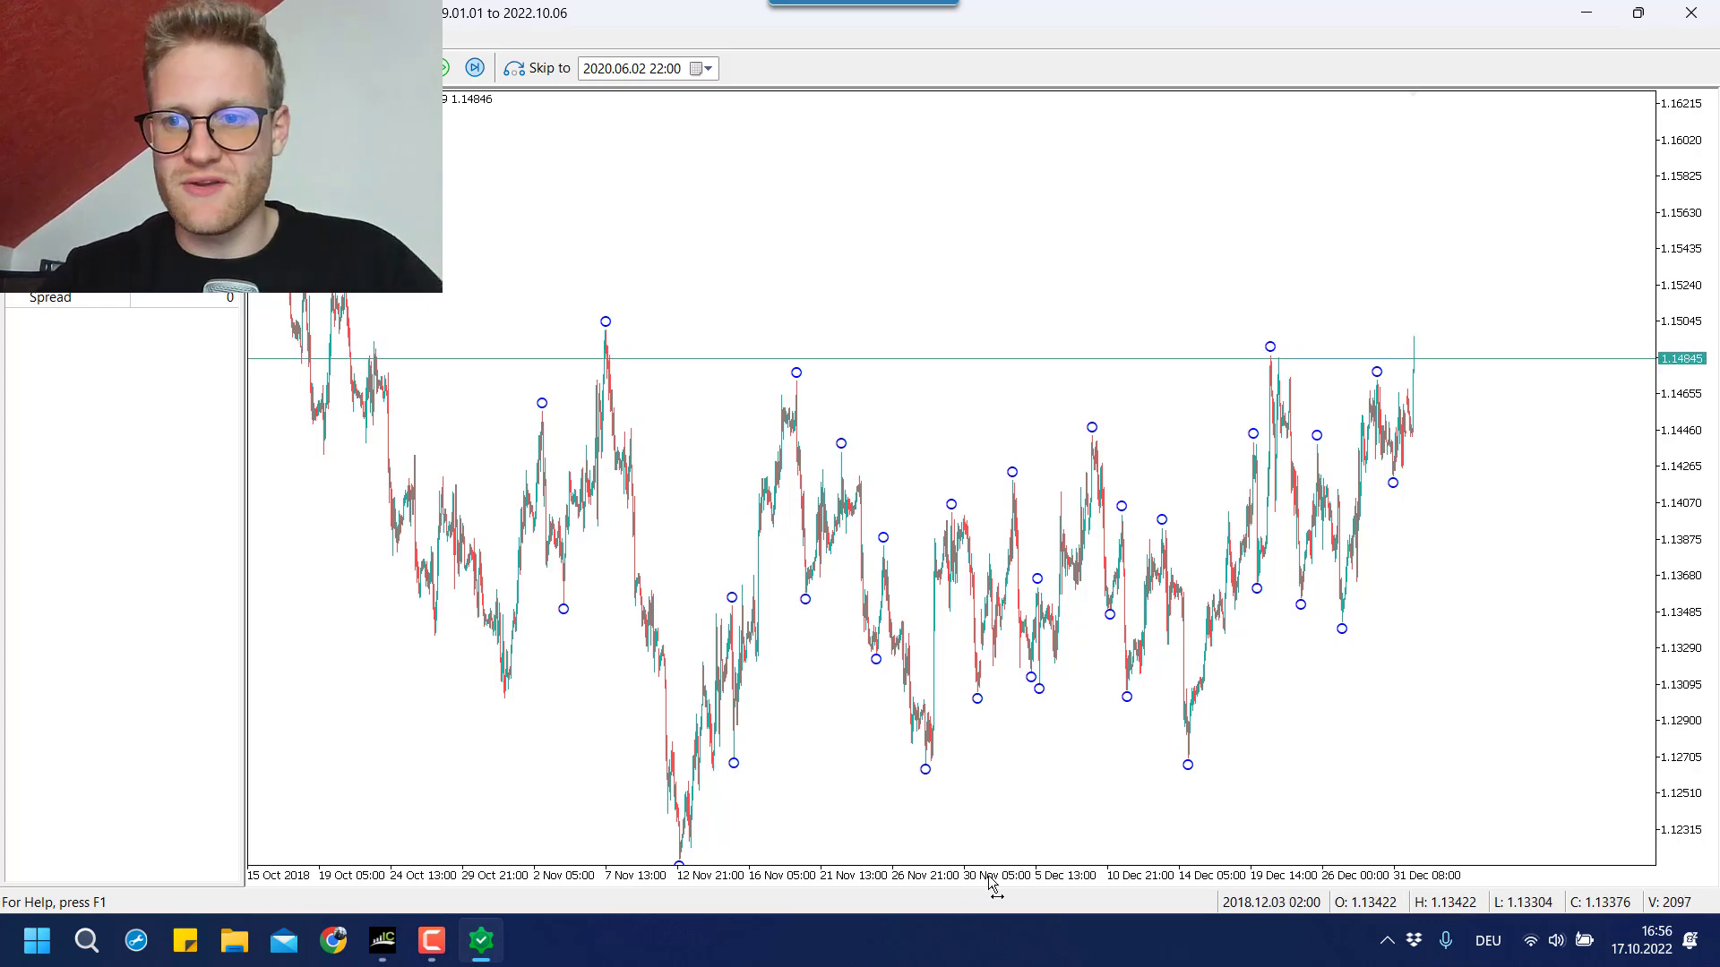
Examine the swing highs and lows marked on the visual backtest chart, adjusting the time and price scales.
left_click_drag(991, 879, 1003, 883)
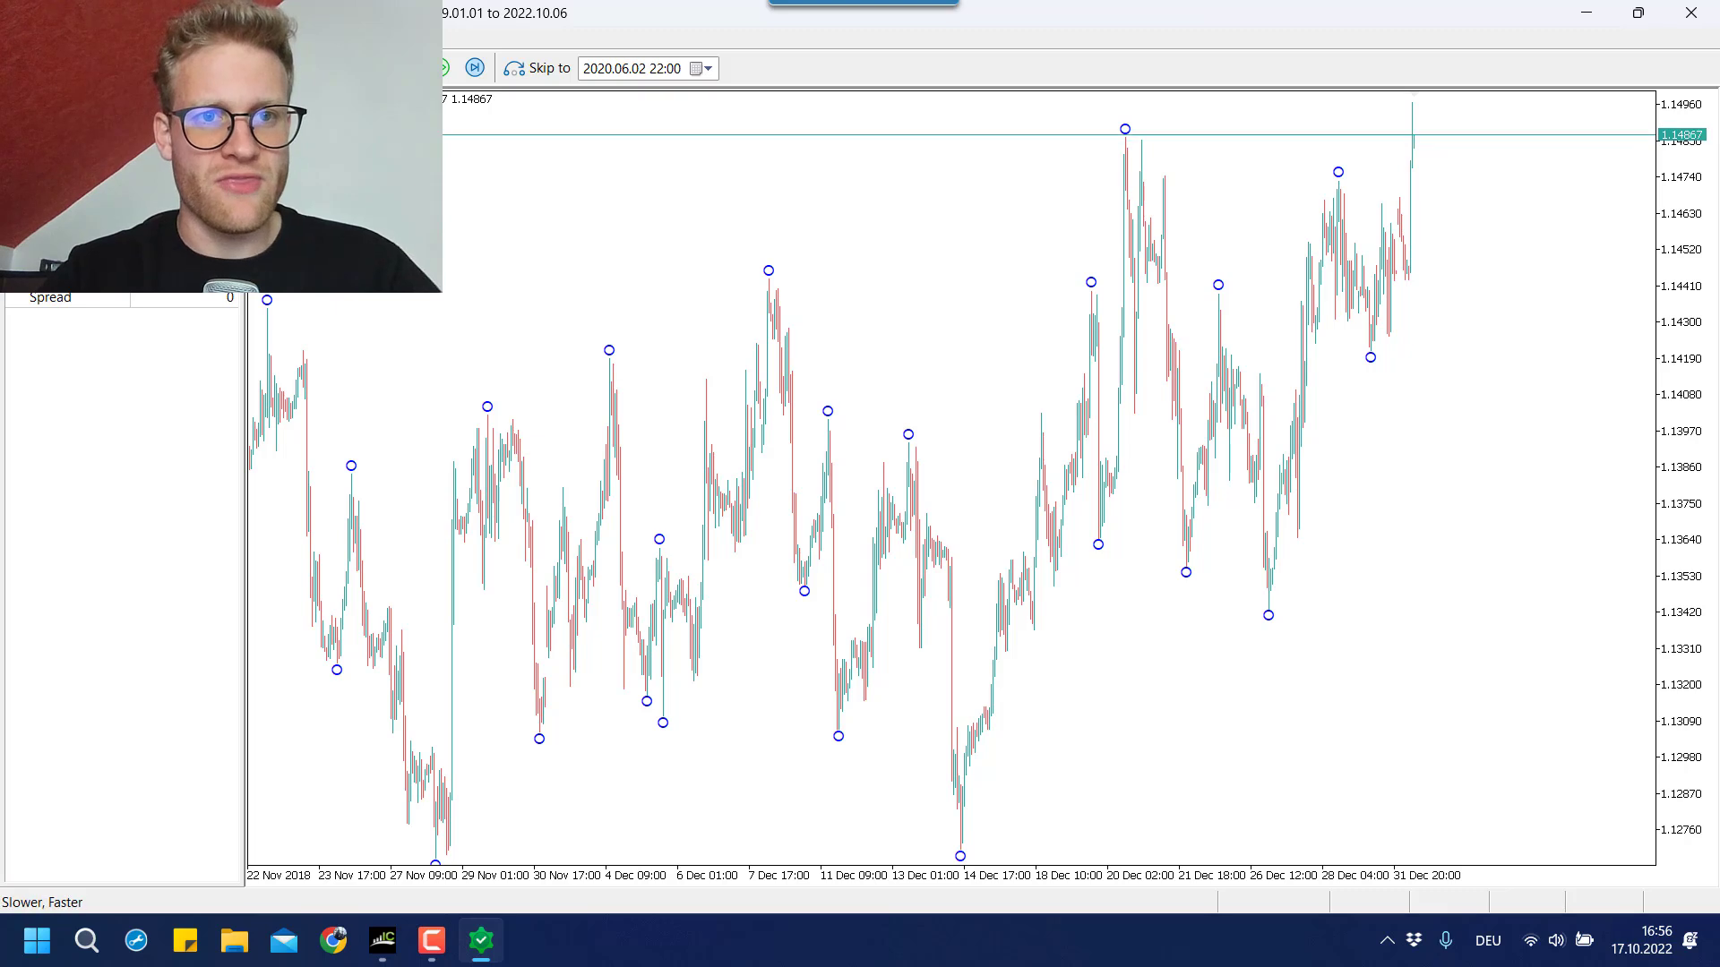
middle_click(1119, 543)
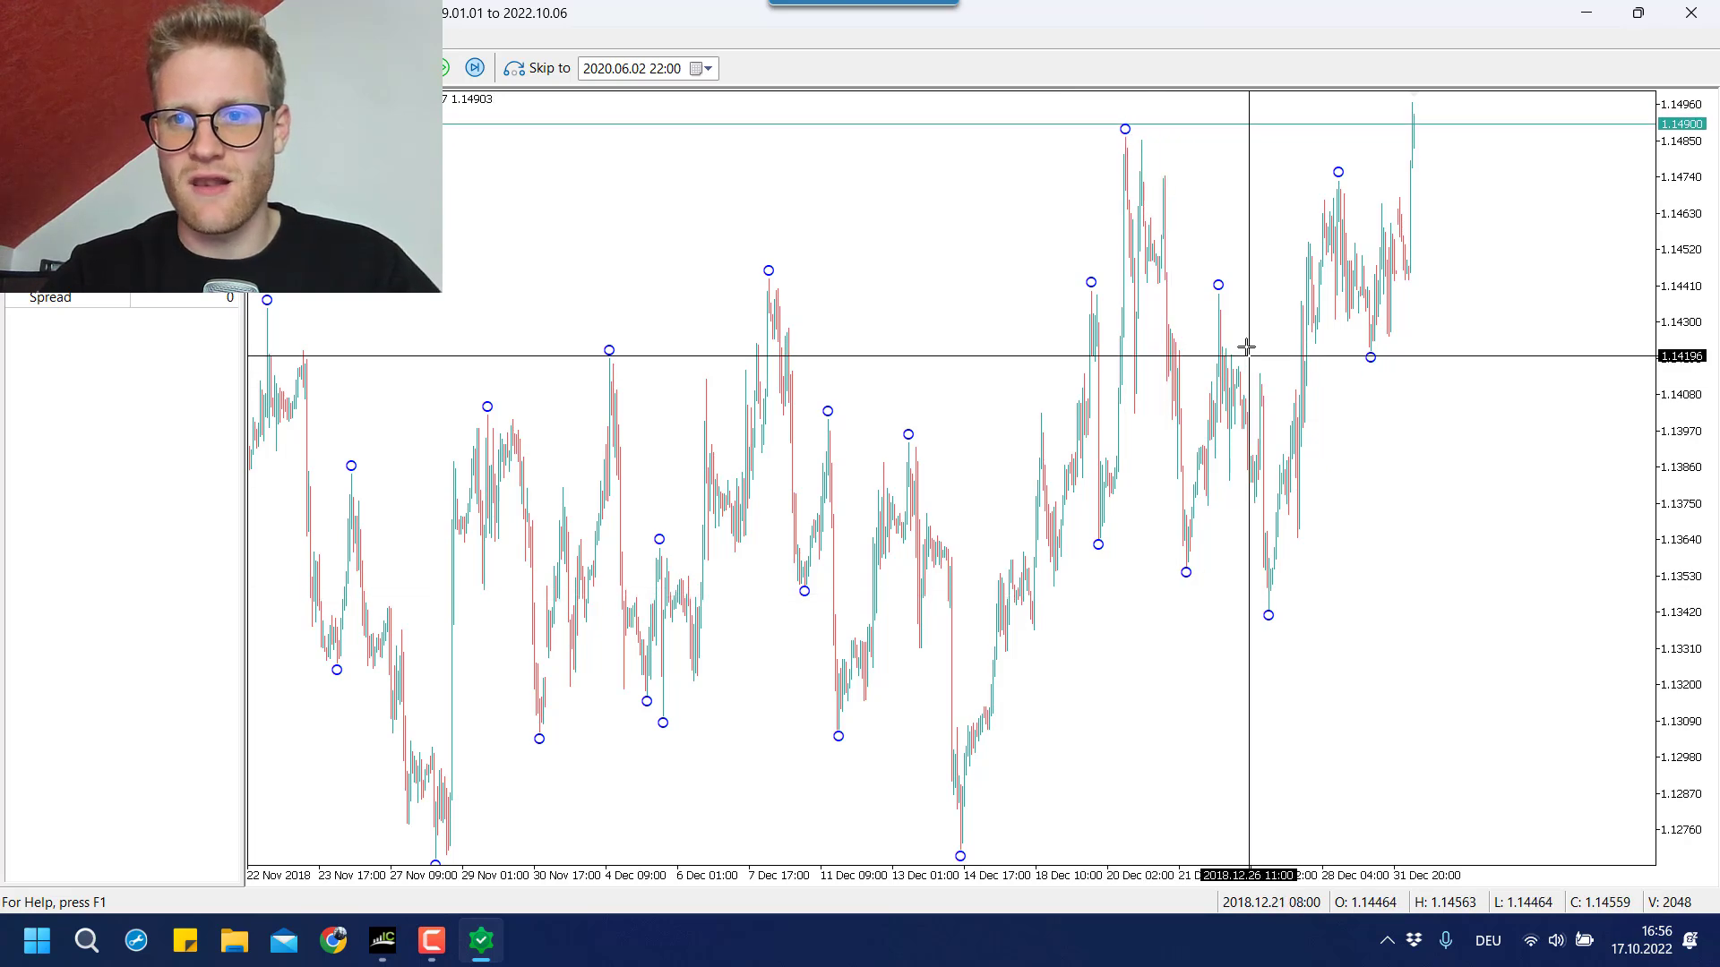
middle_click(1276, 635)
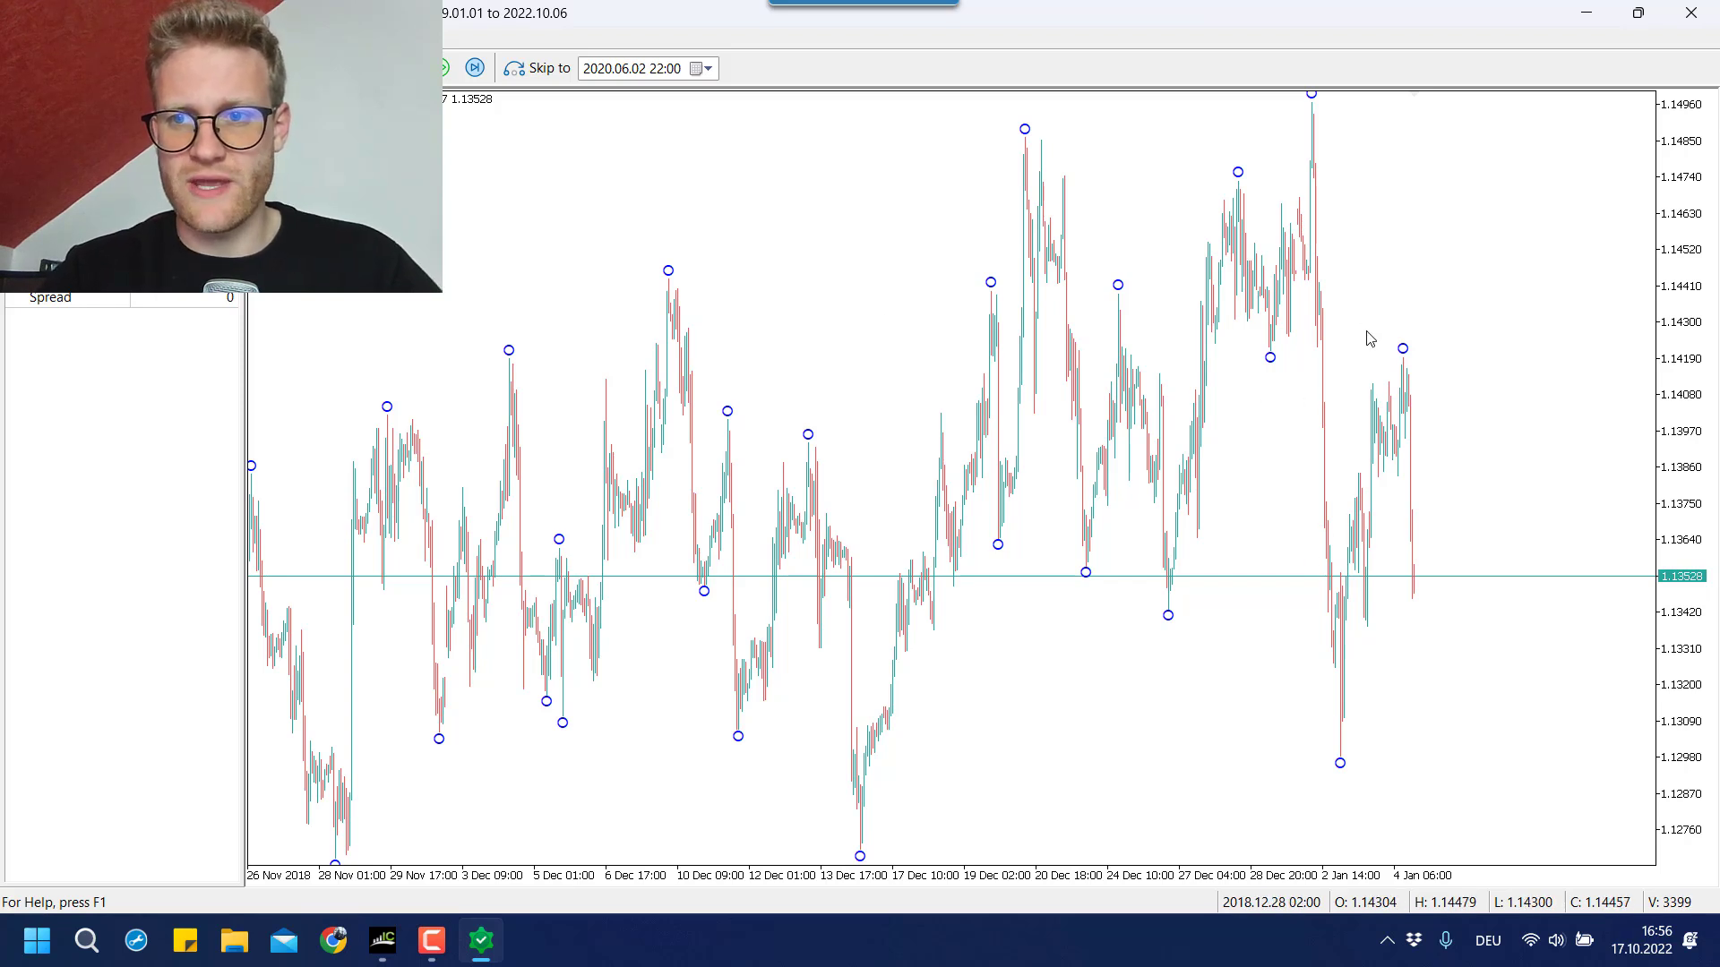
left_click_drag(1659, 280, 1662, 341)
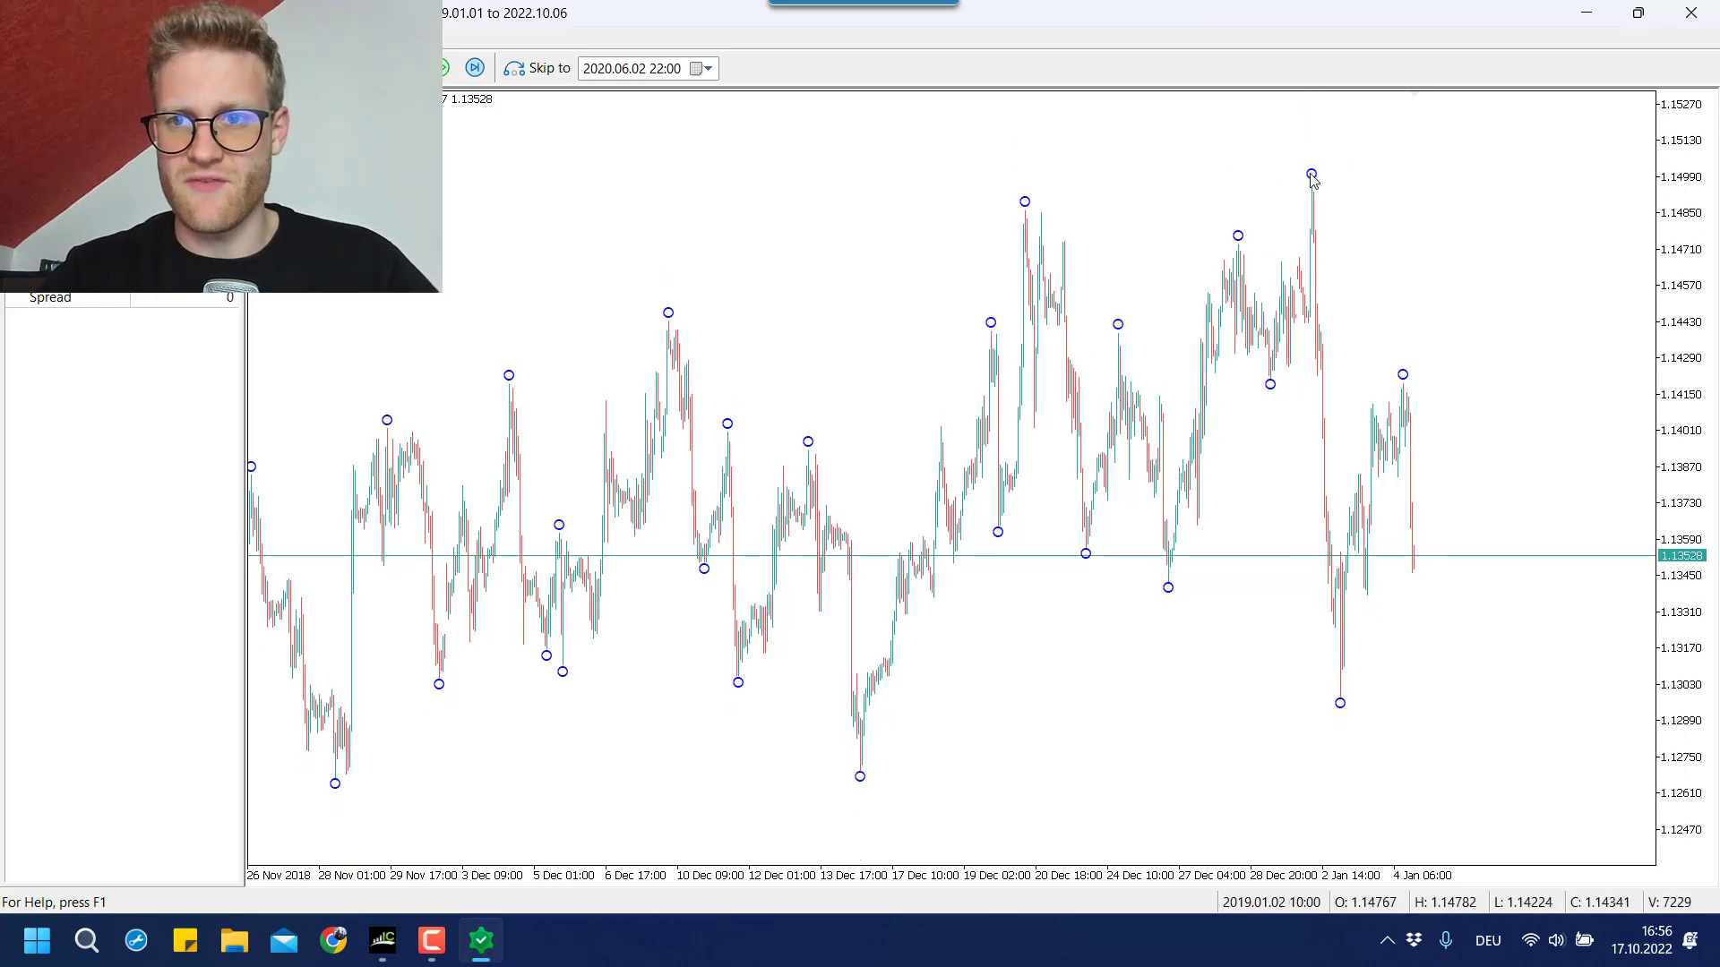
middle_click(1309, 170)
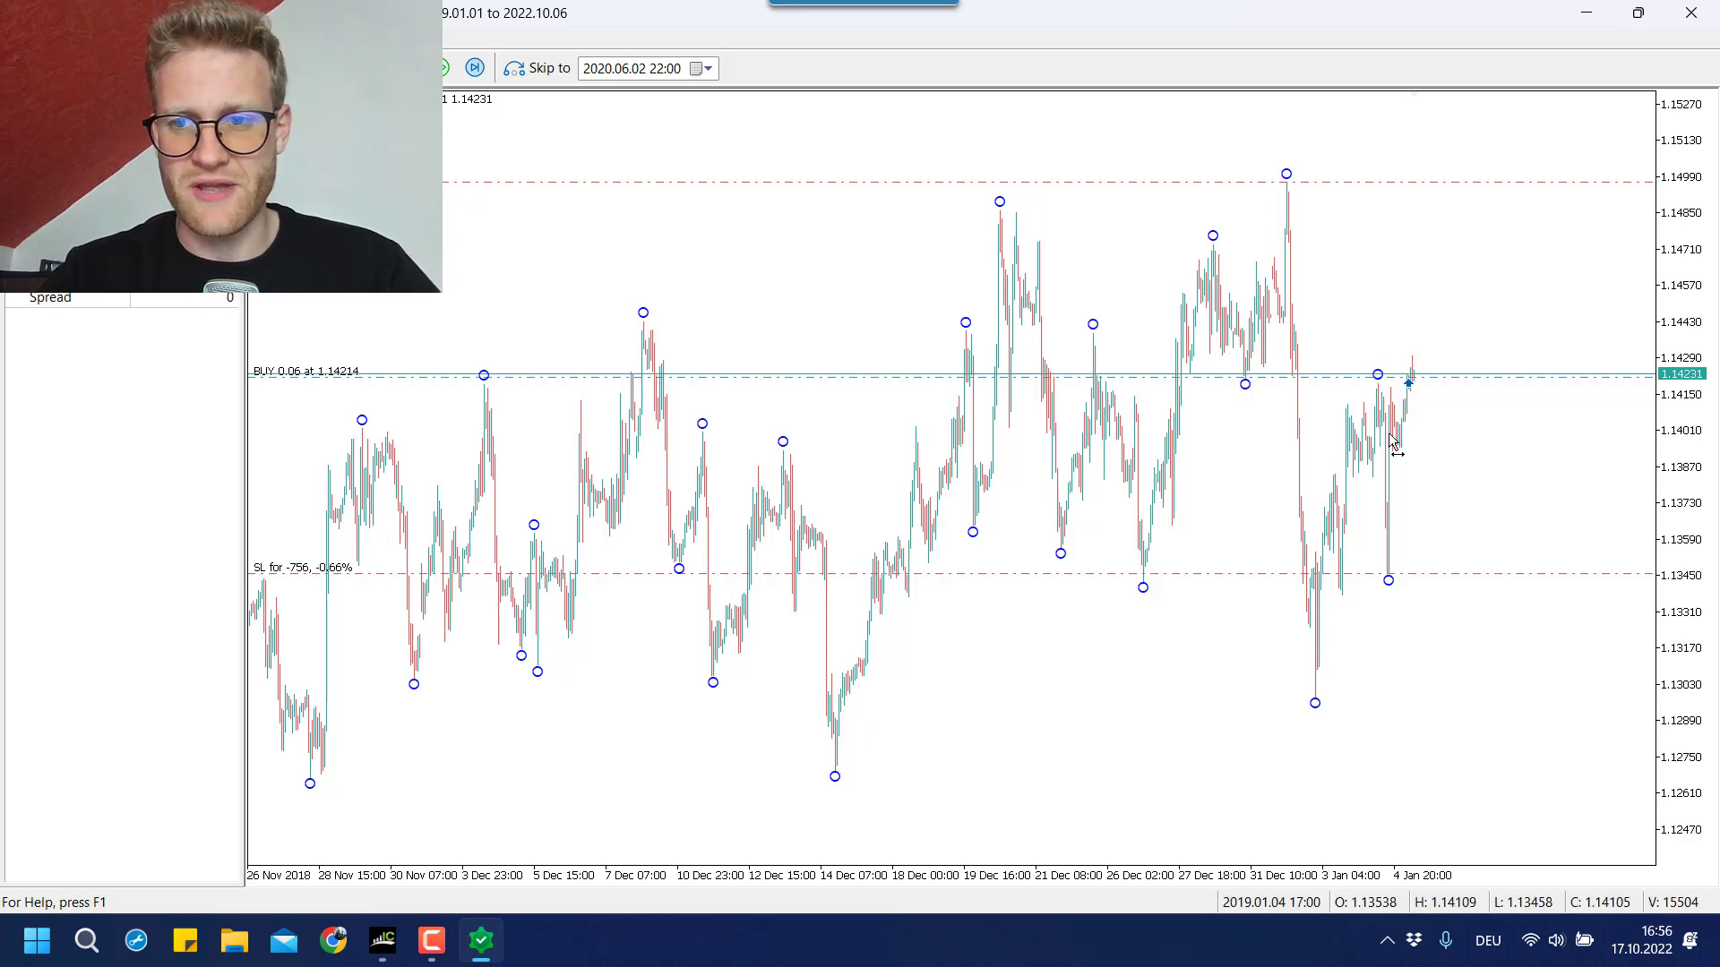
Examine the 0.06 lot buy trade's entry, stop loss and take profit relative to the marked swing points.
middle_click(1343, 702)
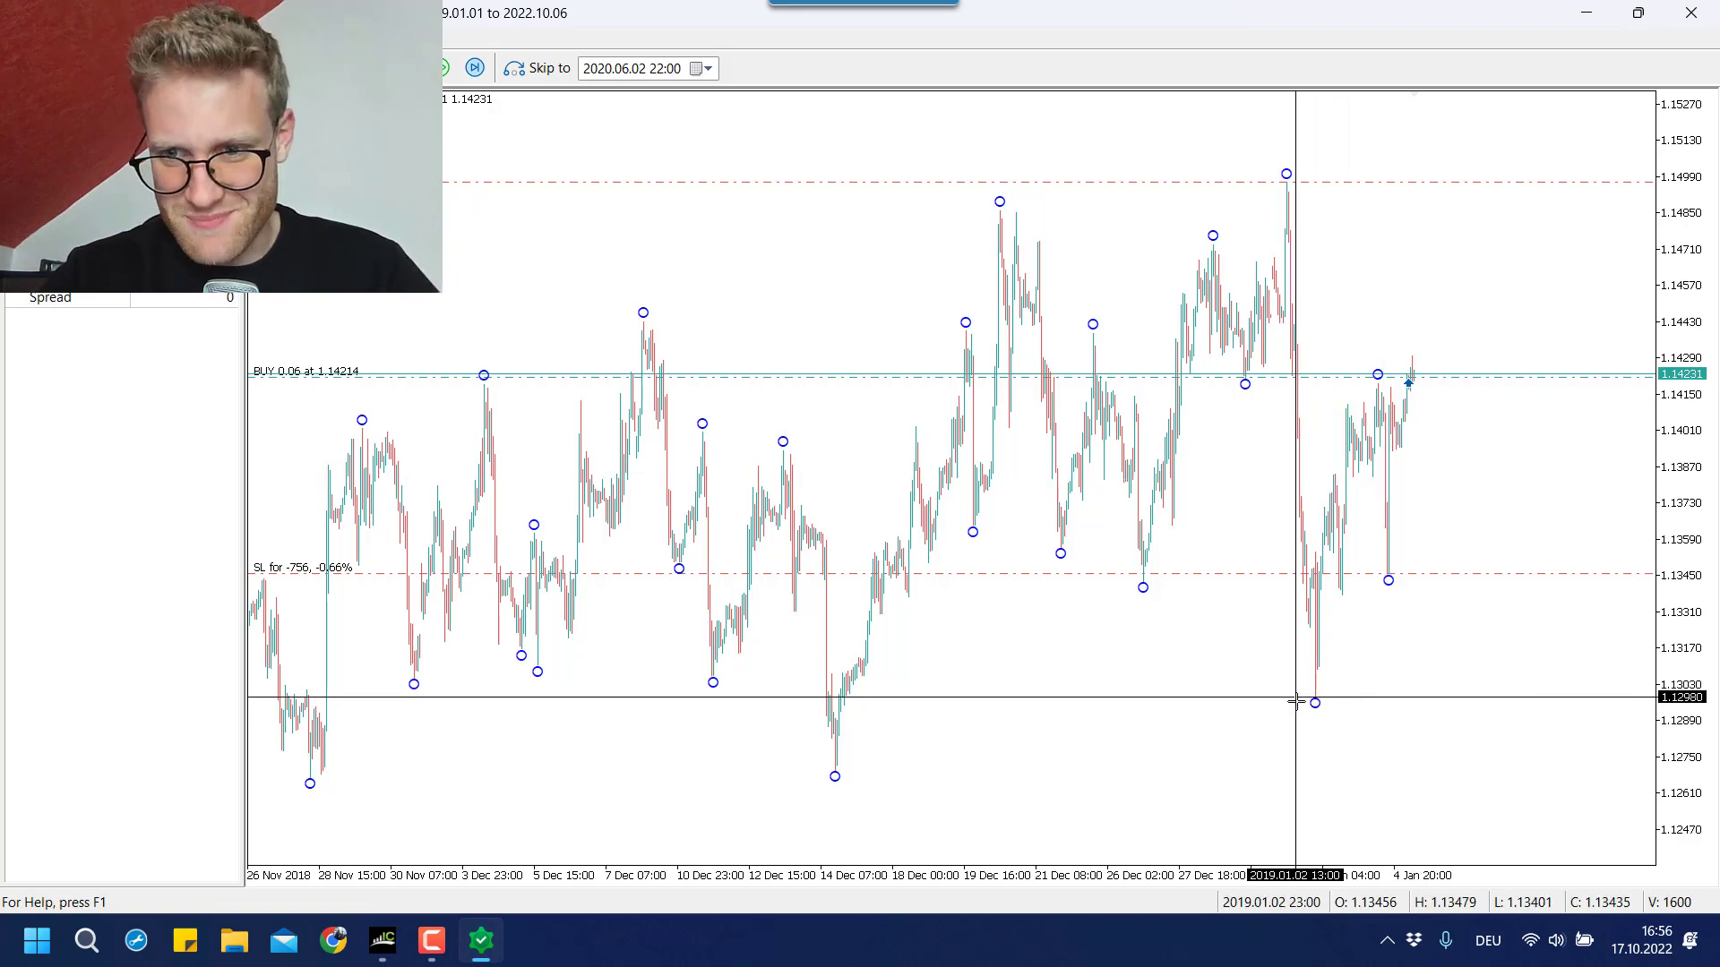
mouse_move(1315, 704)
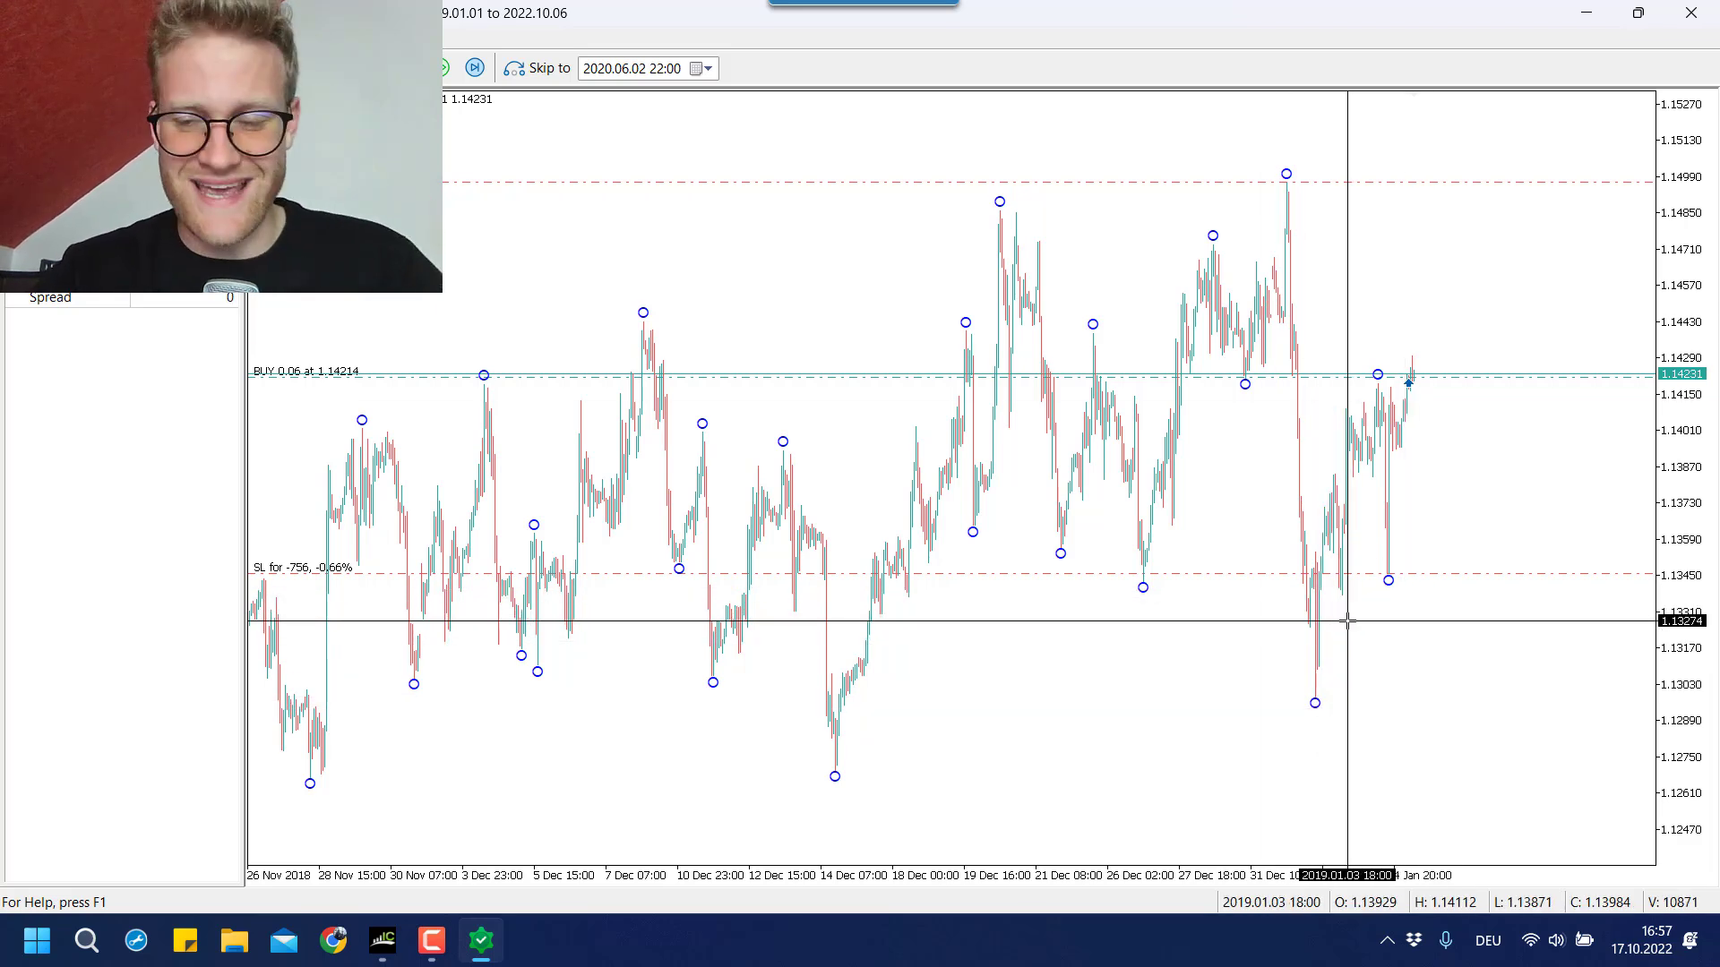
middle_click(1423, 383)
left_click_drag(1223, 884, 3, 484)
middle_click(1272, 376)
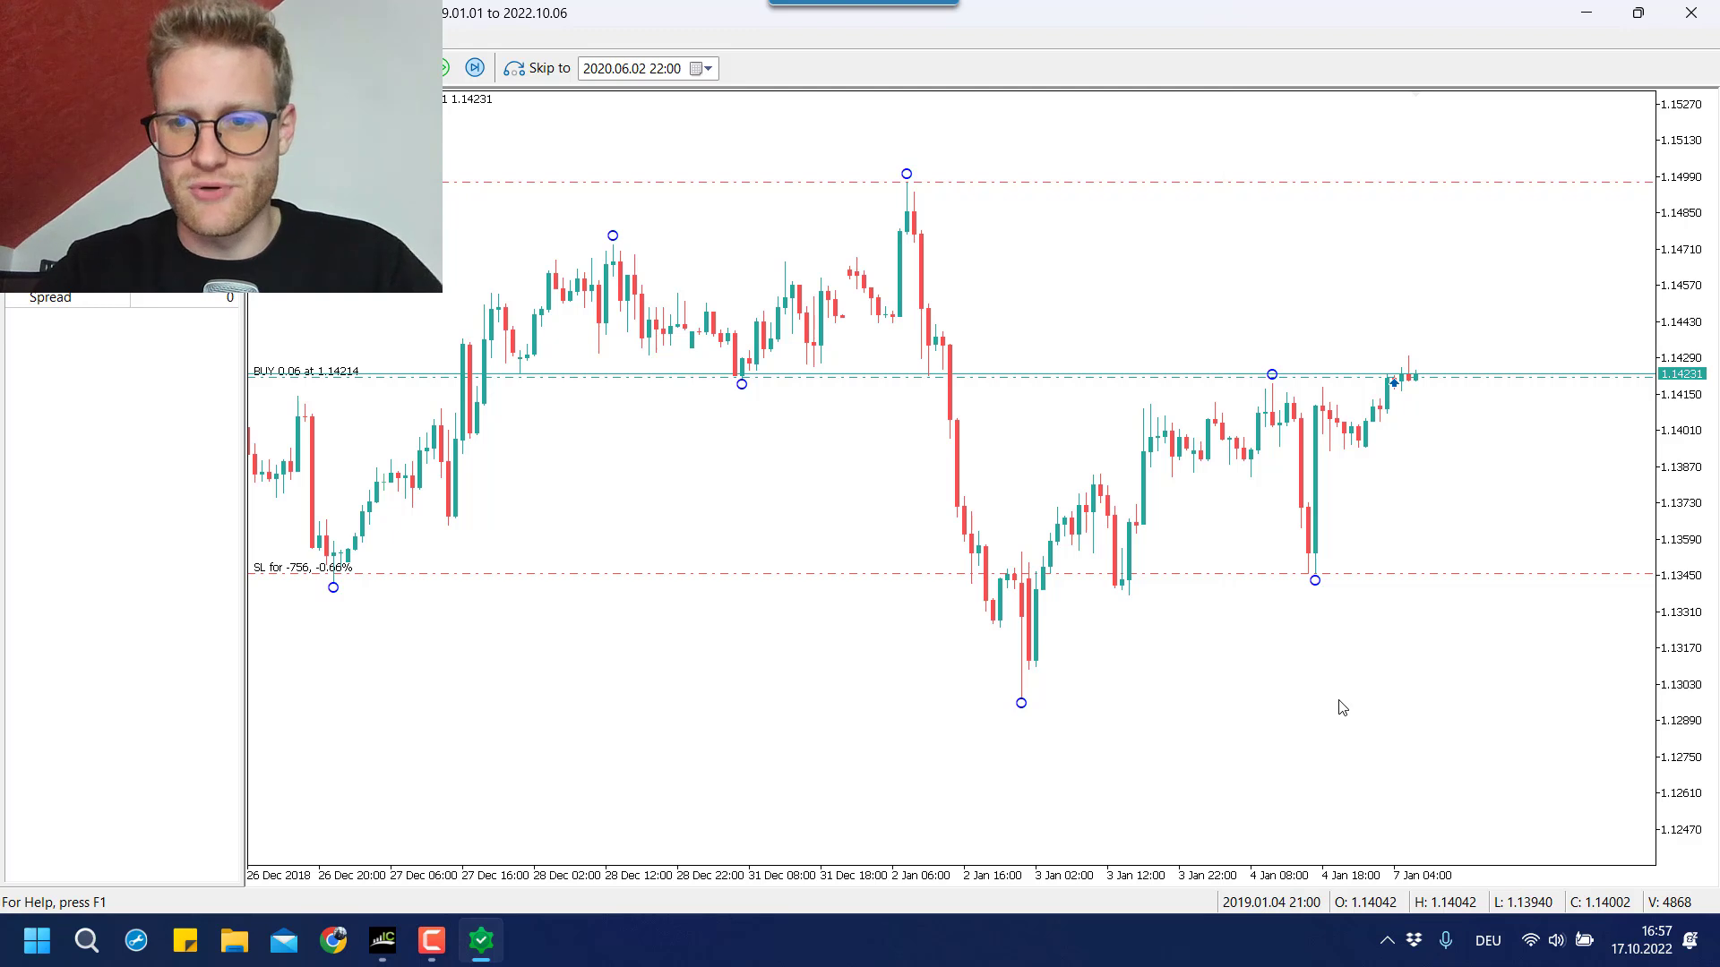
middle_click(1390, 592)
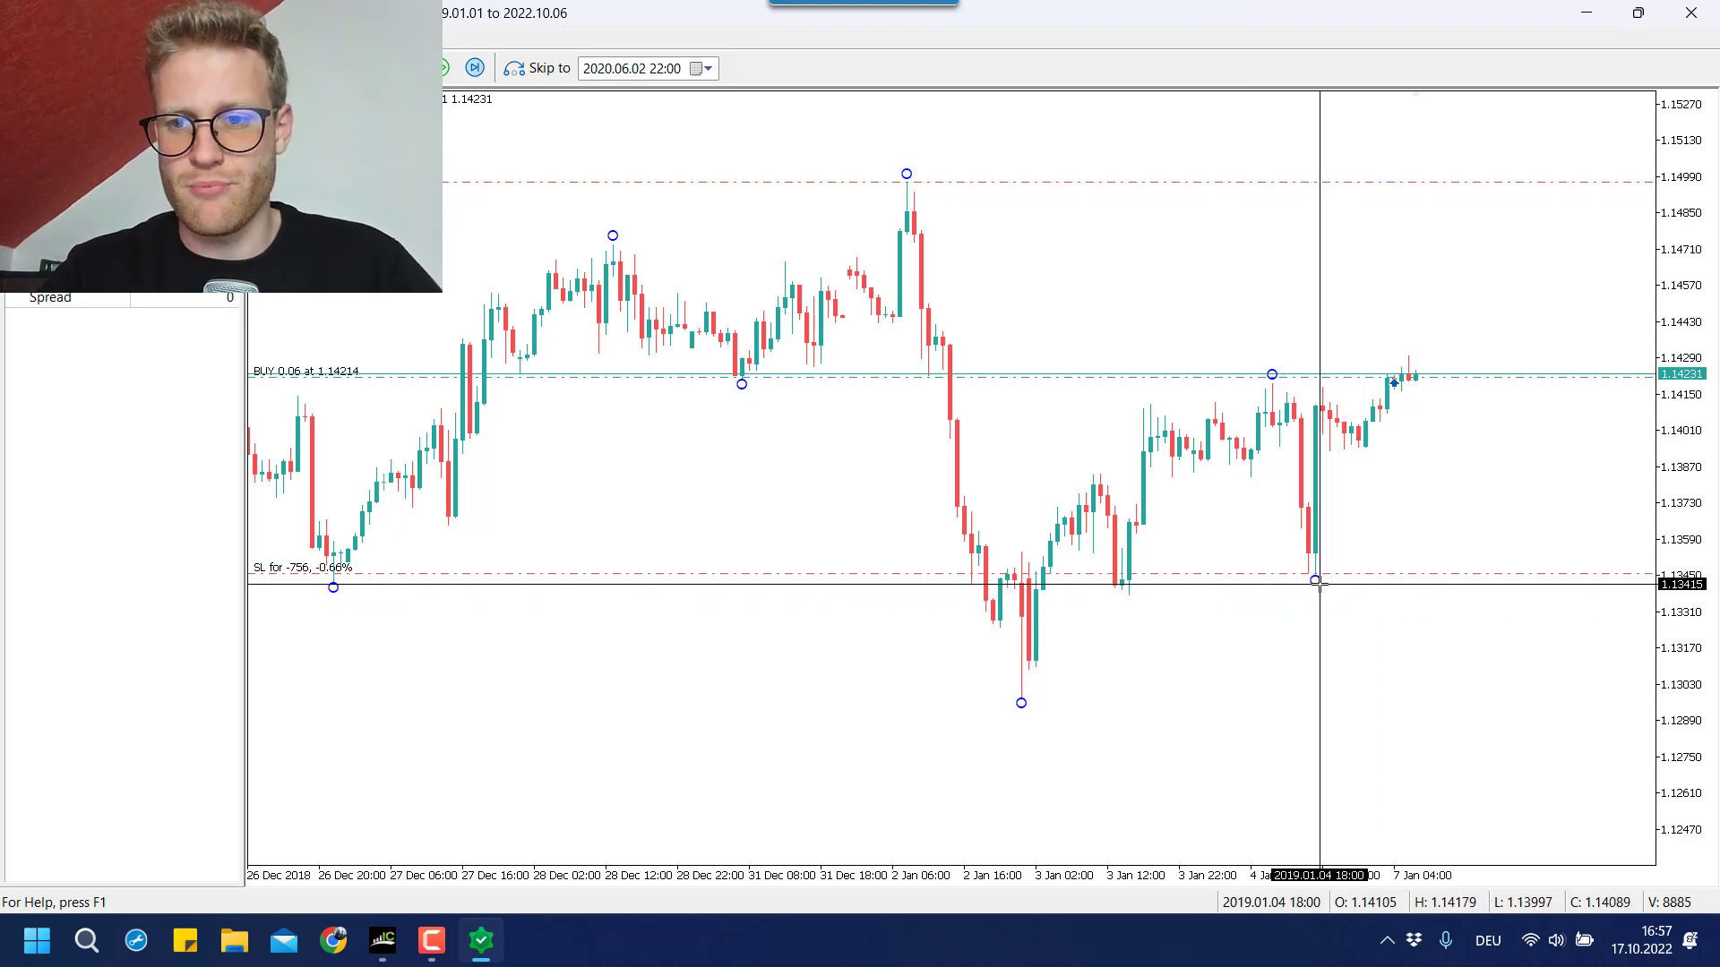
left_click_drag(1227, 882, 1221, 882)
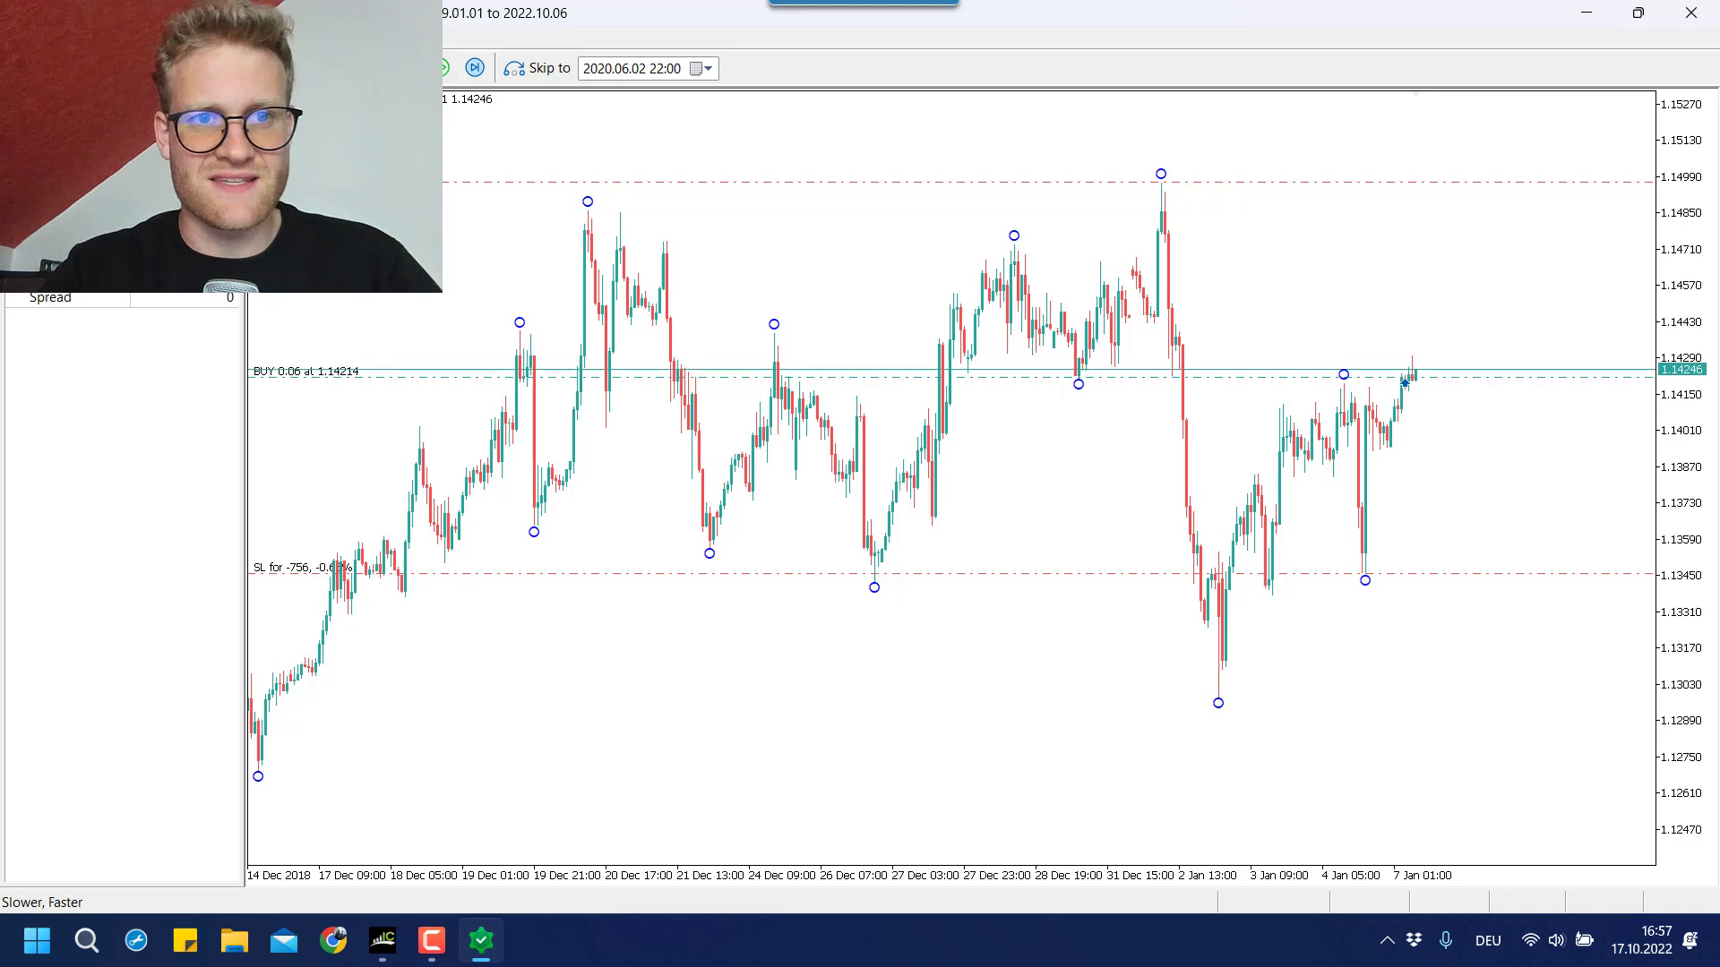
middle_click(1370, 262)
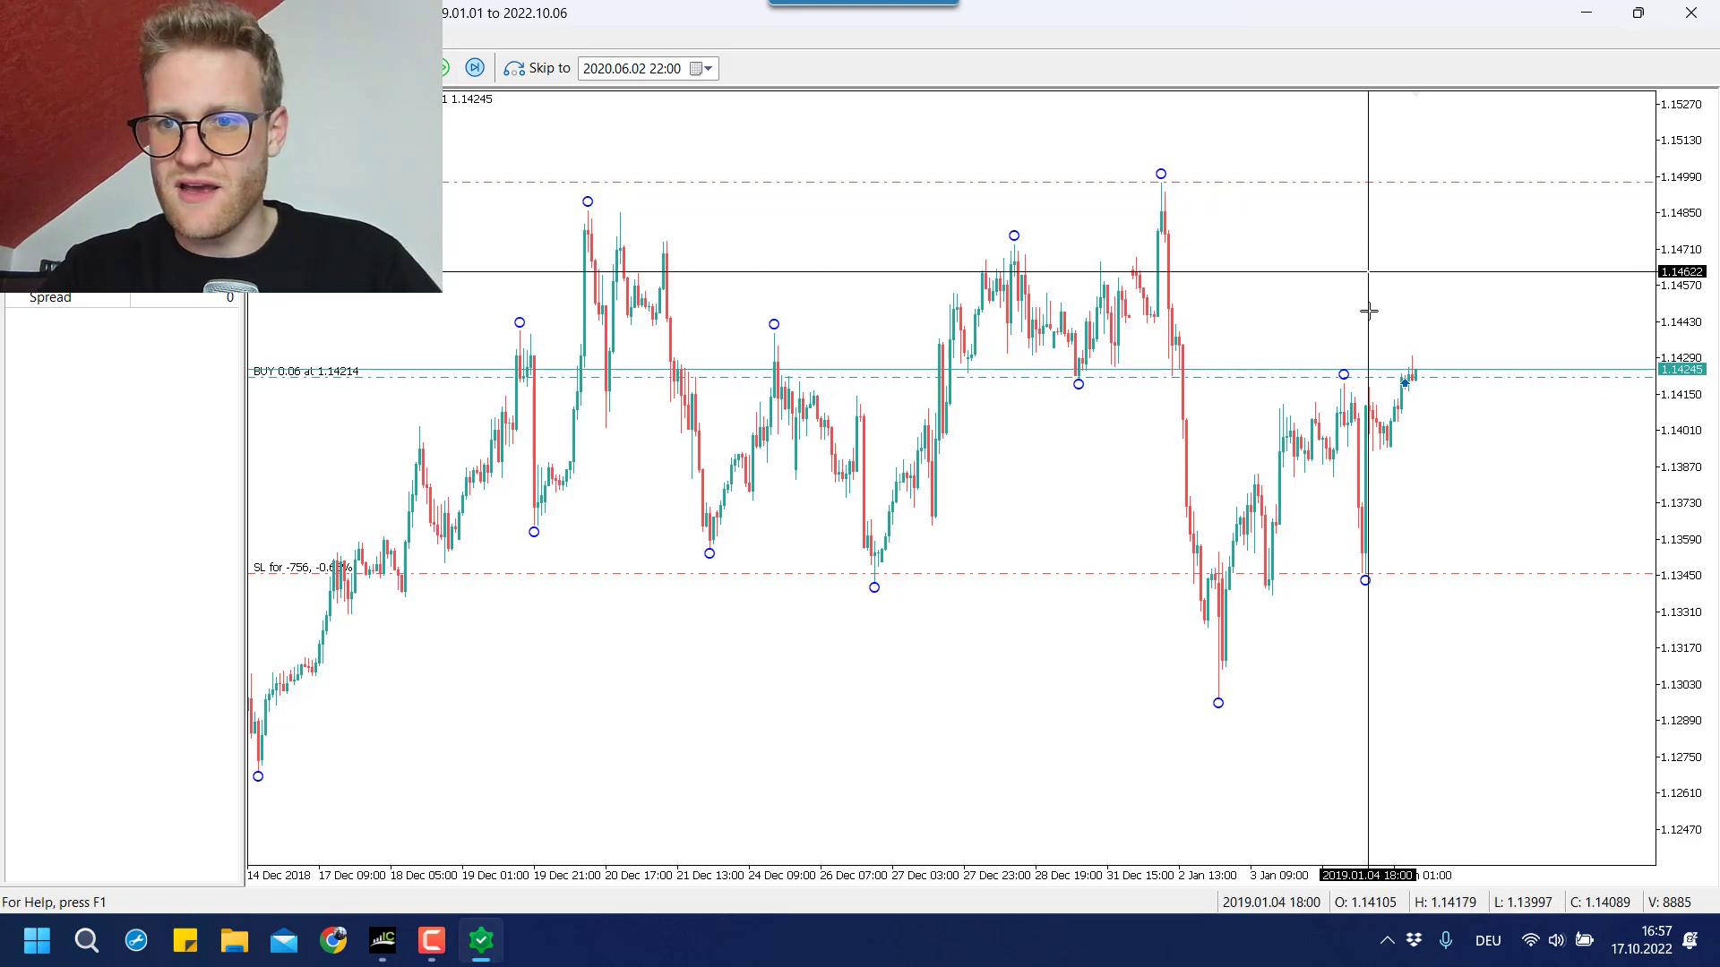
left_click_drag(1386, 473, 1443, 183)
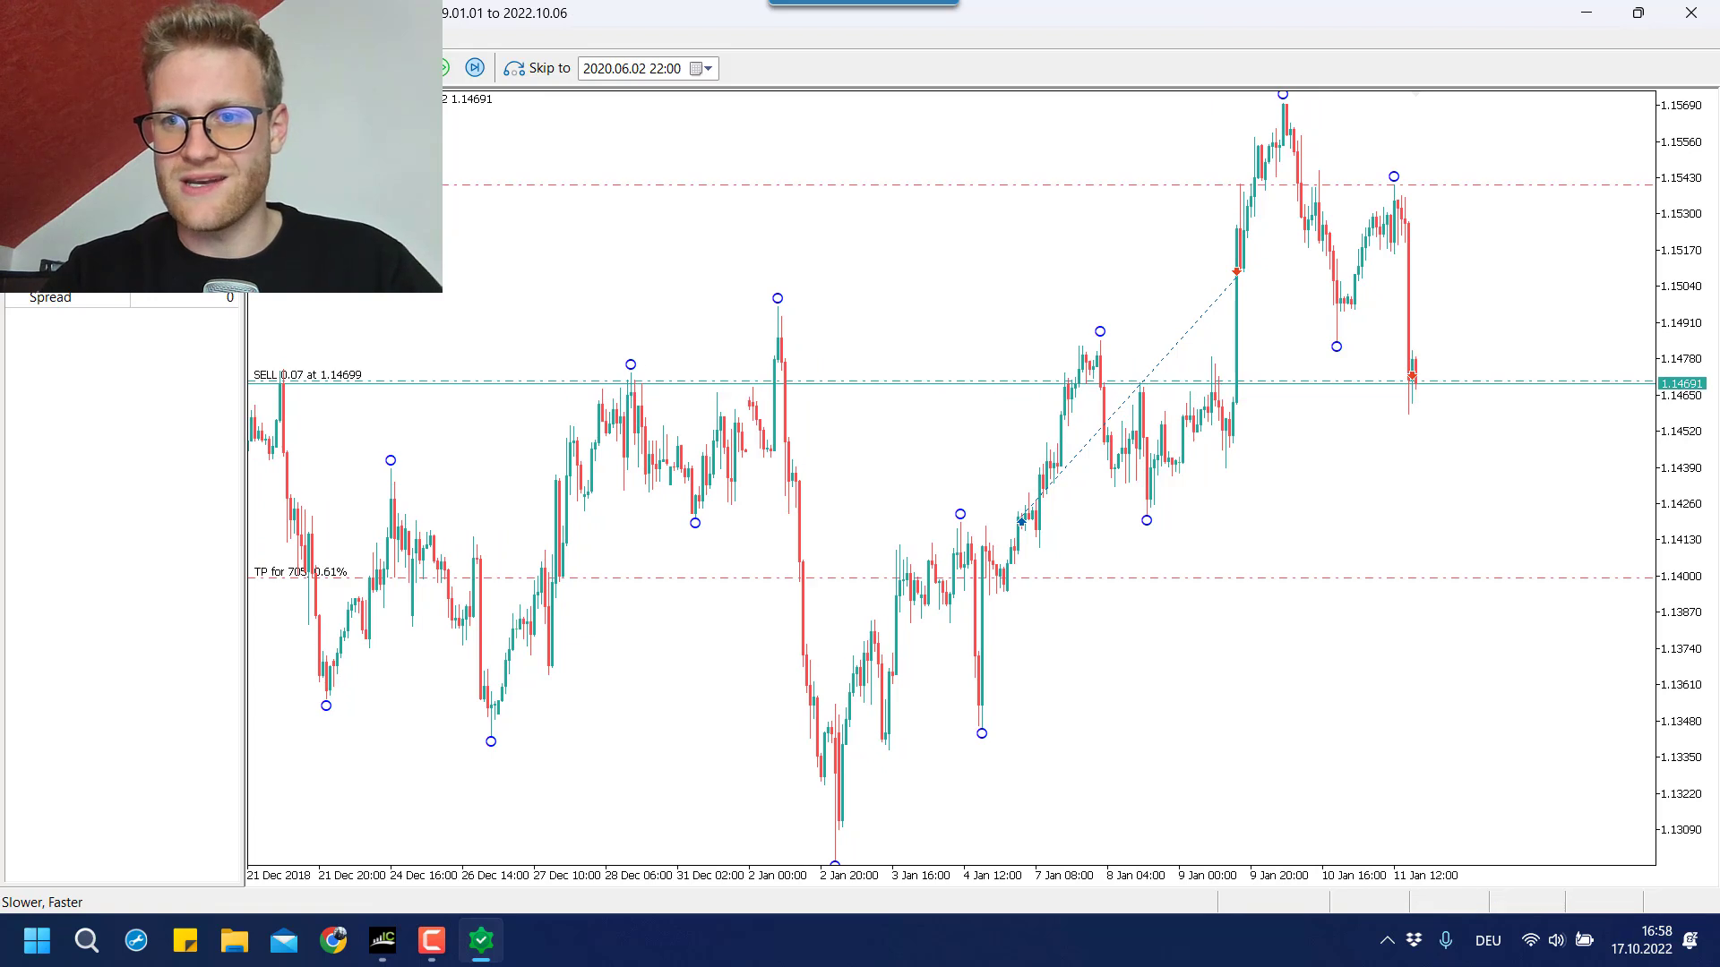
Examine the 0.07 lot sell trade's entry and stop loss against the marked highs, and the trades that follow it.
middle_click(1498, 315)
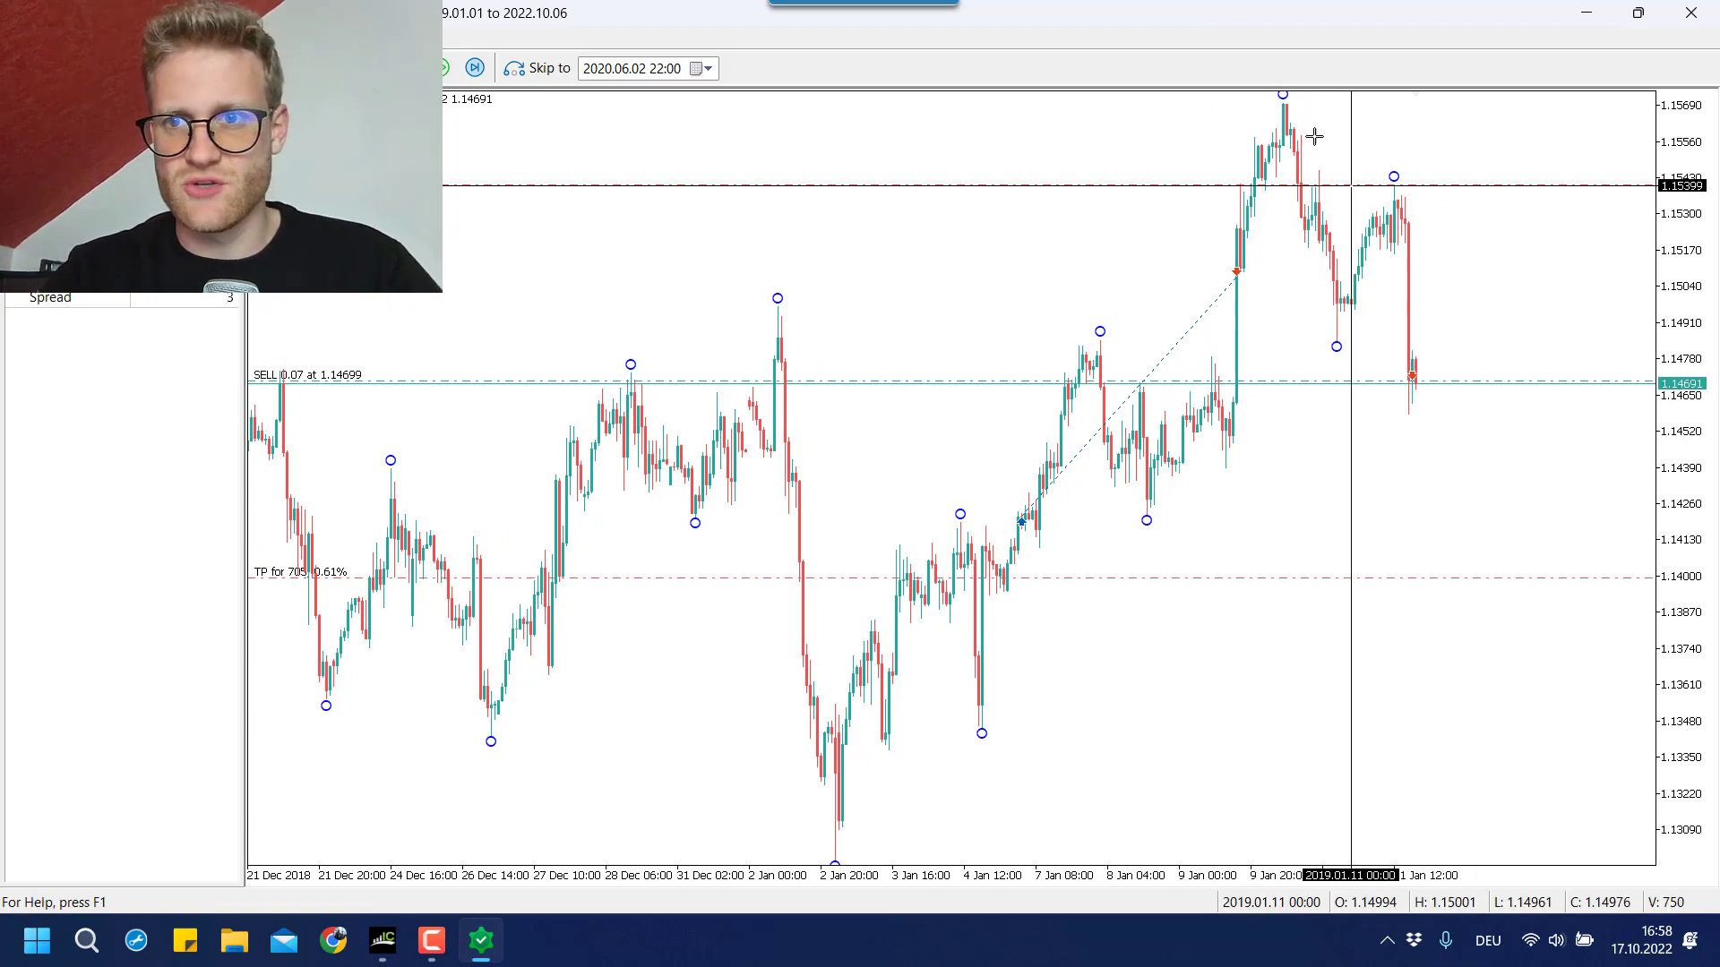
mouse_move(1282, 99)
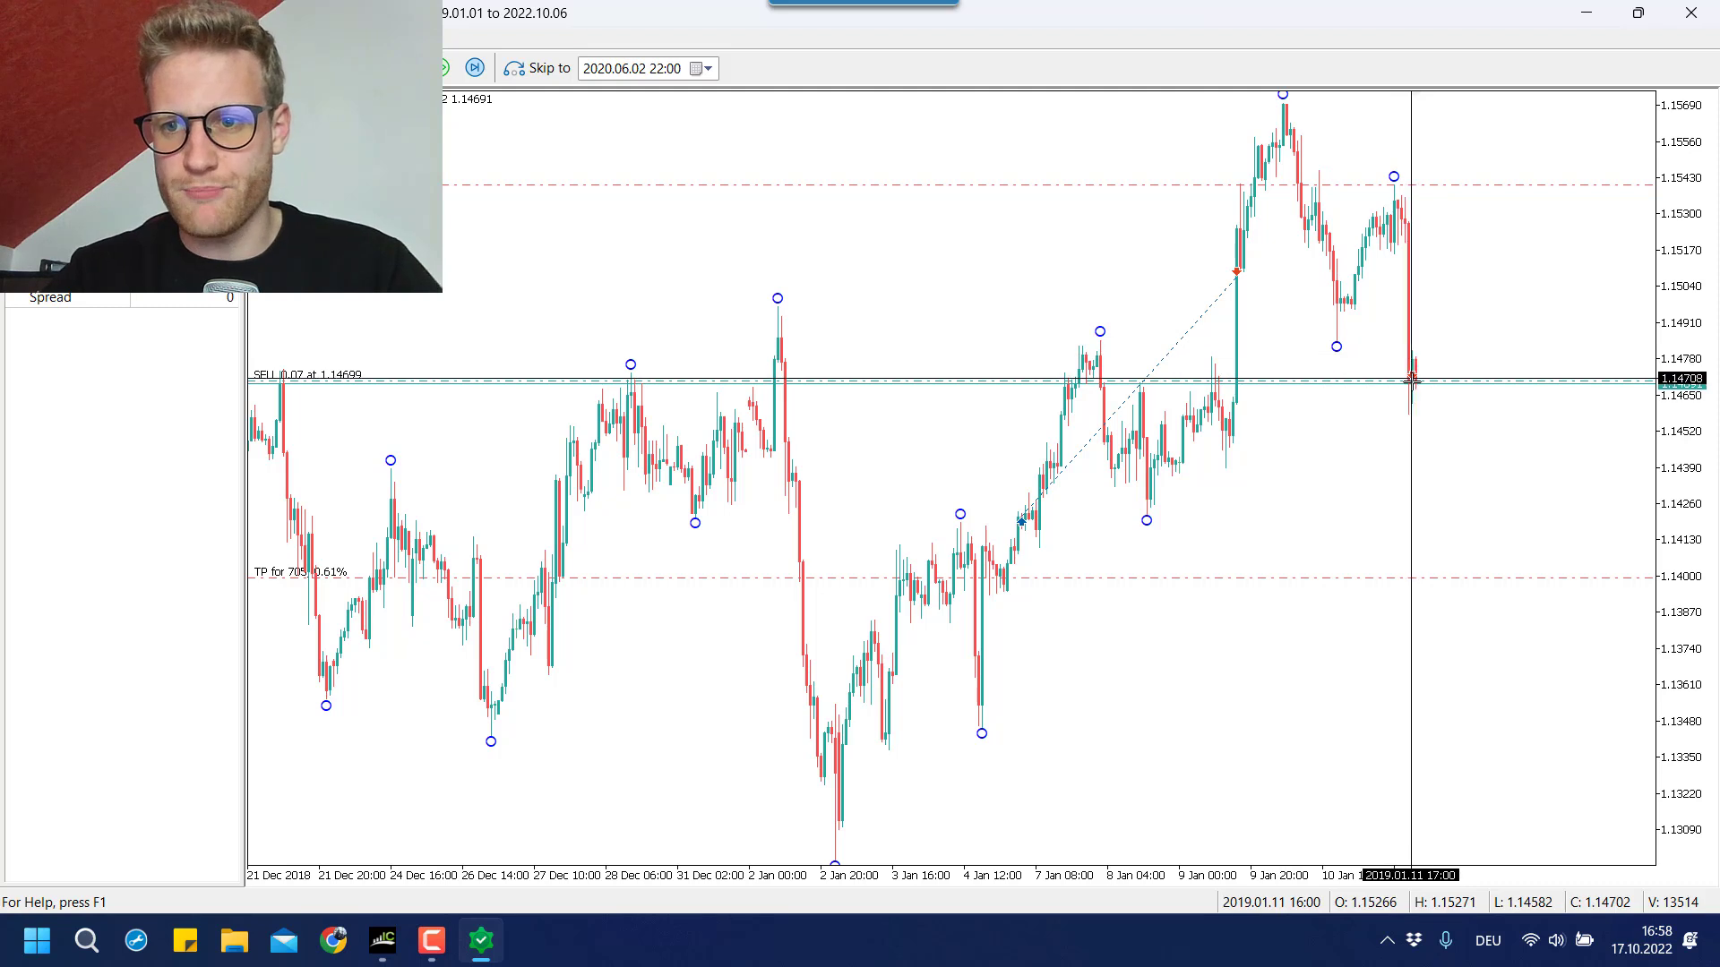
mouse_move(1399, 361)
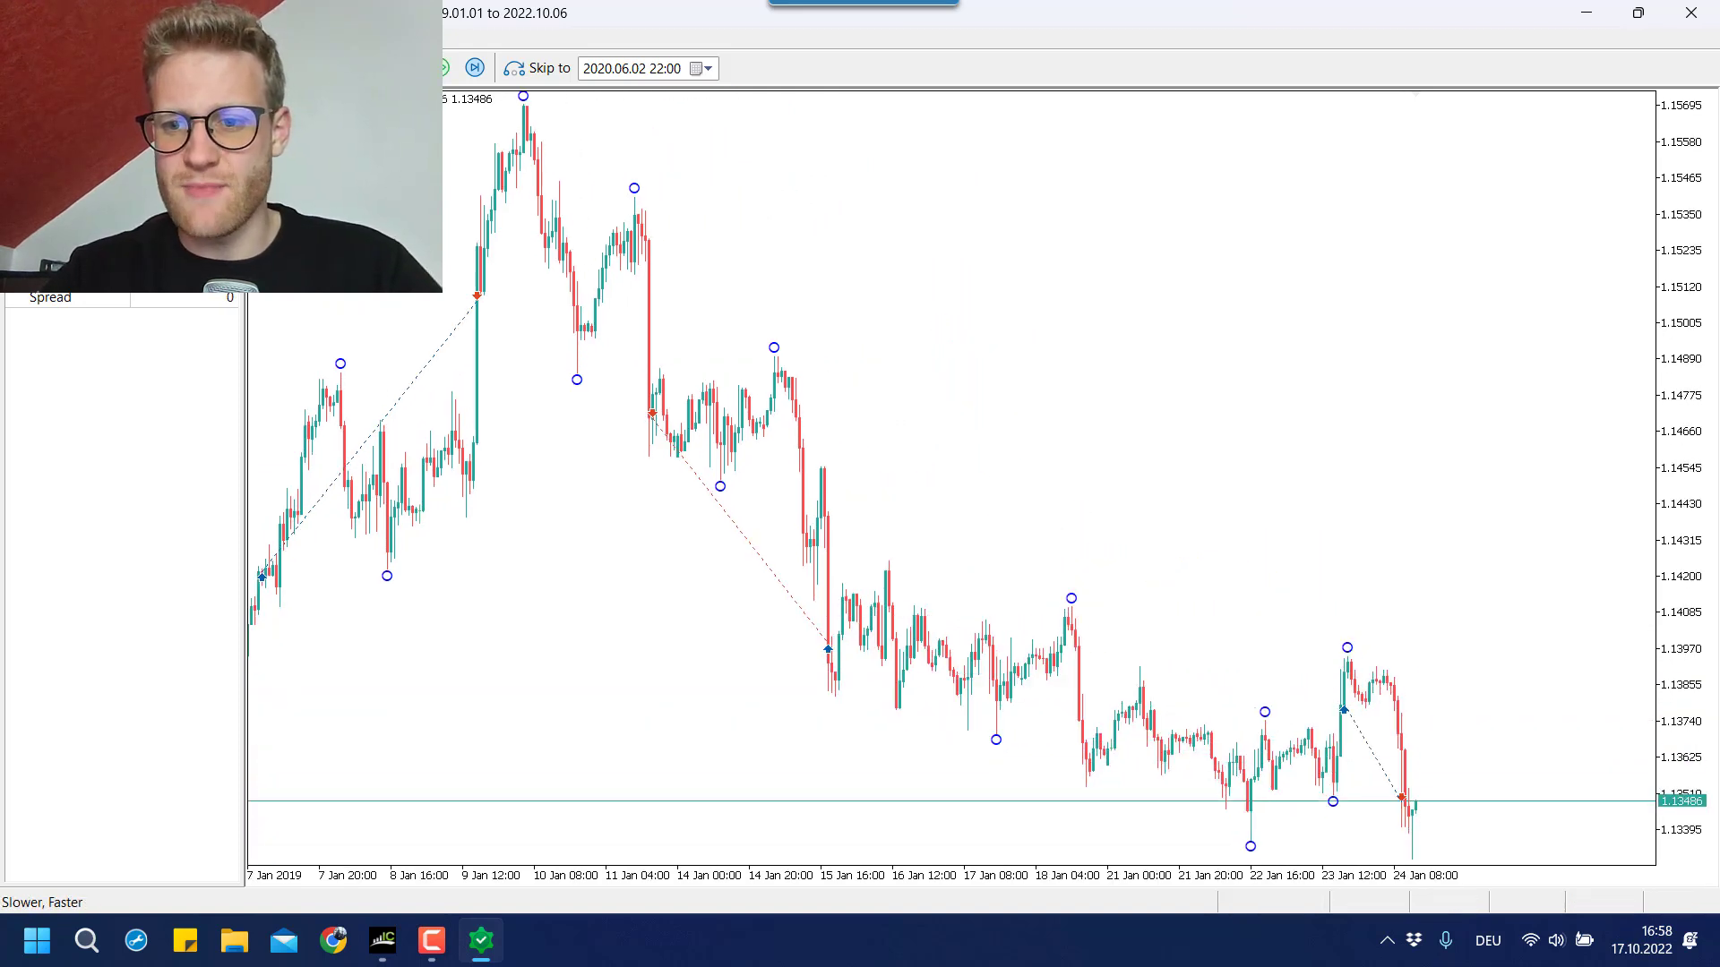
middle_click(1276, 631)
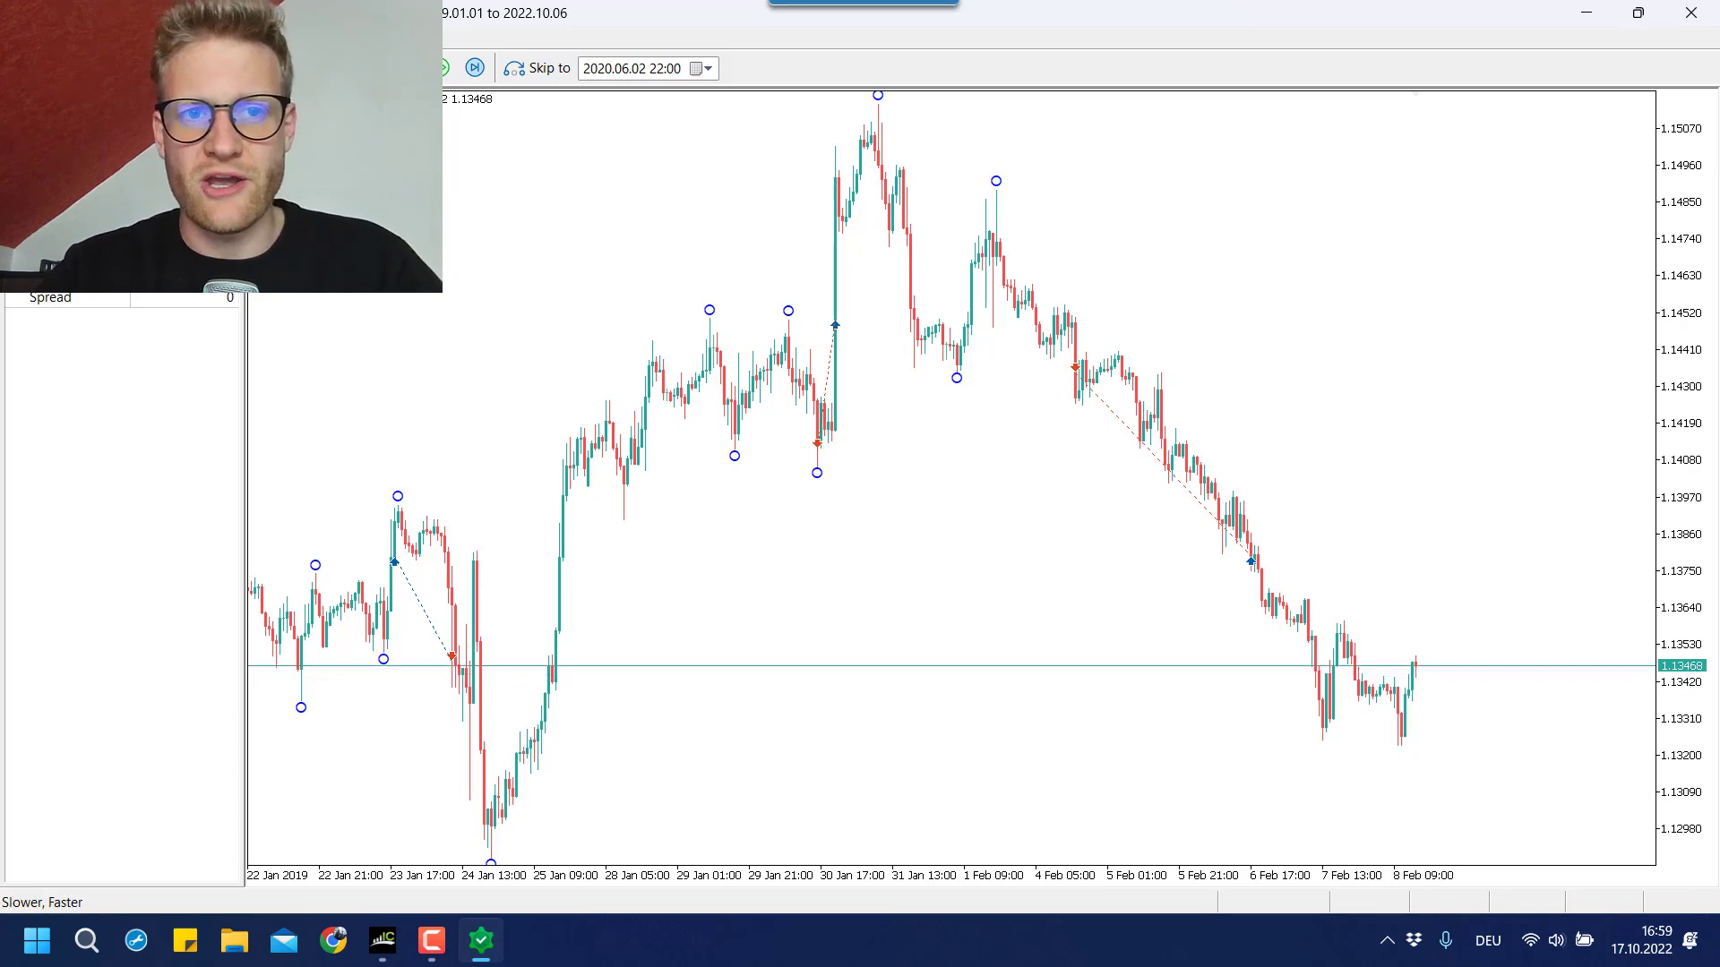
Close the visual backtest window and show the expert advisor's input parameters in an enlarged Strategy Tester.
left_click(1702, 19)
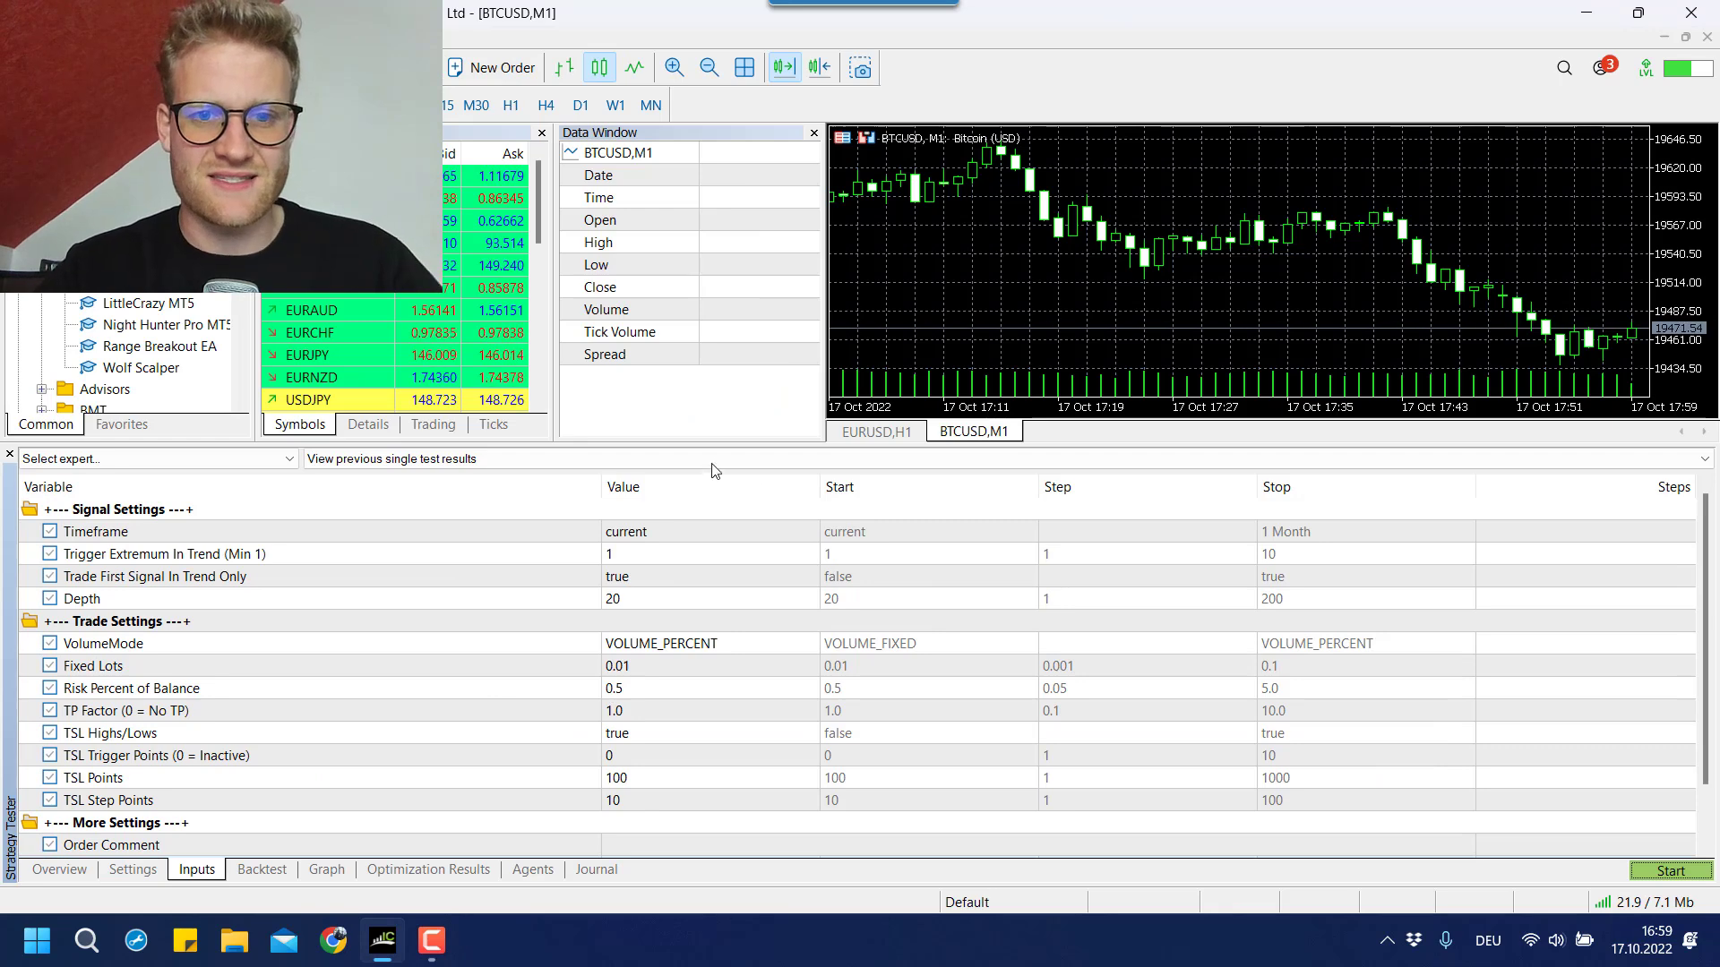
left_click_drag(616, 445, 618, 286)
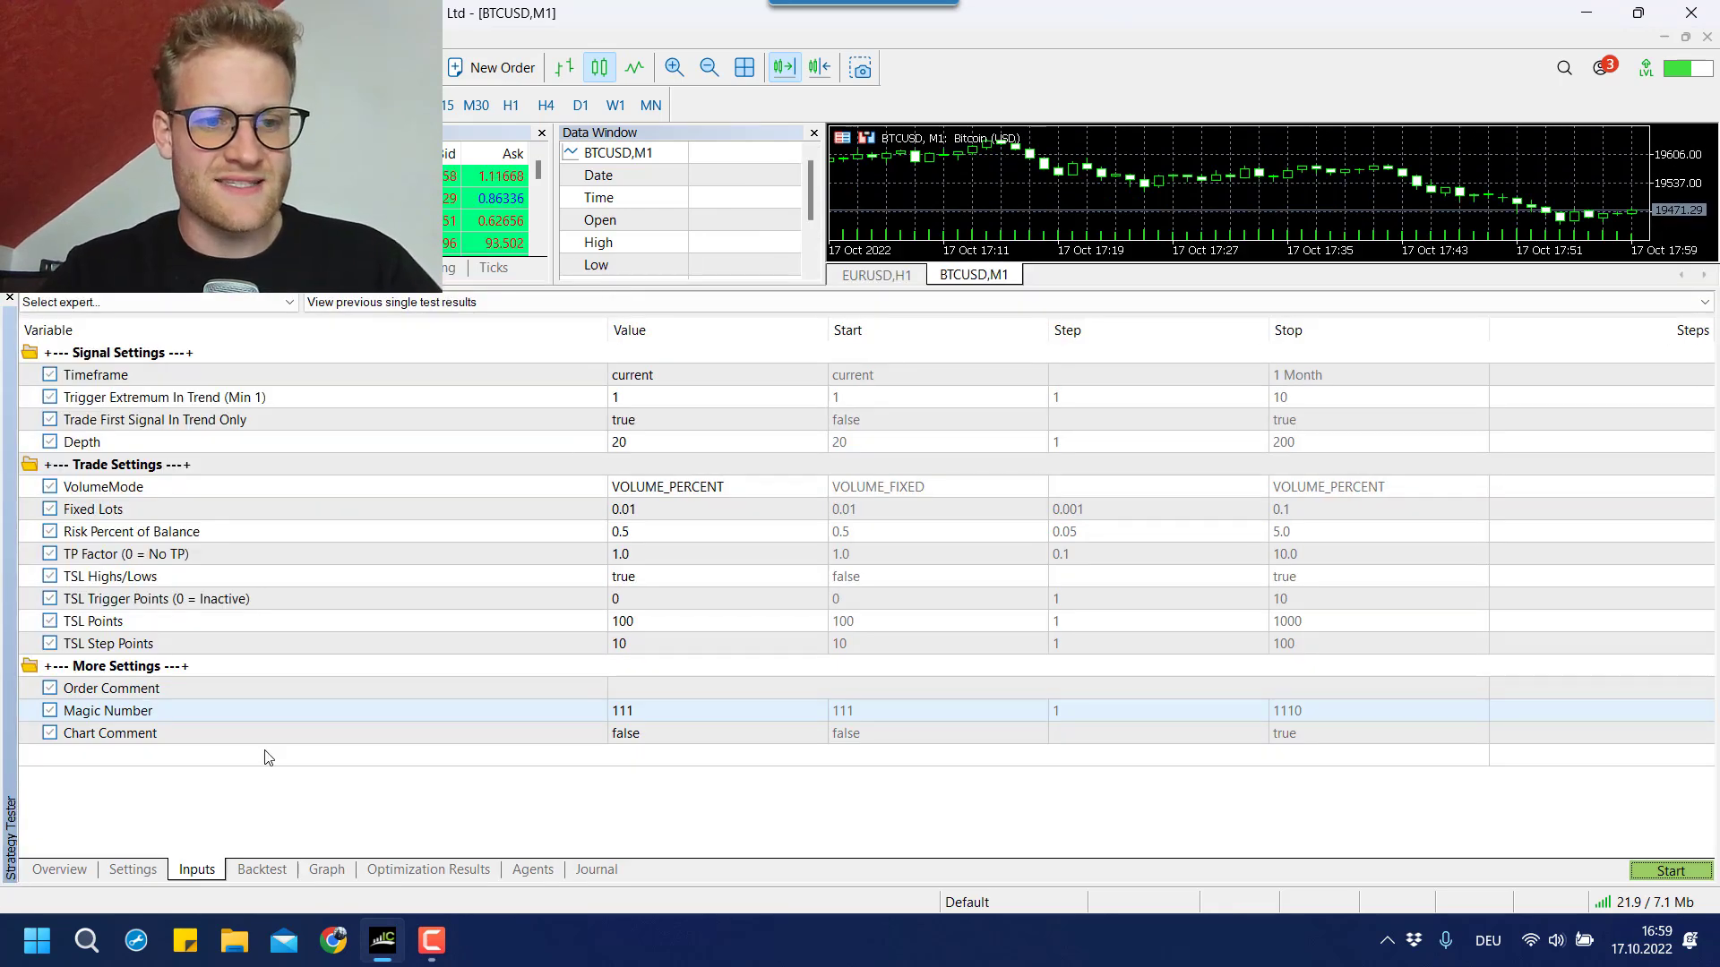
left_click(60, 876)
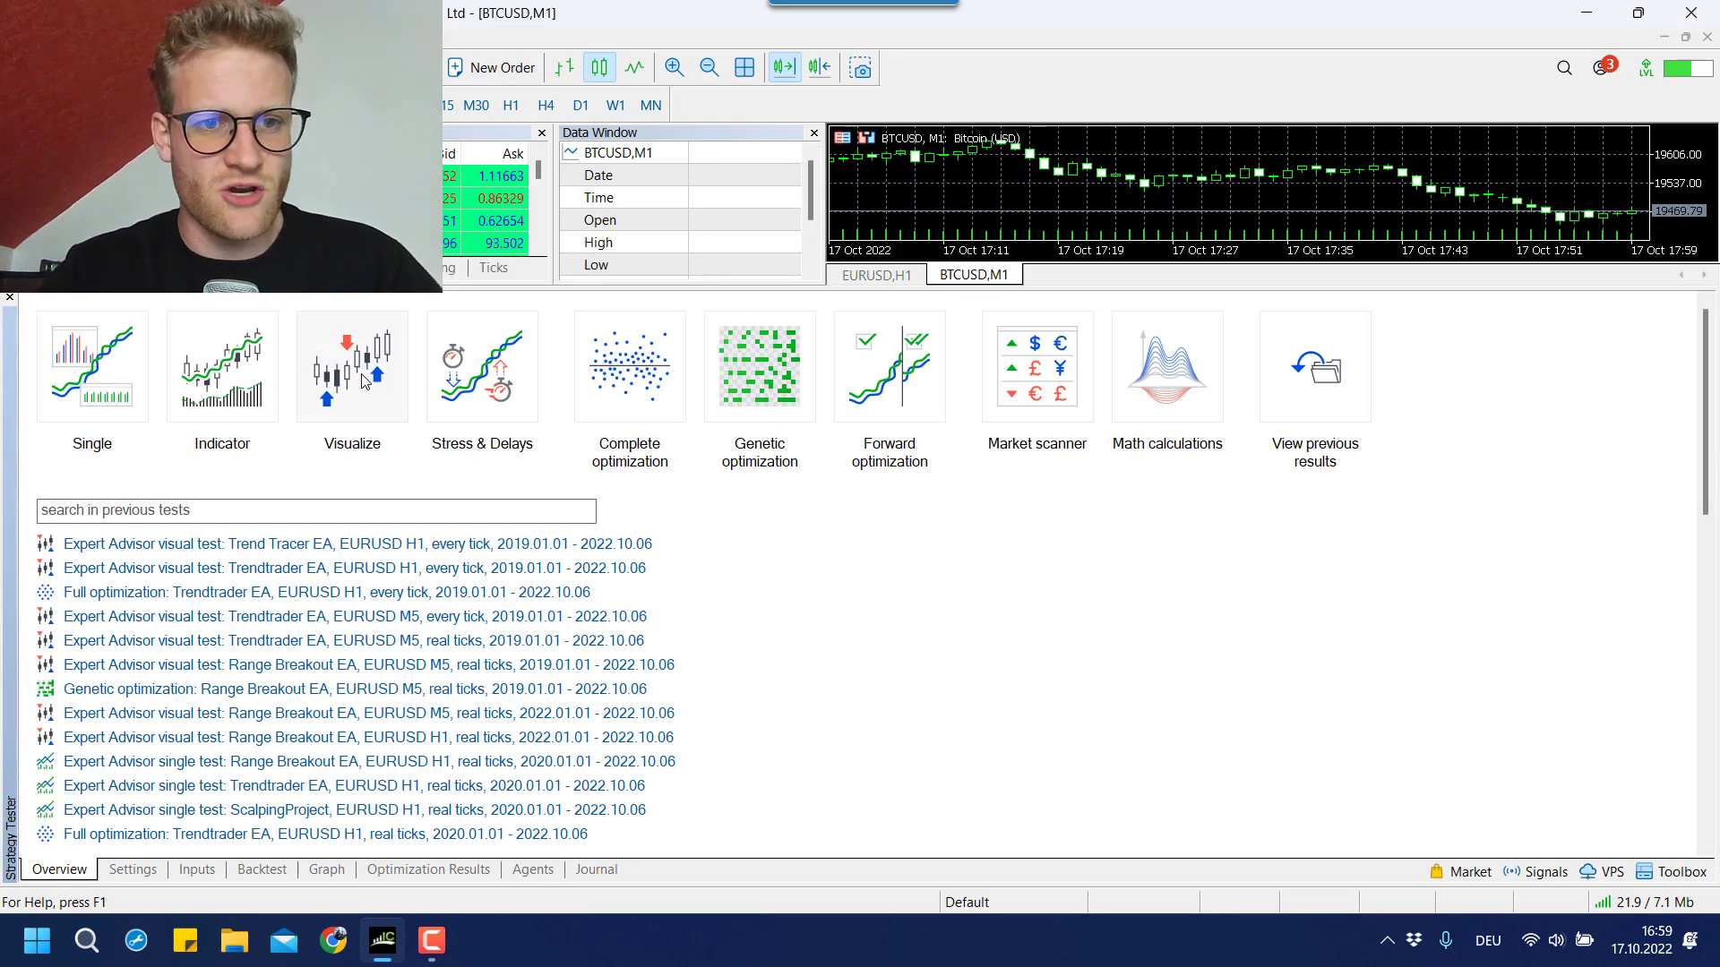
left_click(365, 381)
left_click(197, 869)
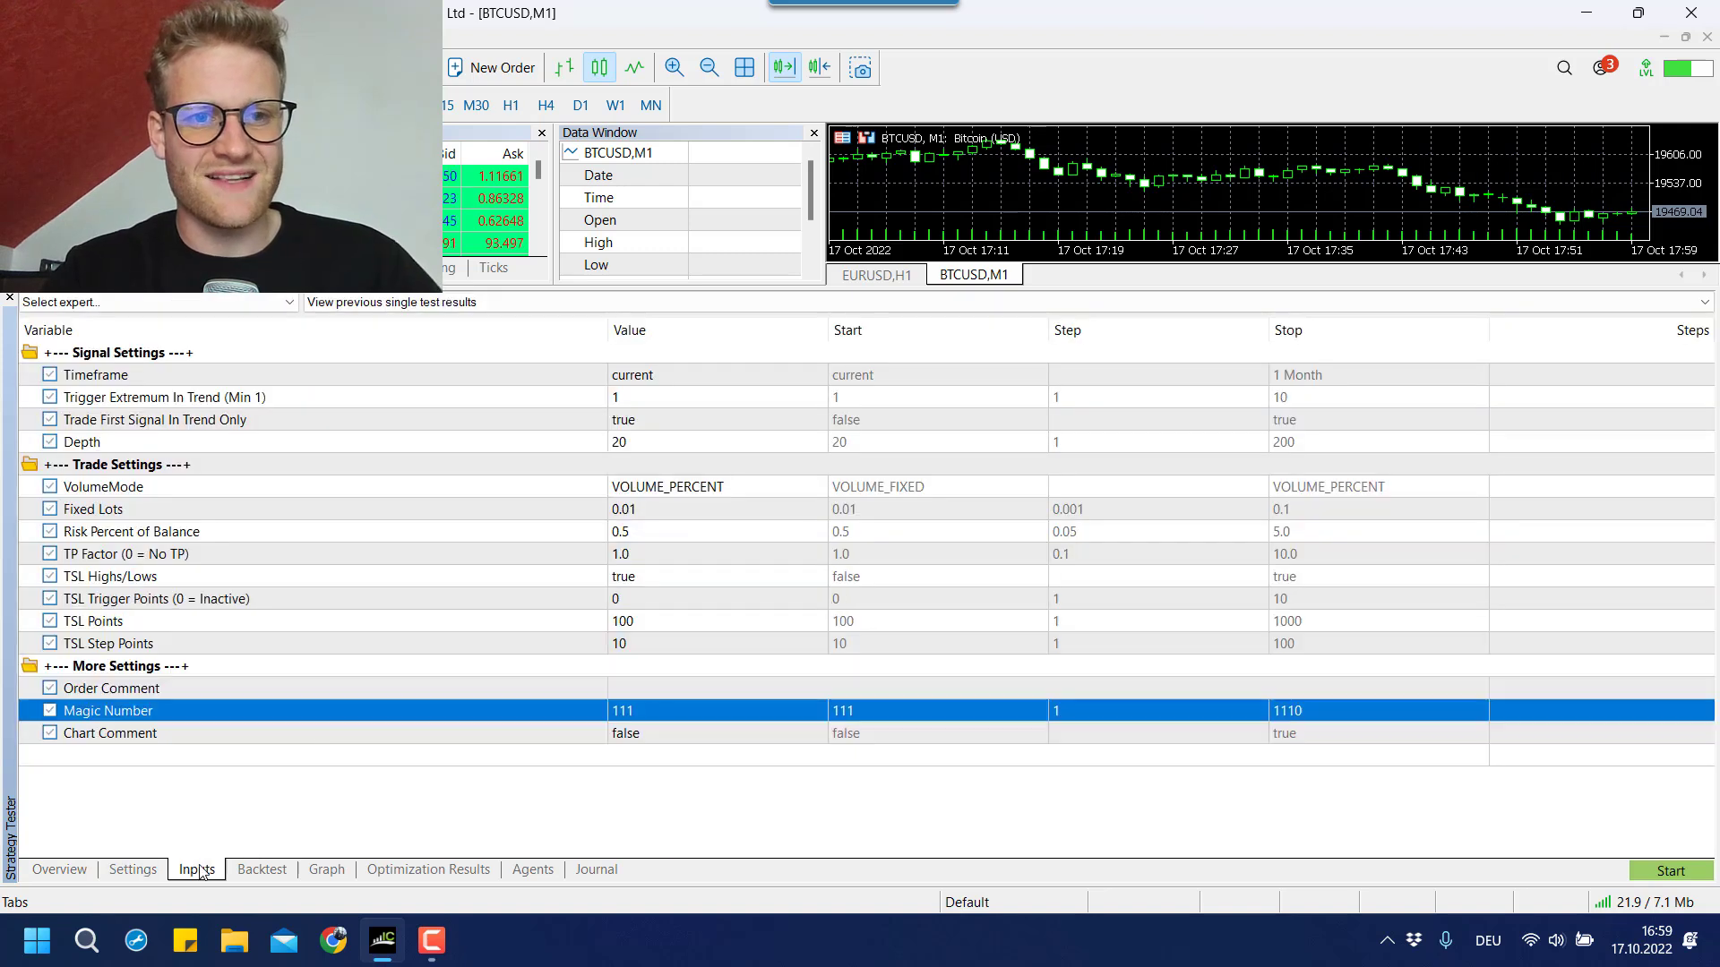
Review the expert's input groups: Signal Settings, Trade Settings and More Settings.
left_click(582, 469)
left_click(632, 377)
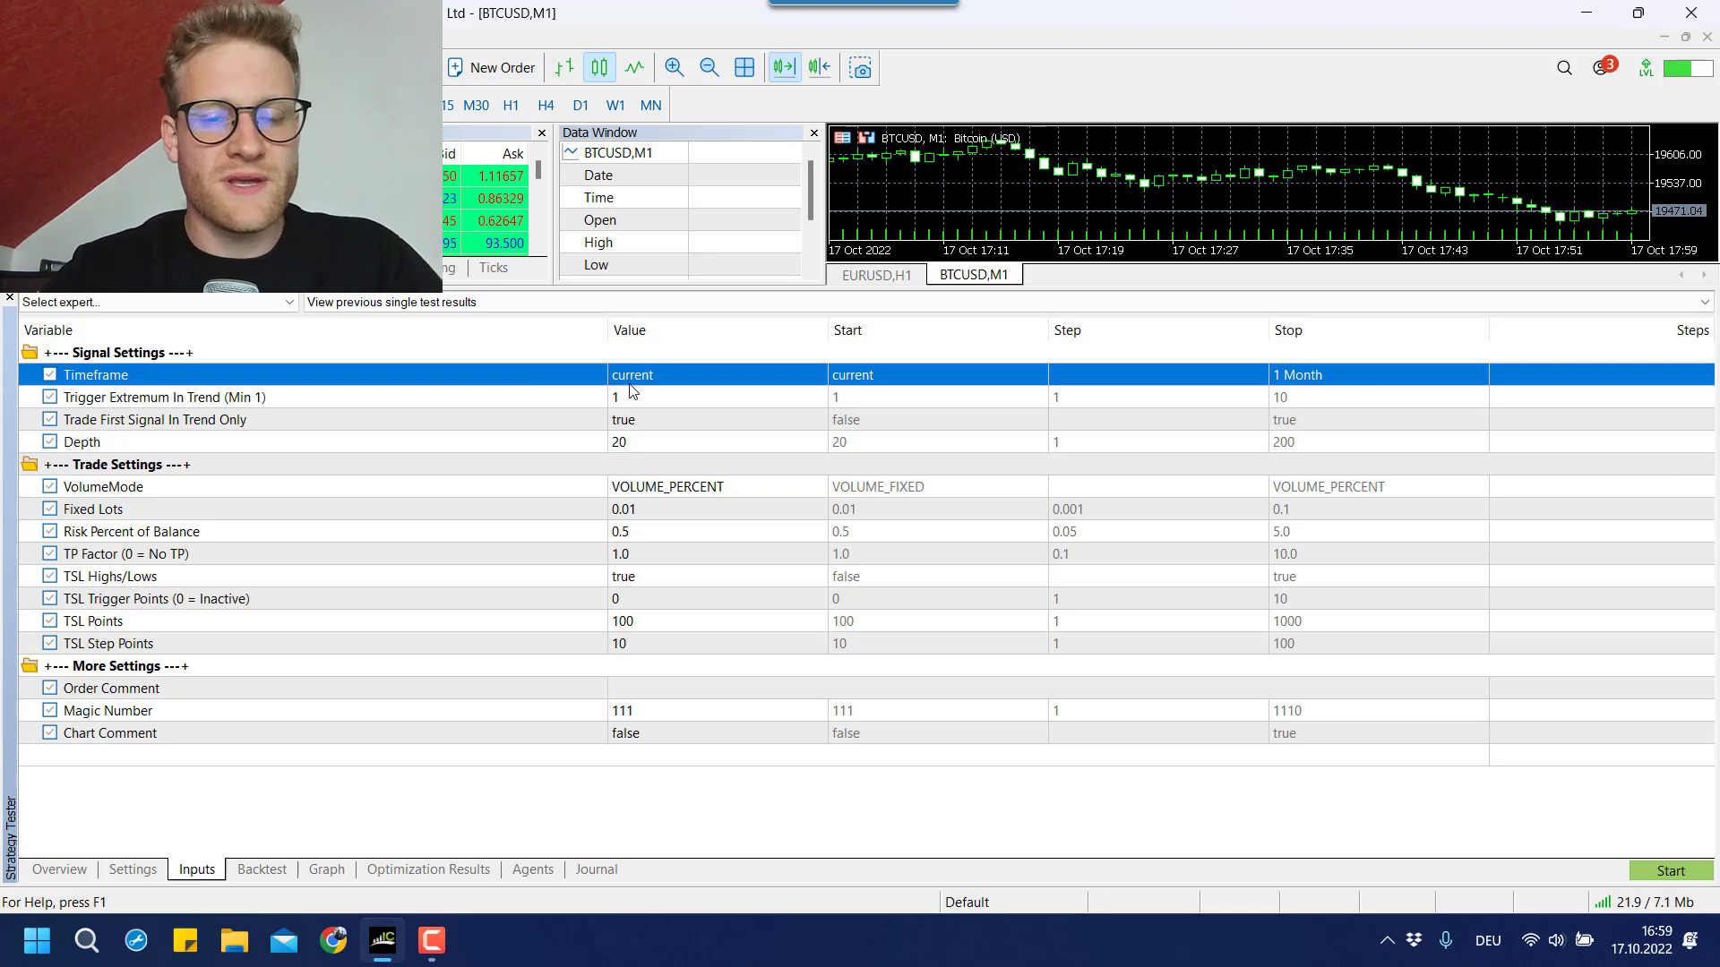
left_click(629, 401)
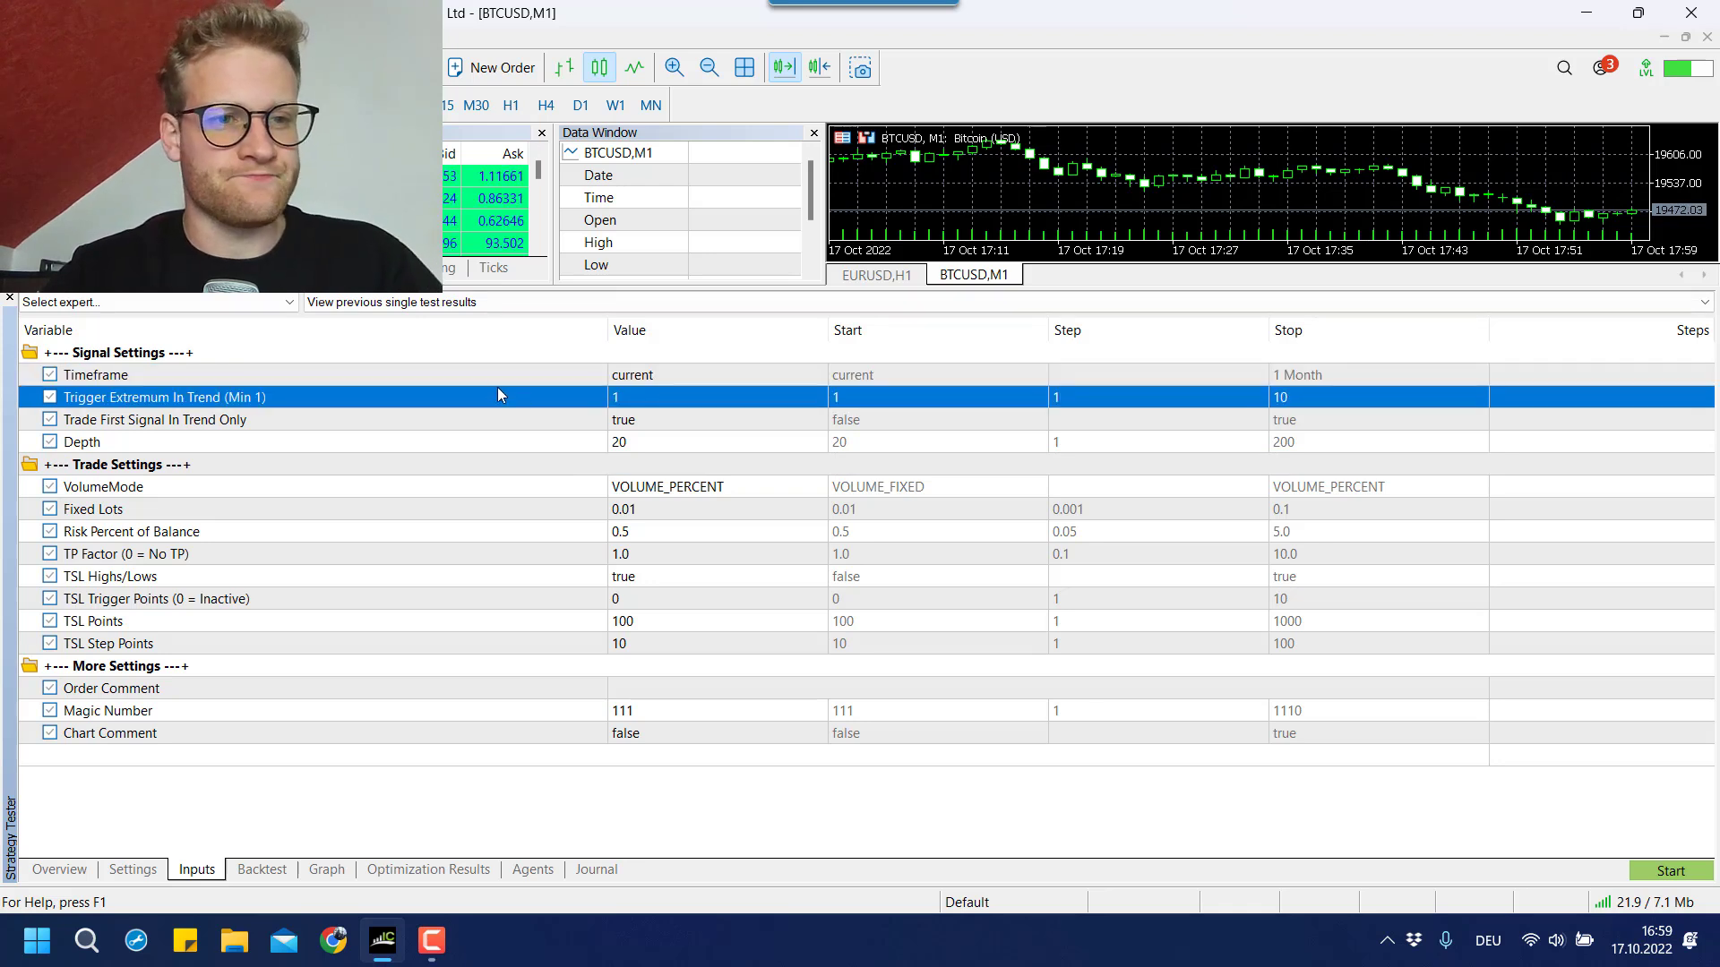
left_click(473, 380)
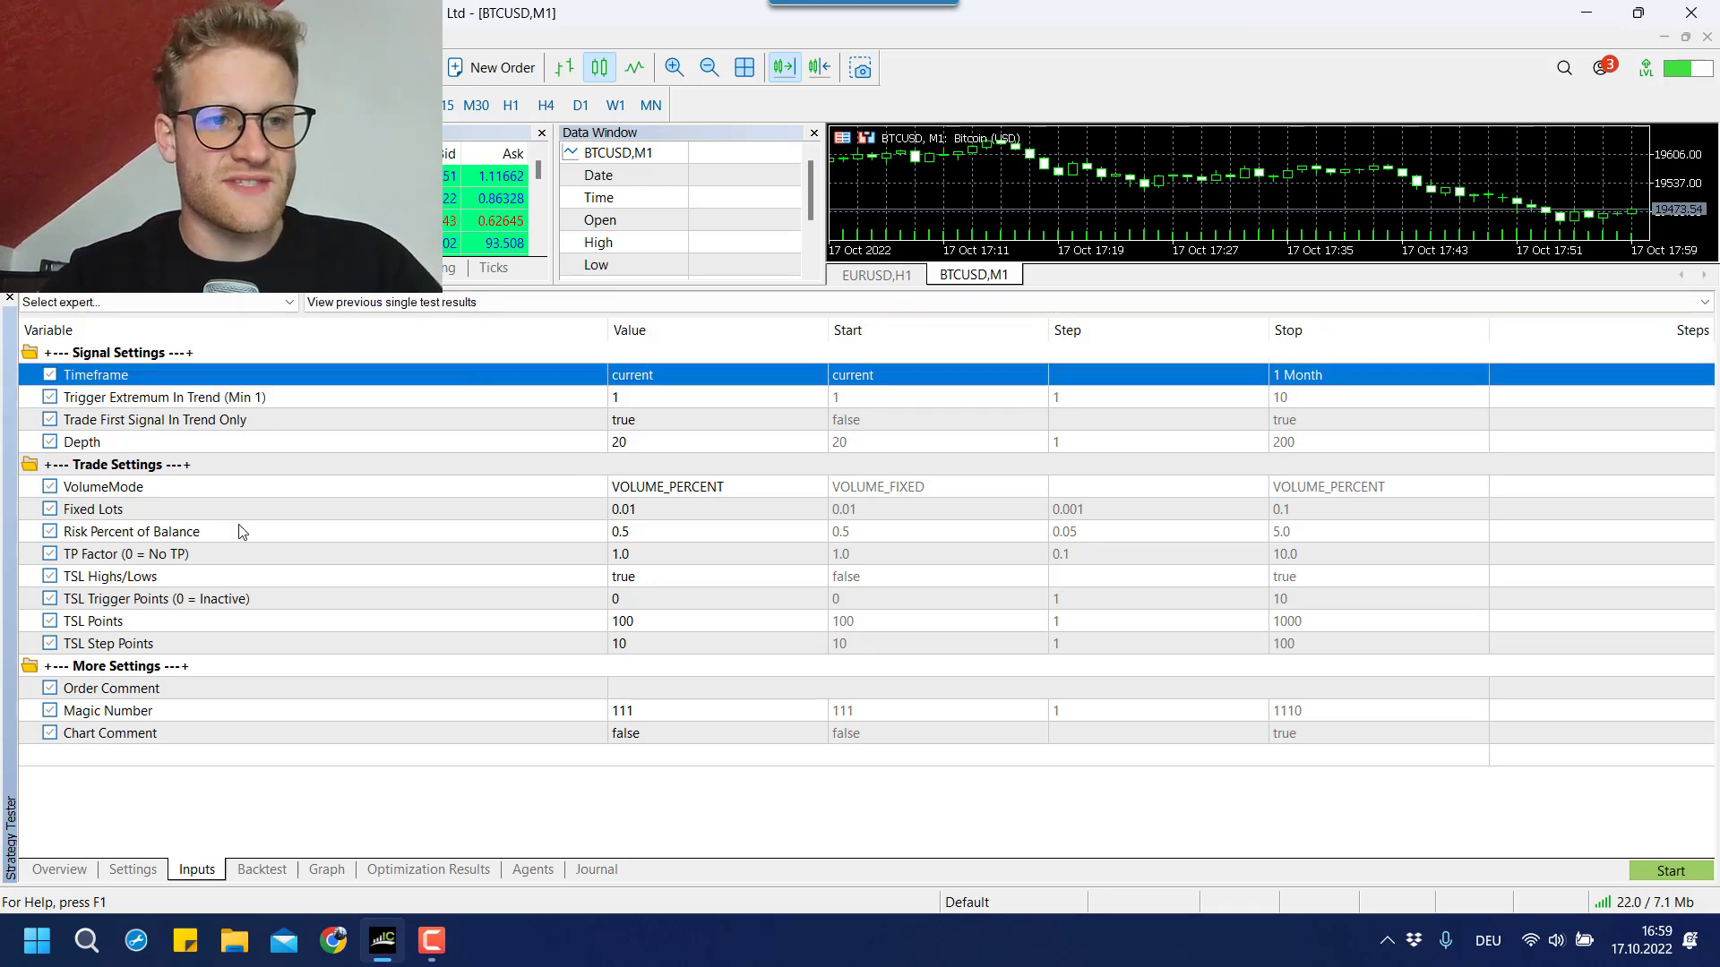
left_click(136, 398)
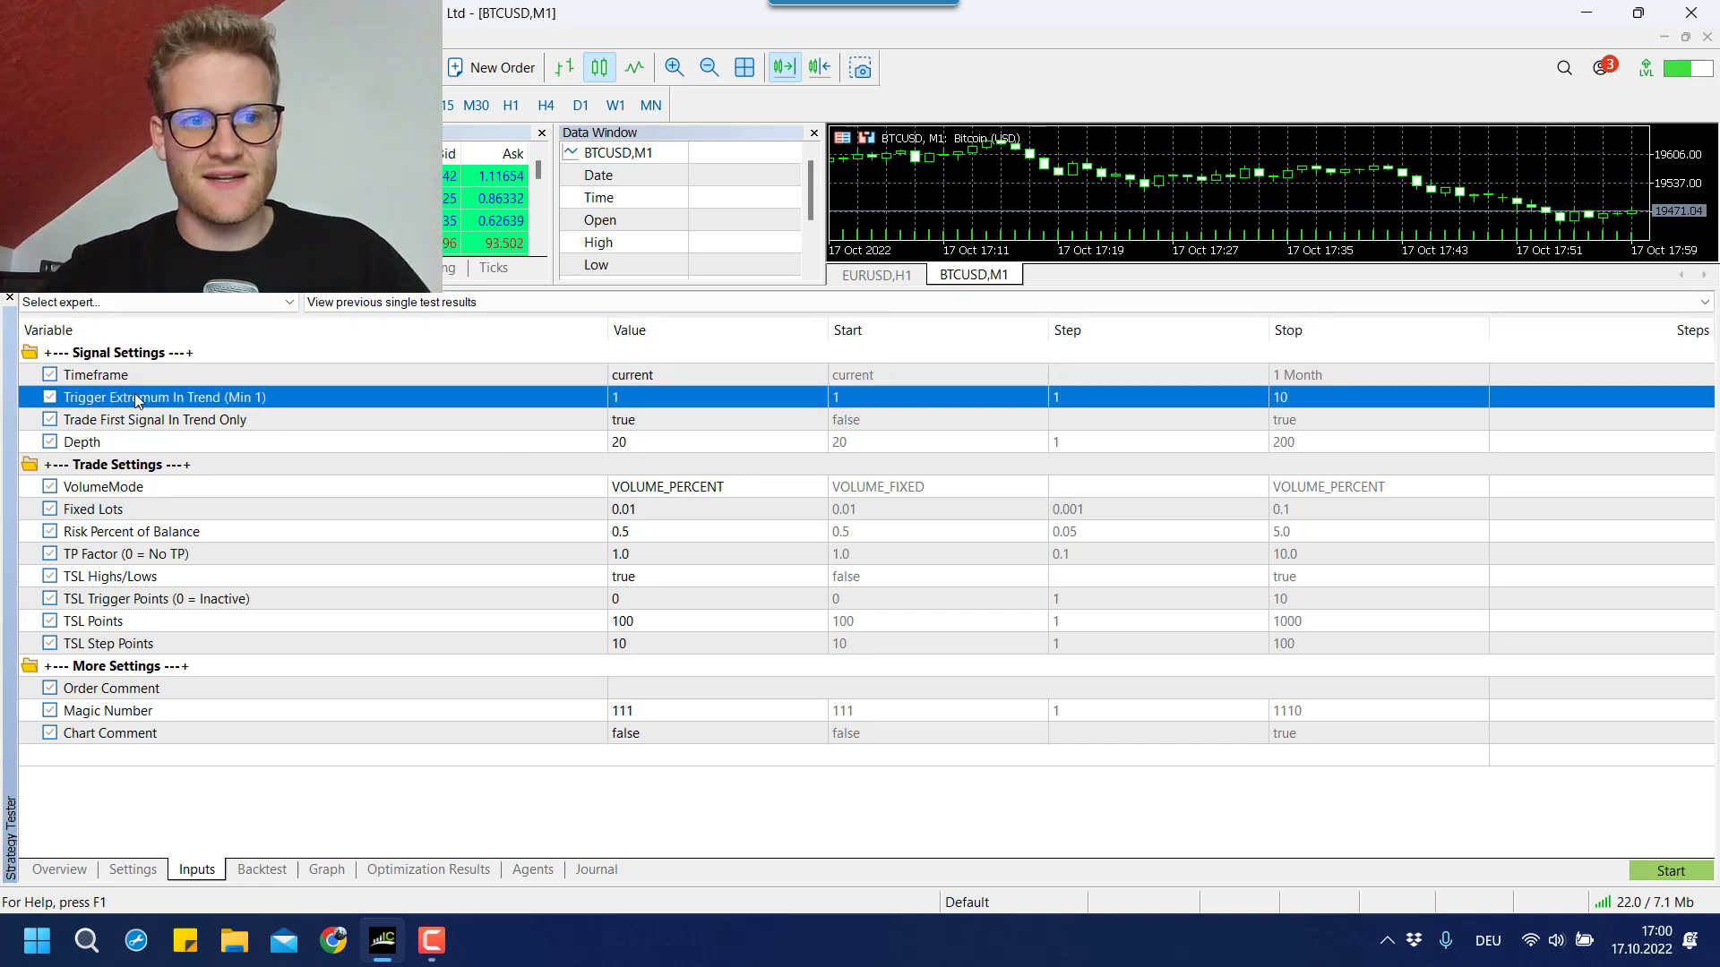
left_click(150, 465)
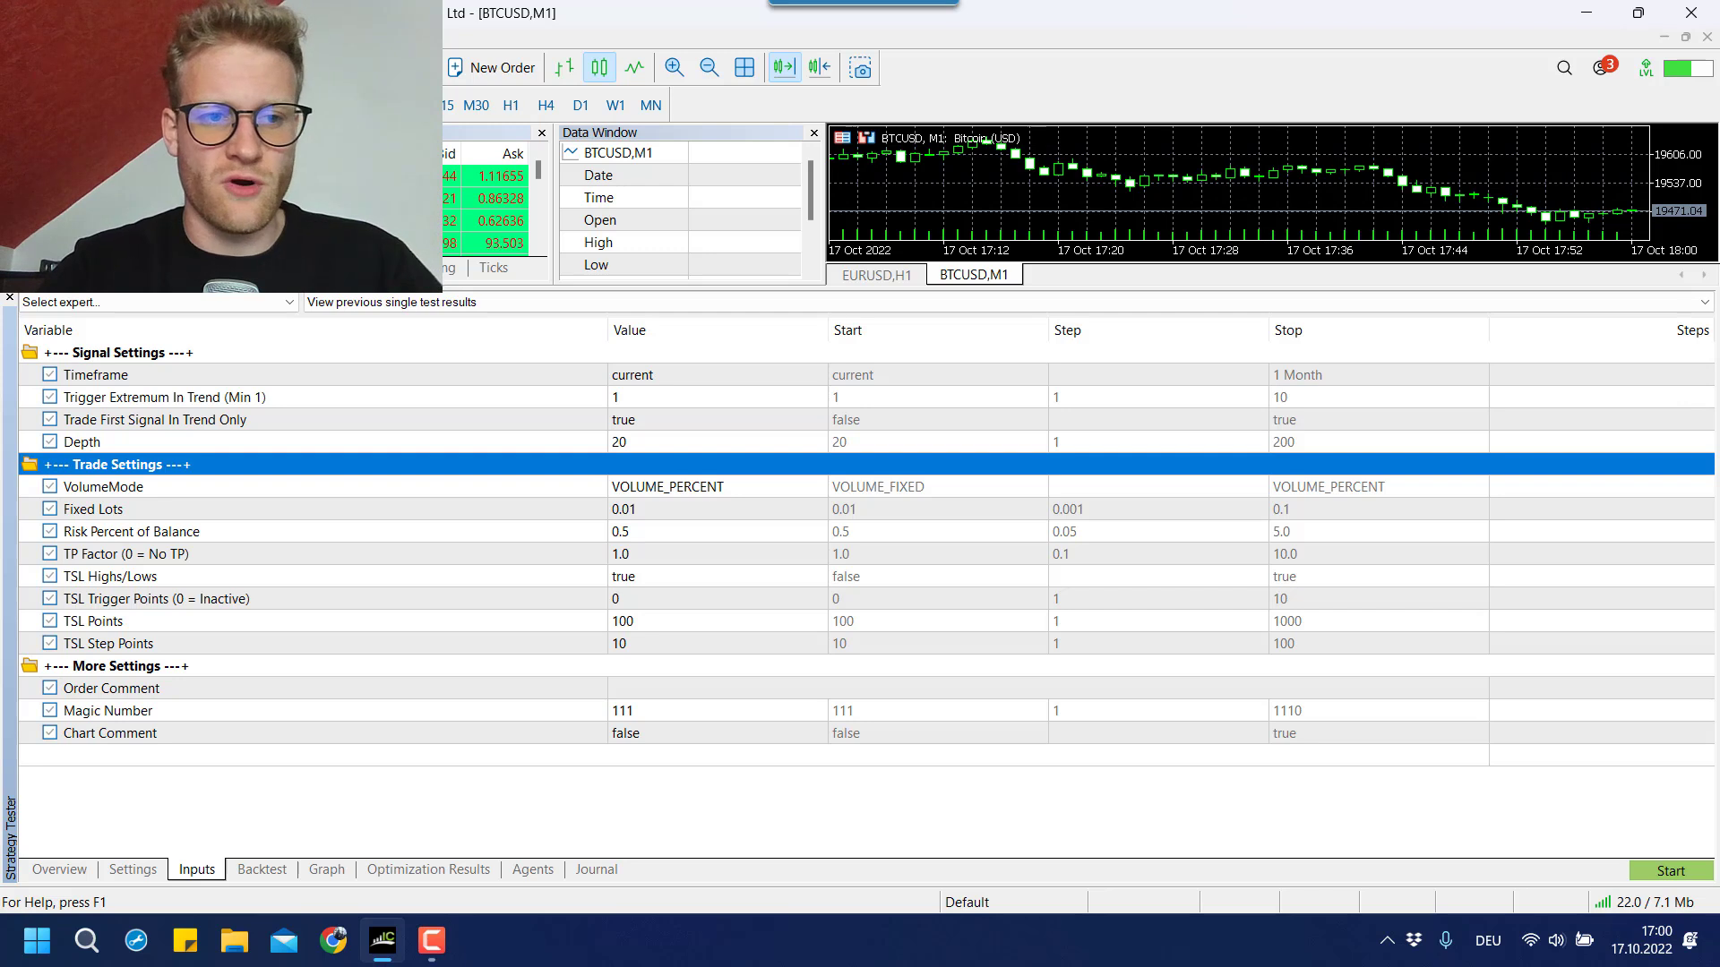
left_click(286, 665)
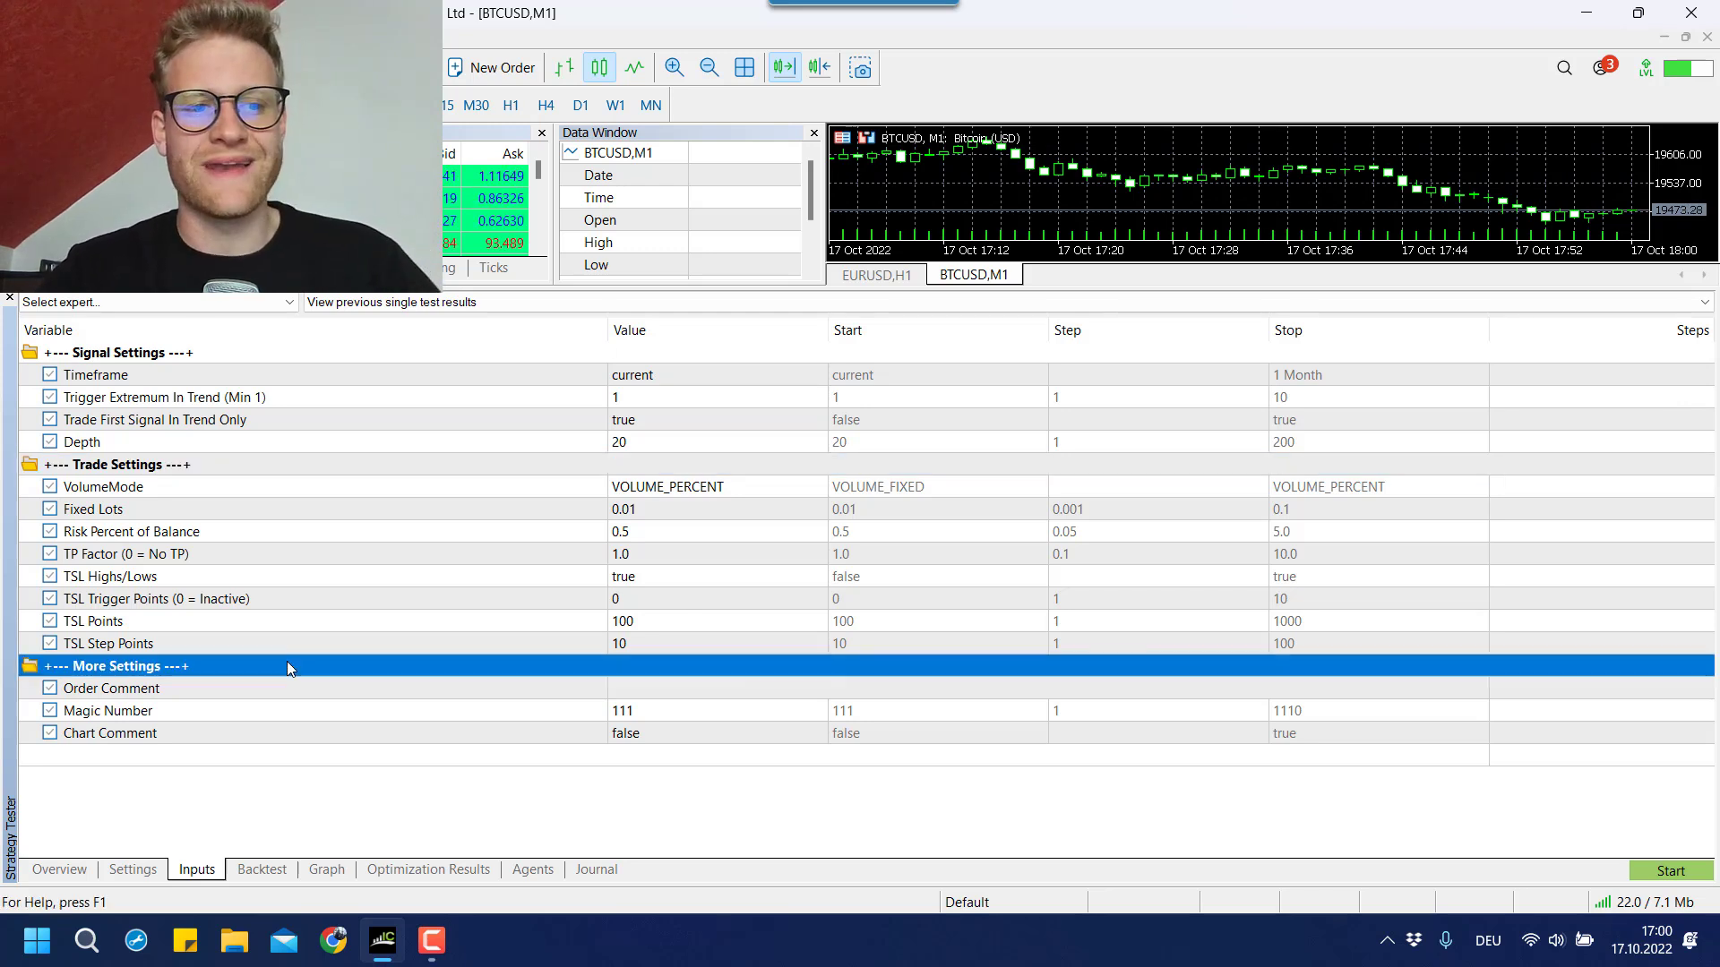
Try the Chart Comment input as true, and set it back to false.
left_click(596, 738)
left_click(640, 736)
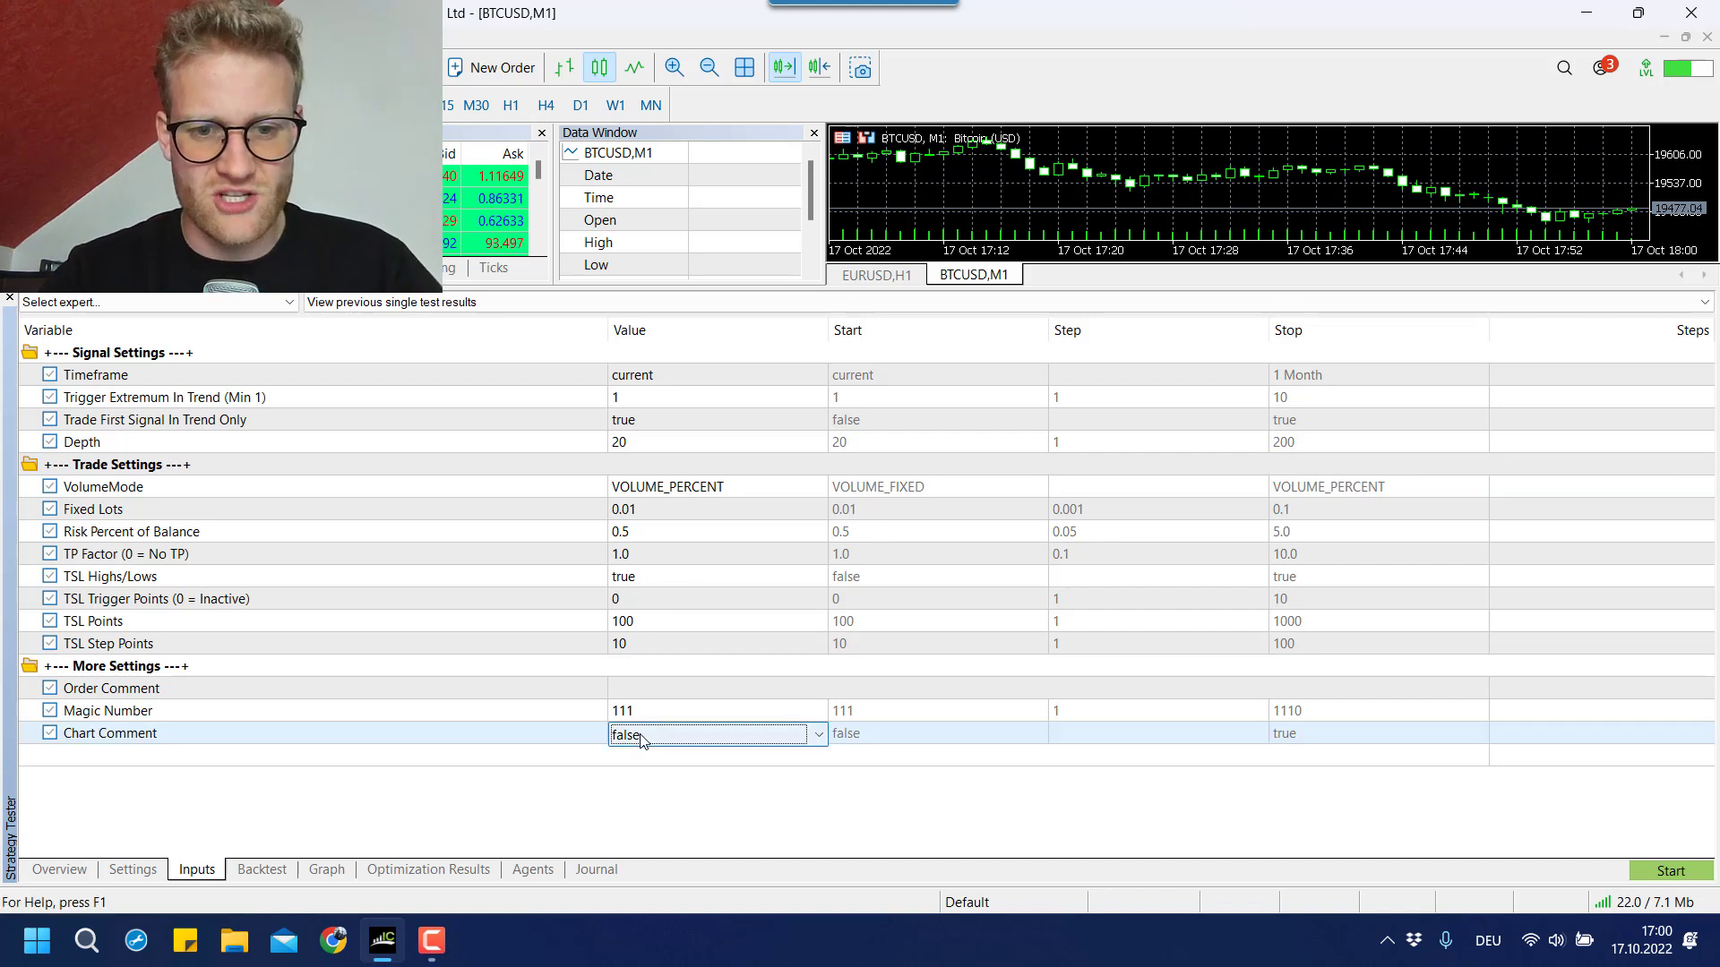
left_click(640, 735)
left_click(650, 778)
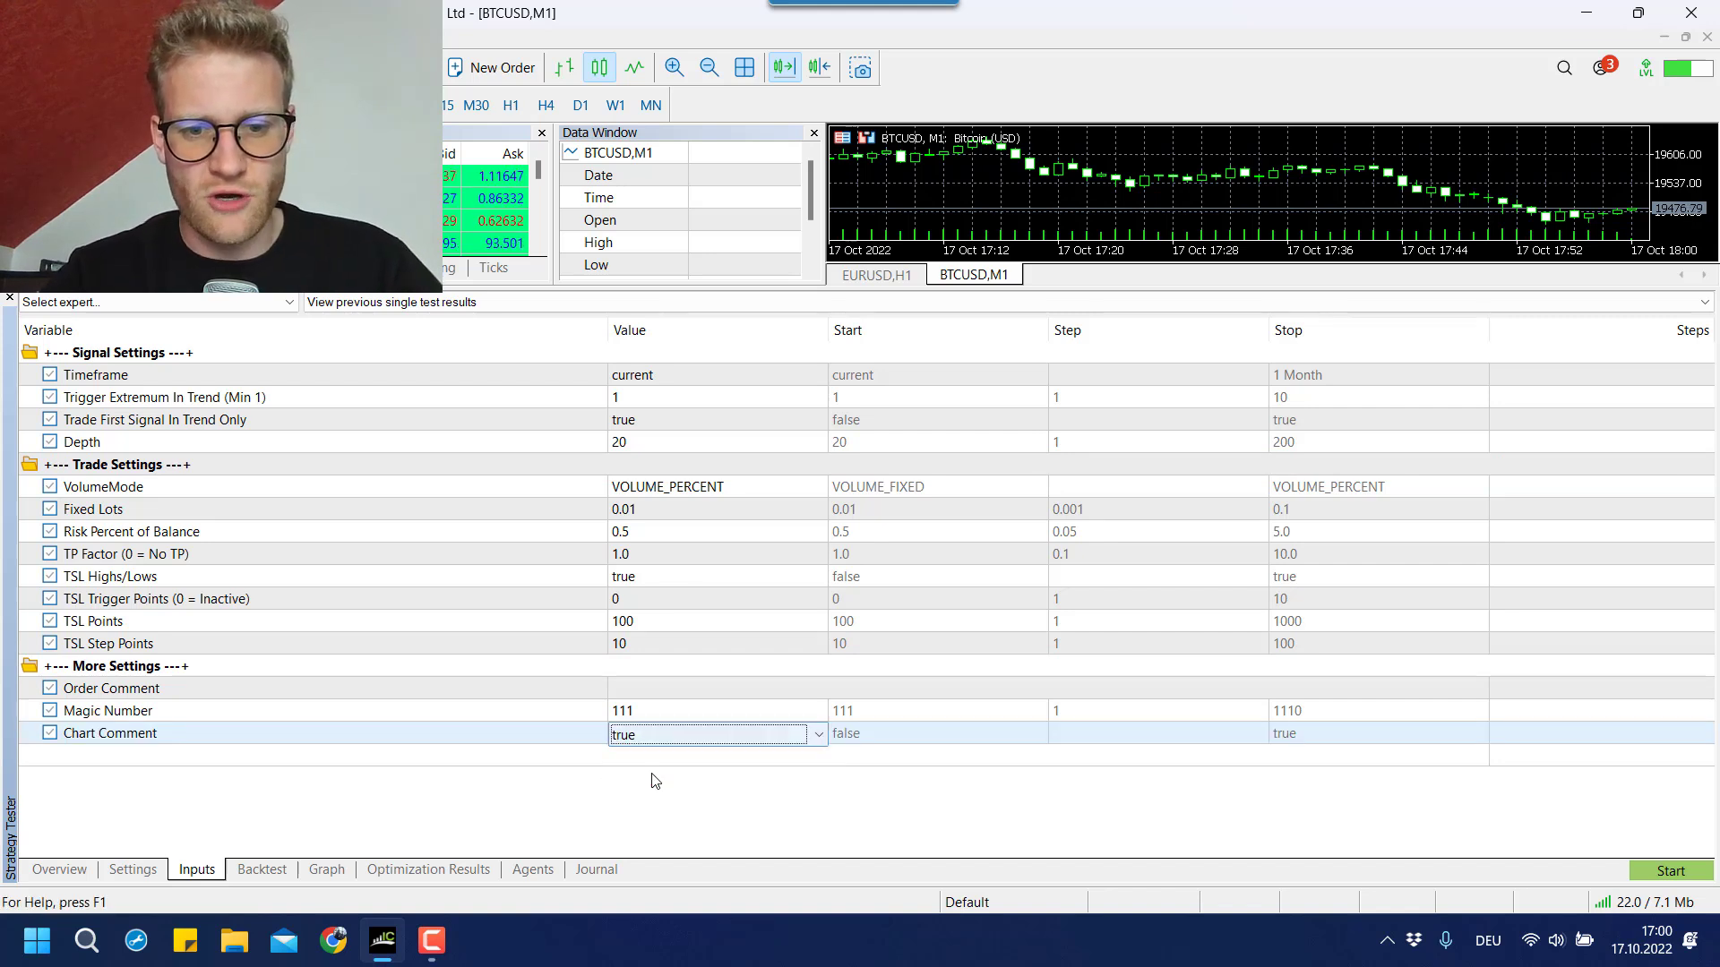
left_click(683, 737)
key("Up")
key("Return")
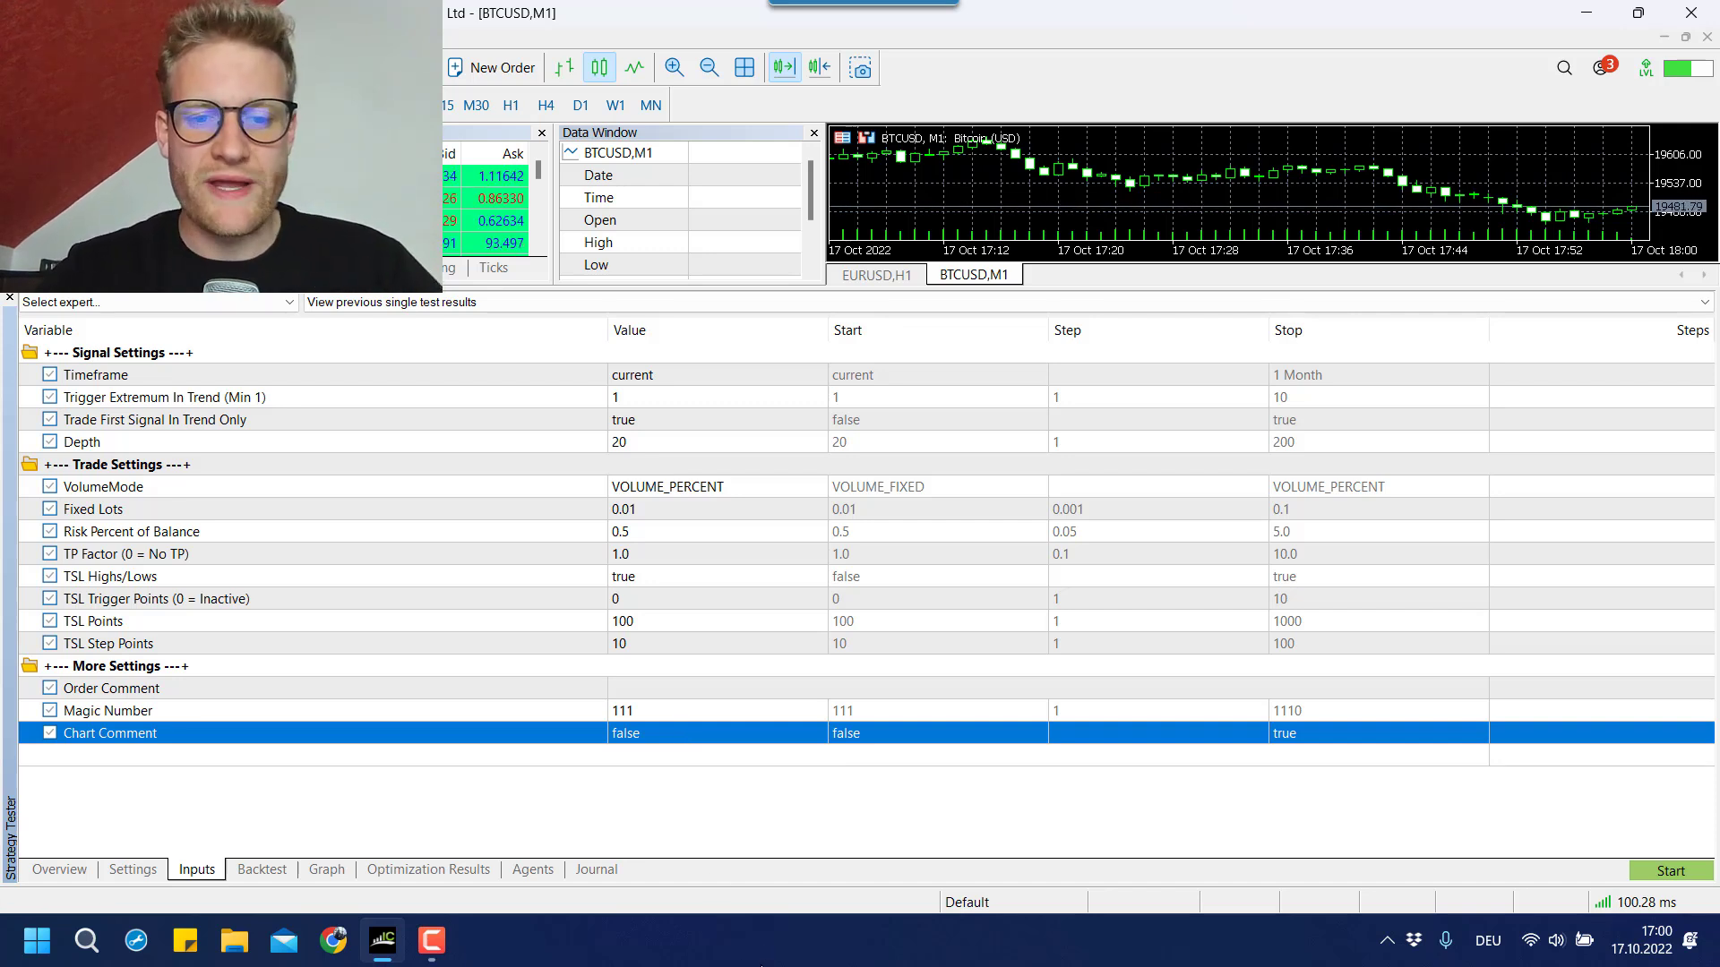
Review the Magic Number input and the available Timeframe options, keeping the timeframe at current.
left_click(652, 712)
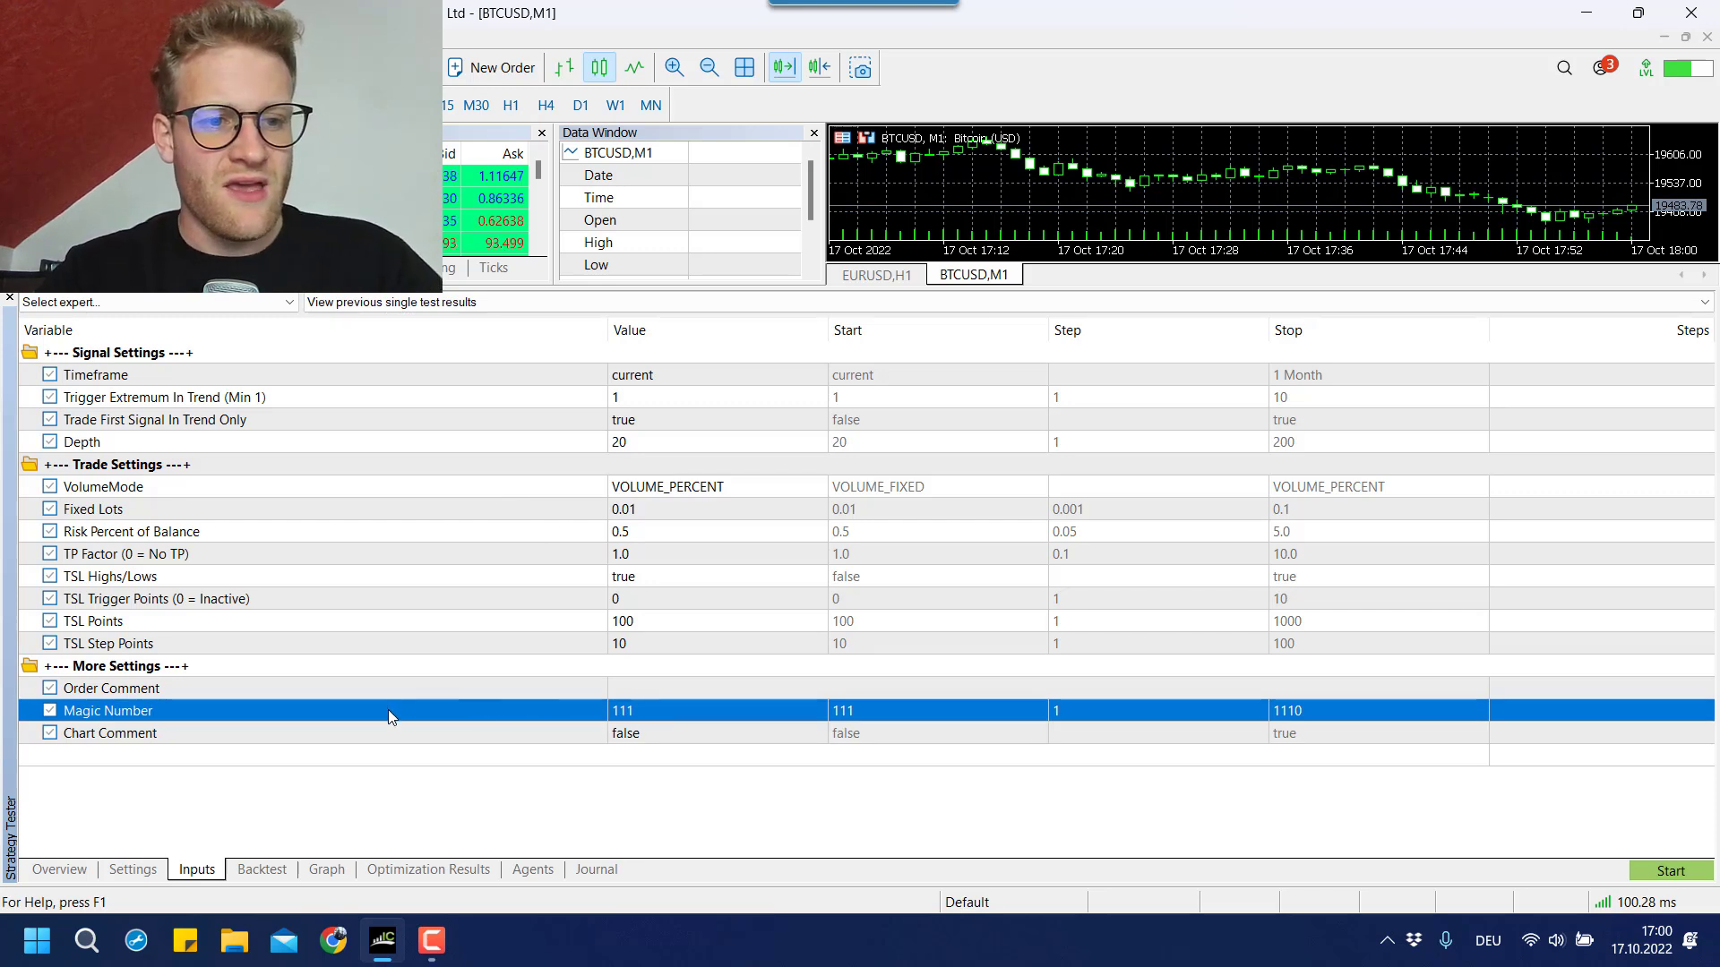
left_click(636, 380)
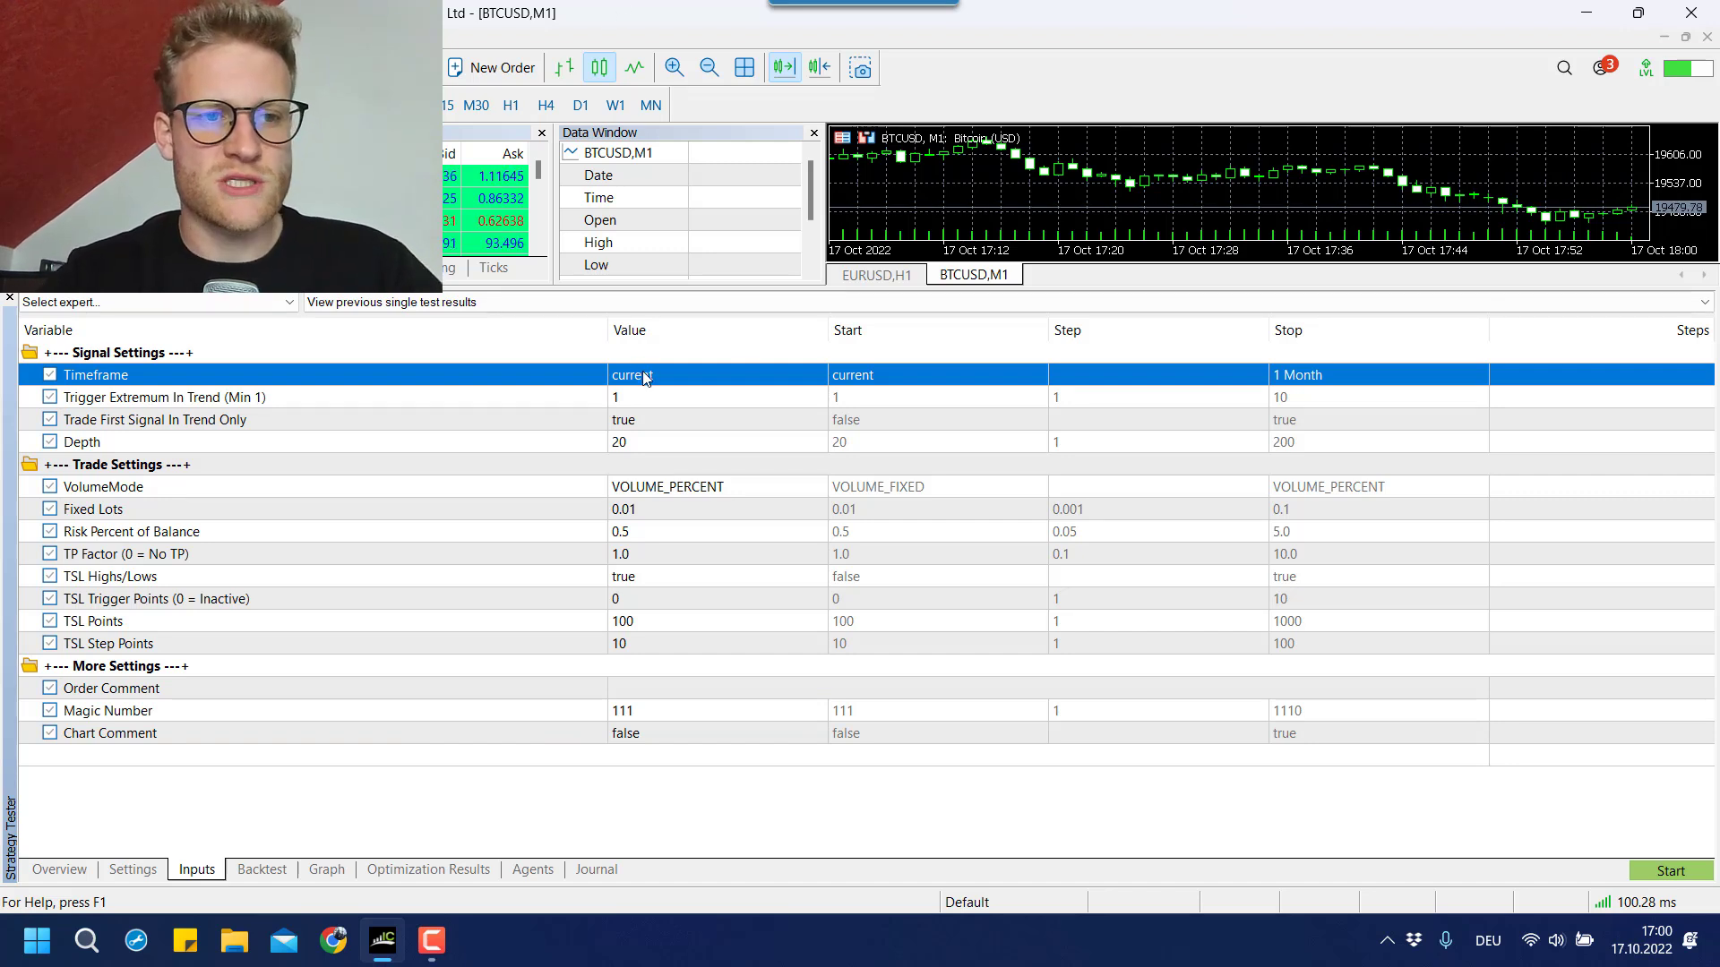
left_click(639, 374)
left_click(644, 377)
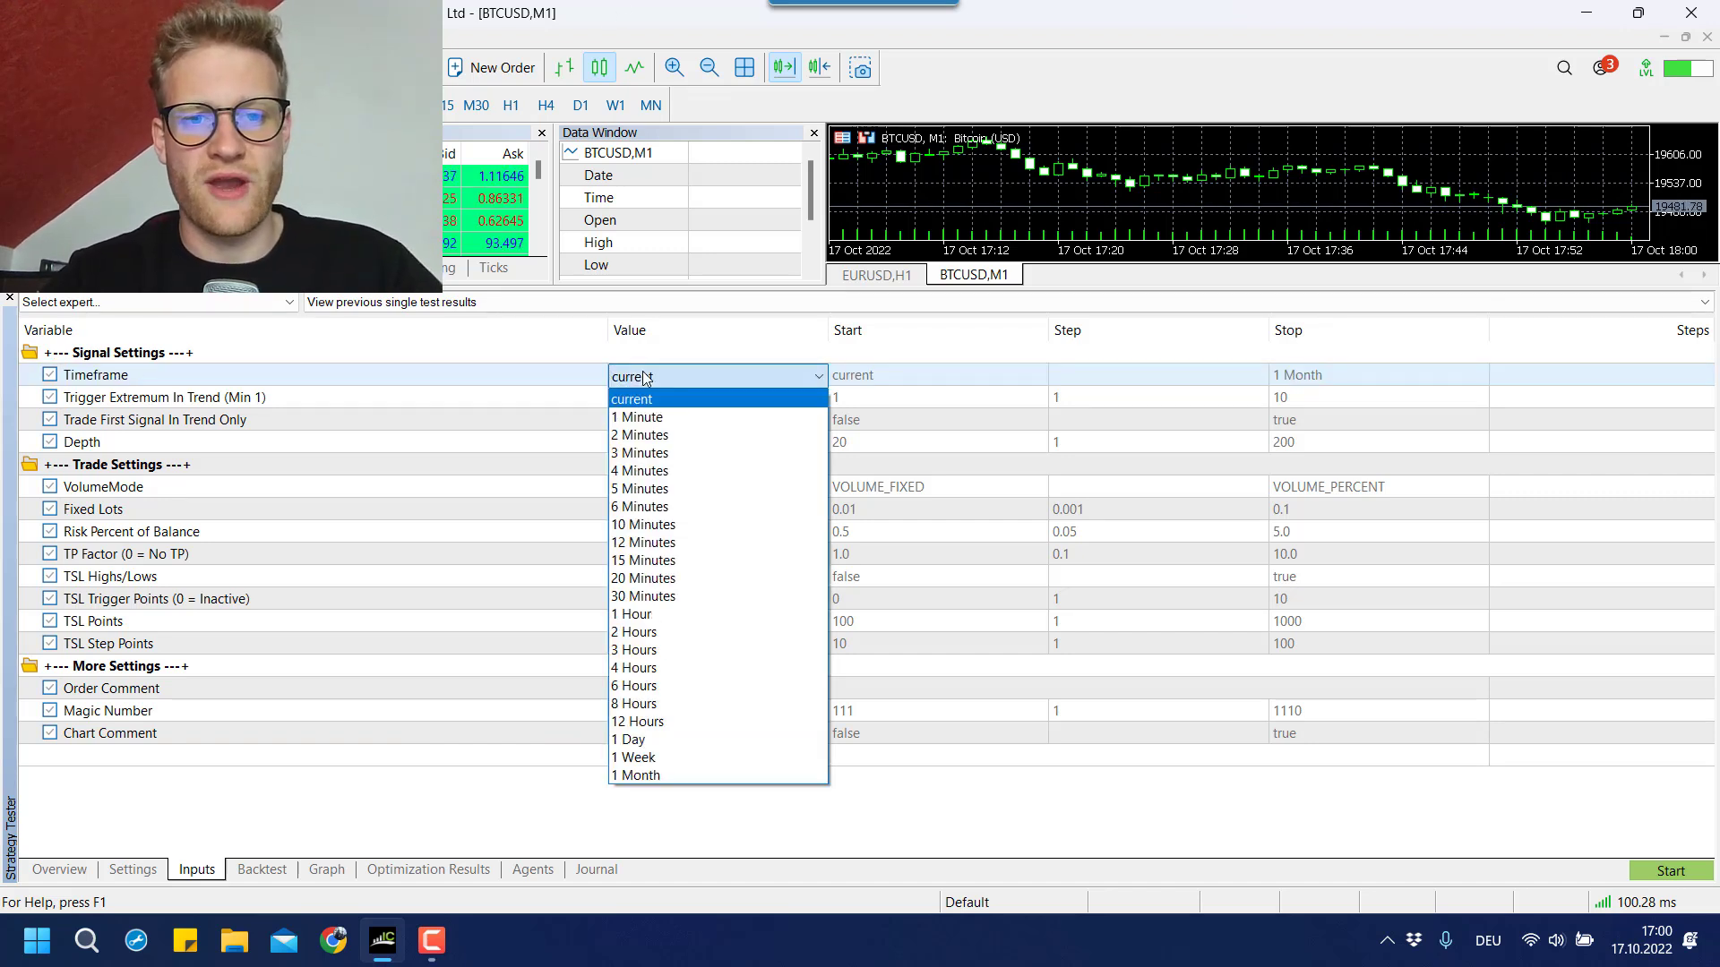
left_click(644, 376)
left_click(644, 376)
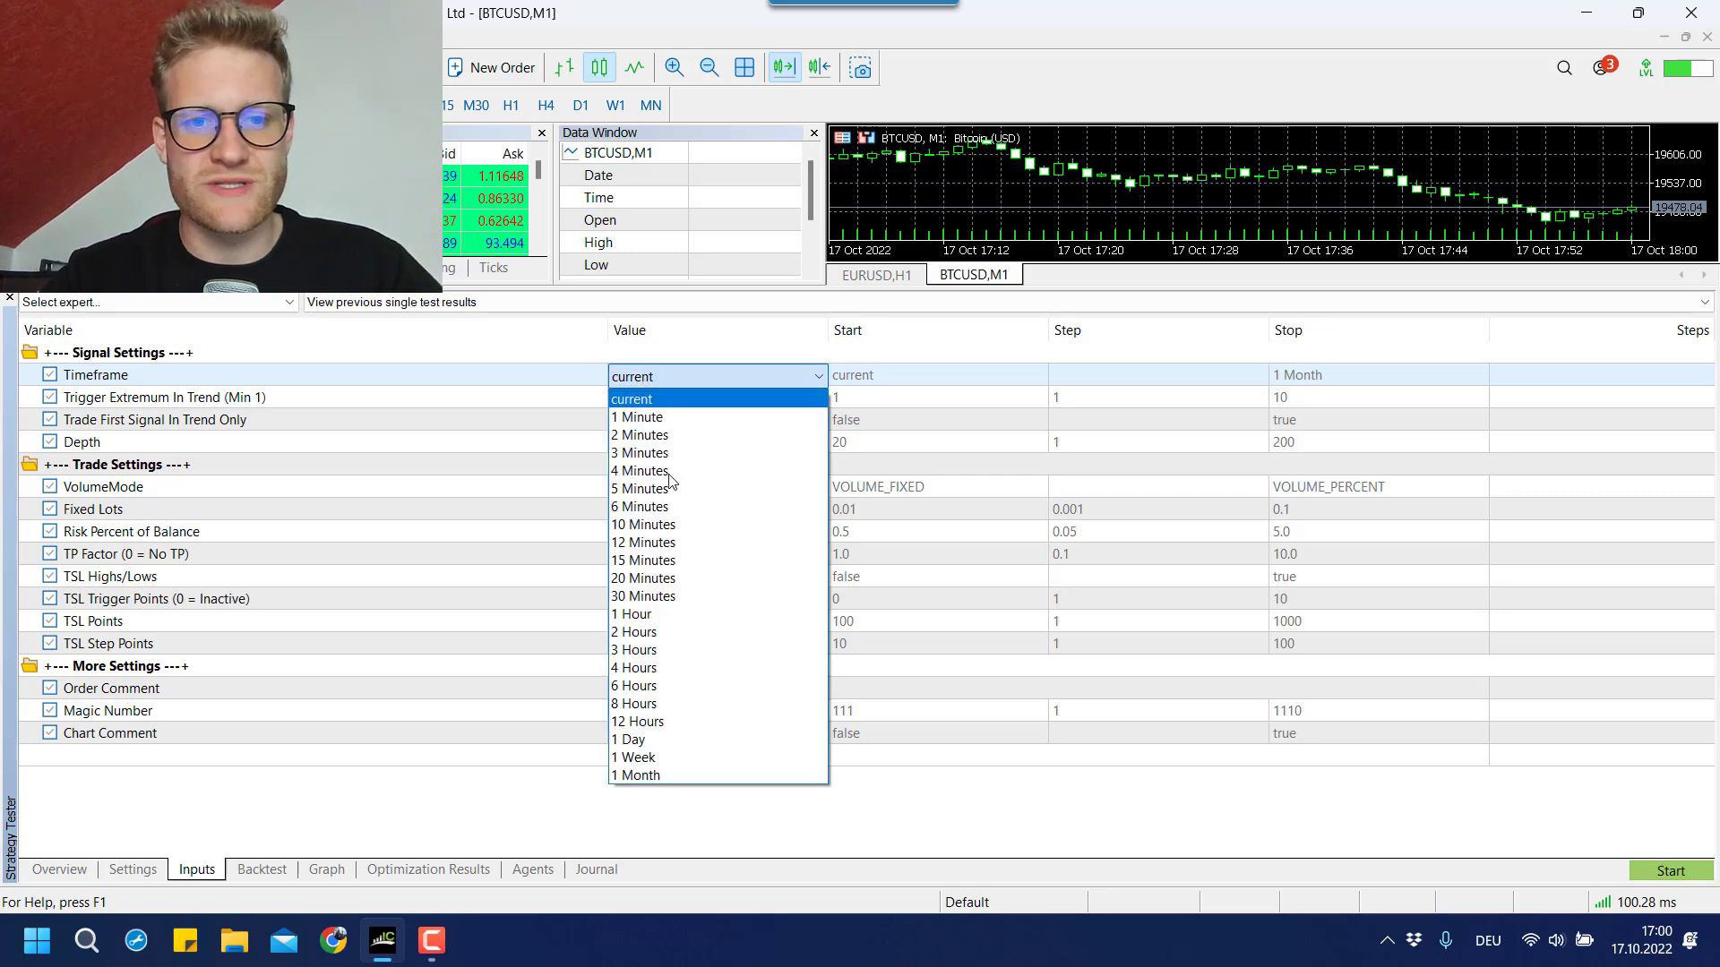
left_click(655, 378)
left_click(655, 378)
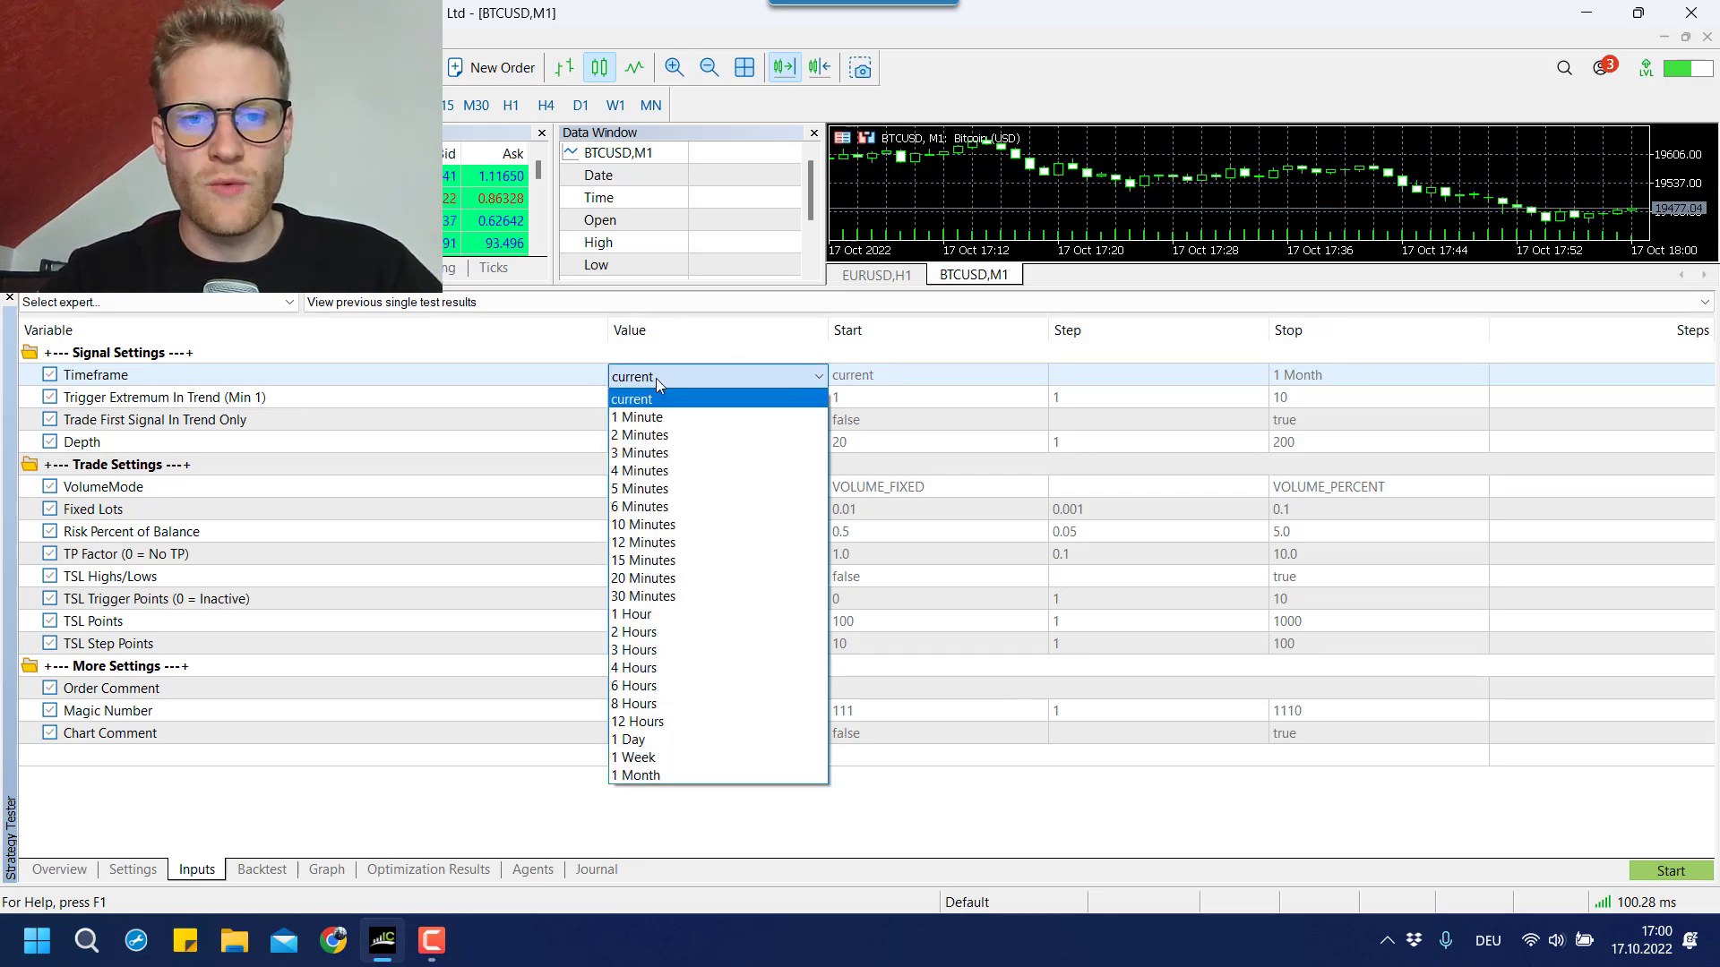
left_click(648, 401)
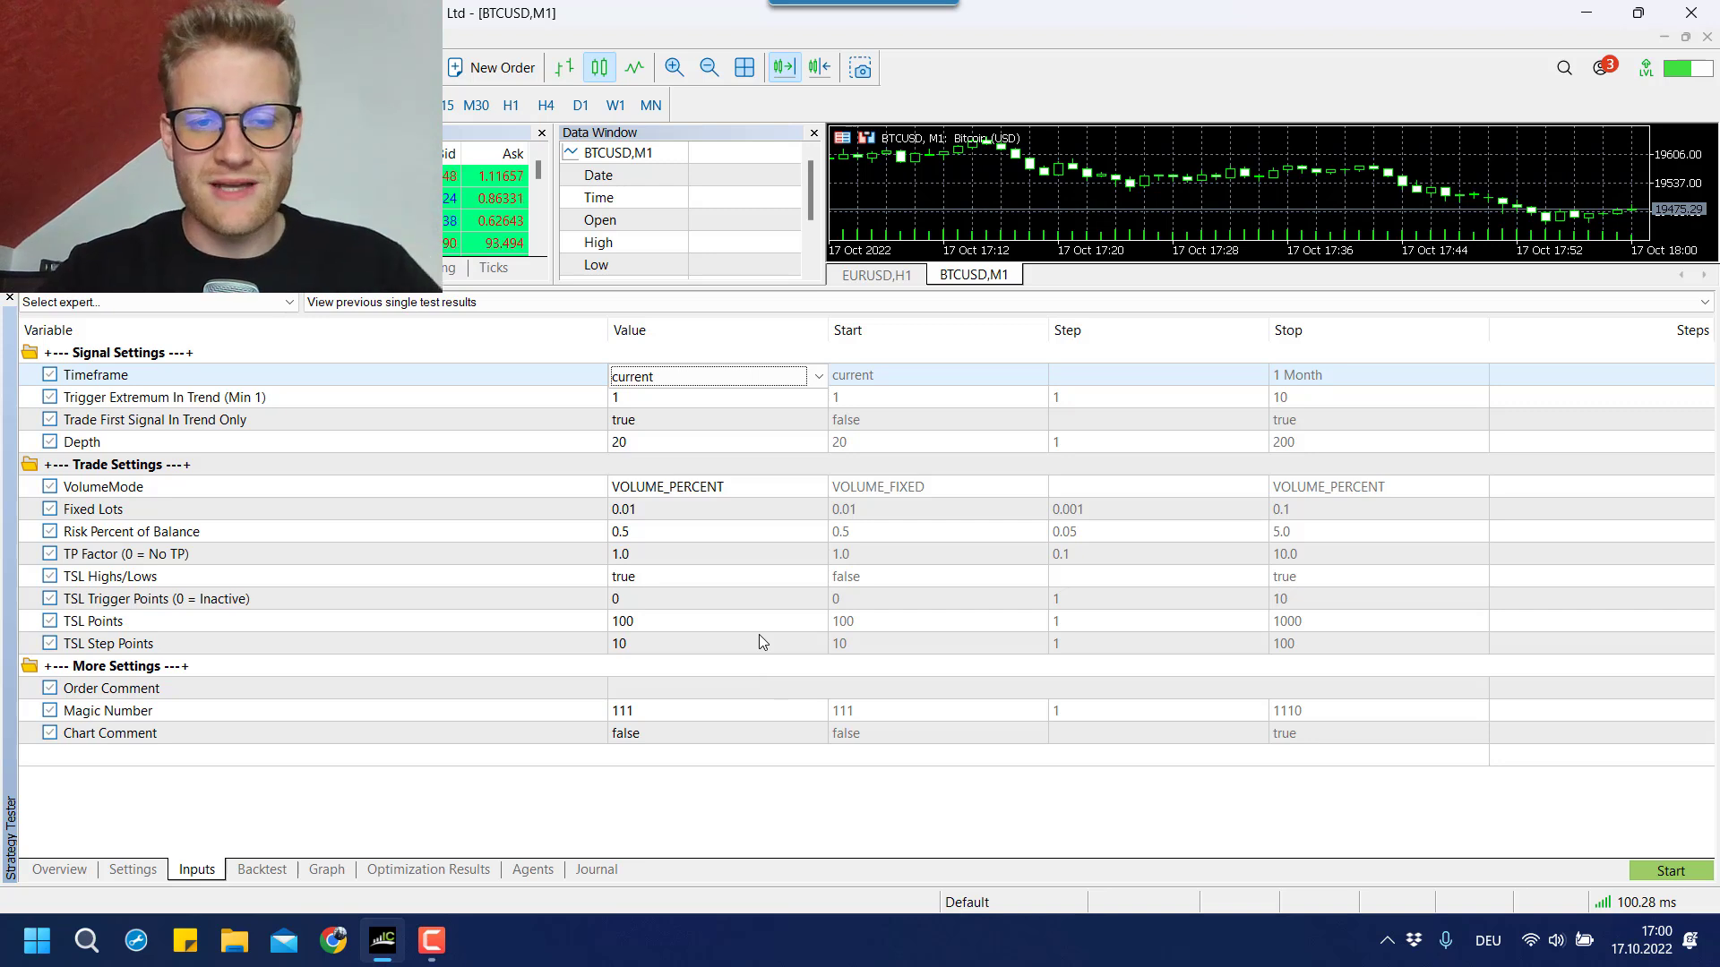
Look through the available Timeframe choices again, from 1 Minute to 1 Month, keeping current selected.
left_click(788, 376)
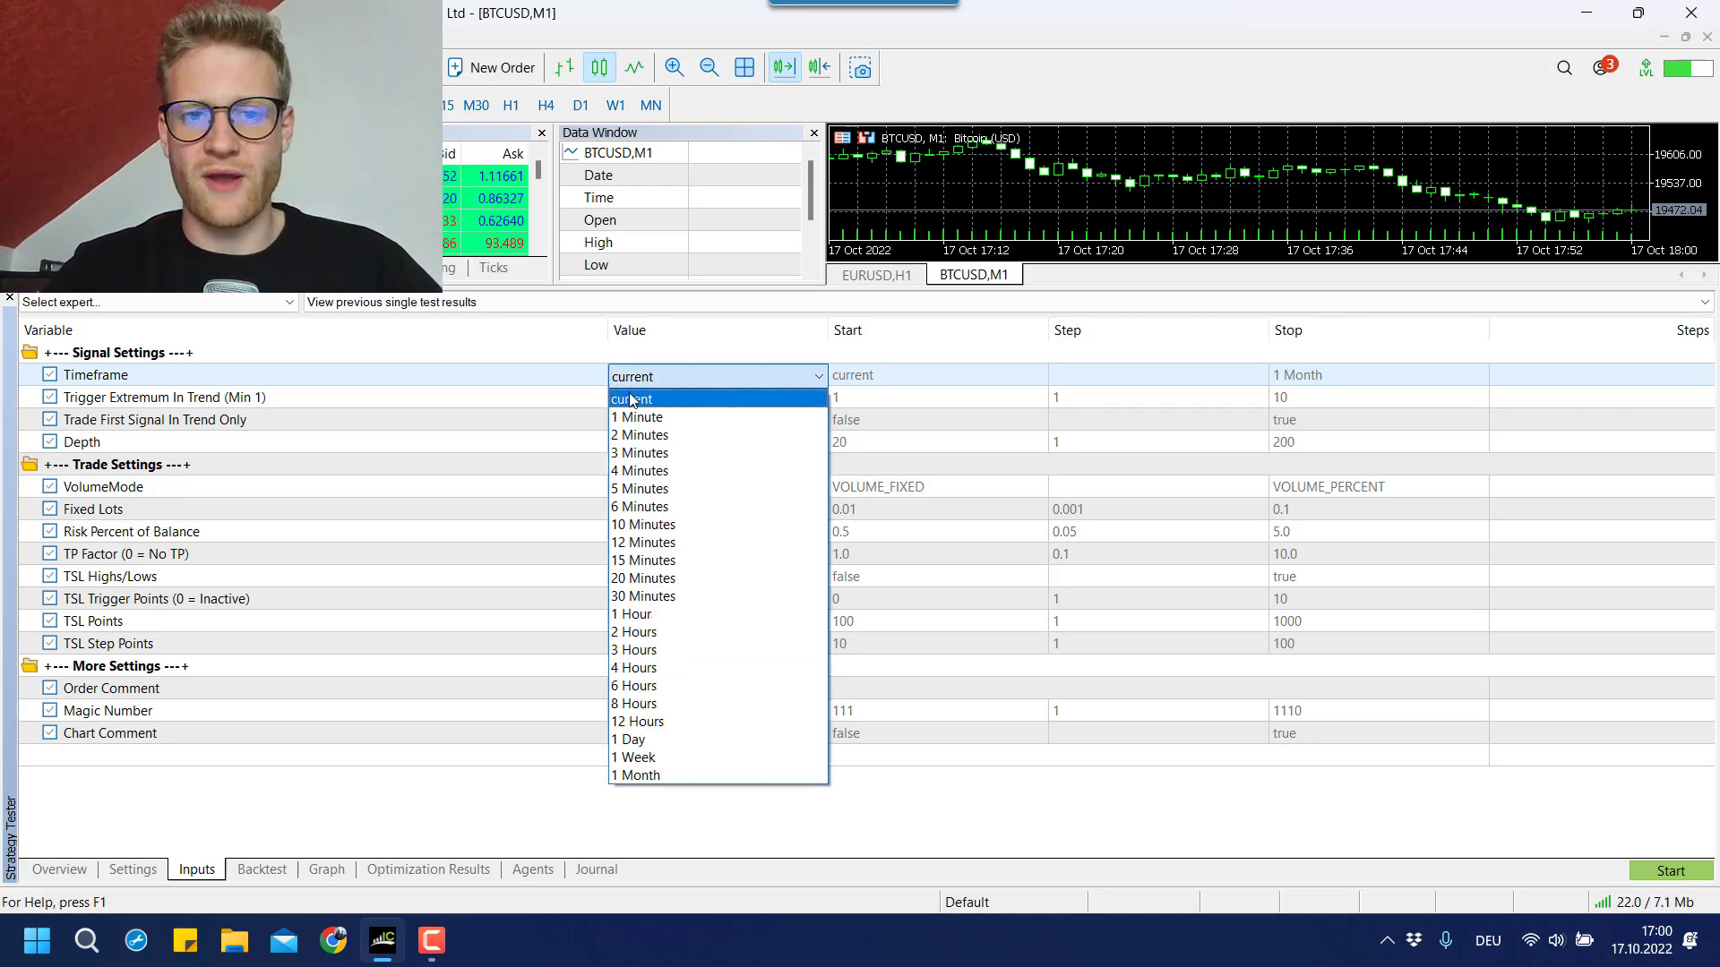
left_click(631, 401)
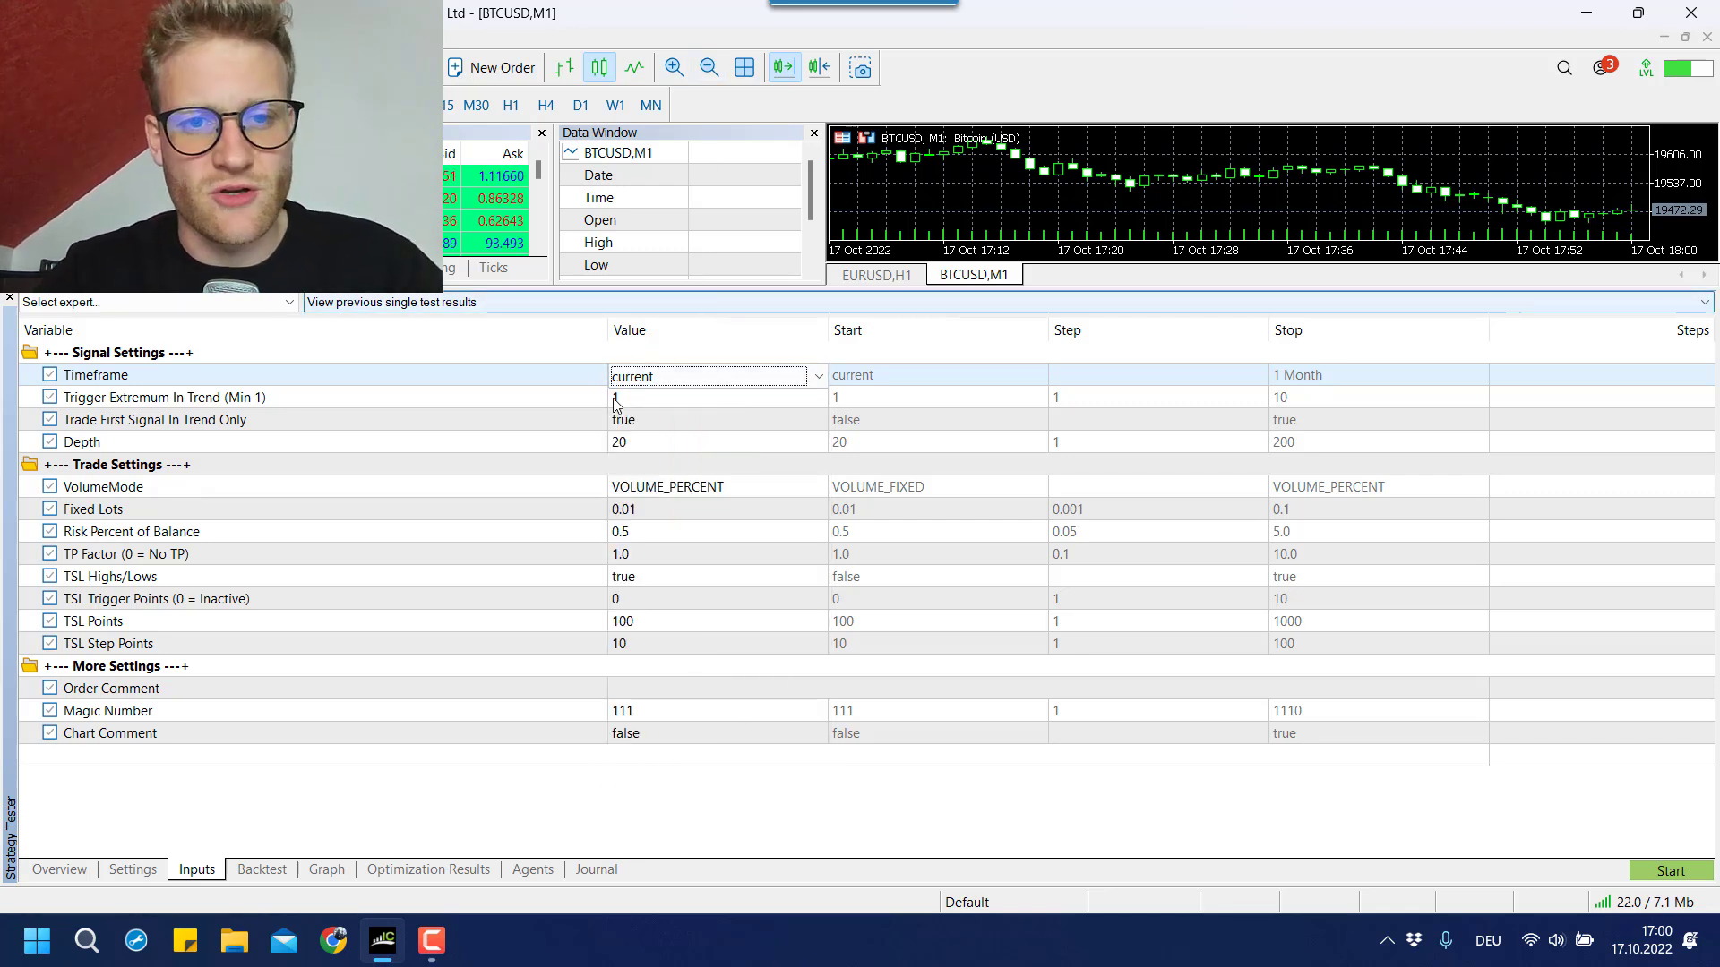
left_click(680, 376)
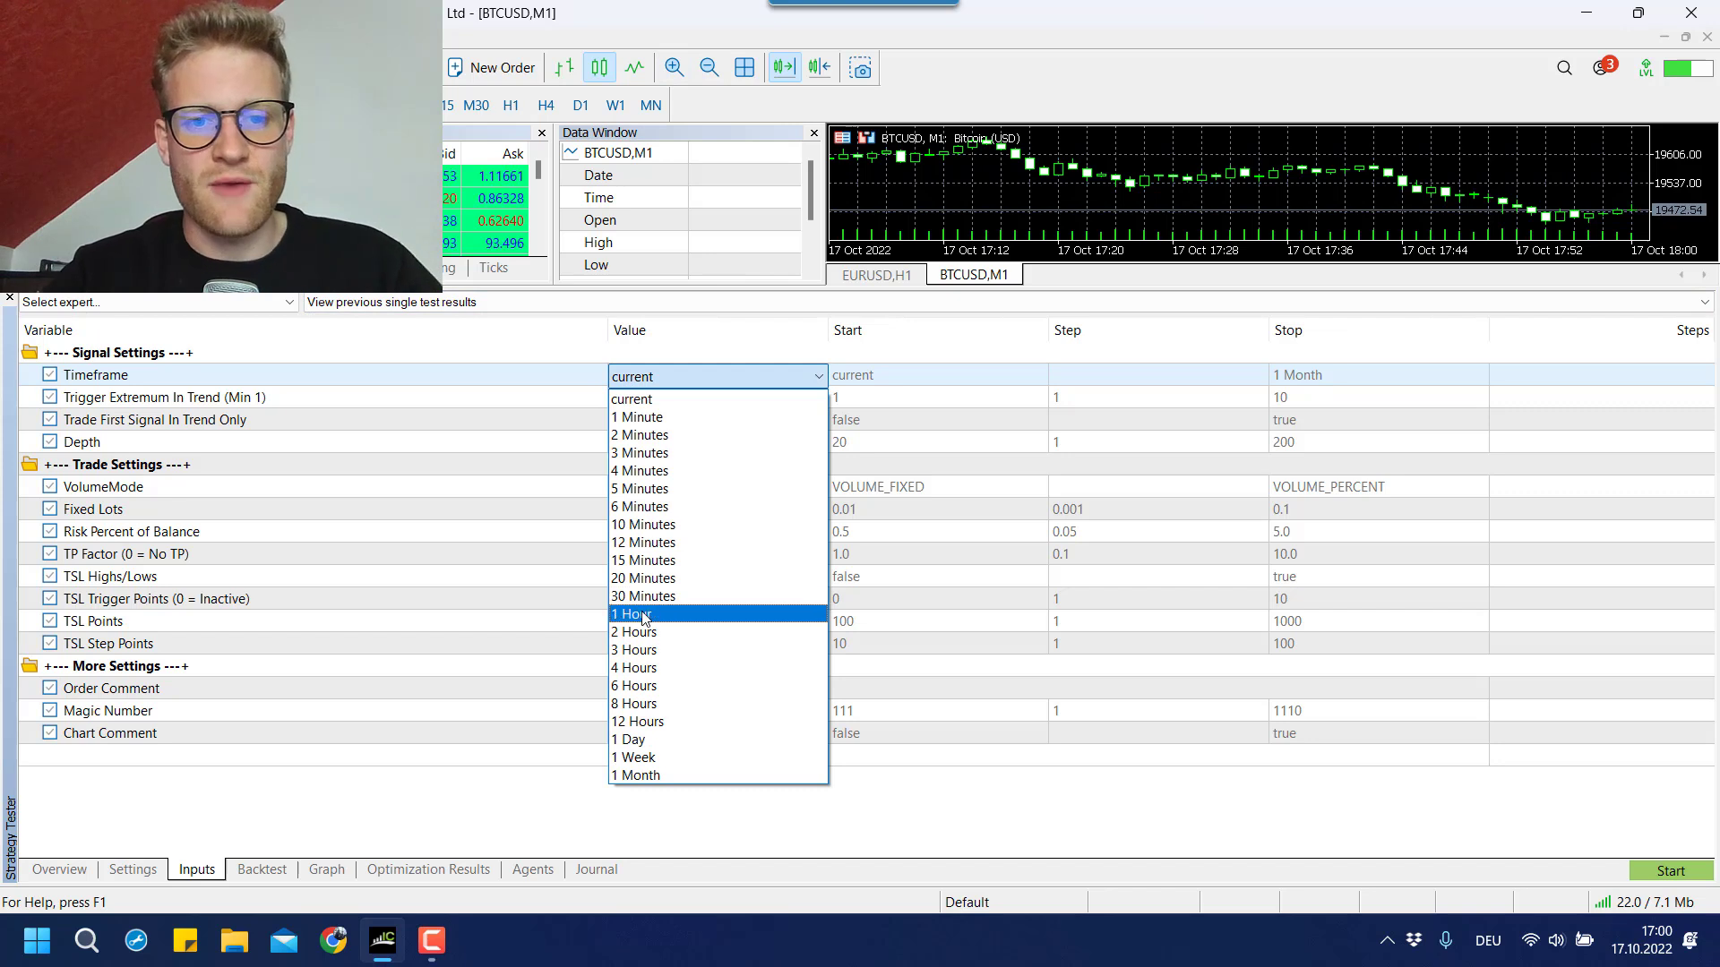
left_click(523, 407)
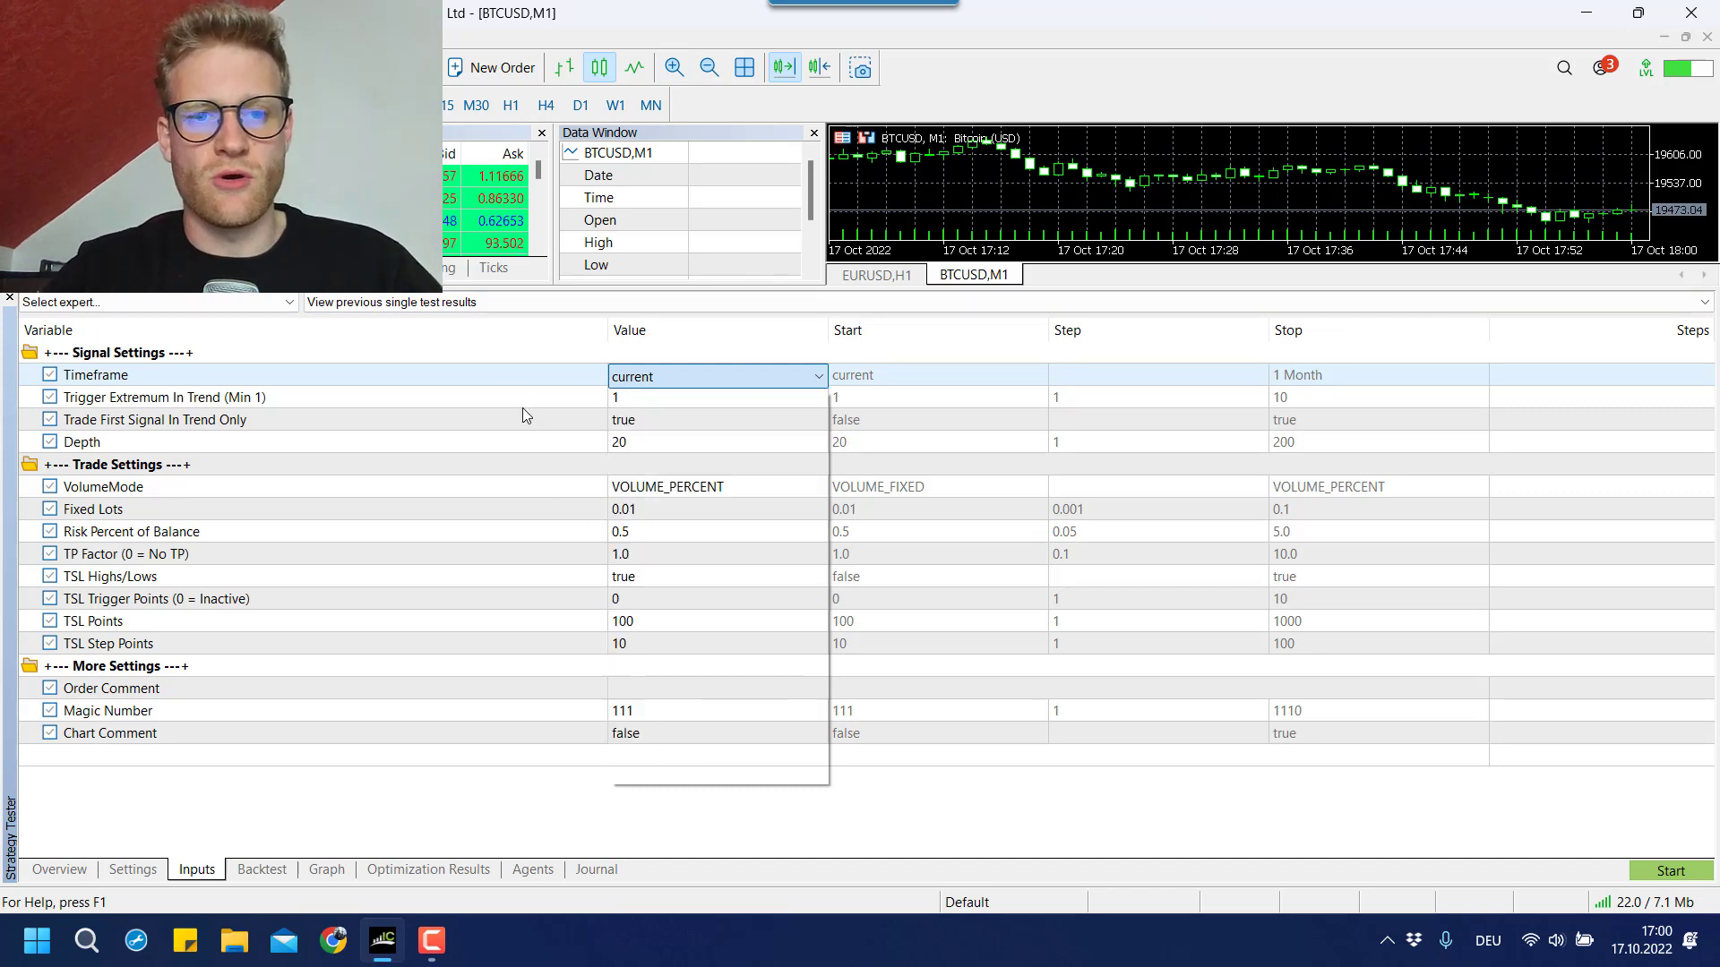
Set the Trigger Extremum In Trend input to 2.
left_click(695, 392)
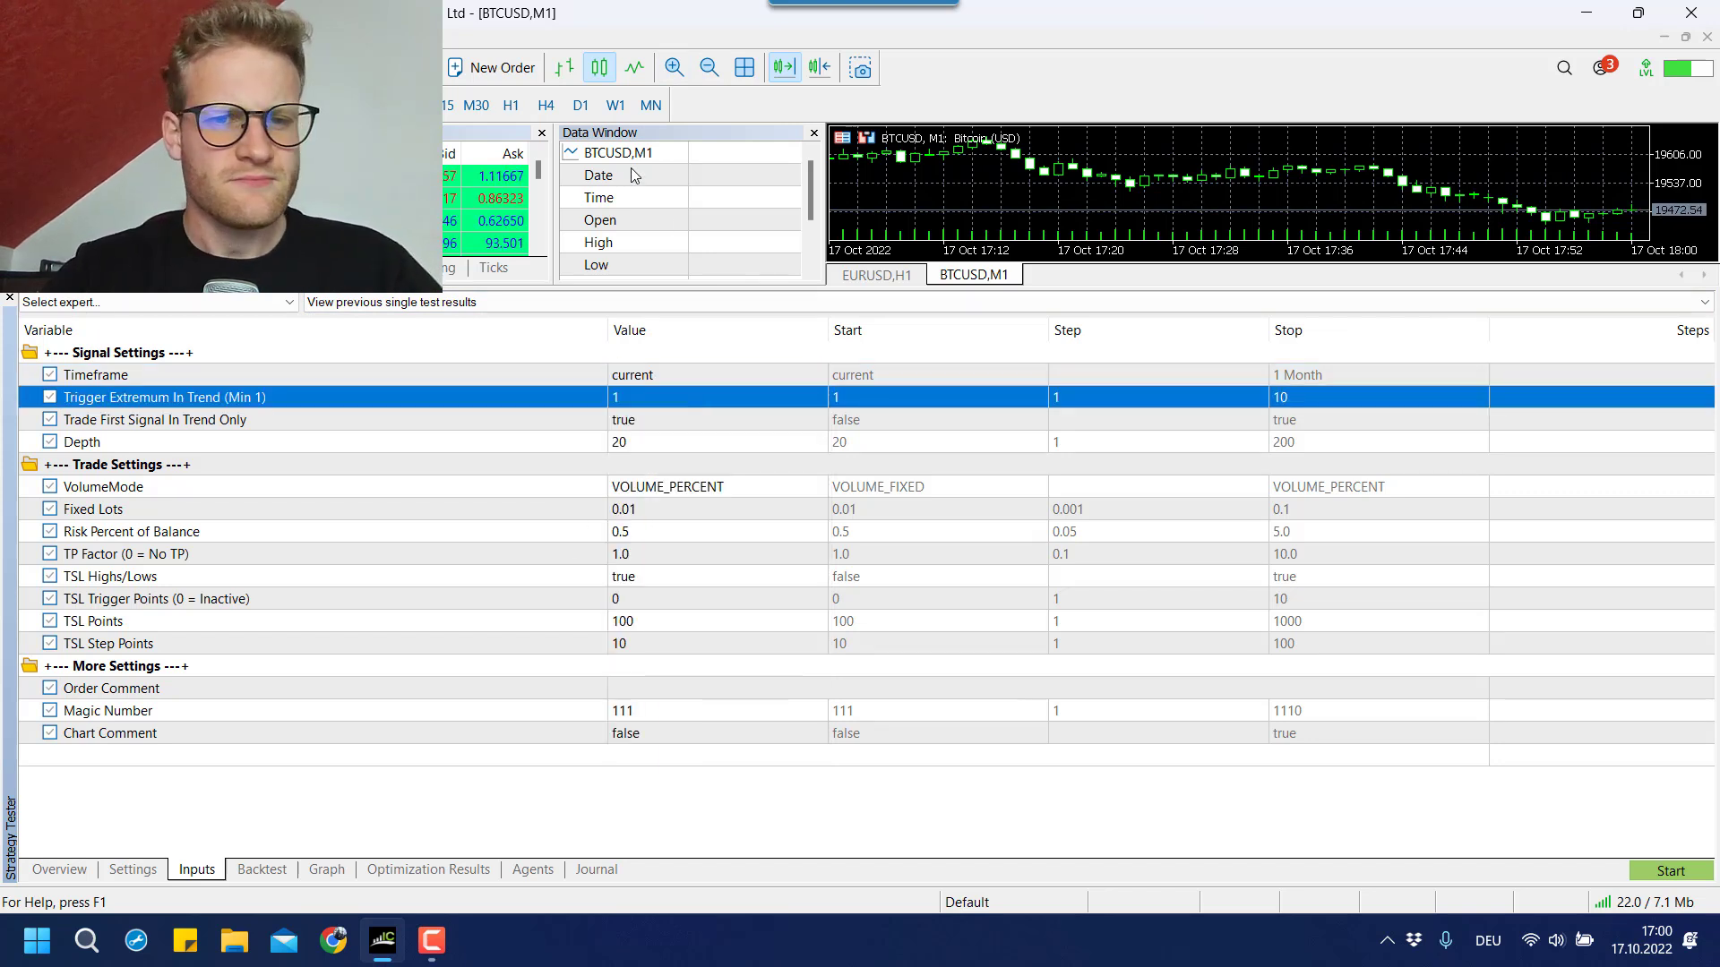
left_click(653, 424)
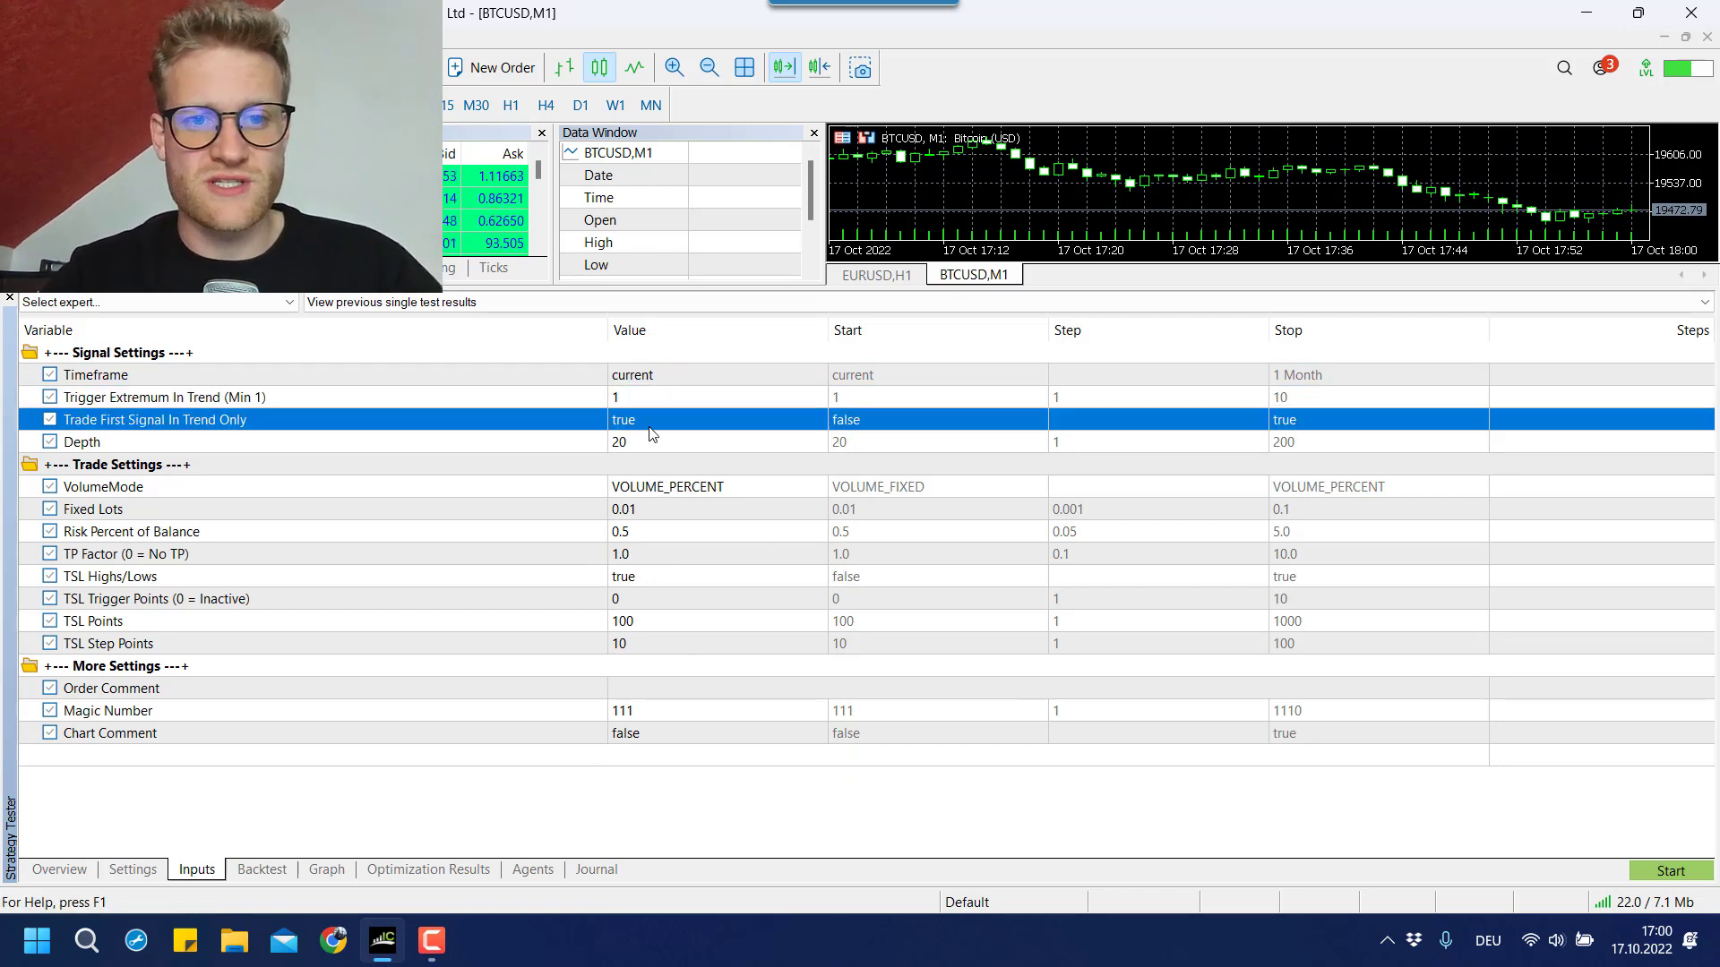
left_click(447, 397)
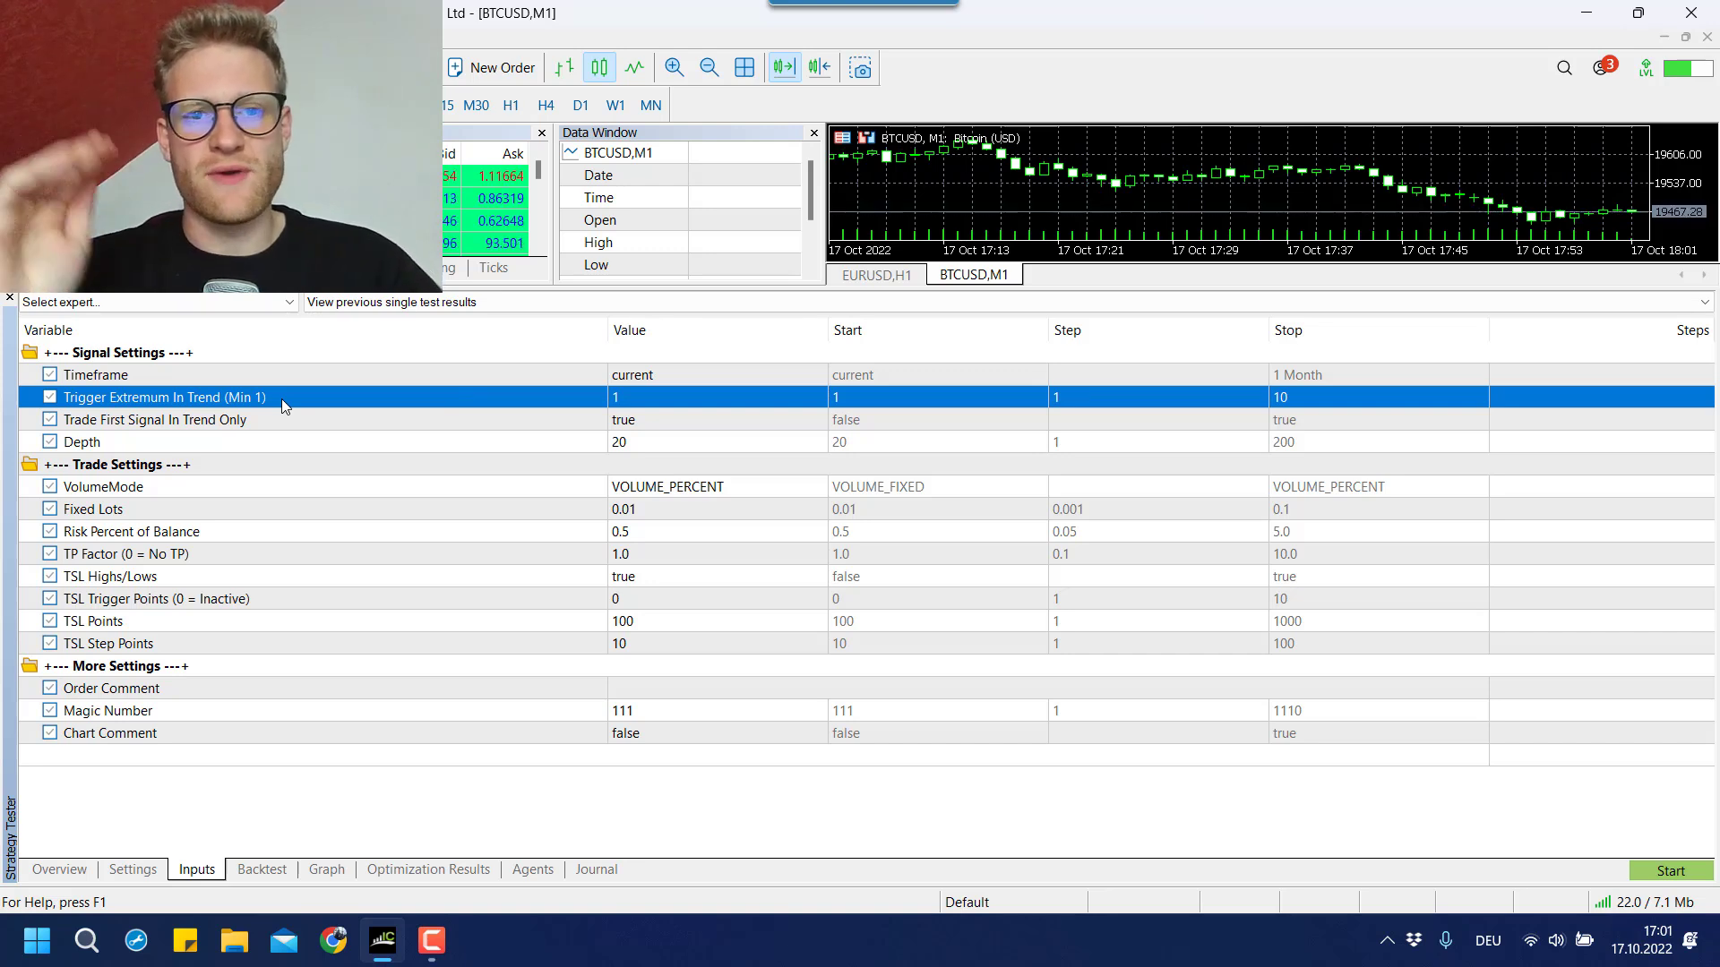
double_click(618, 398)
type("2")
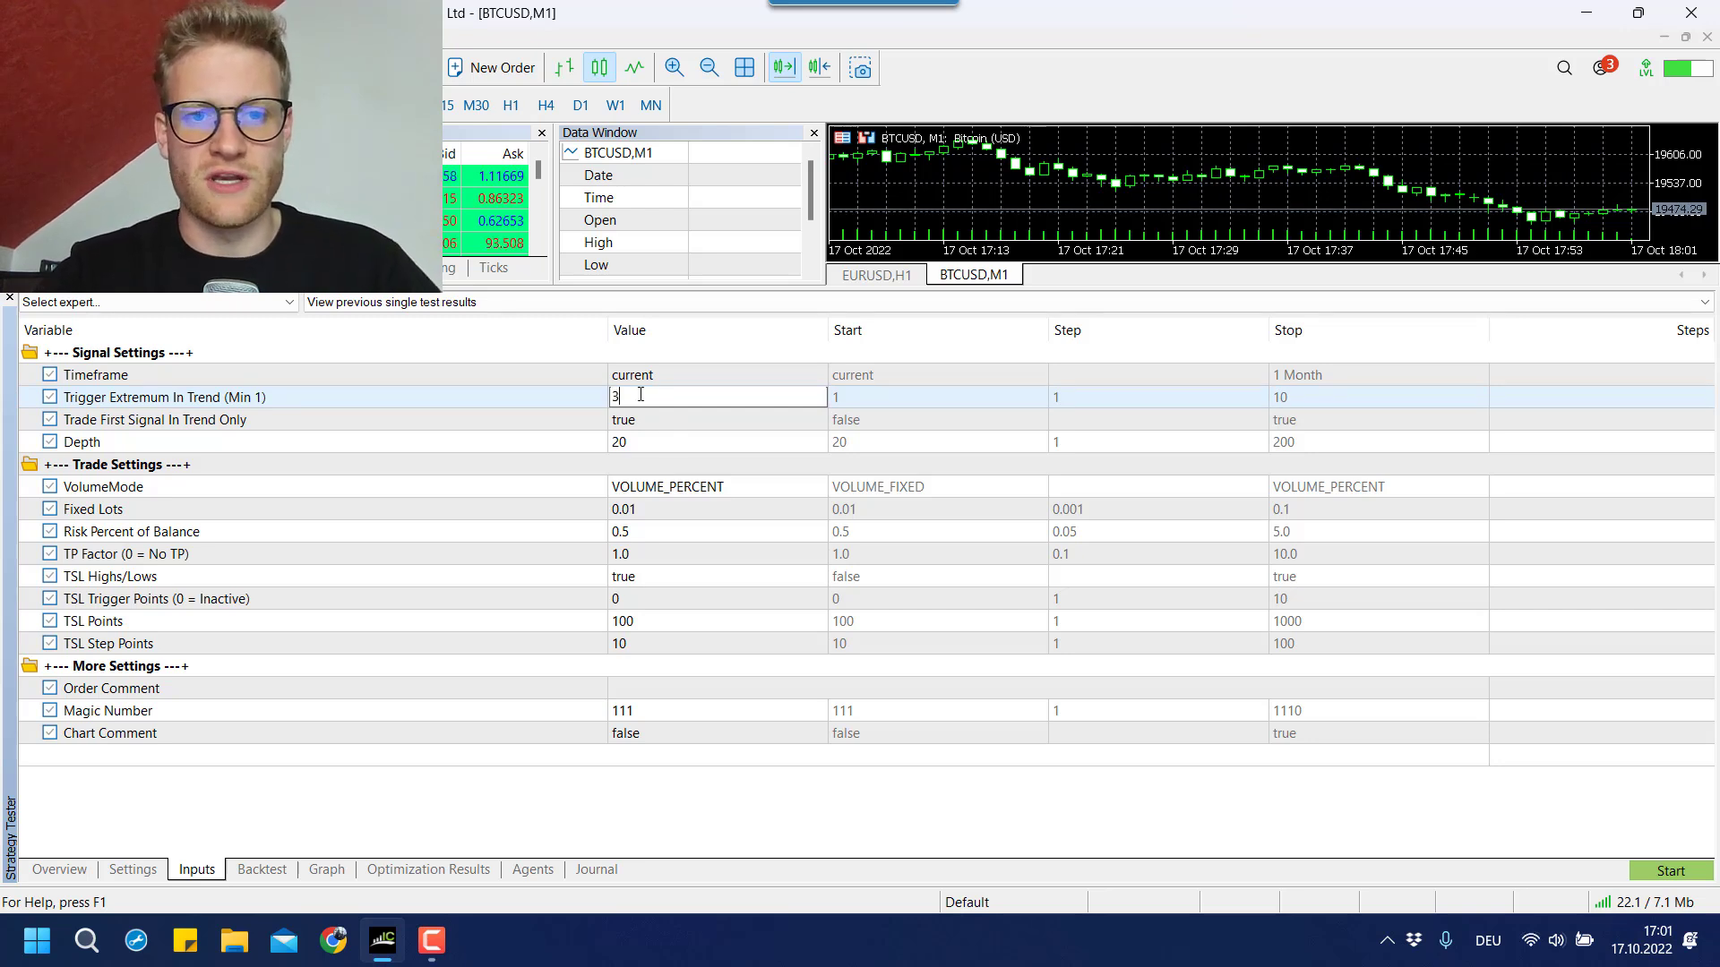
double_click(652, 426)
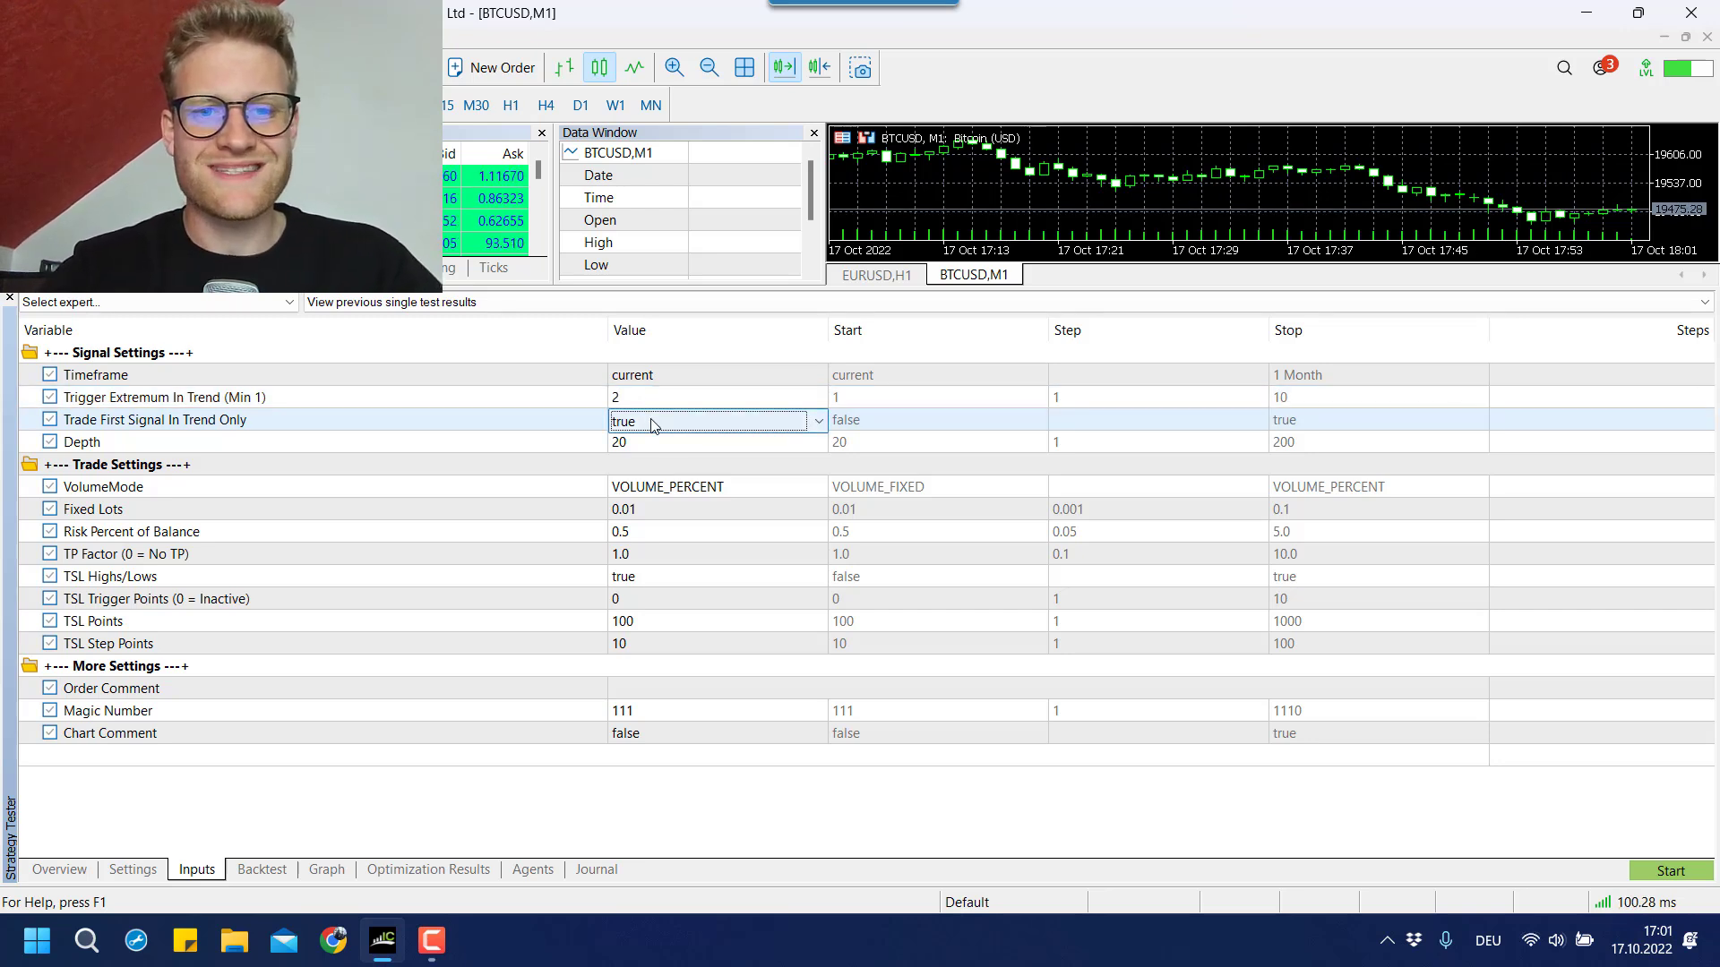
double_click(639, 397)
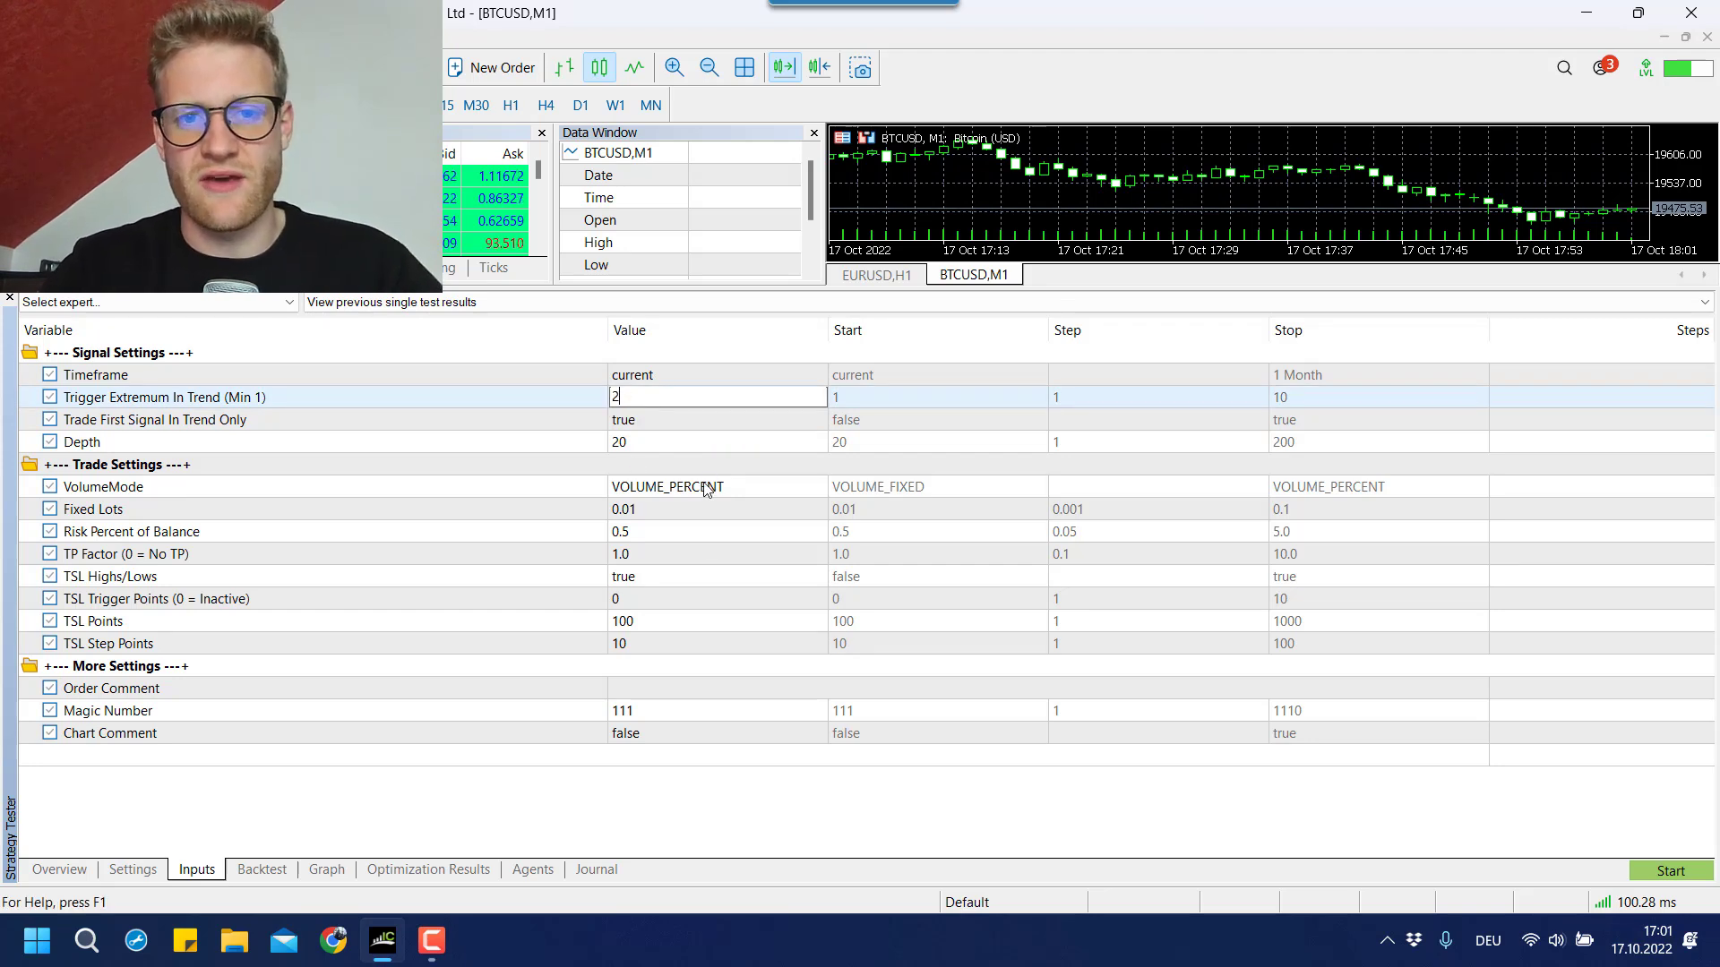
Set the Trade First Signal In Trend Only input to false.
left_click(626, 427)
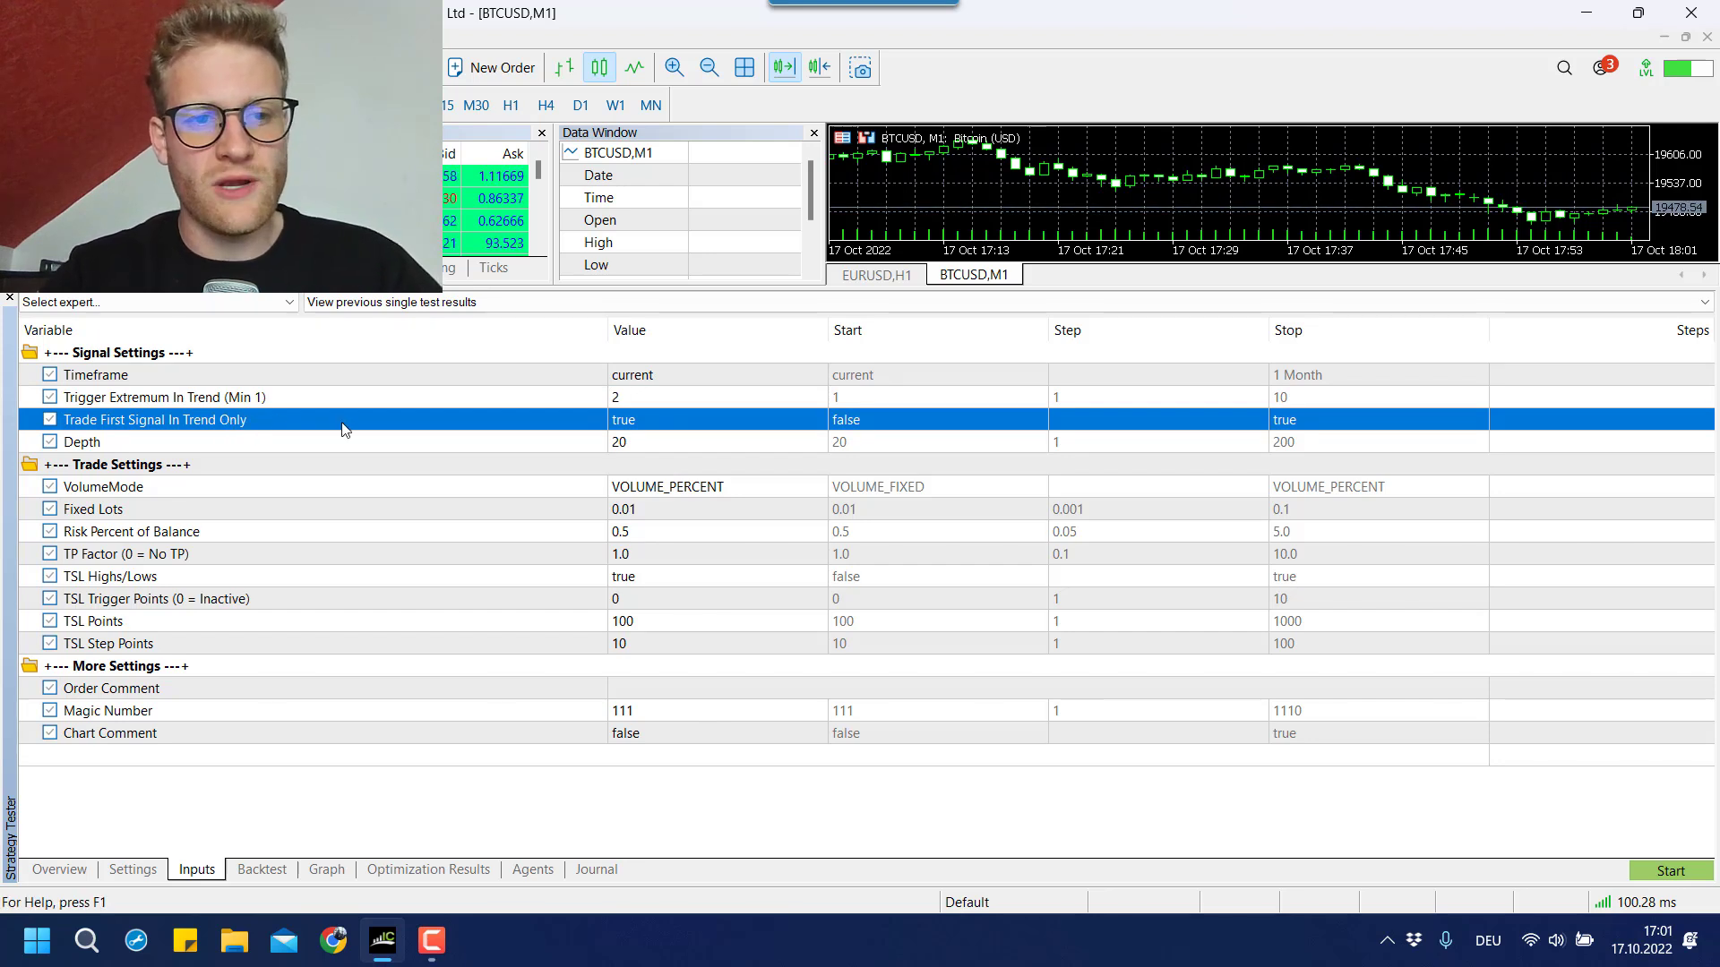
left_click(625, 421)
left_click(625, 421)
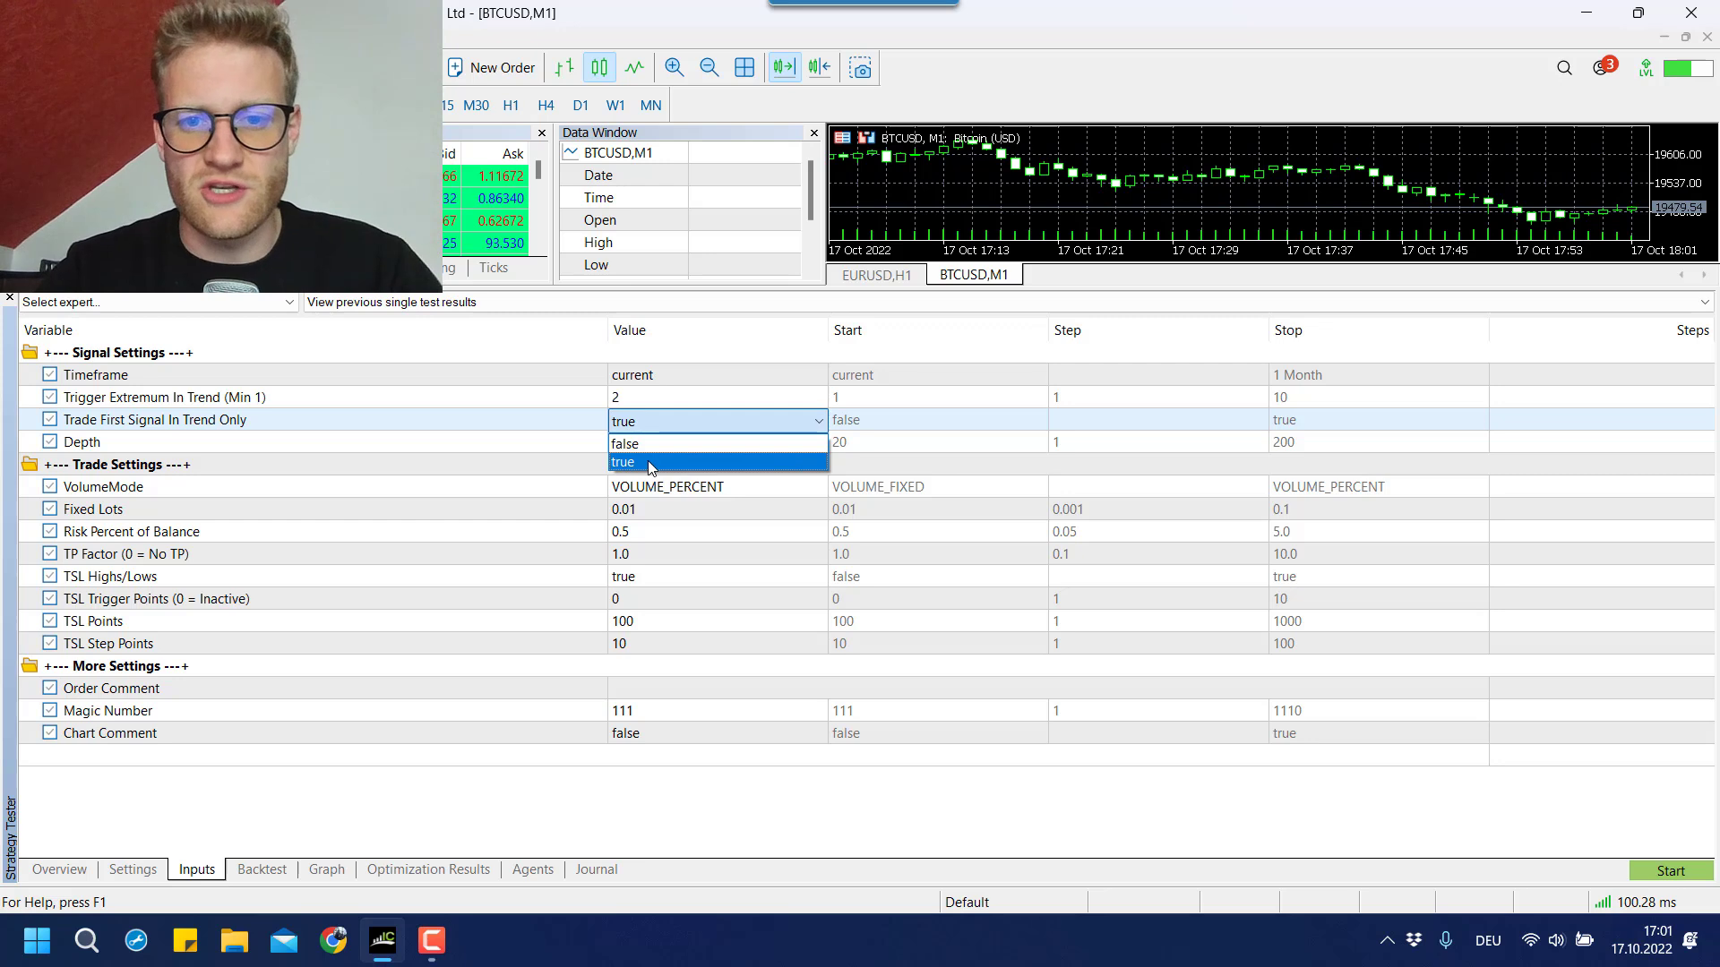
left_click(637, 445)
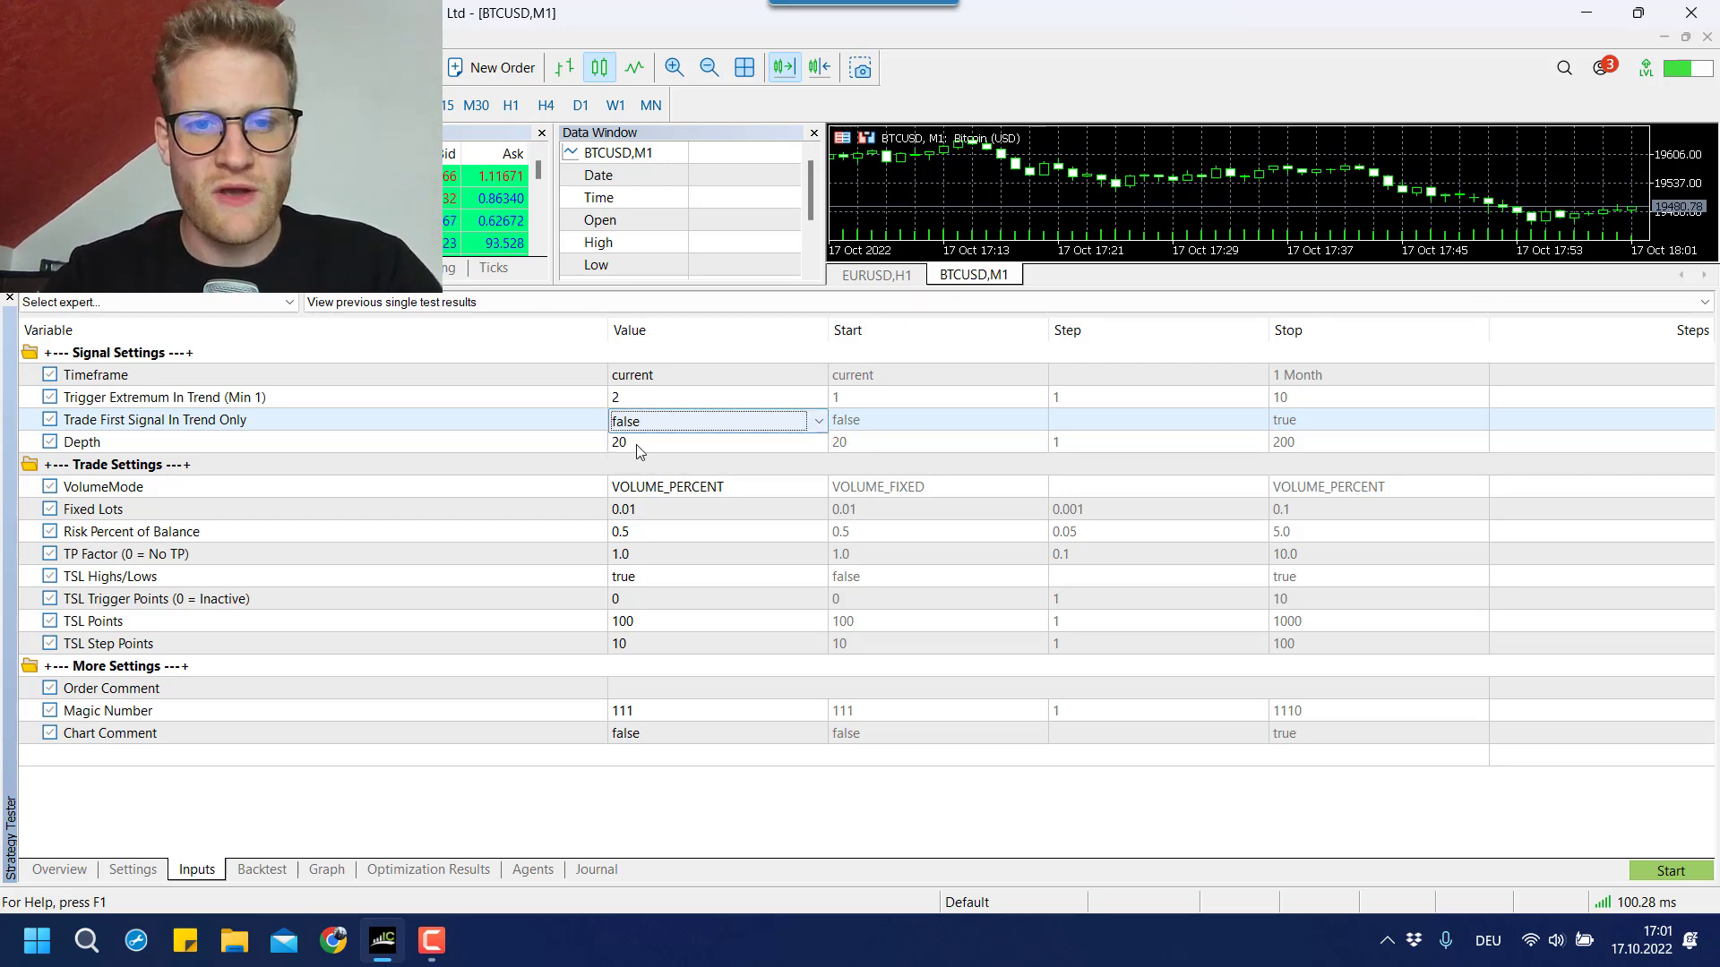
Review the Depth input in the Signal Settings, keeping its value at 20.
left_click(636, 444)
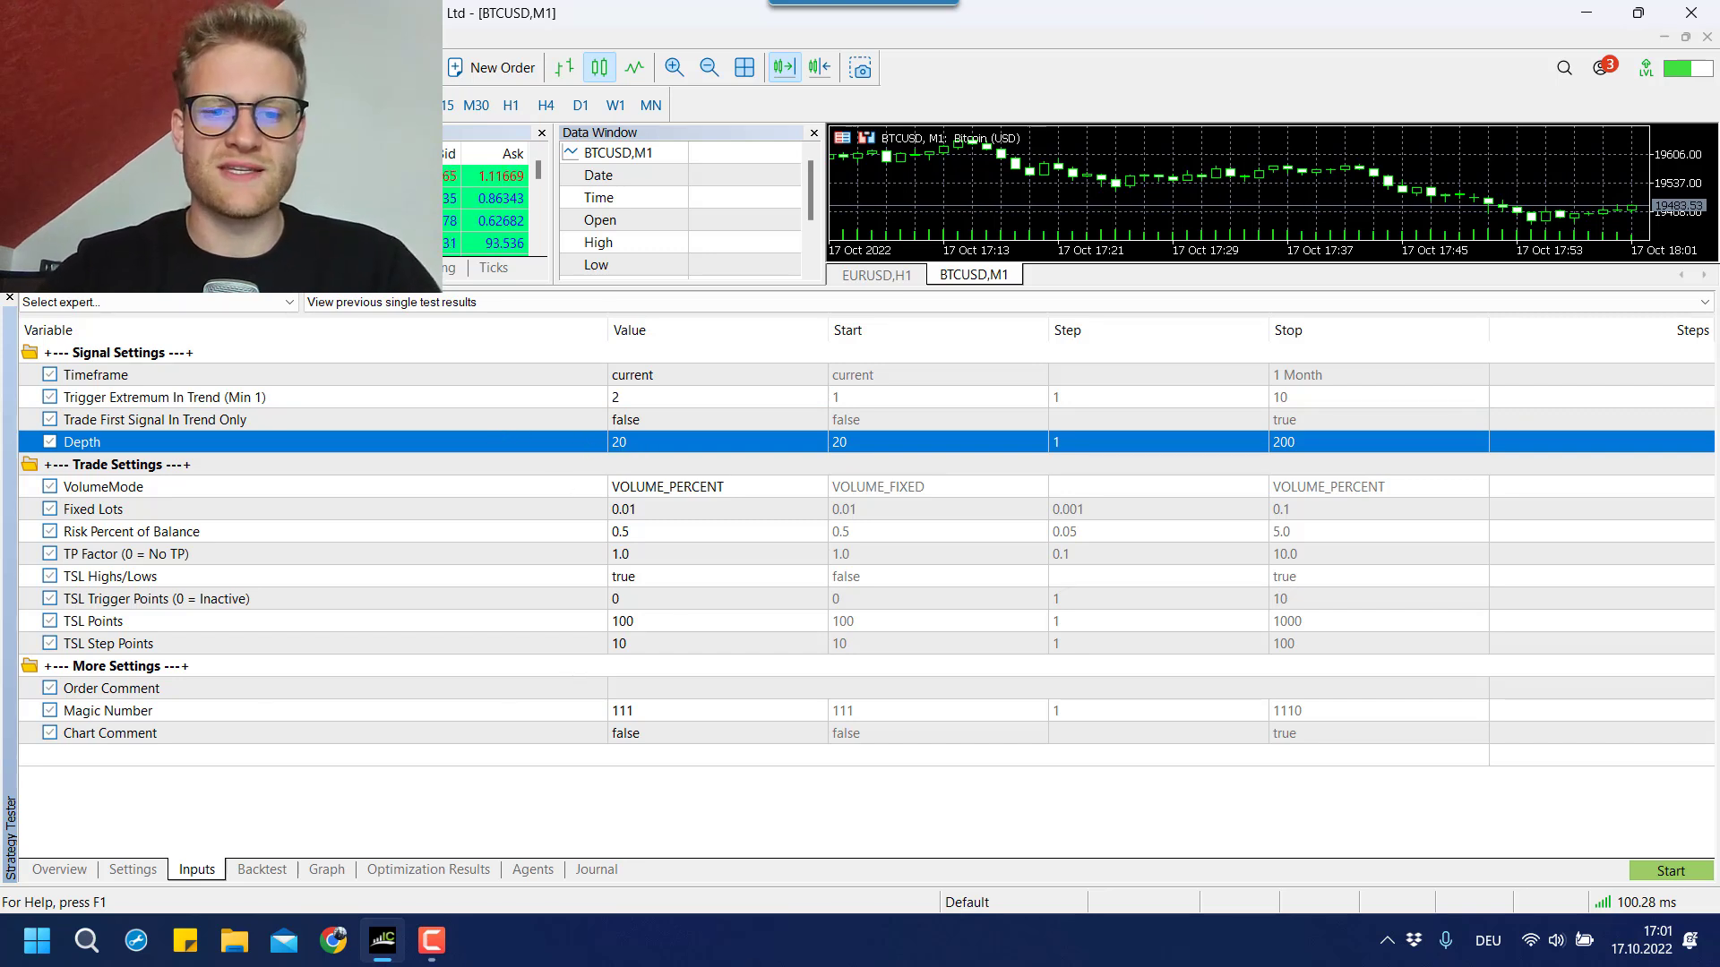
left_click(674, 419)
left_click(675, 439)
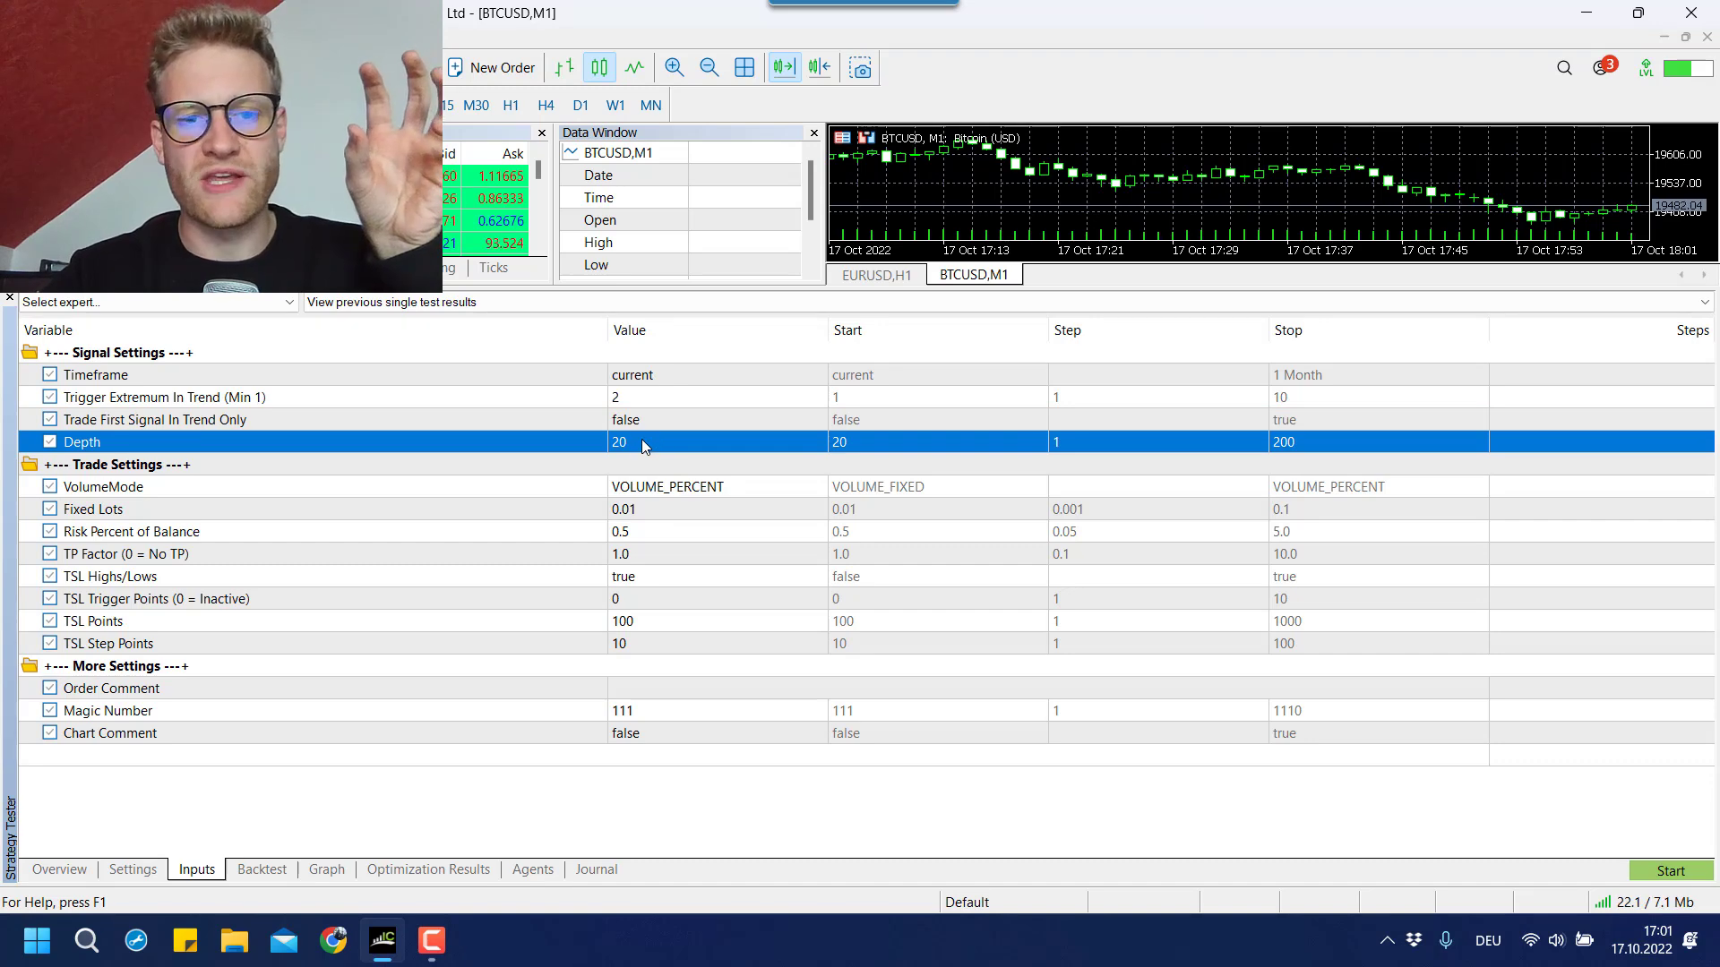
left_click(641, 439)
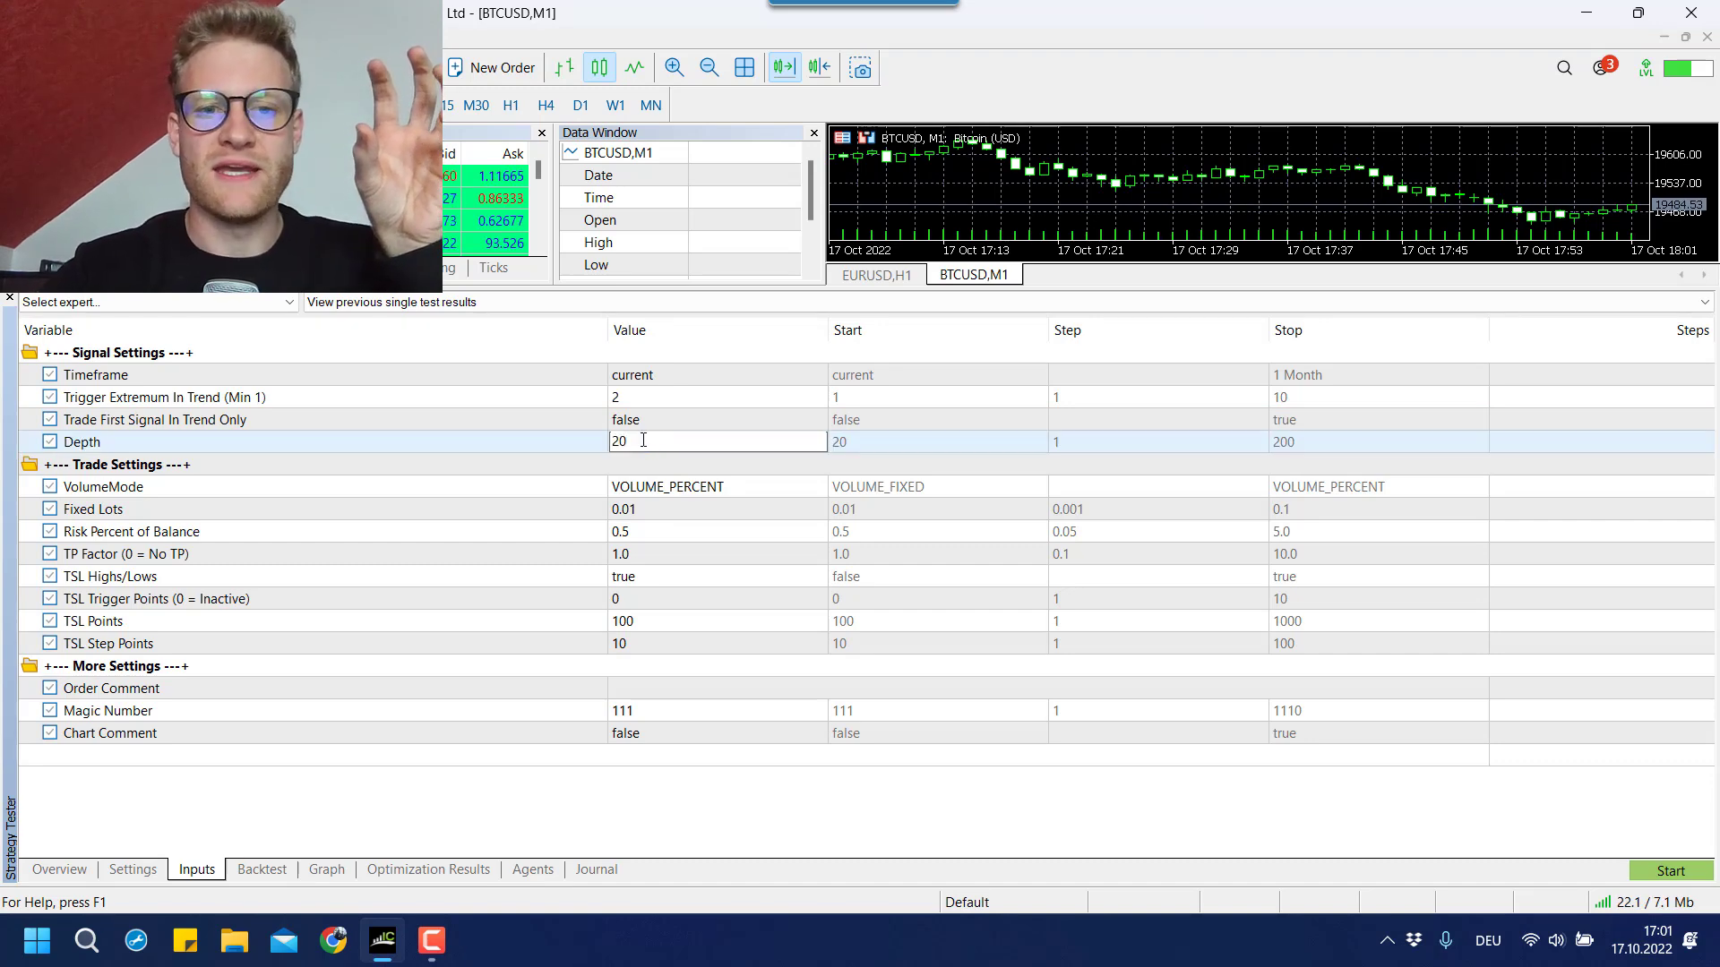
left_click(671, 455)
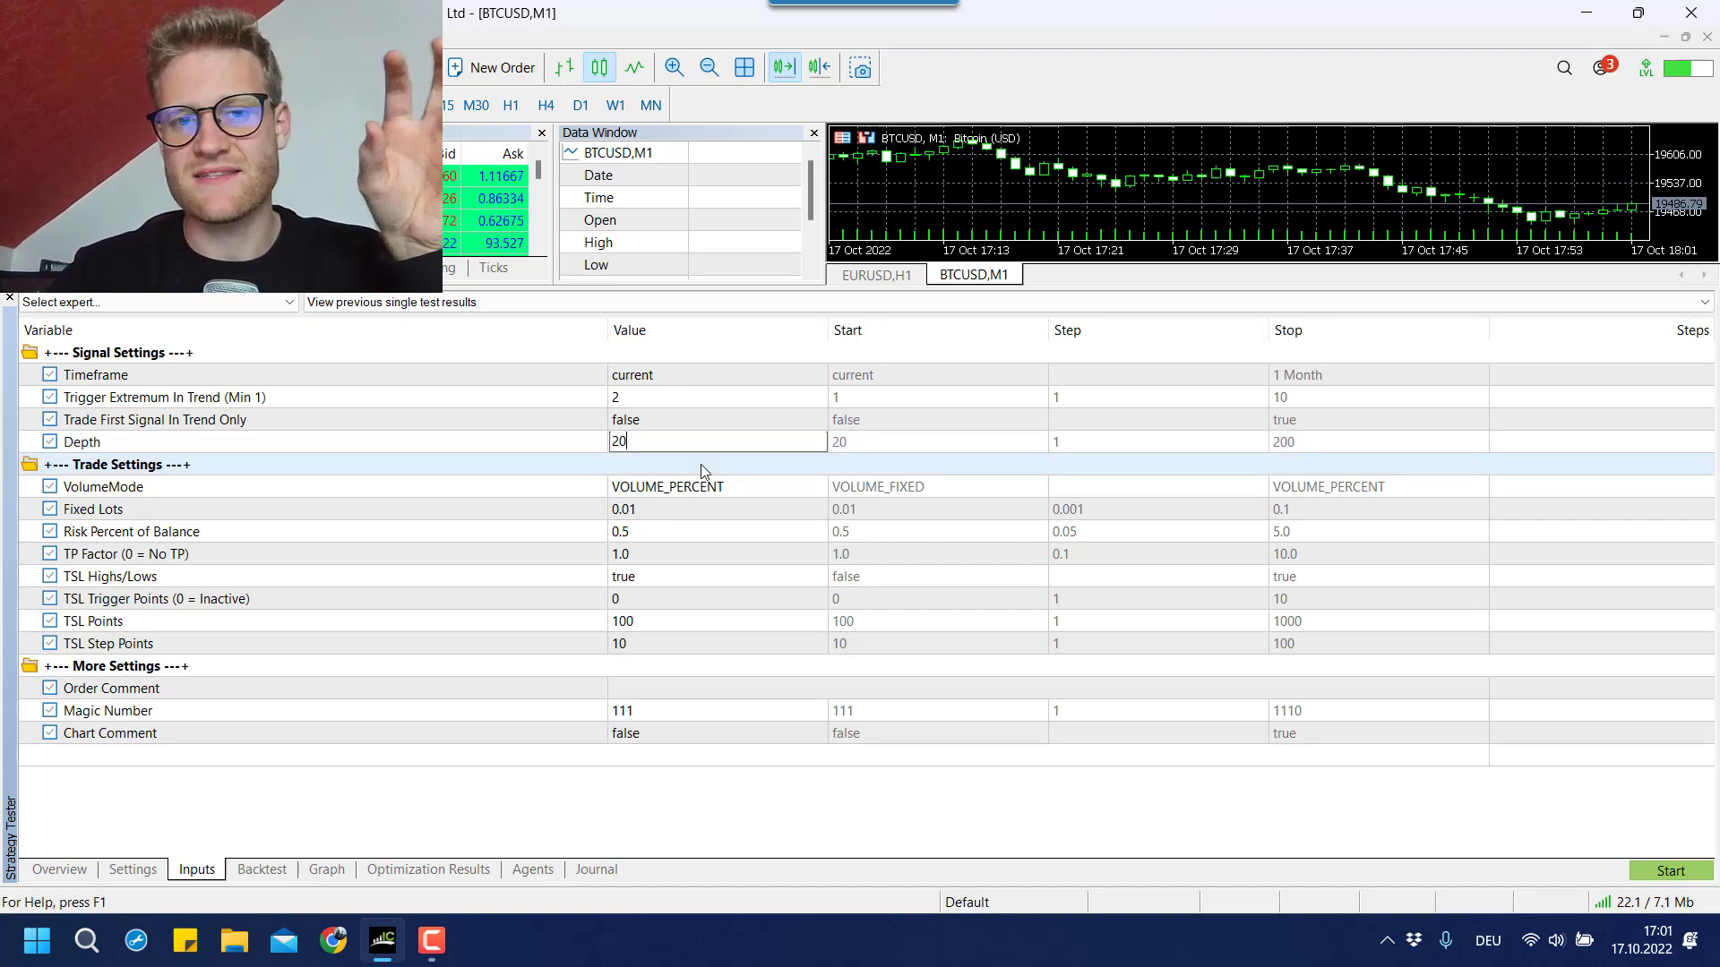
left_click(670, 443)
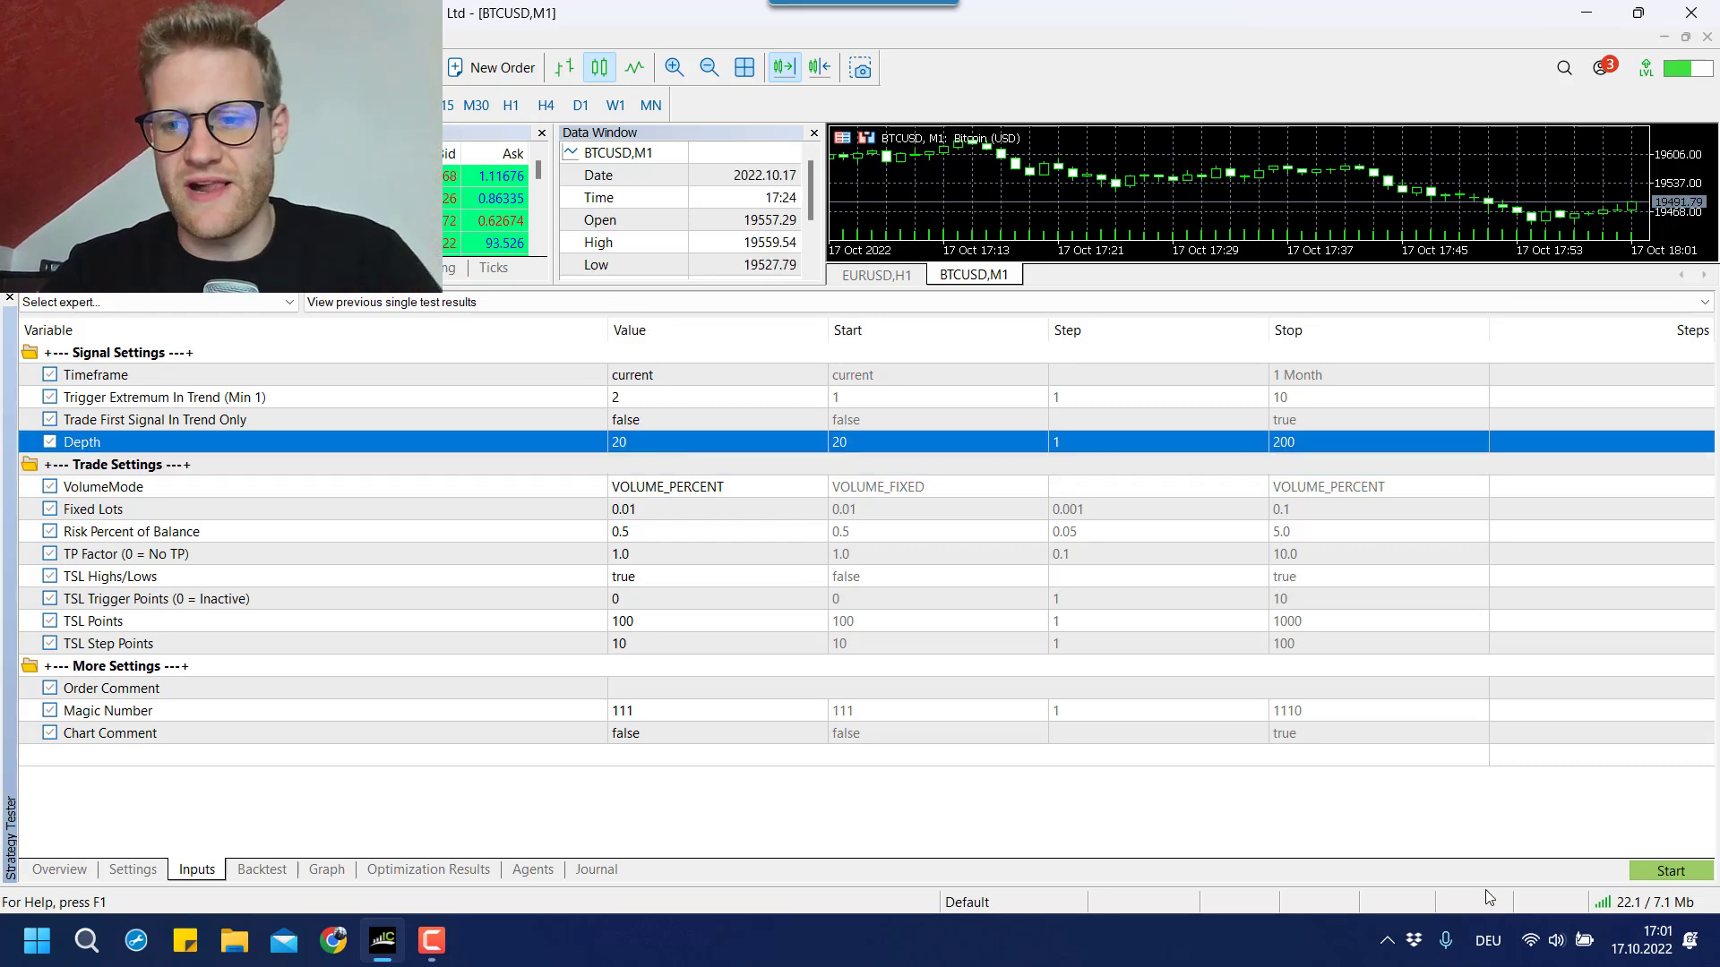
Start a visual backtest in a maximized window and check its chart against the Signal Settings inputs.
left_click(1642, 873)
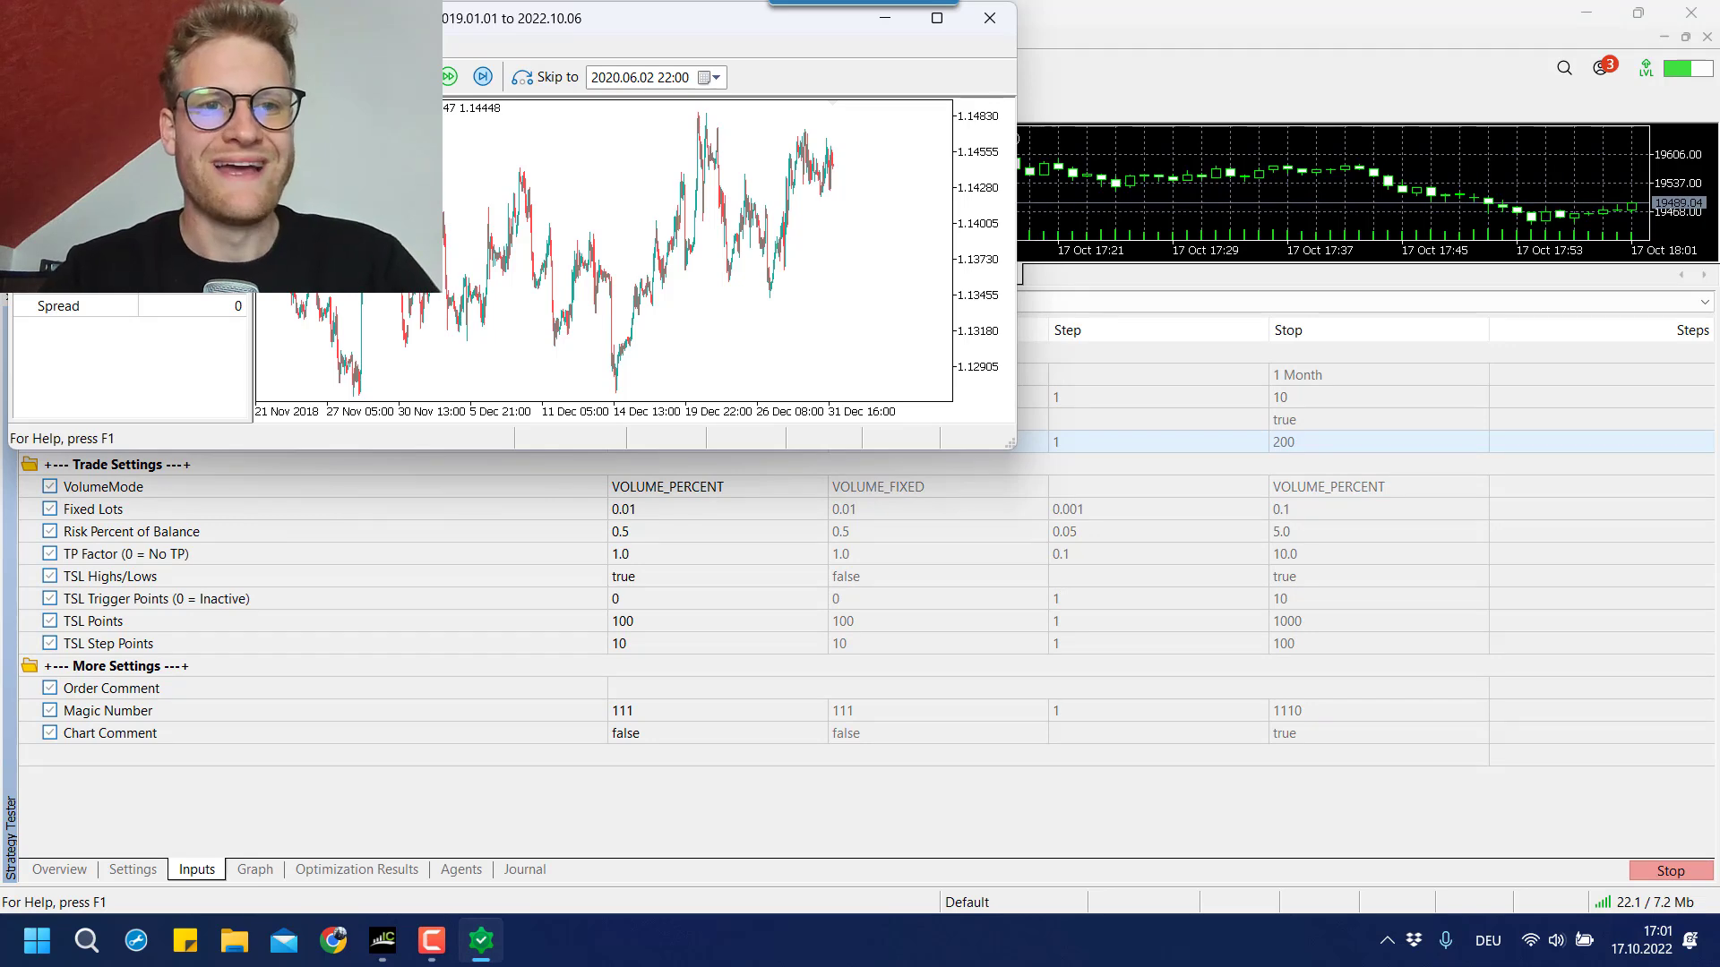
double_click(588, 19)
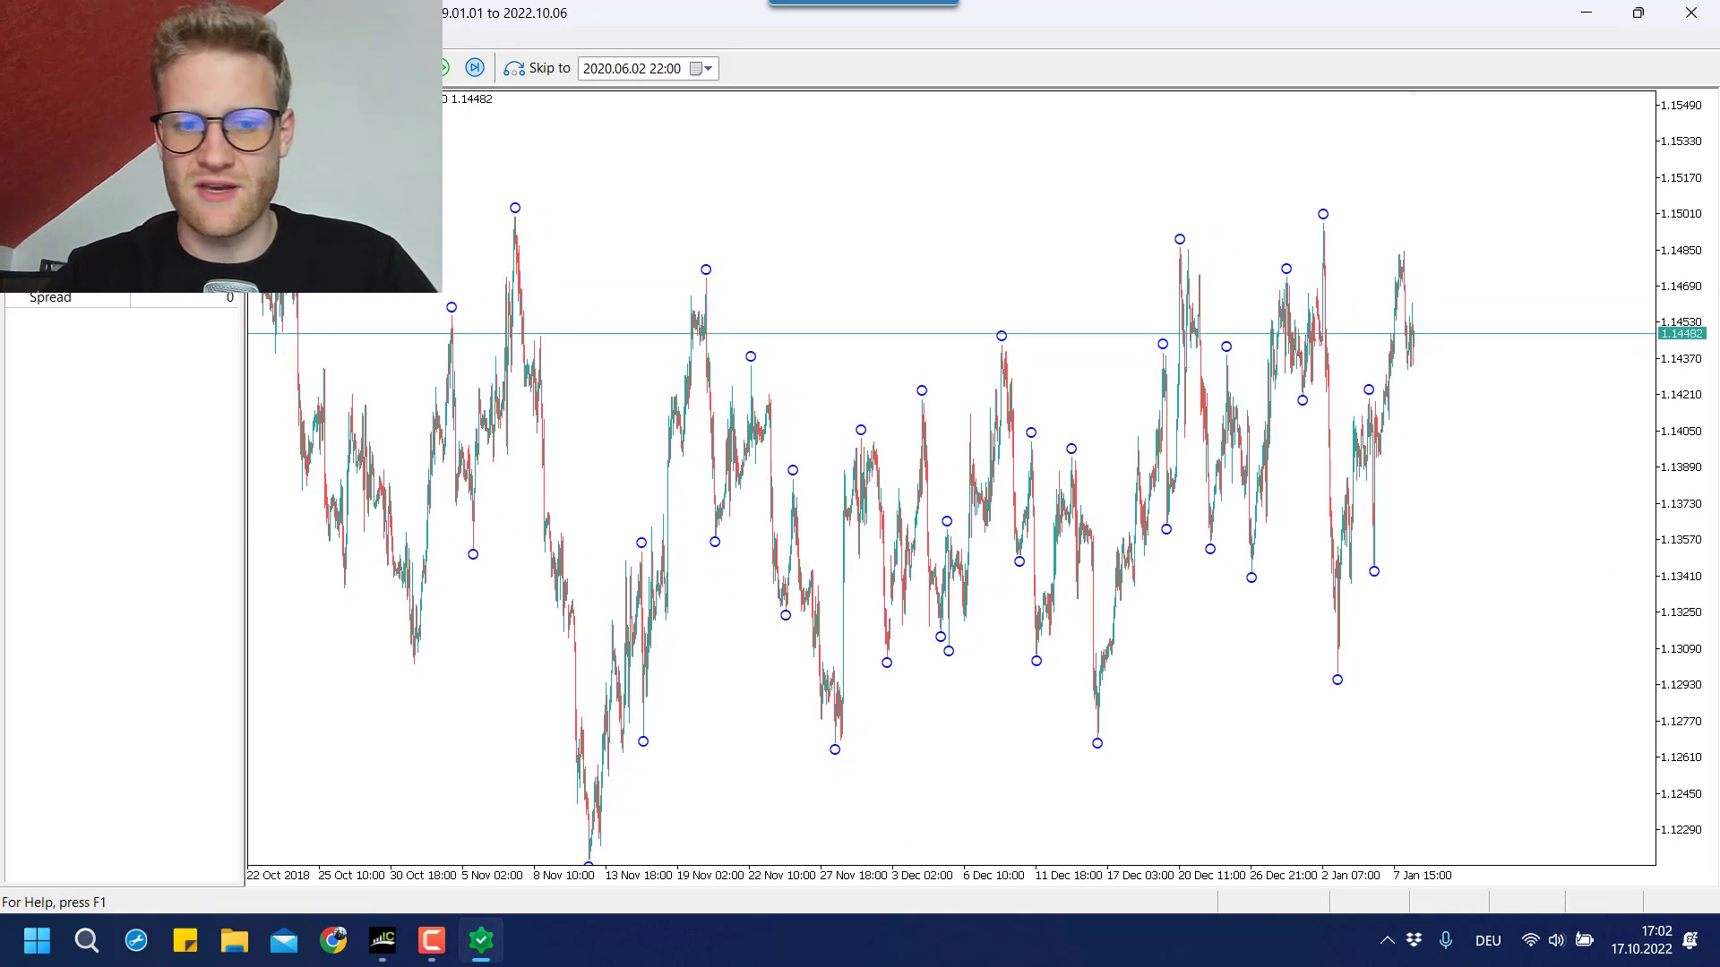
left_click(383, 941)
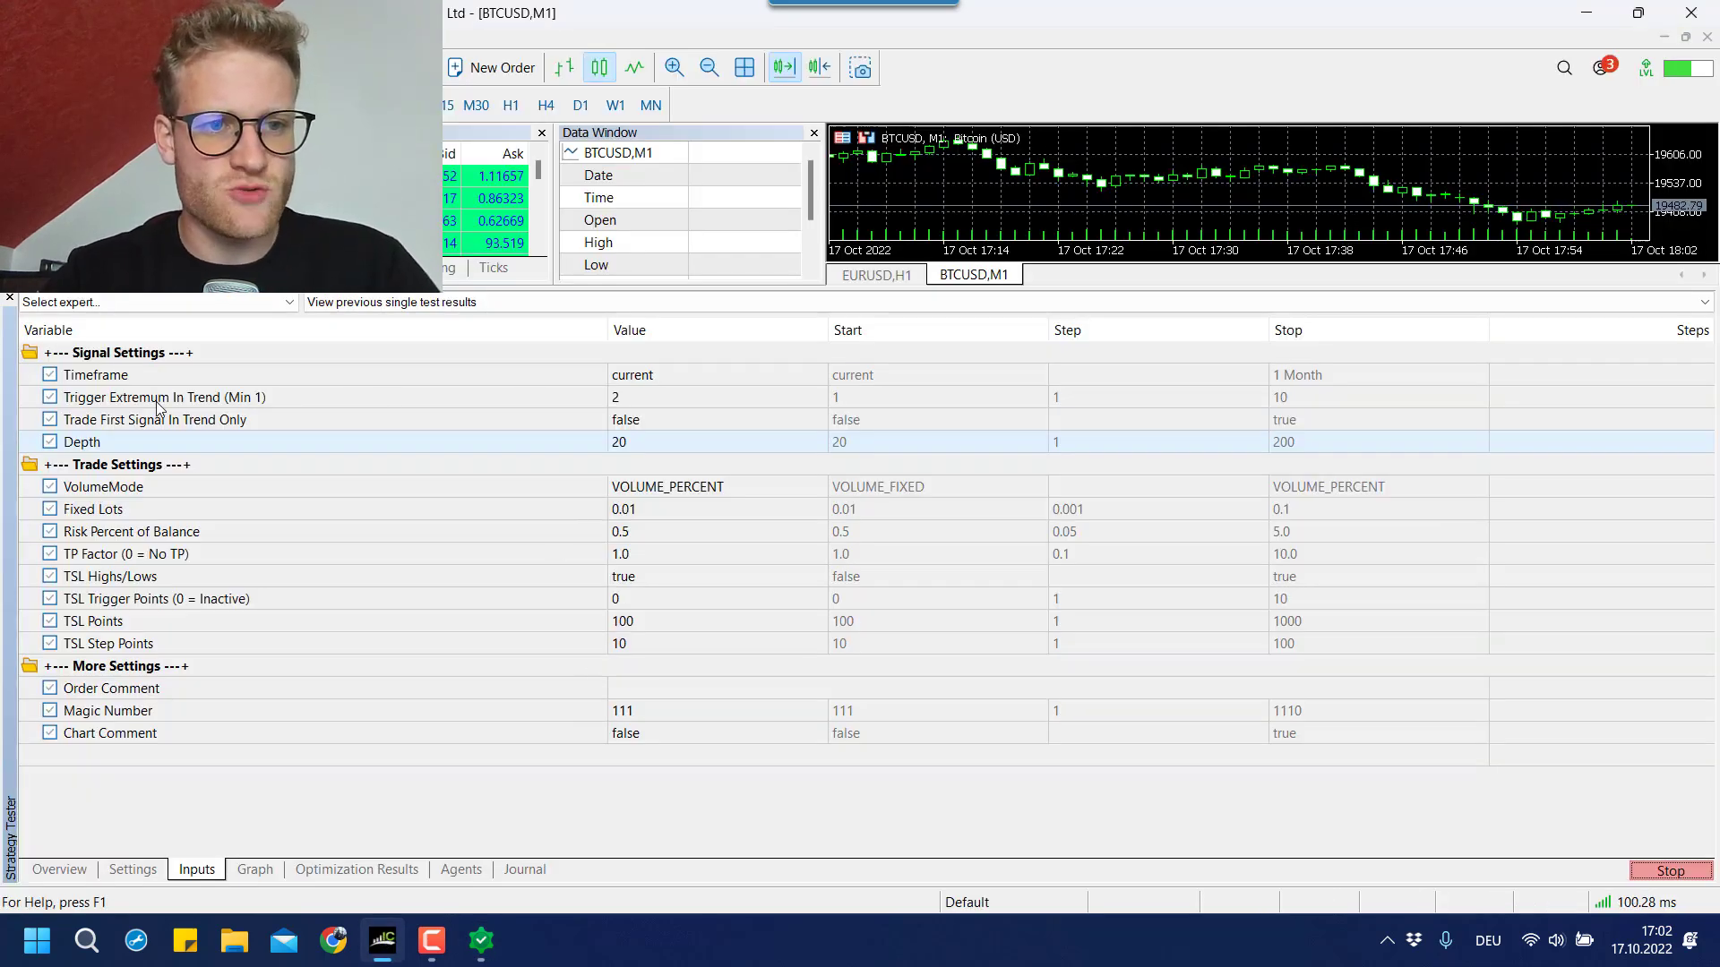
left_click(493, 945)
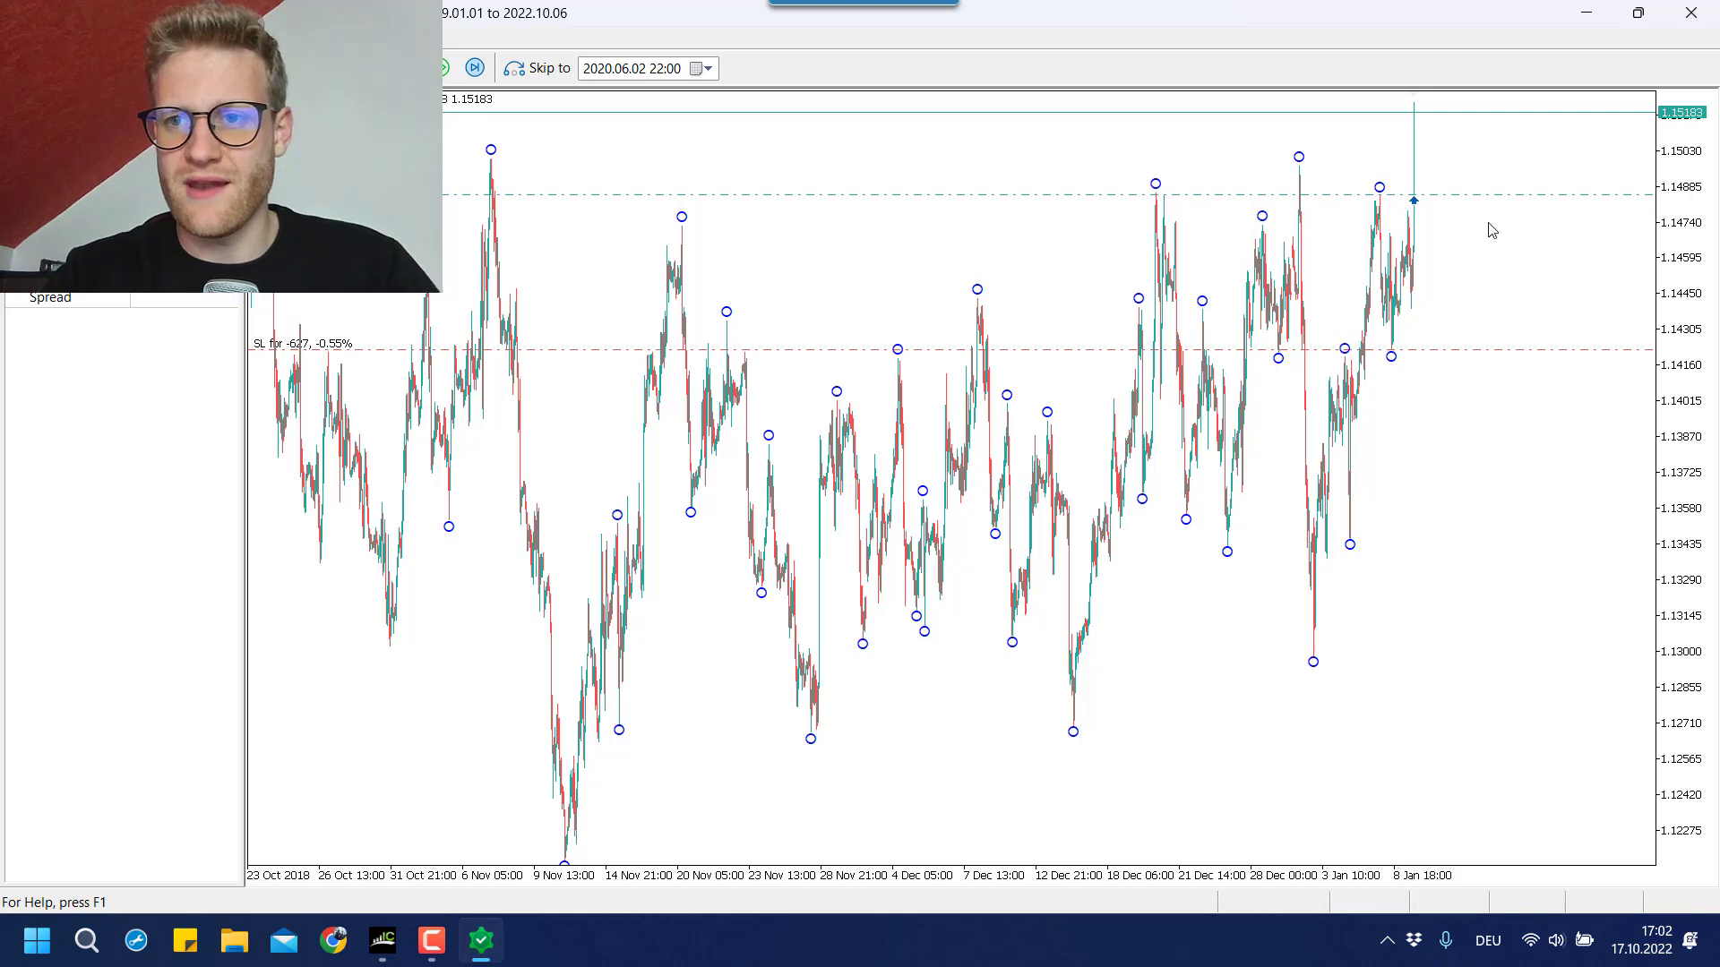
Compress the chart's price scale and examine the trades against the marked highs and lows and the signal inputs.
left_click_drag(1687, 232, 1705, 363)
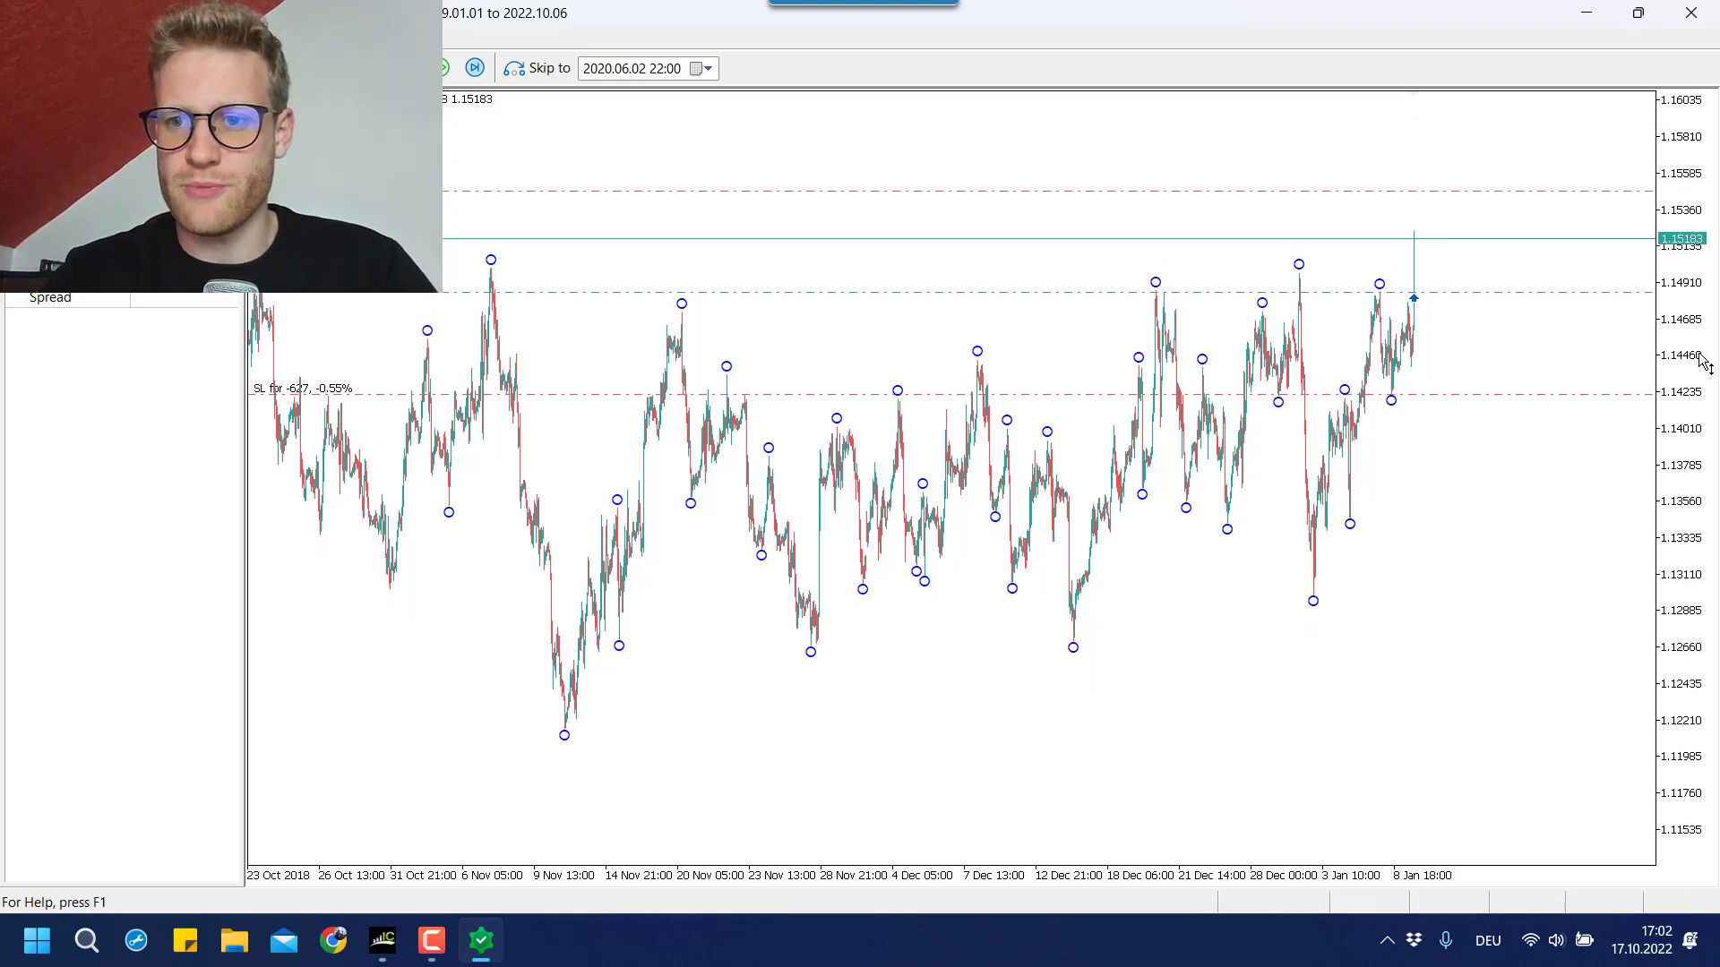
middle_click(1478, 539)
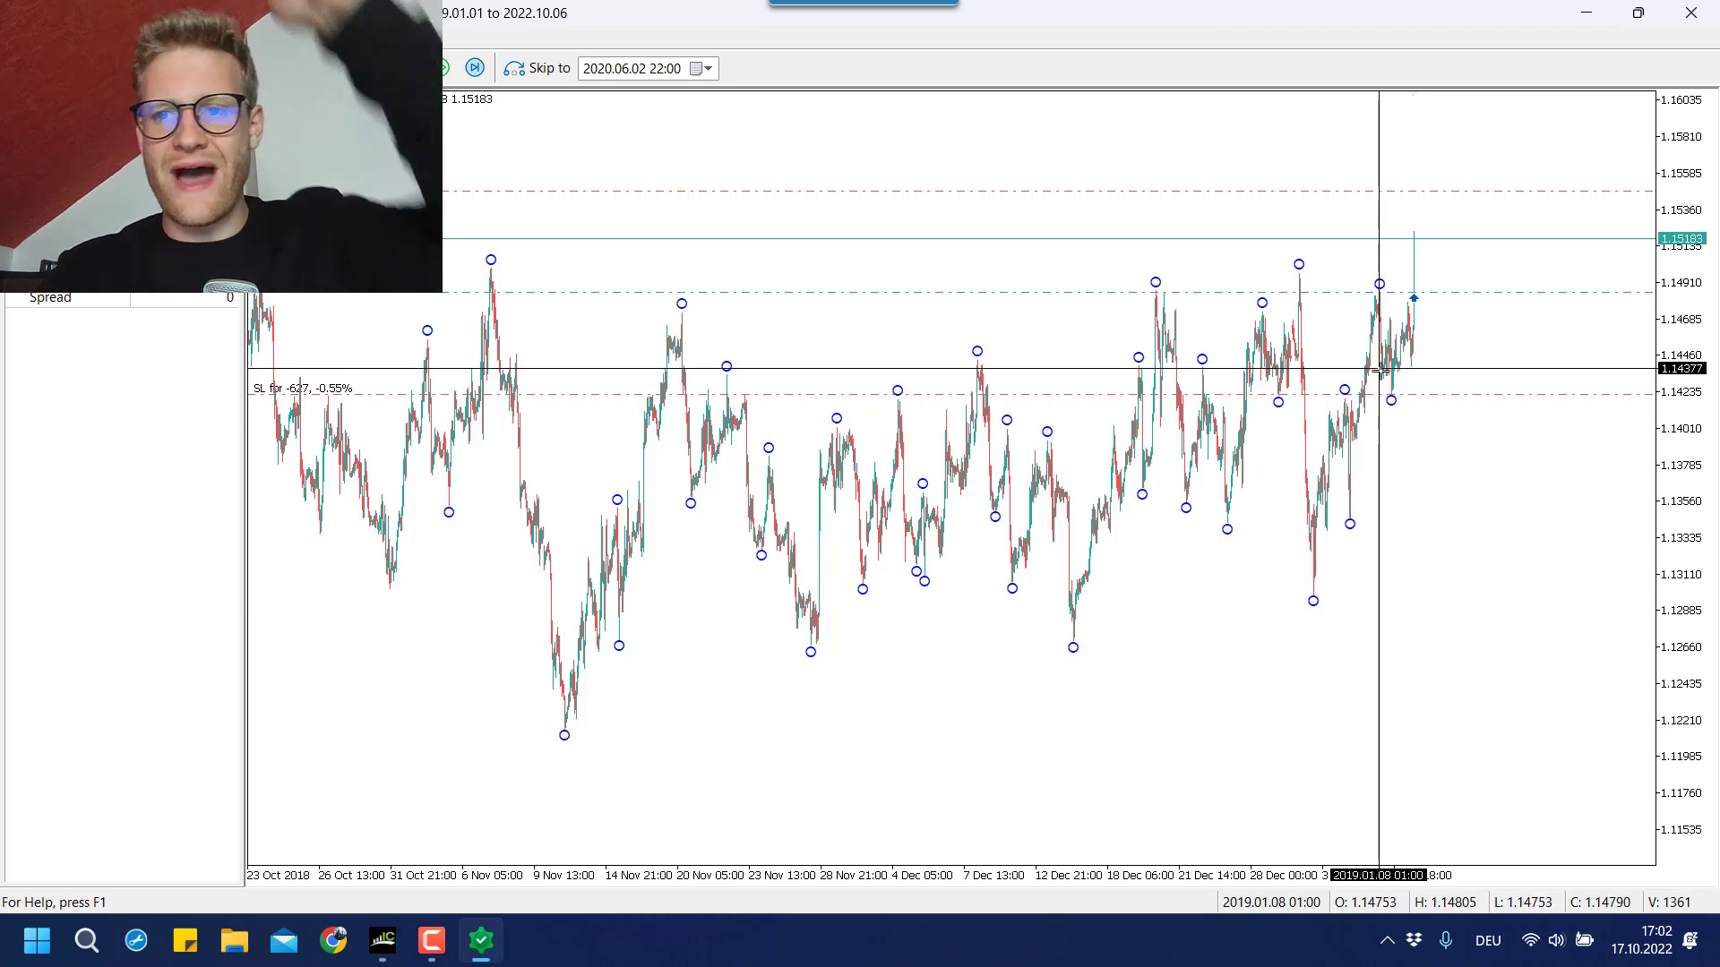
mouse_move(1310, 600)
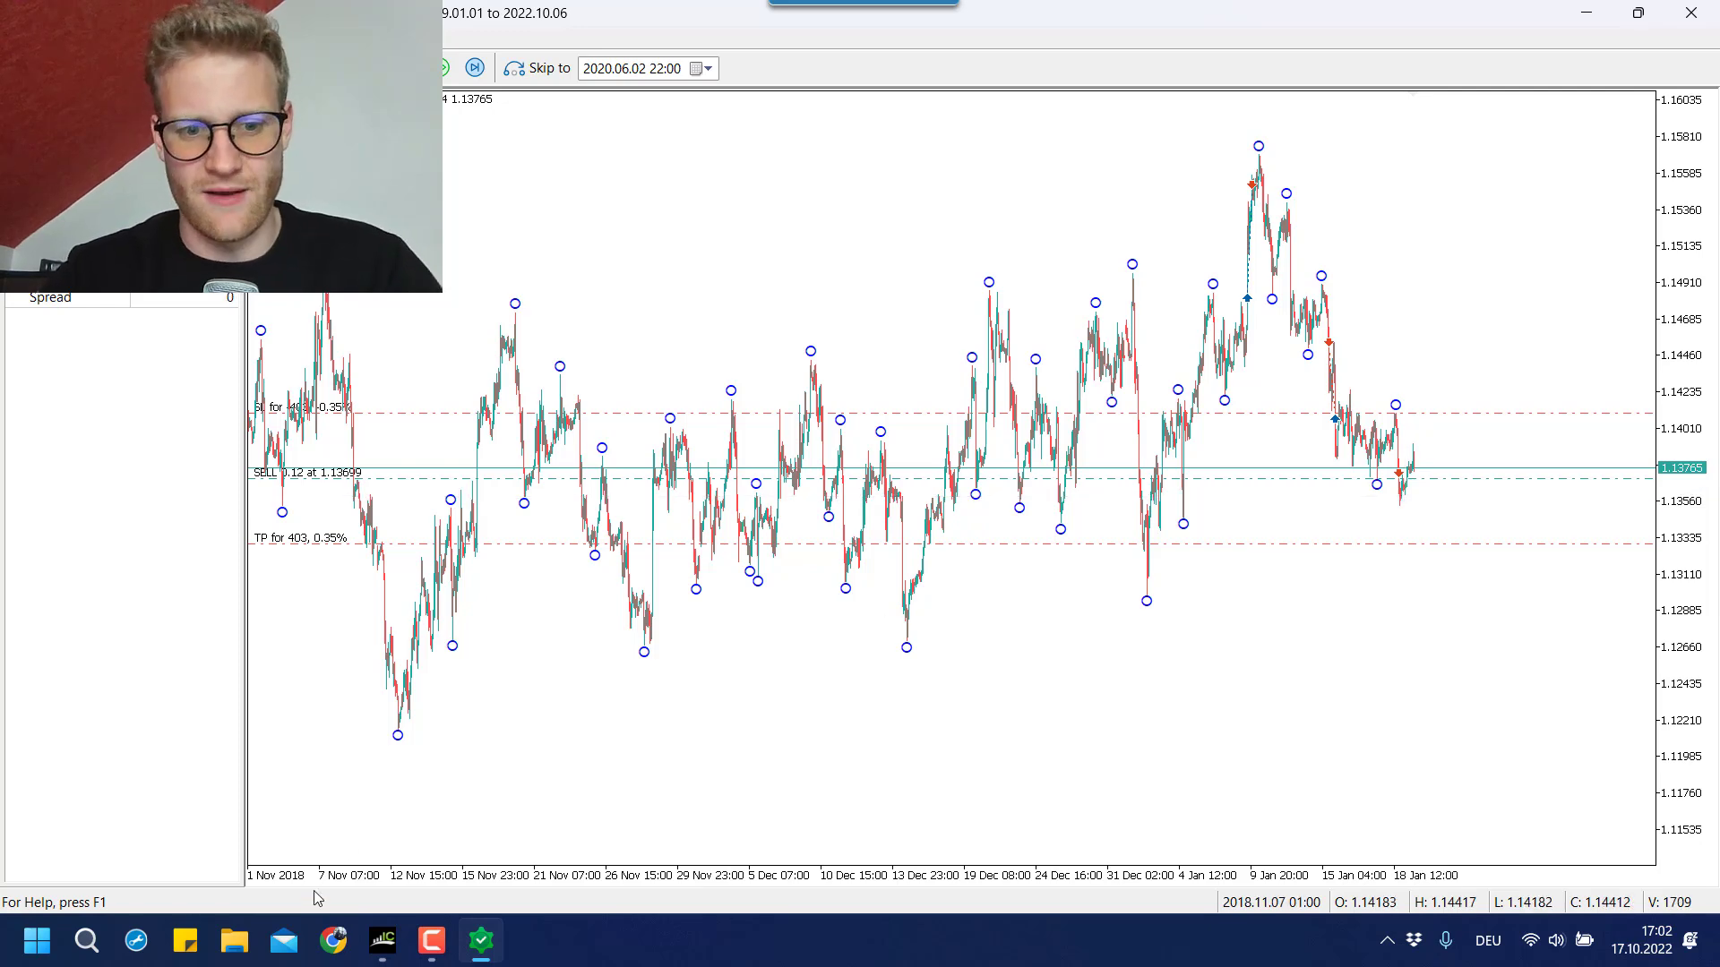
left_click(394, 948)
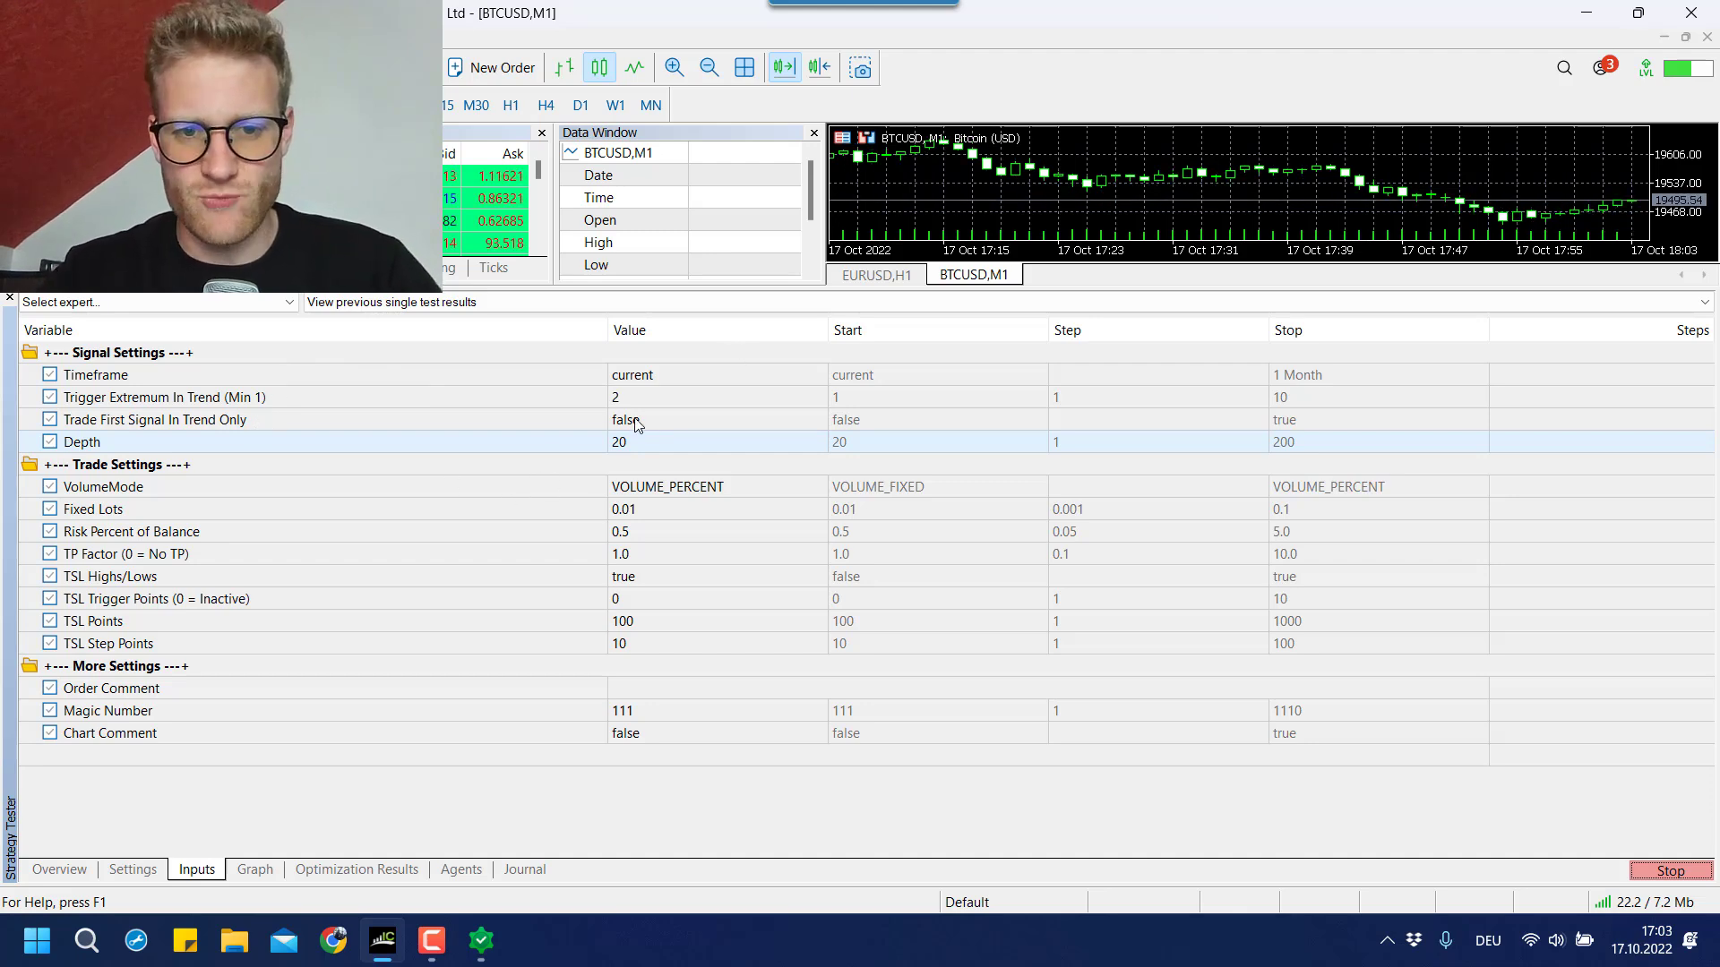
left_click(479, 957)
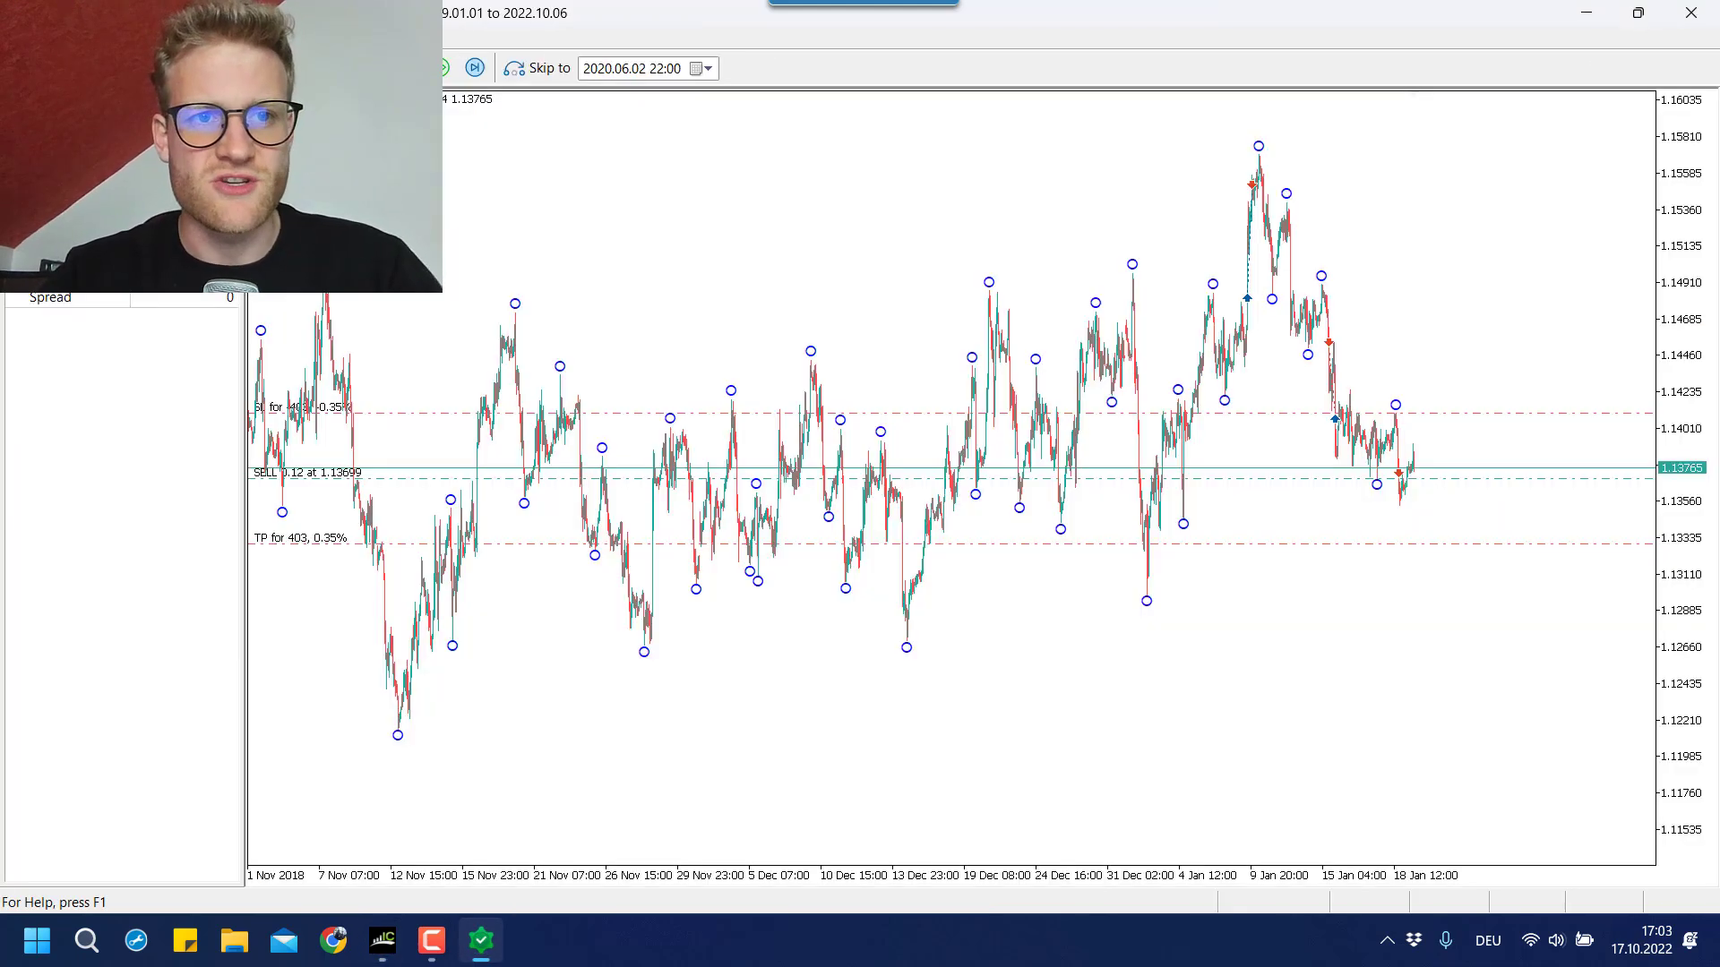
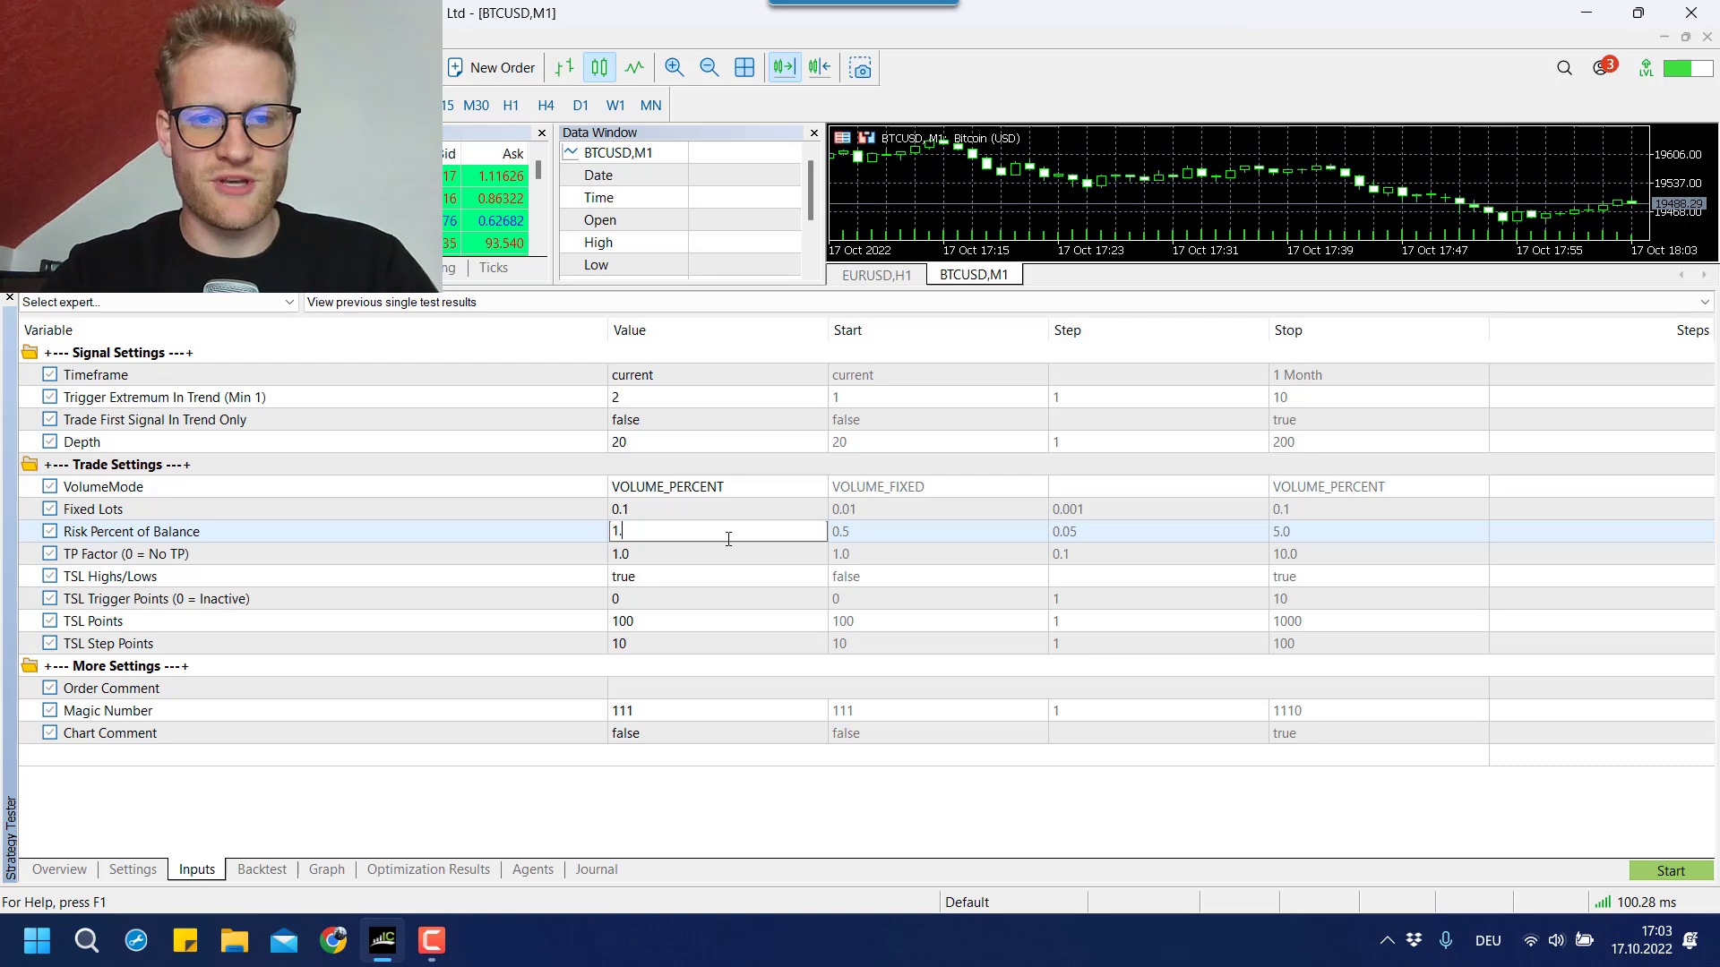
Try a Risk Percent of Balance of 1.0, compare it with Fixed Lots, and change the risk to 1.5.
type("0")
left_click(551, 537)
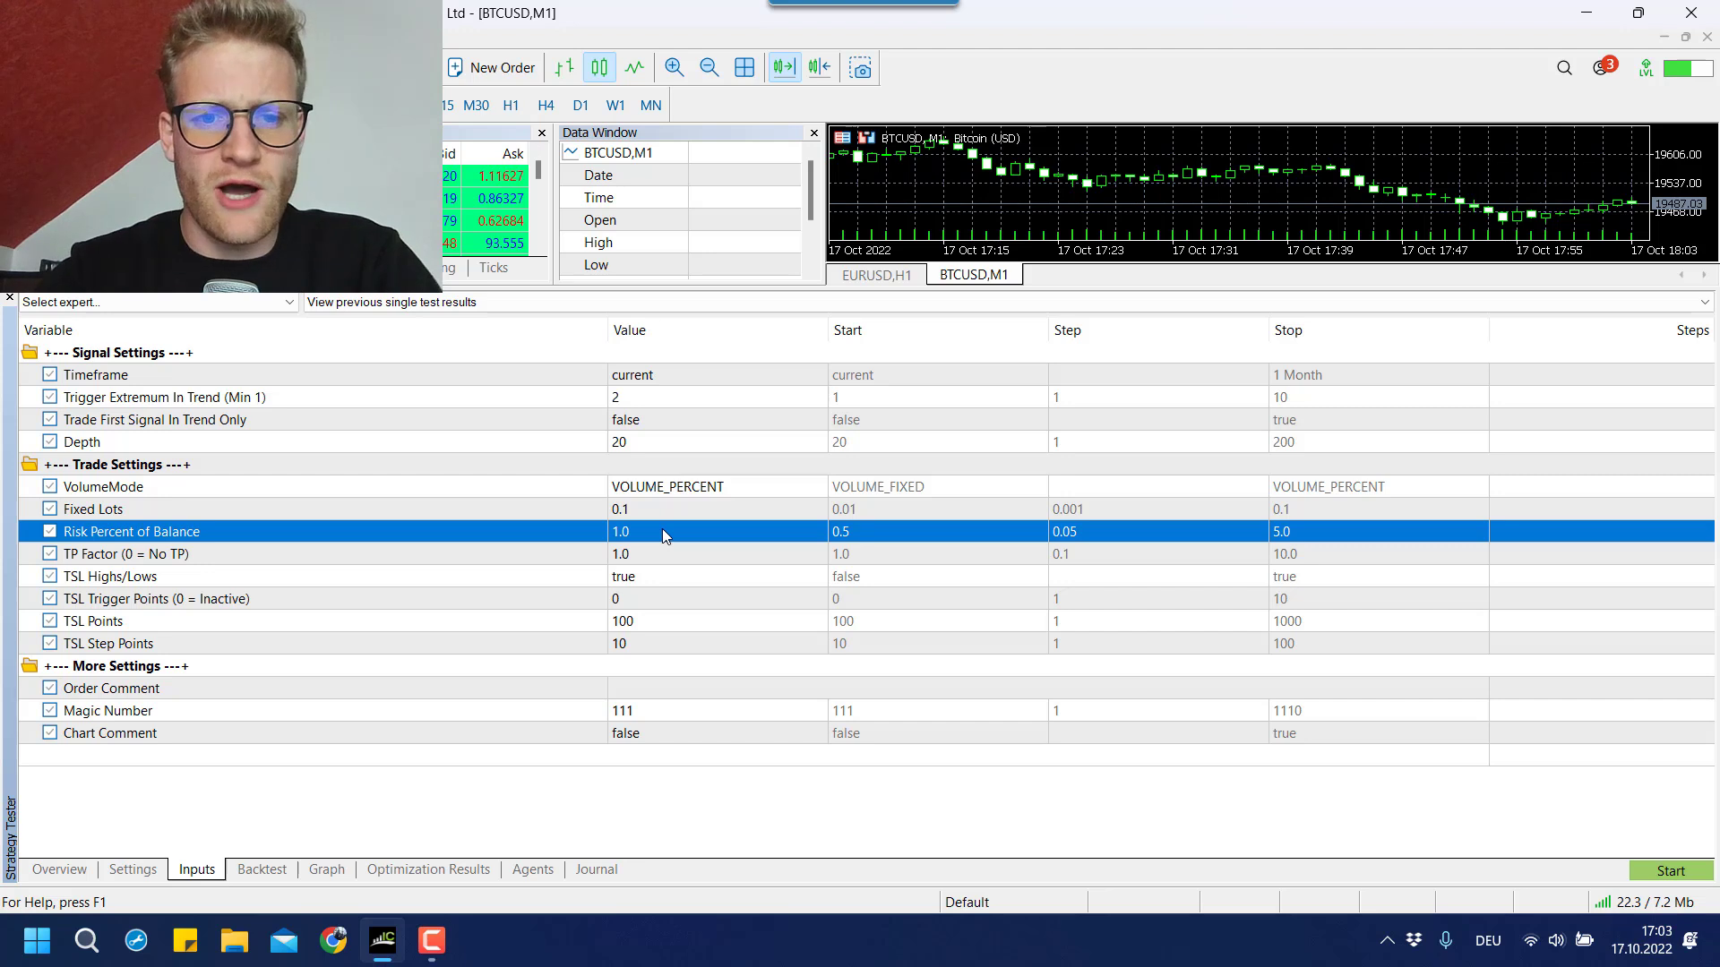
left_click(640, 510)
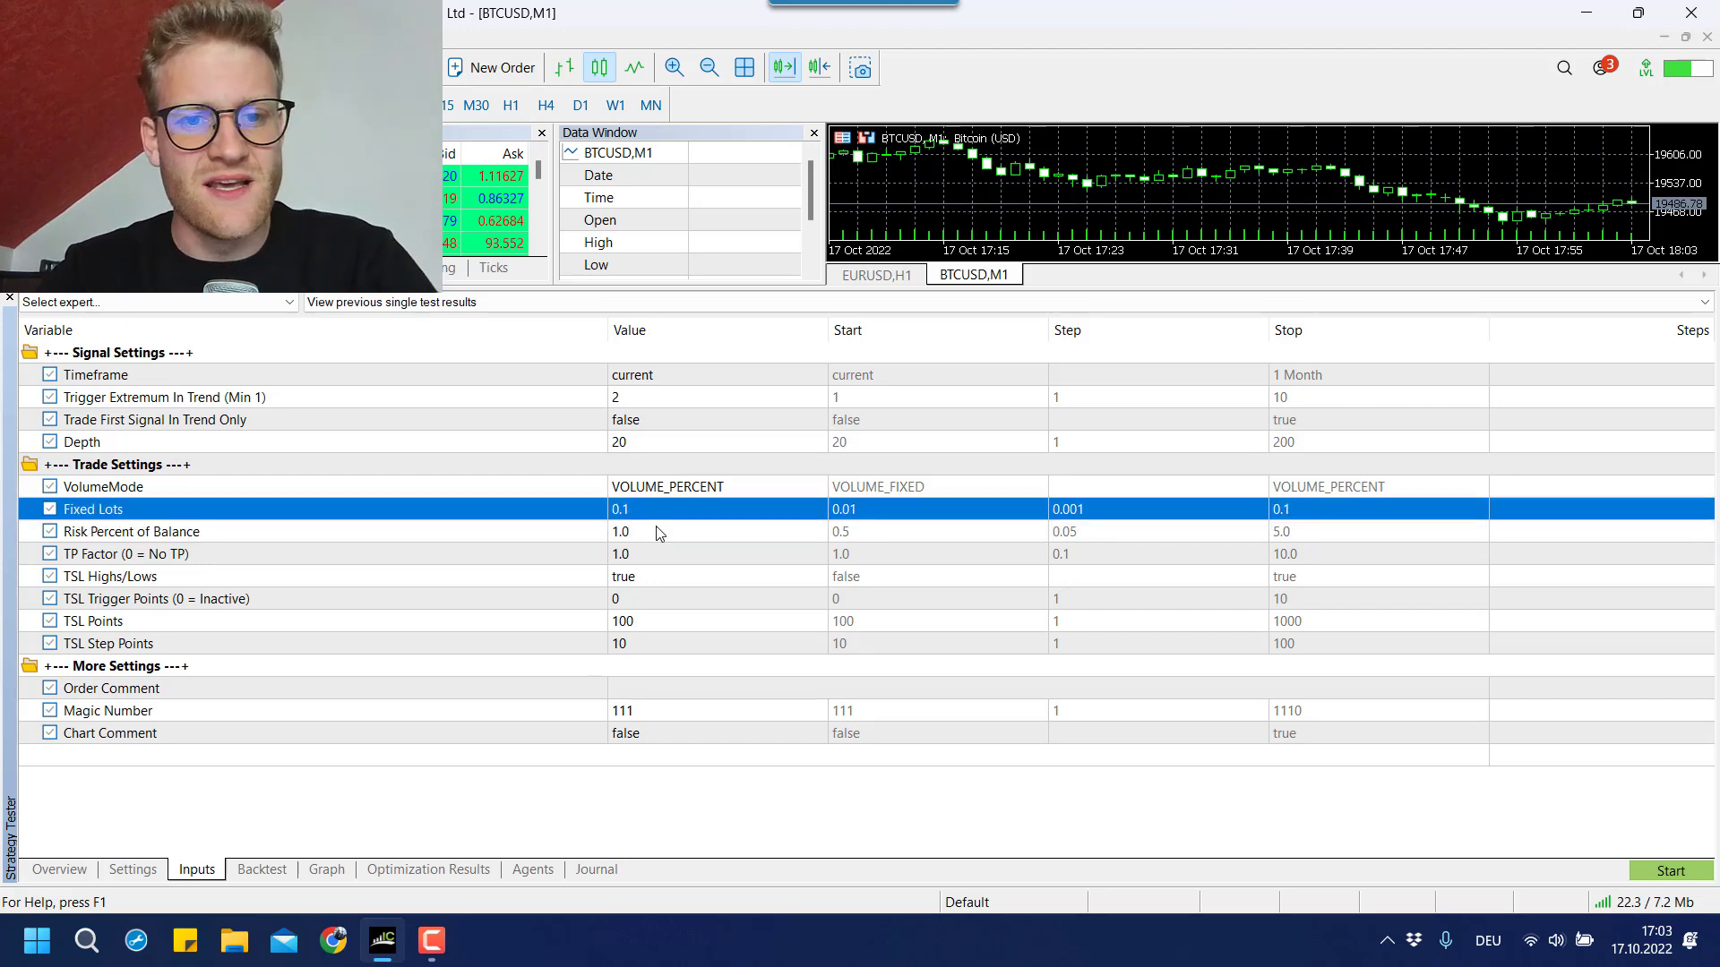
left_click(658, 534)
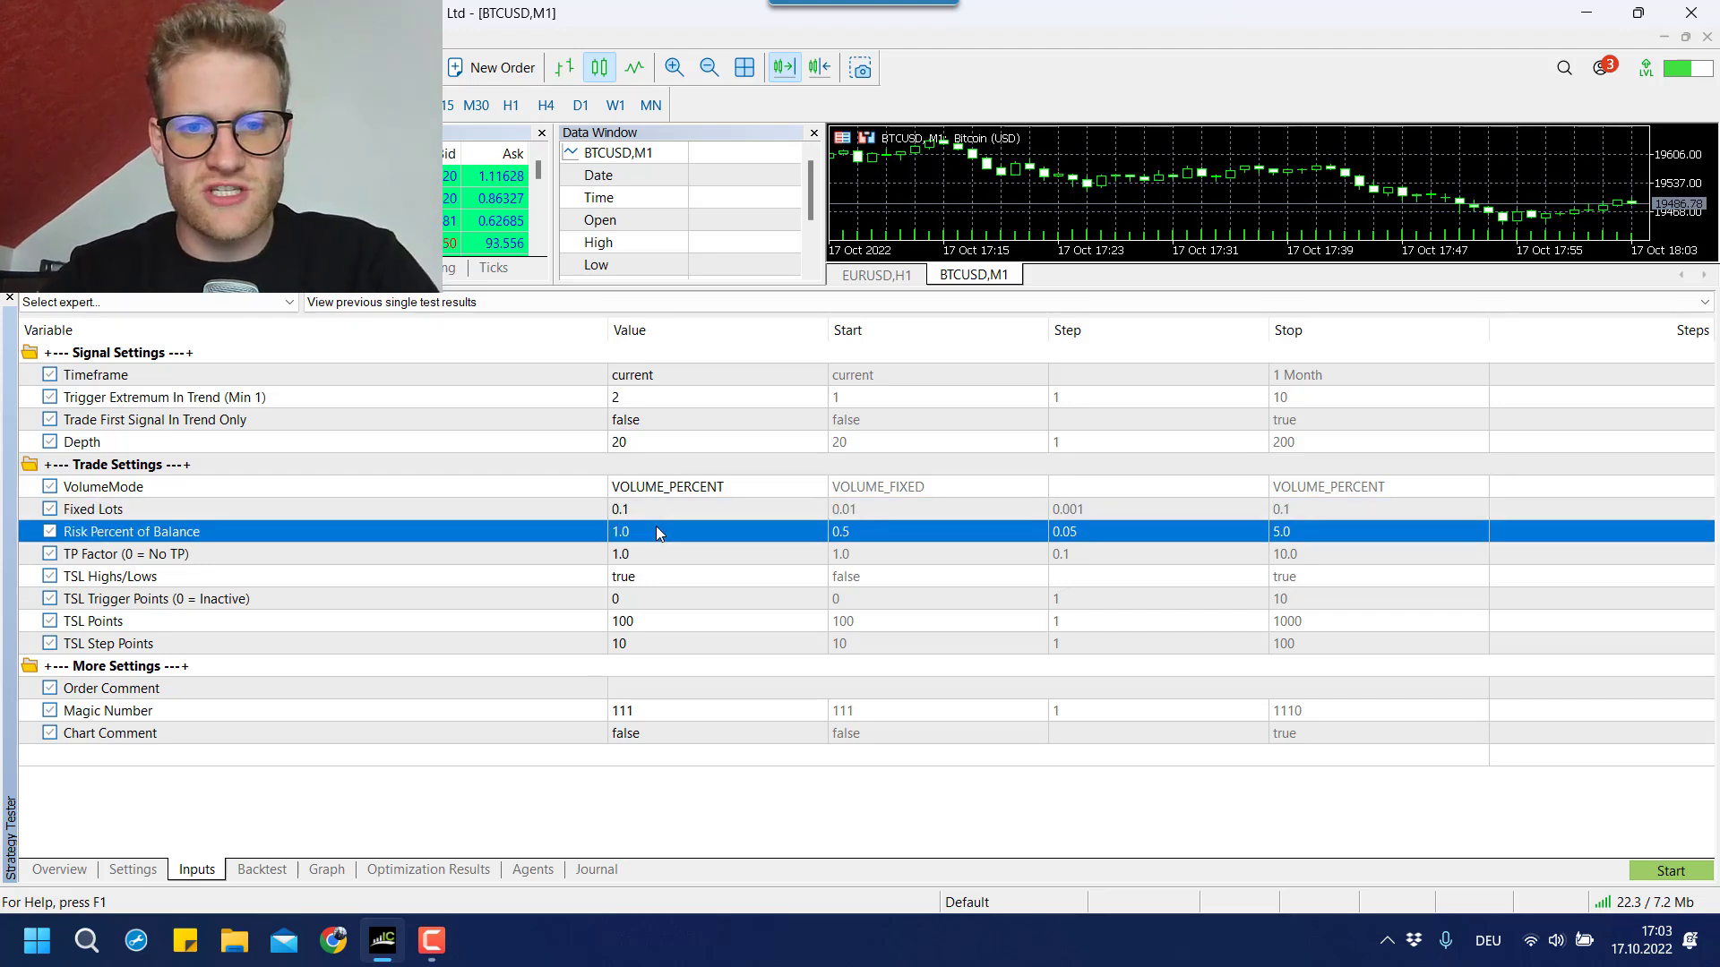
left_click(627, 532)
type("0")
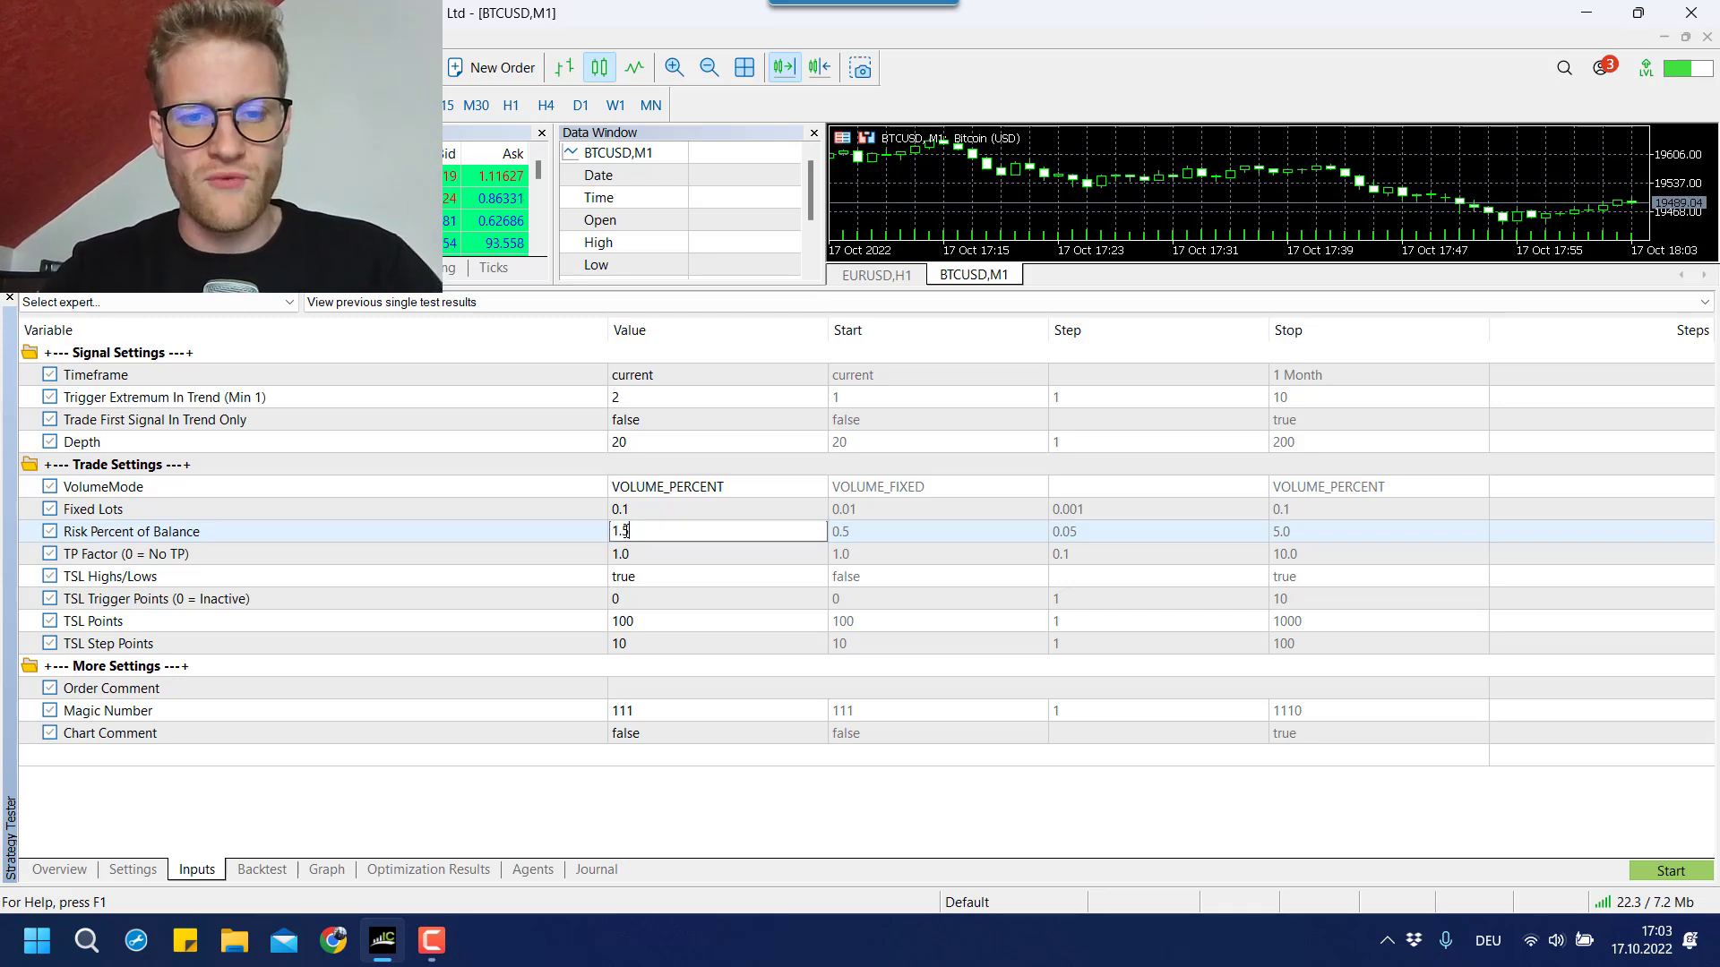
Try a TP Factor of 0 in the Trade Settings.
left_click(638, 557)
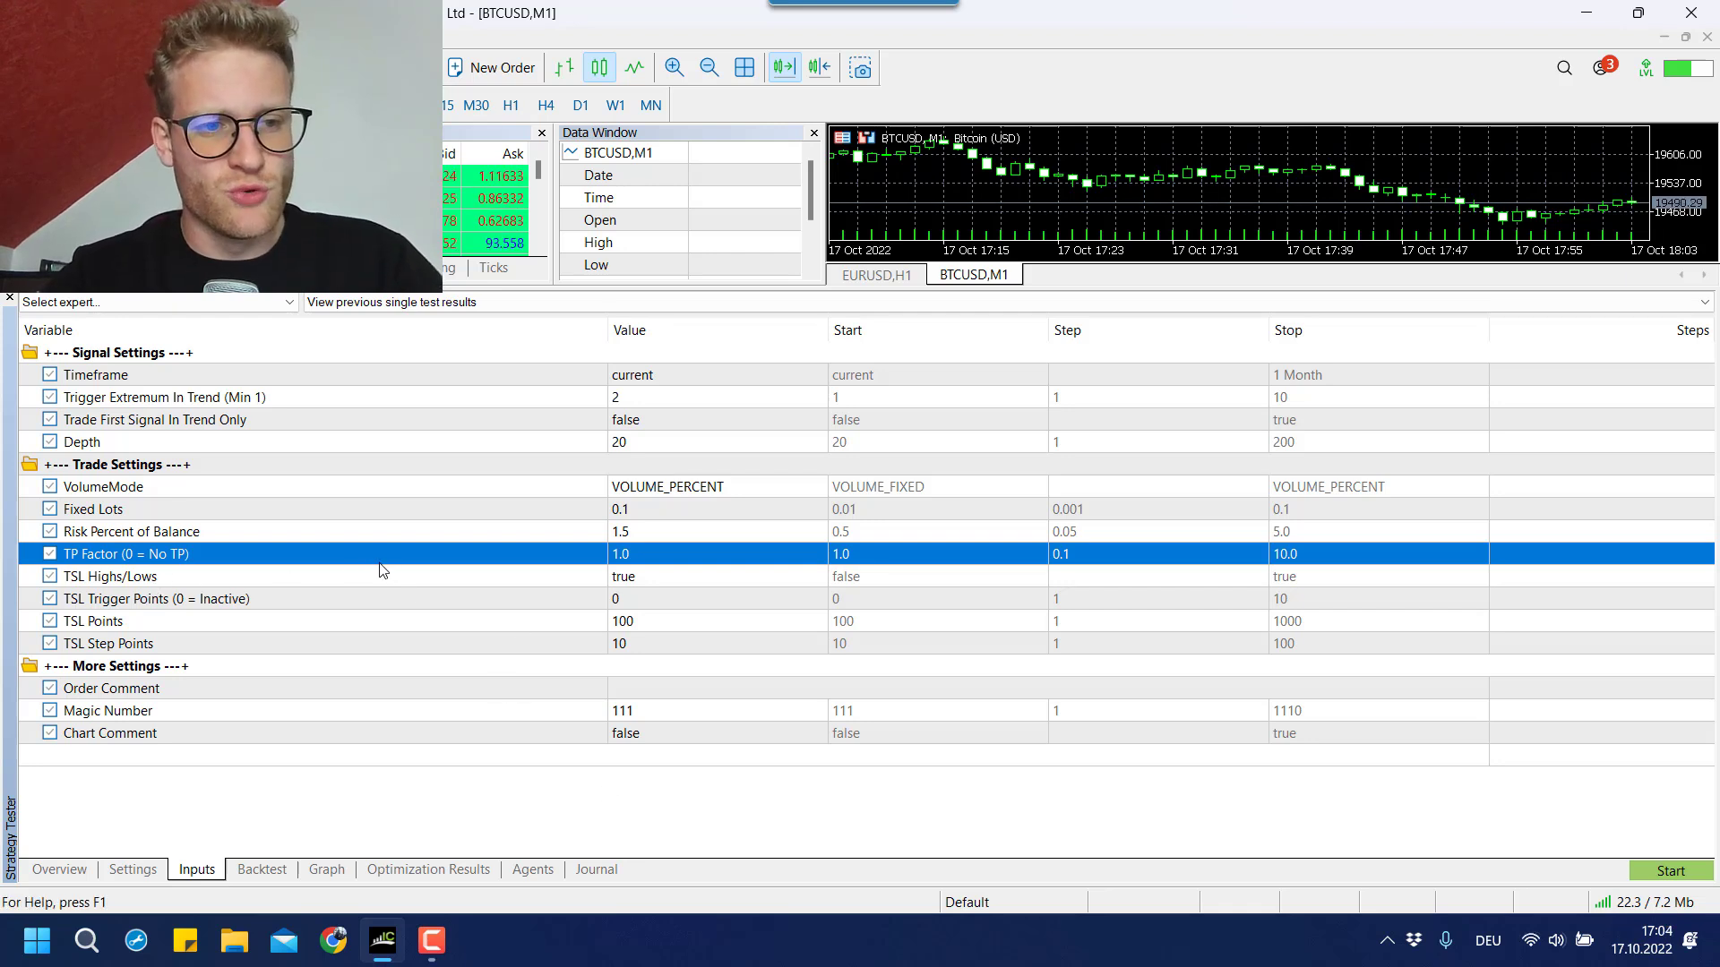
double_click(639, 554)
type("0")
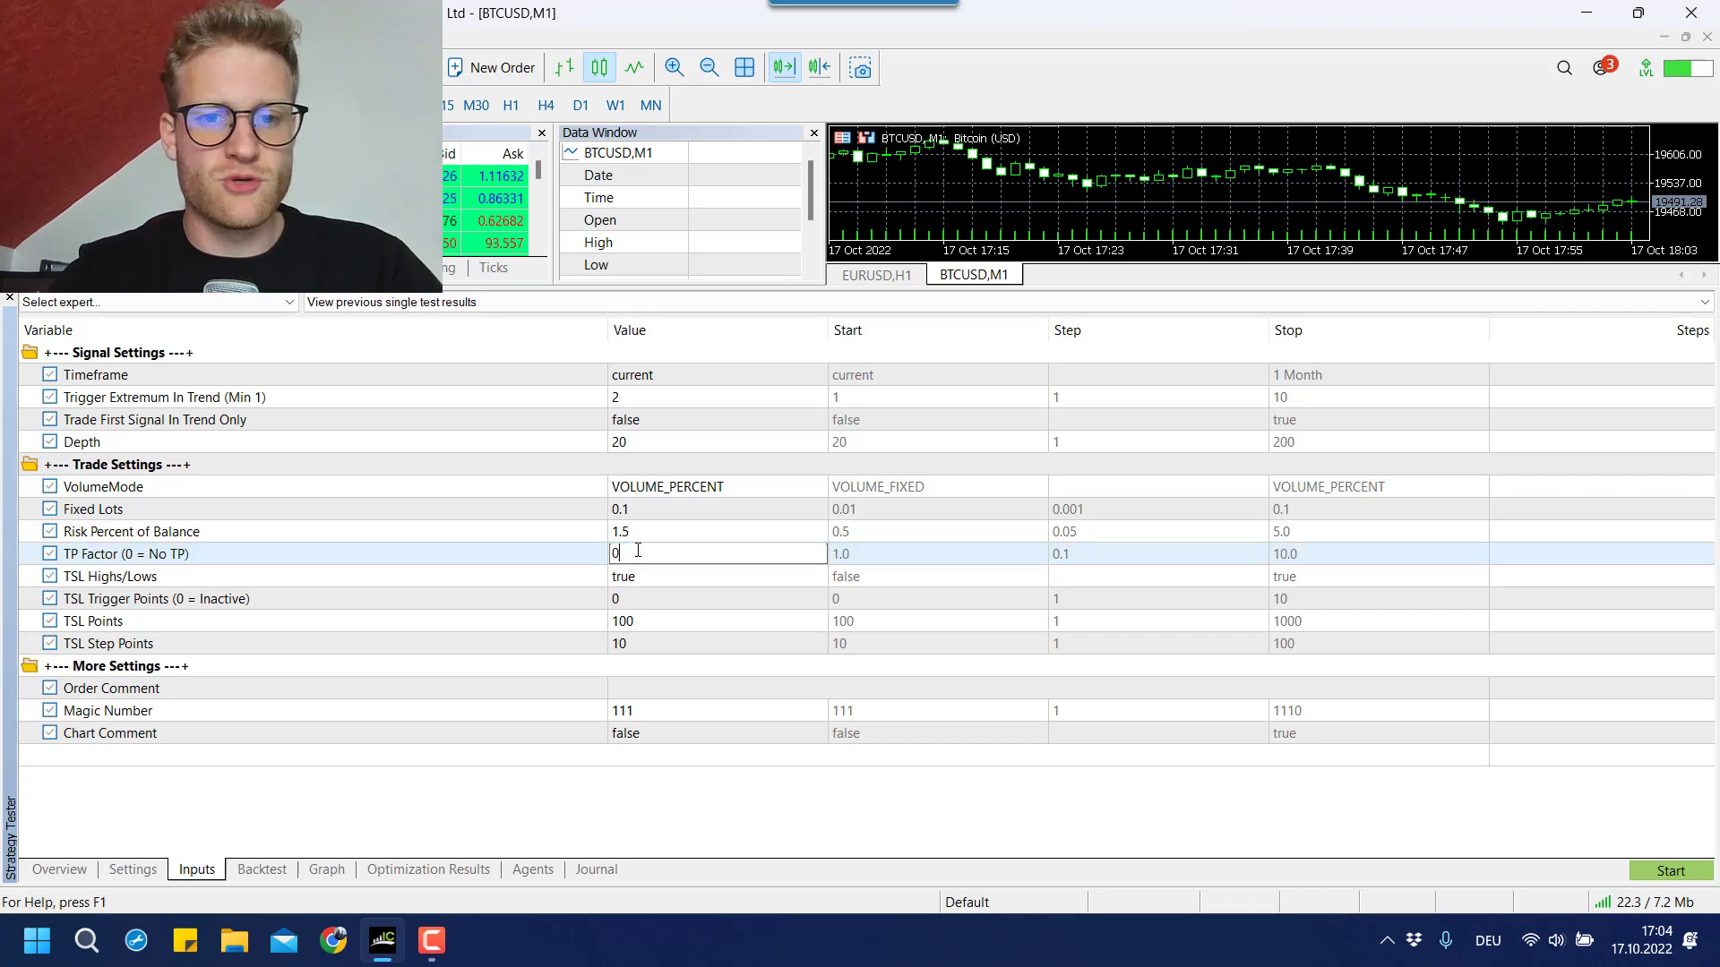
left_click(641, 566)
left_click(626, 555)
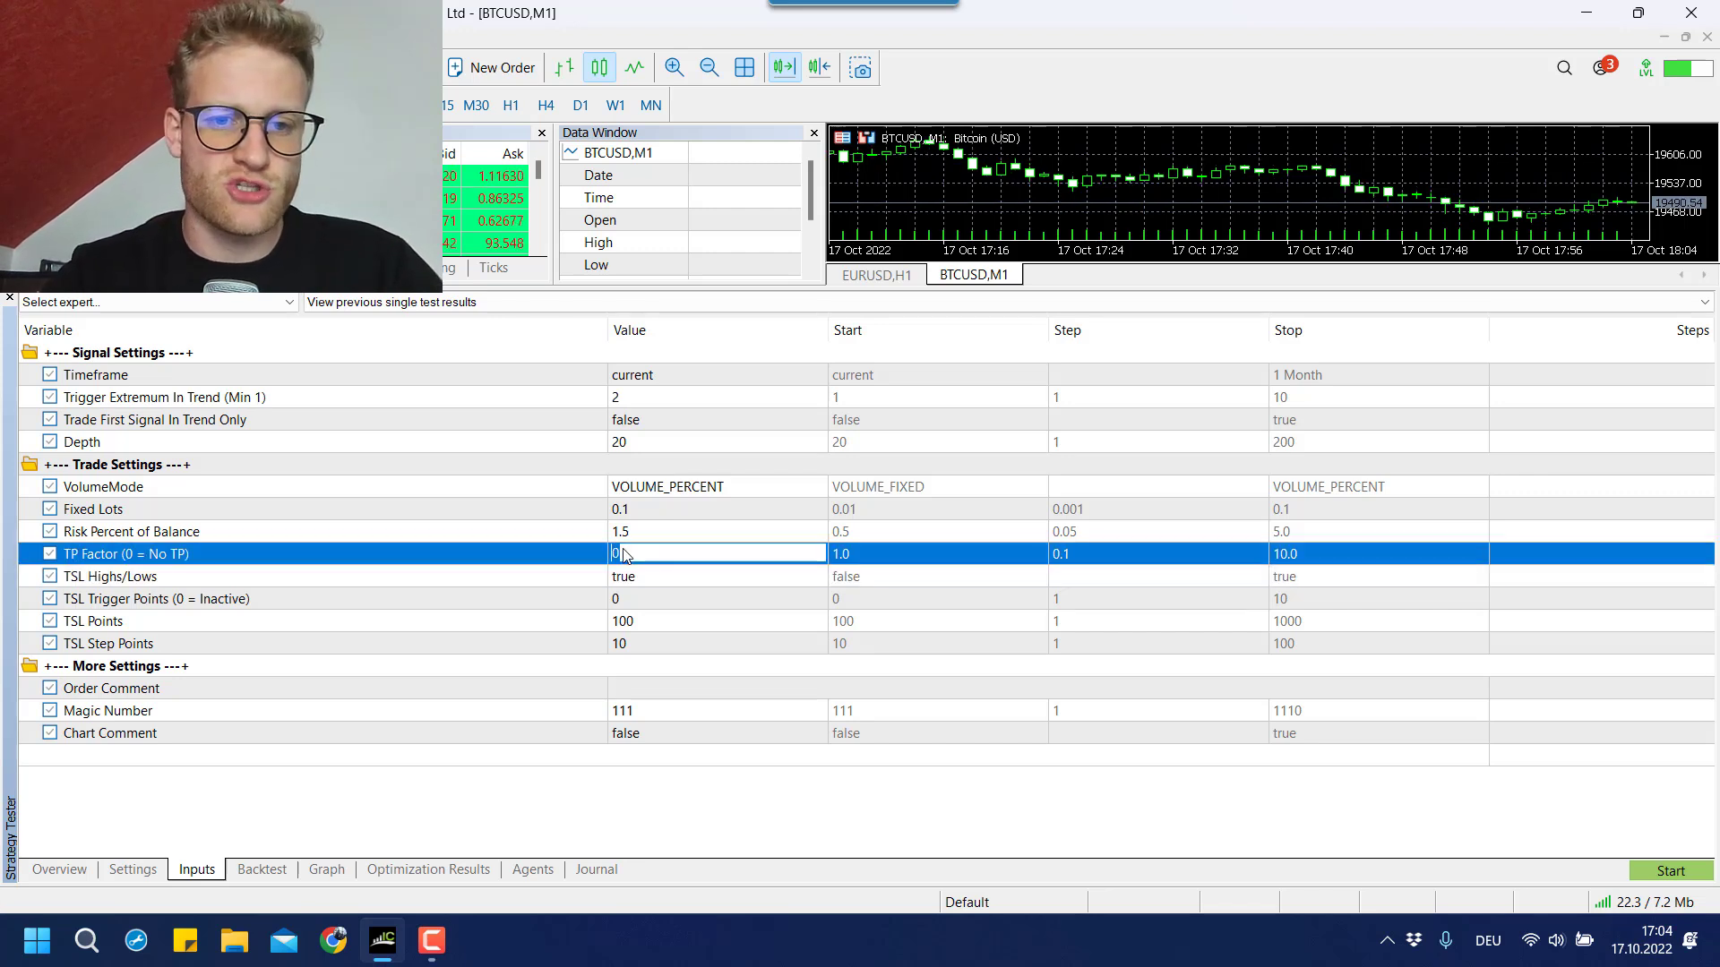
left_click(626, 555)
left_click(645, 584)
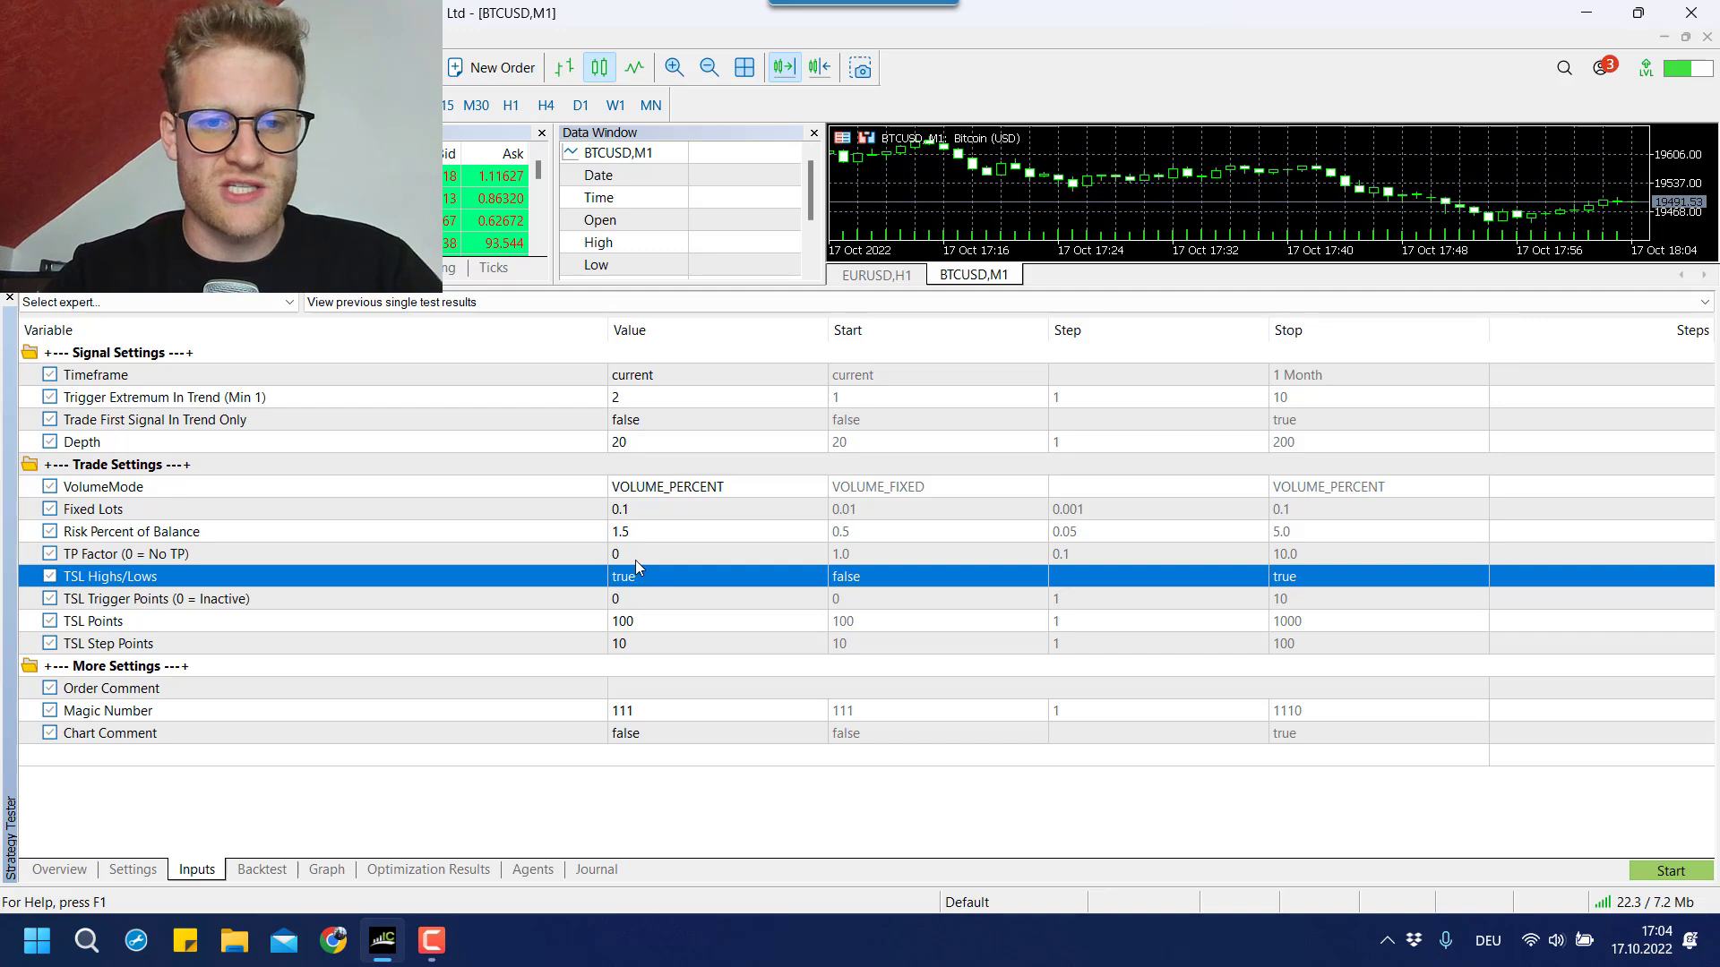
Set the TP Factor to 3.0, briefly try 0 in its place, and enter 3.0 again.
double_click(636, 561)
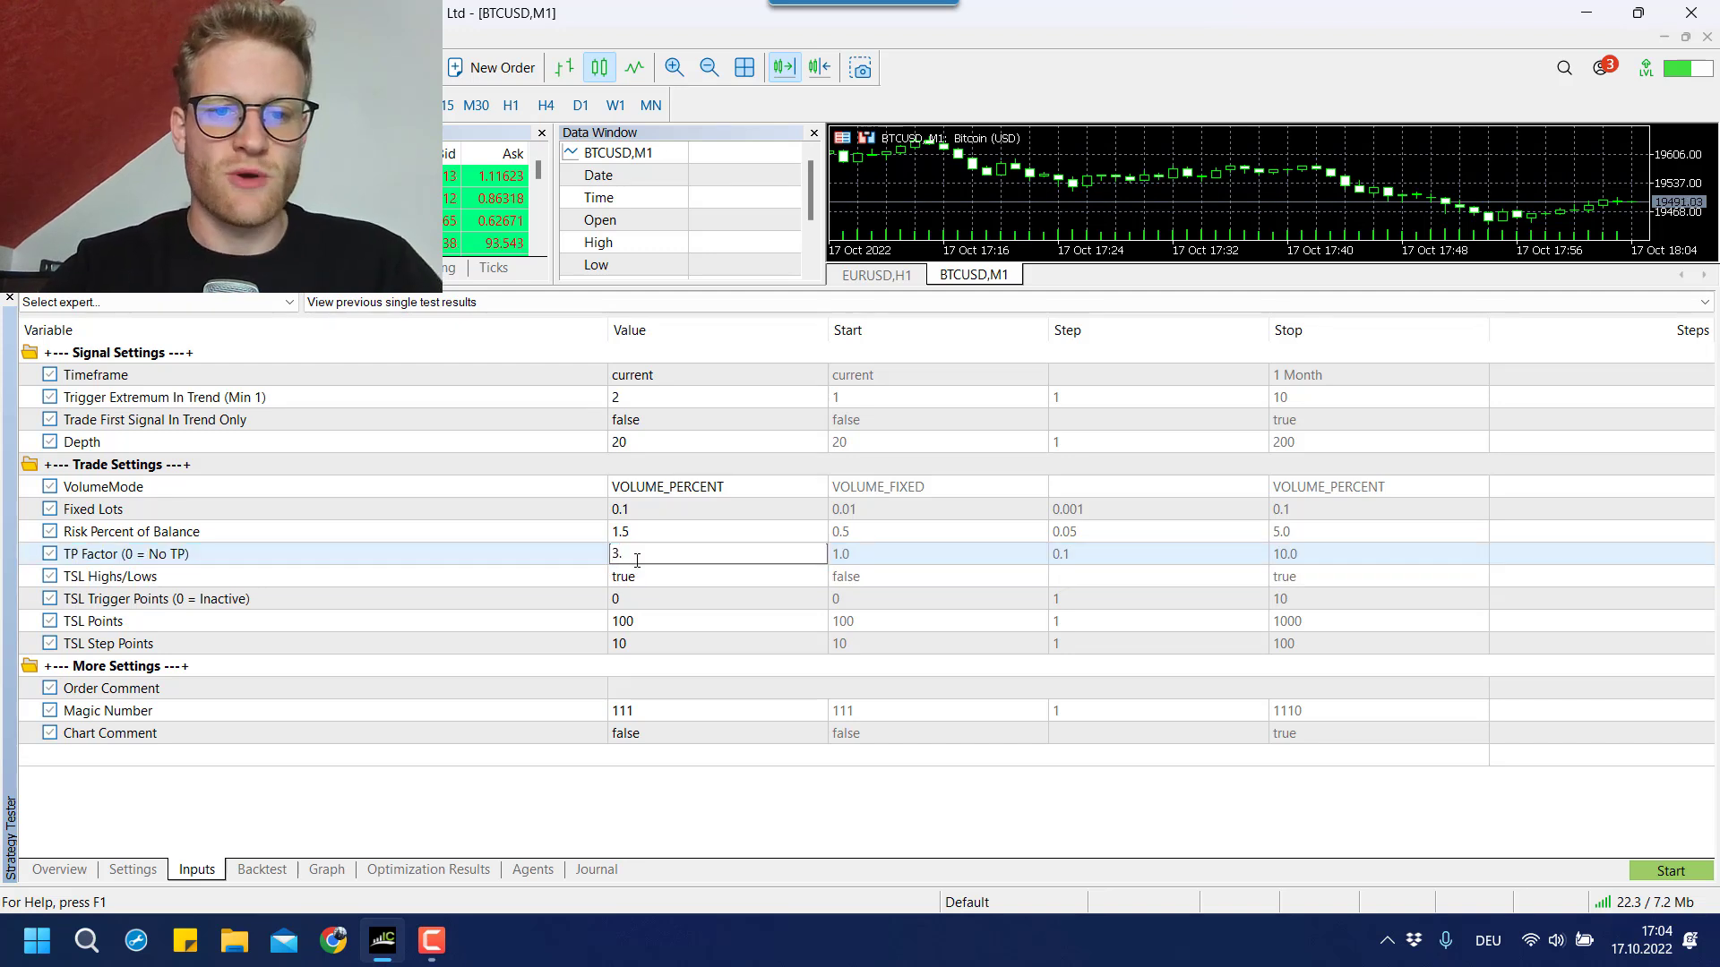
left_click(419, 563)
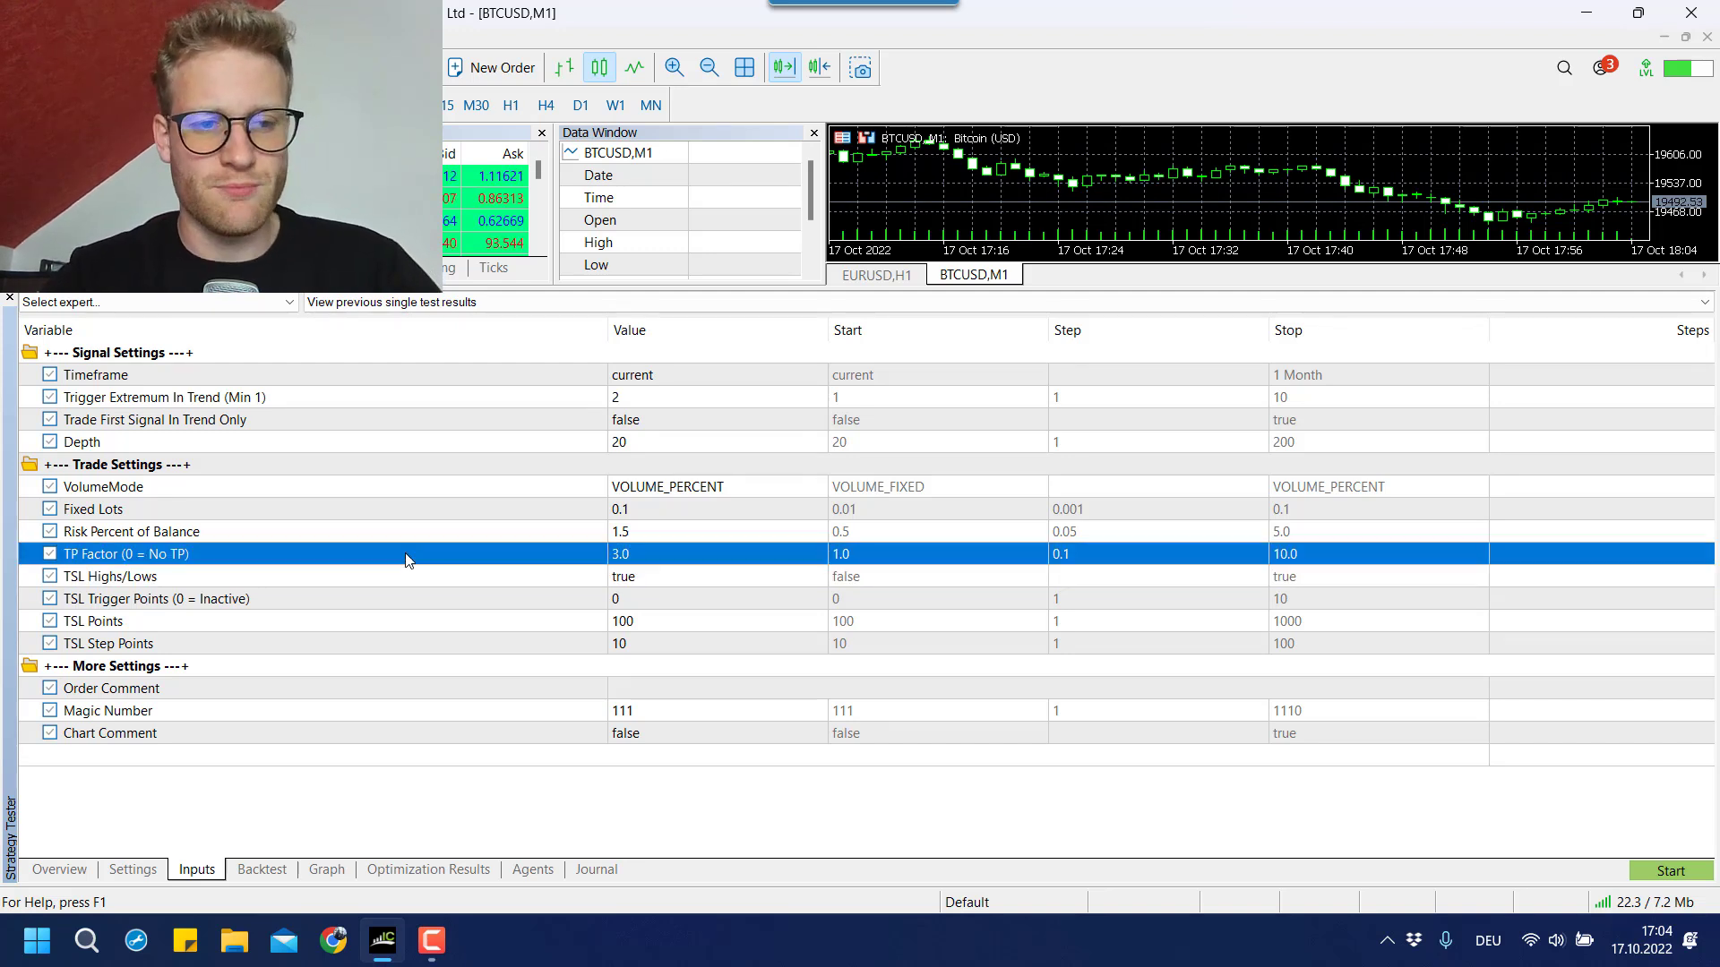
left_click(659, 569)
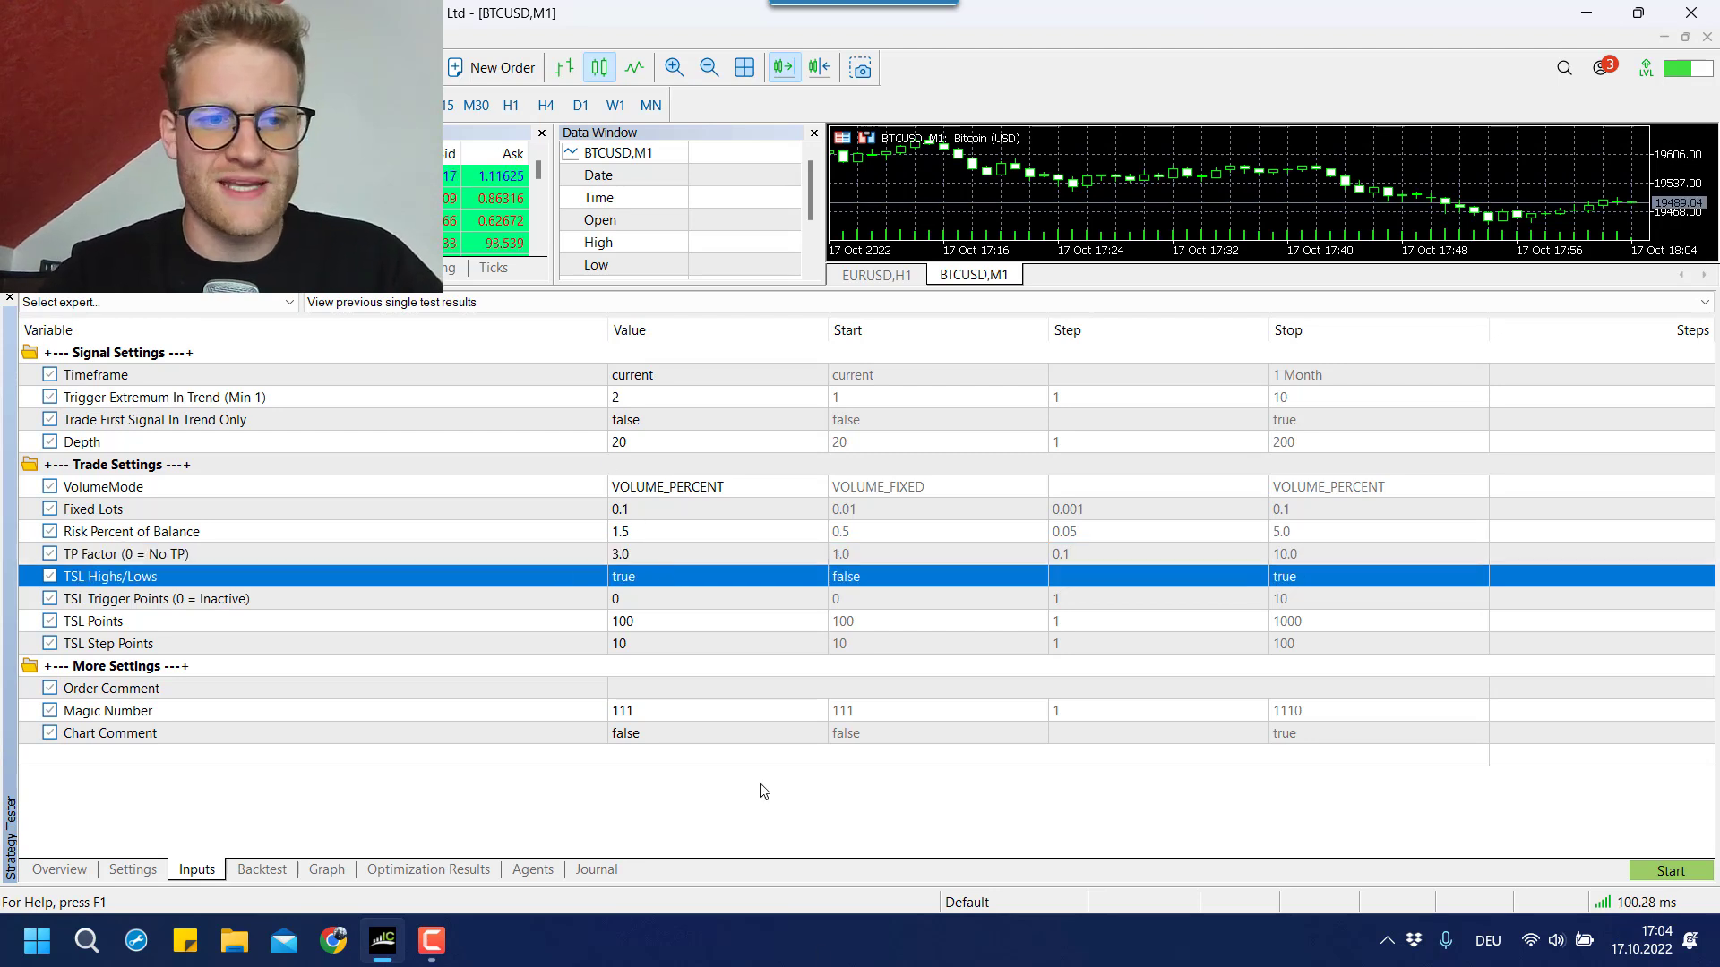
double_click(653, 554)
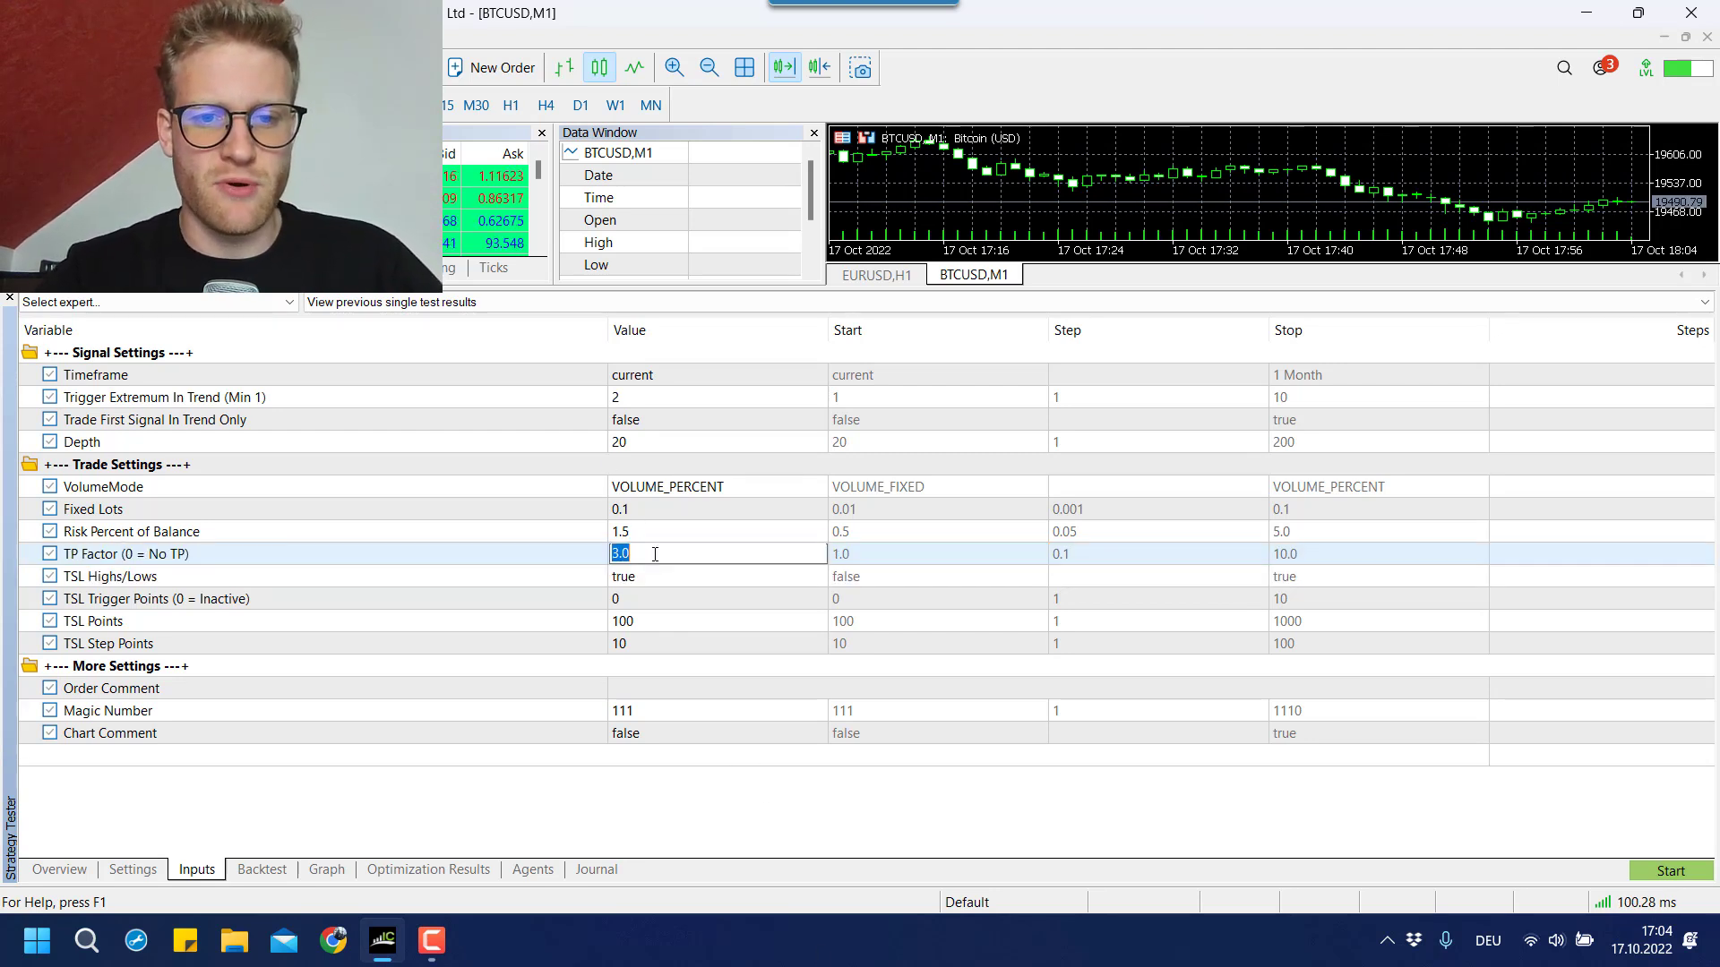
type("03.0")
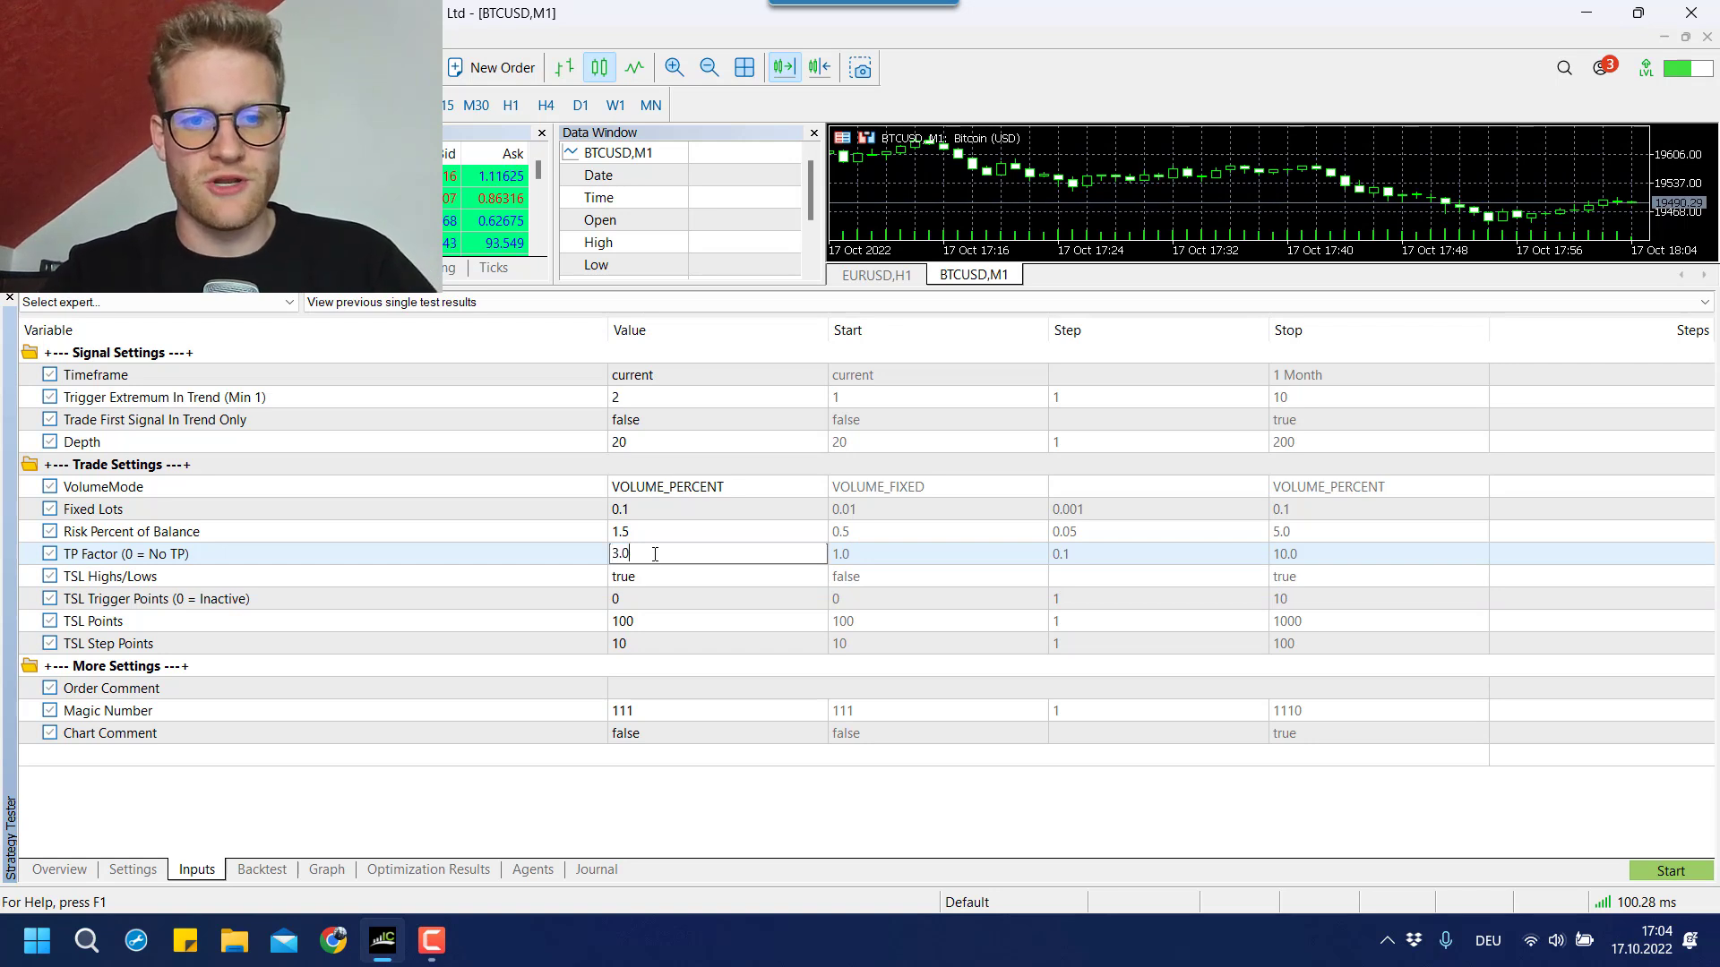
left_click(422, 568)
Go over the trailing stop inputs in the Trade Settings and set TSL Highs/Lows to false.
key("Down")
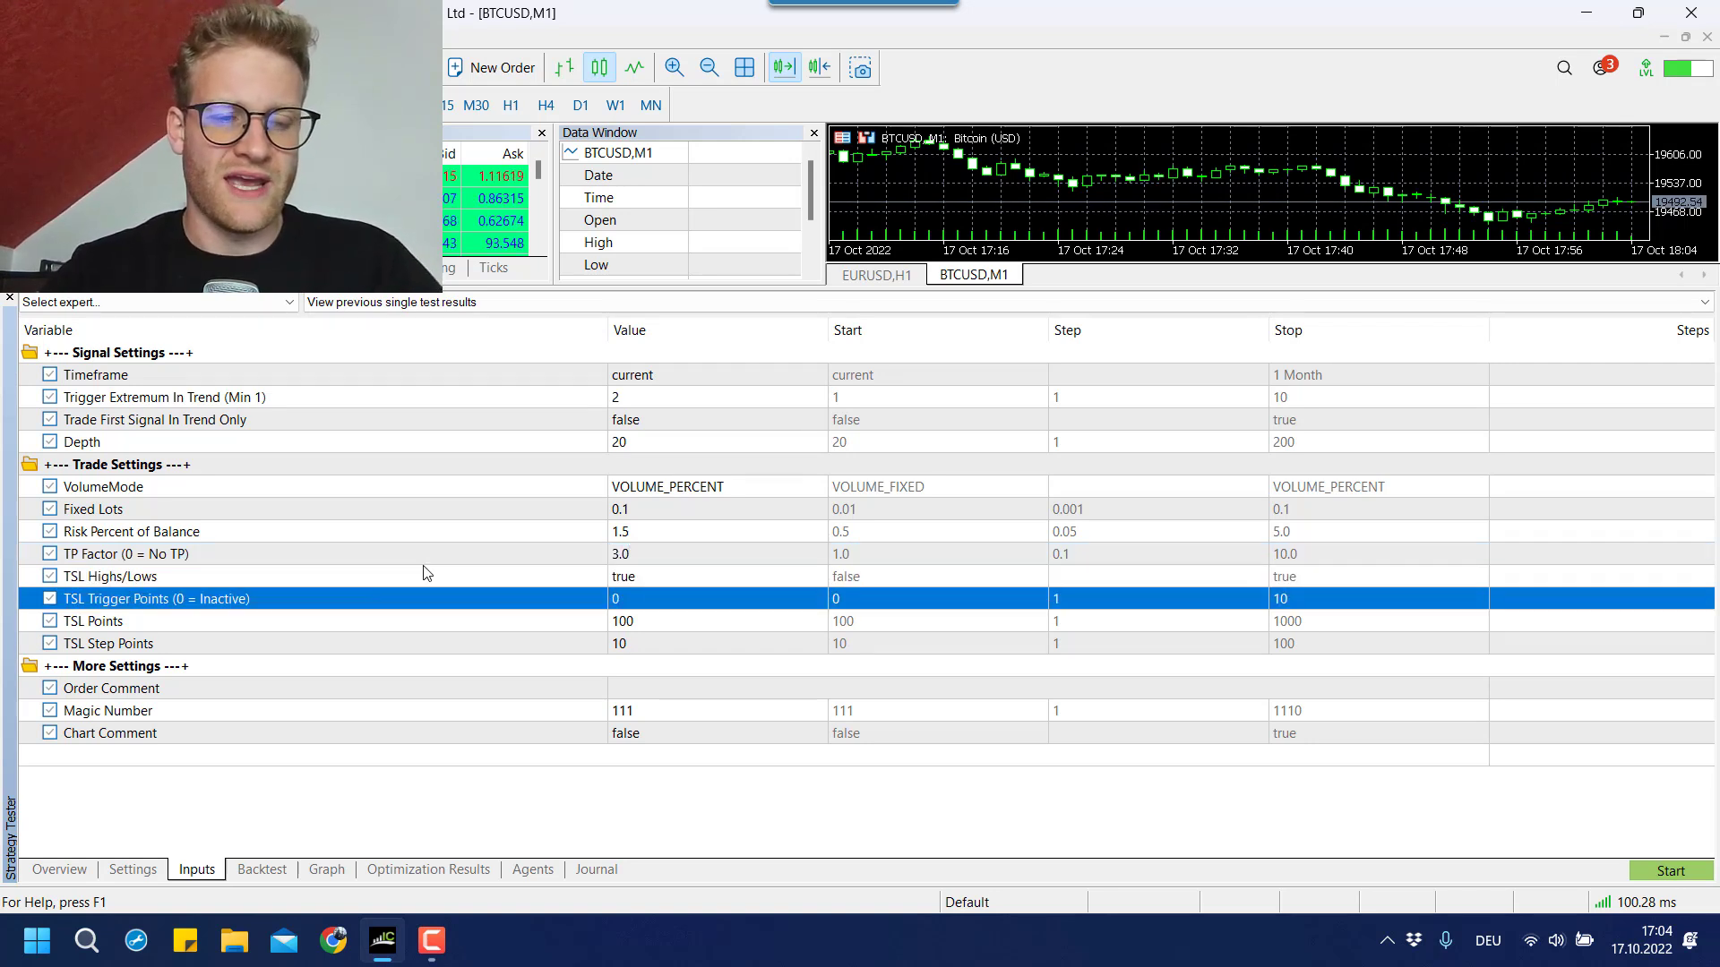
key("Up")
key("Up")
key("Down")
key("Down")
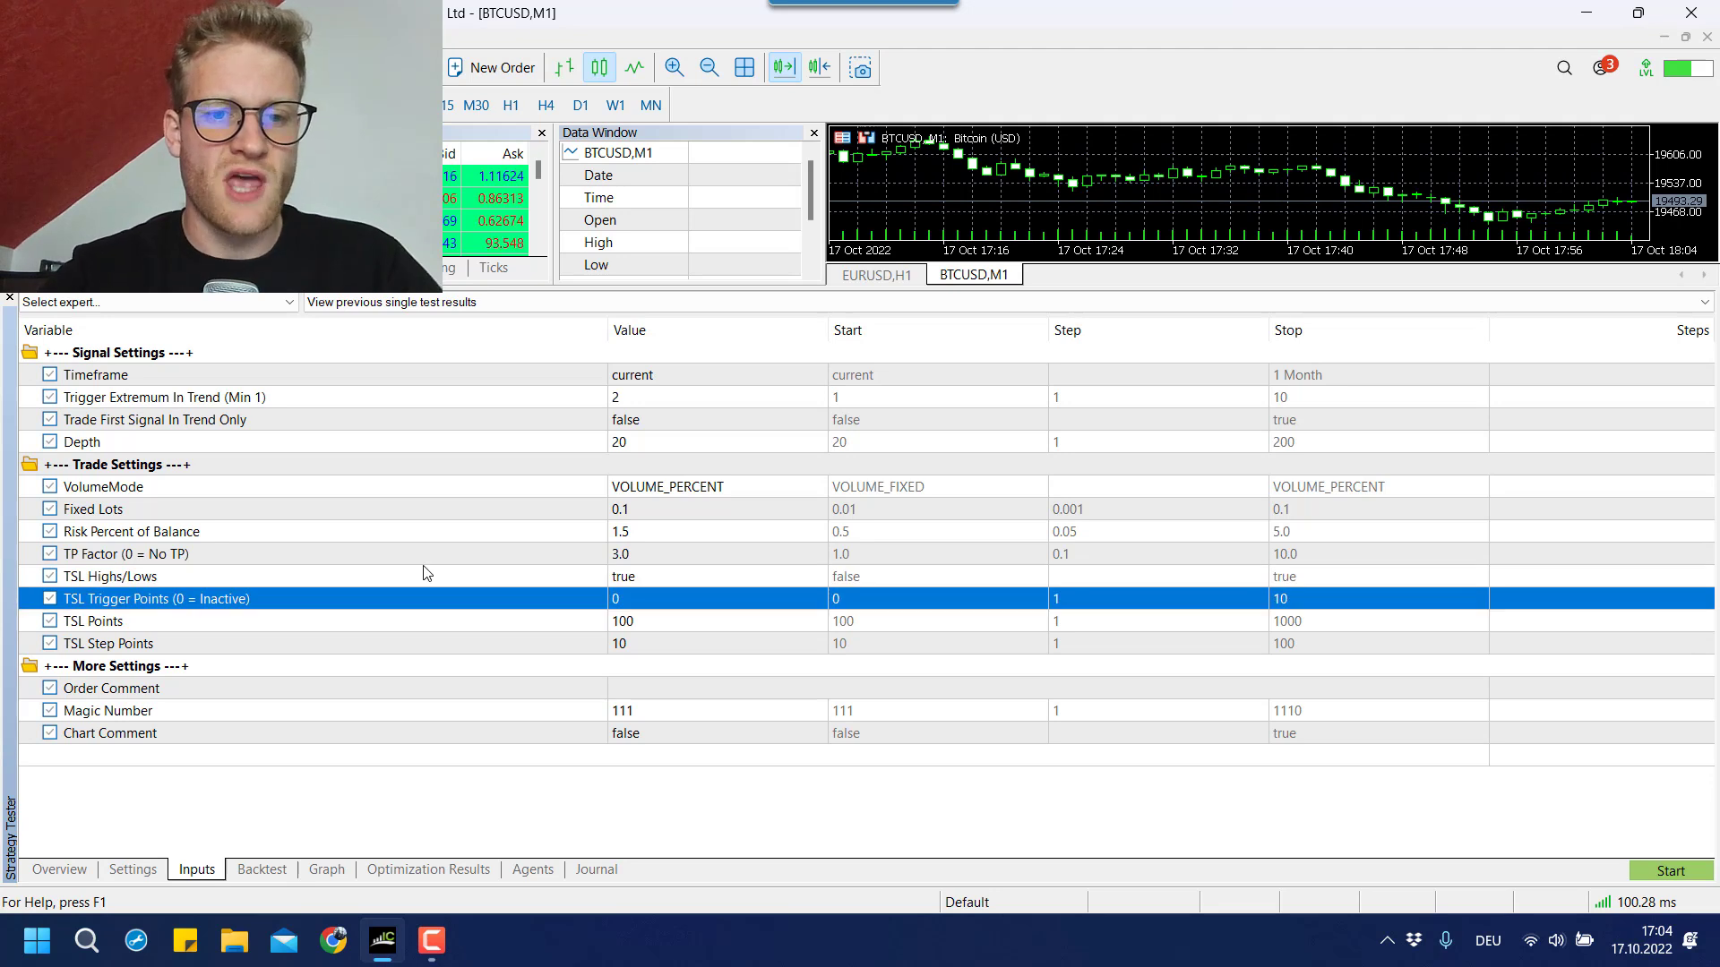
left_click(625, 577)
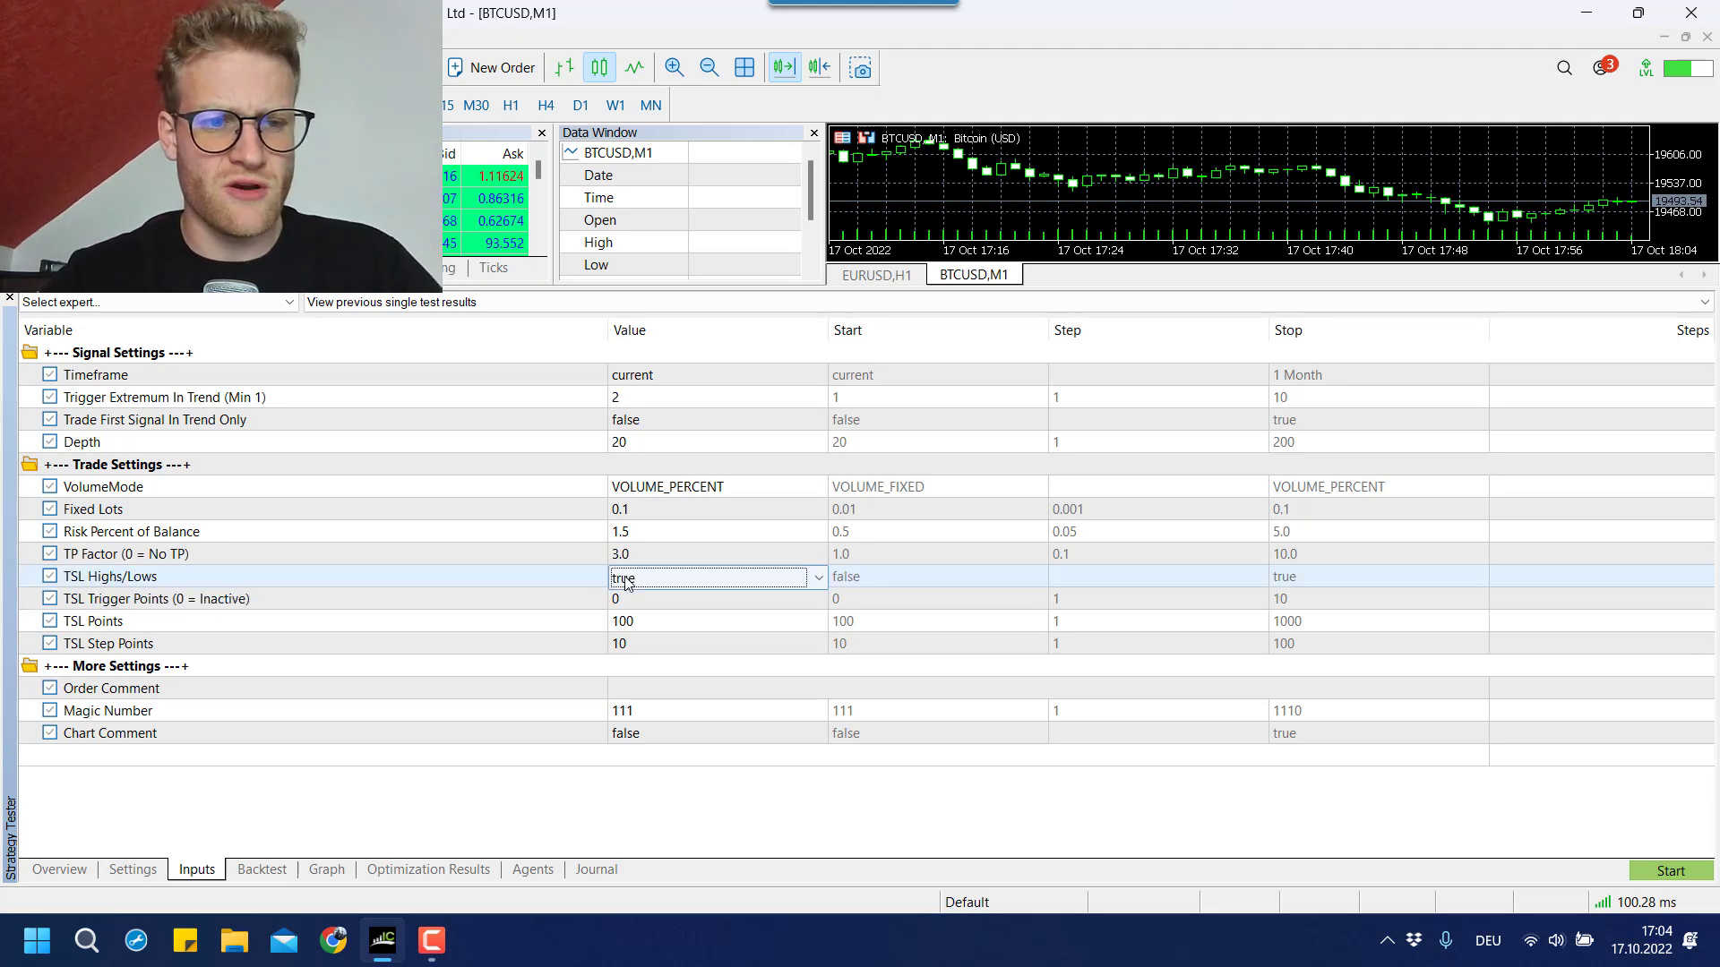
scroll(625, 578, "down", 1)
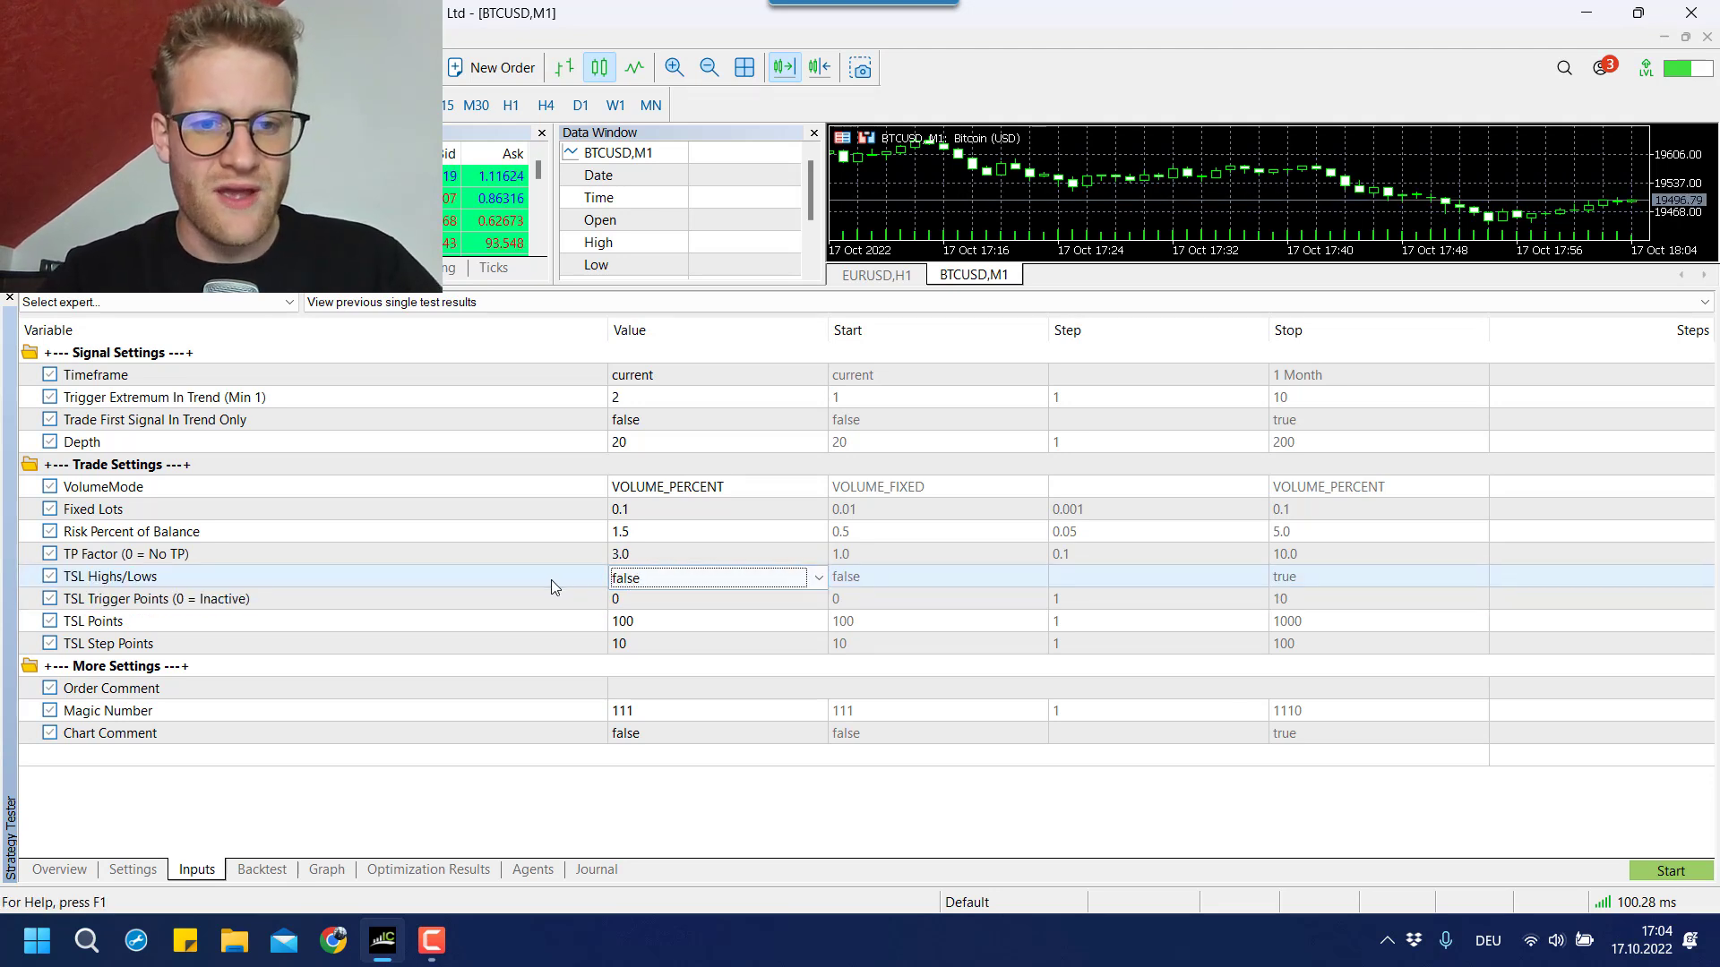
left_click(550, 578)
left_click(617, 586)
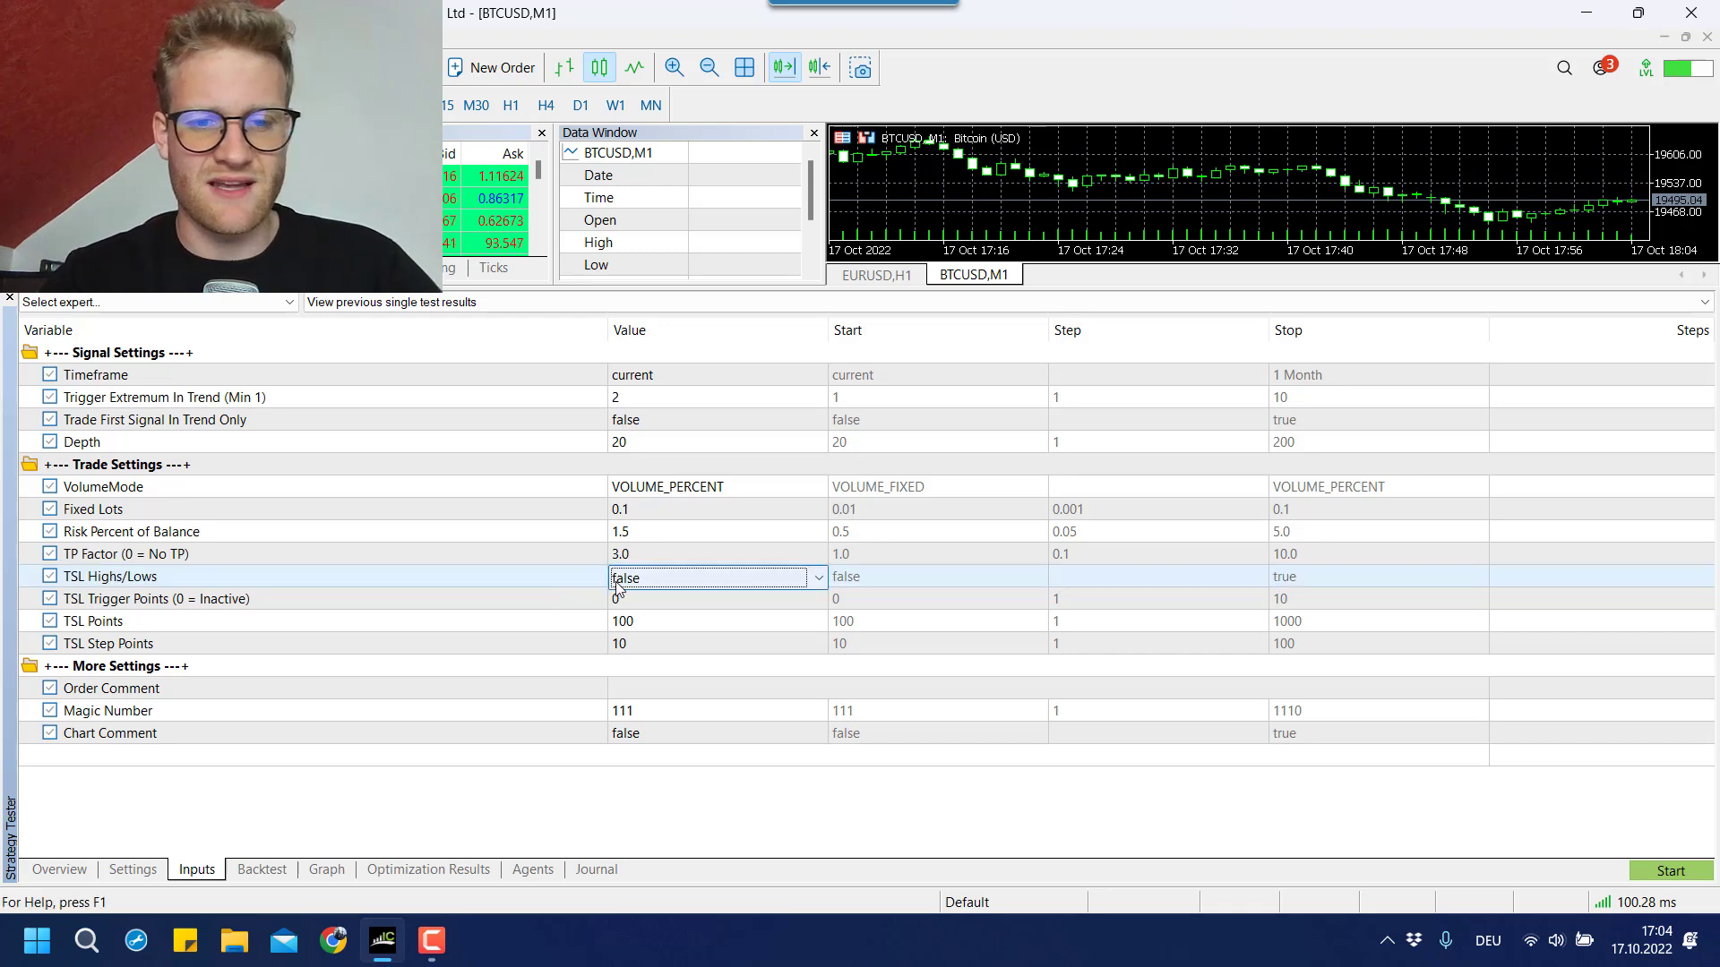
left_click(668, 579)
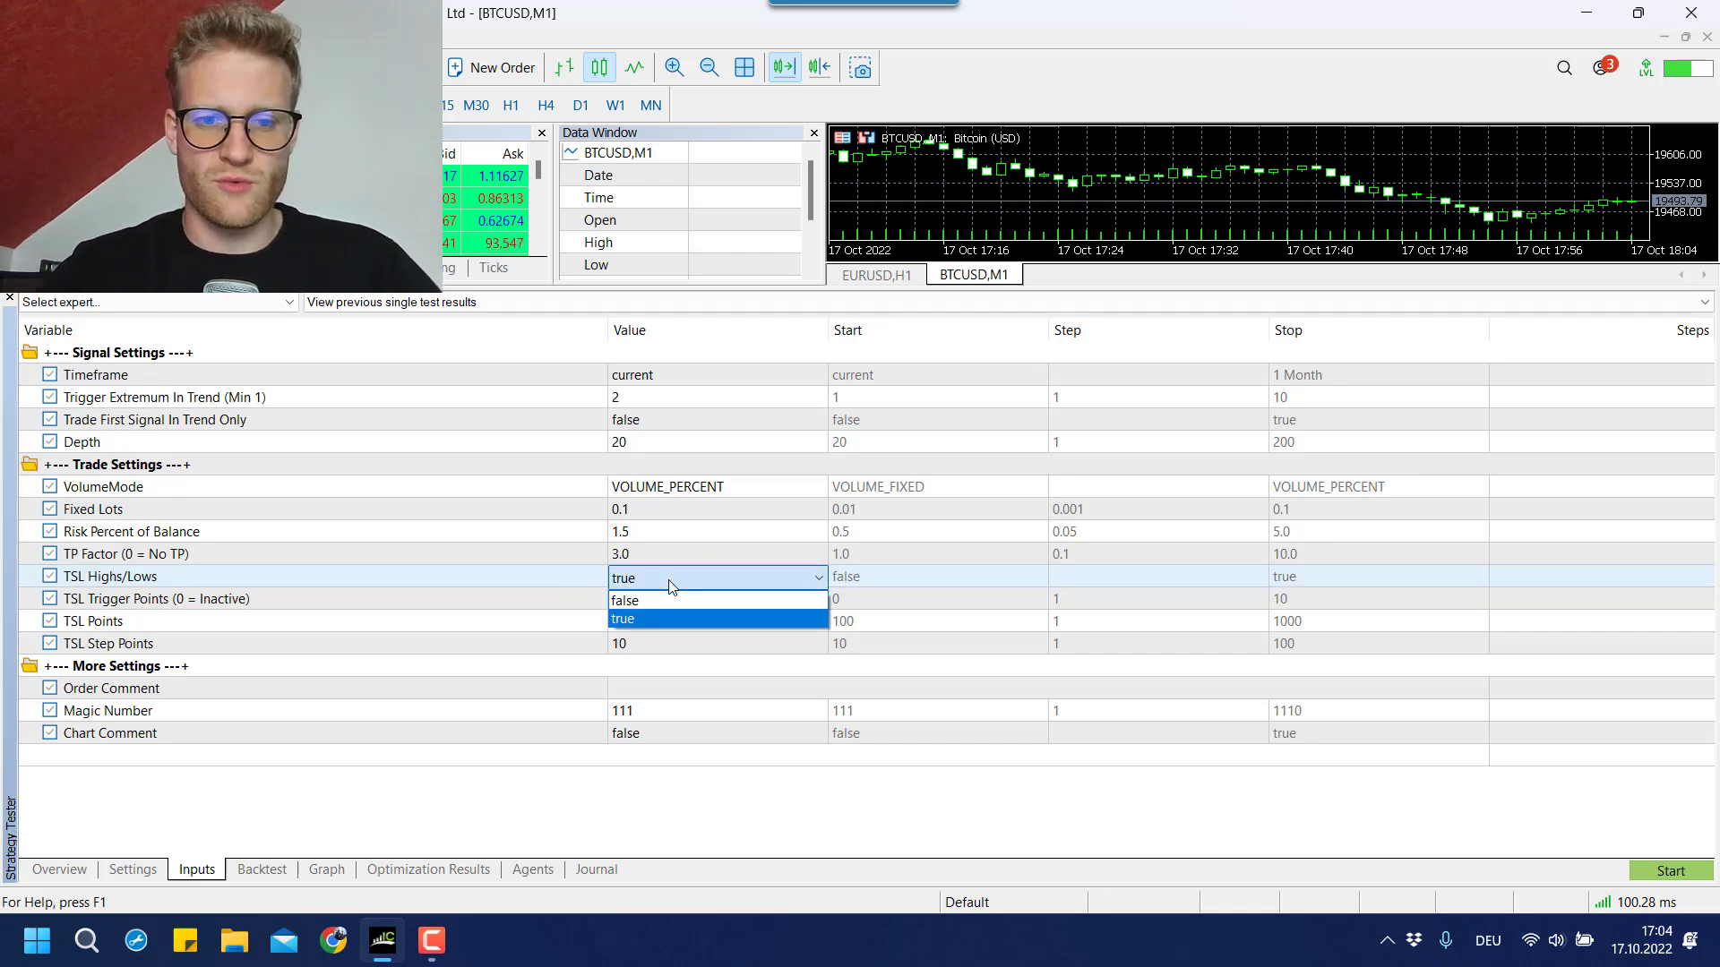
left_click(668, 599)
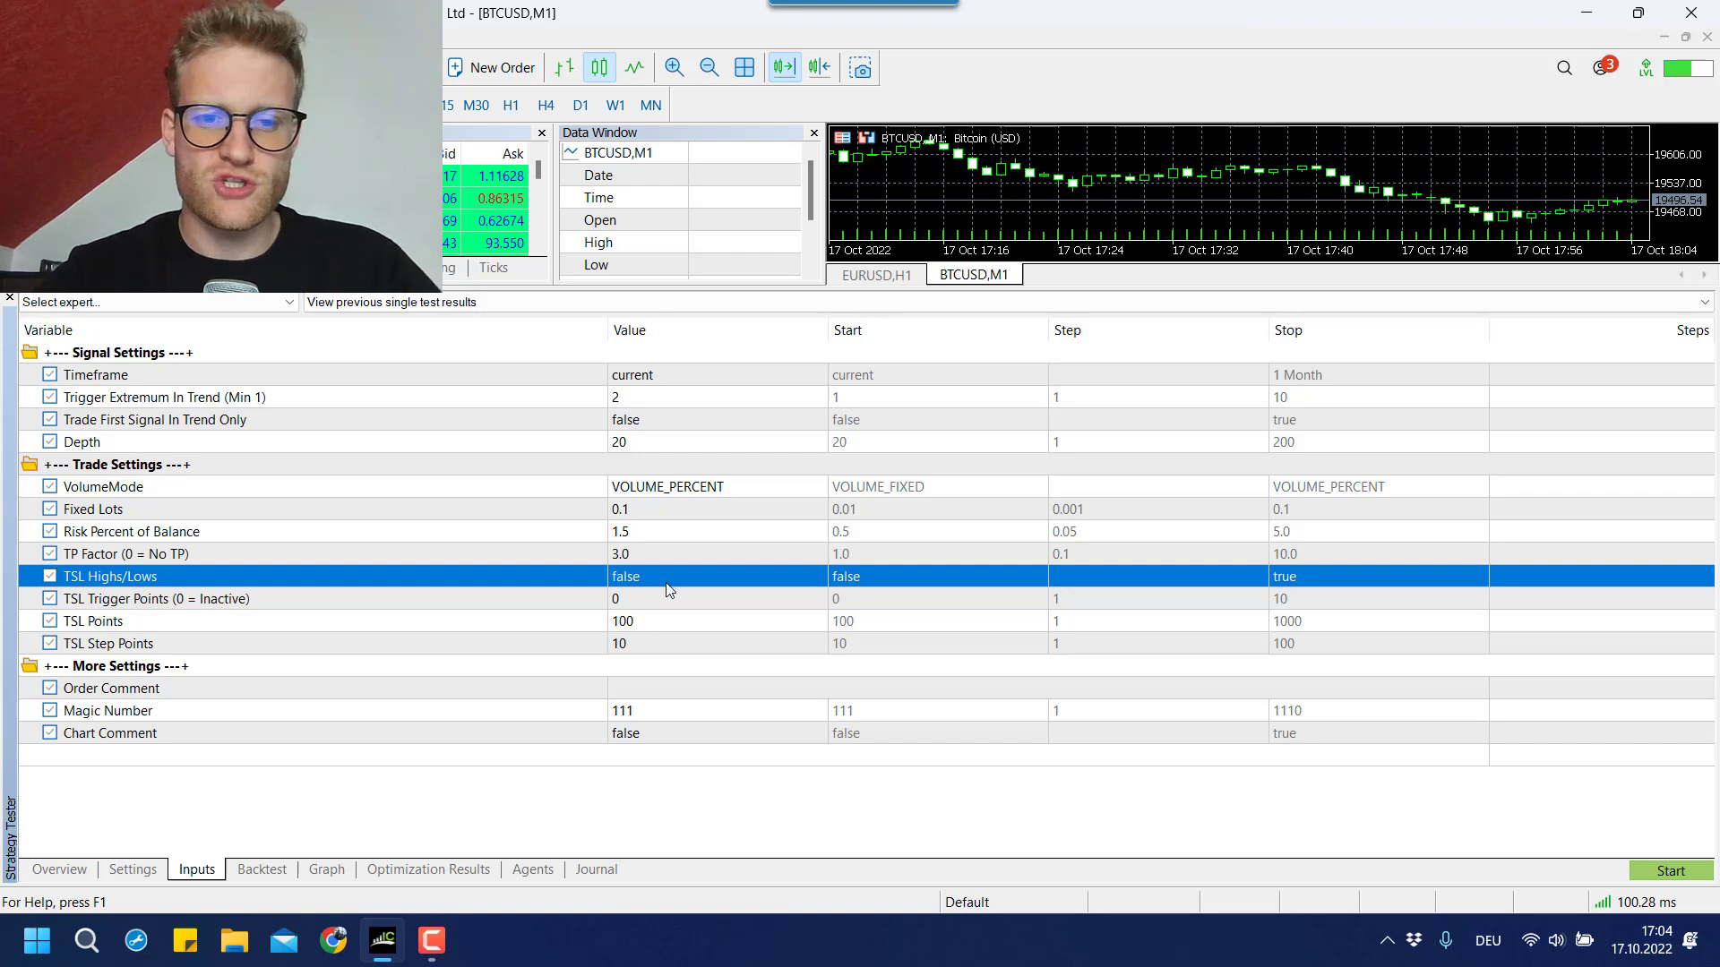
Go through the point-based trailing stop inputs and set TSL Trigger Points to 100.
left_click(665, 600)
key("Down")
key("Down")
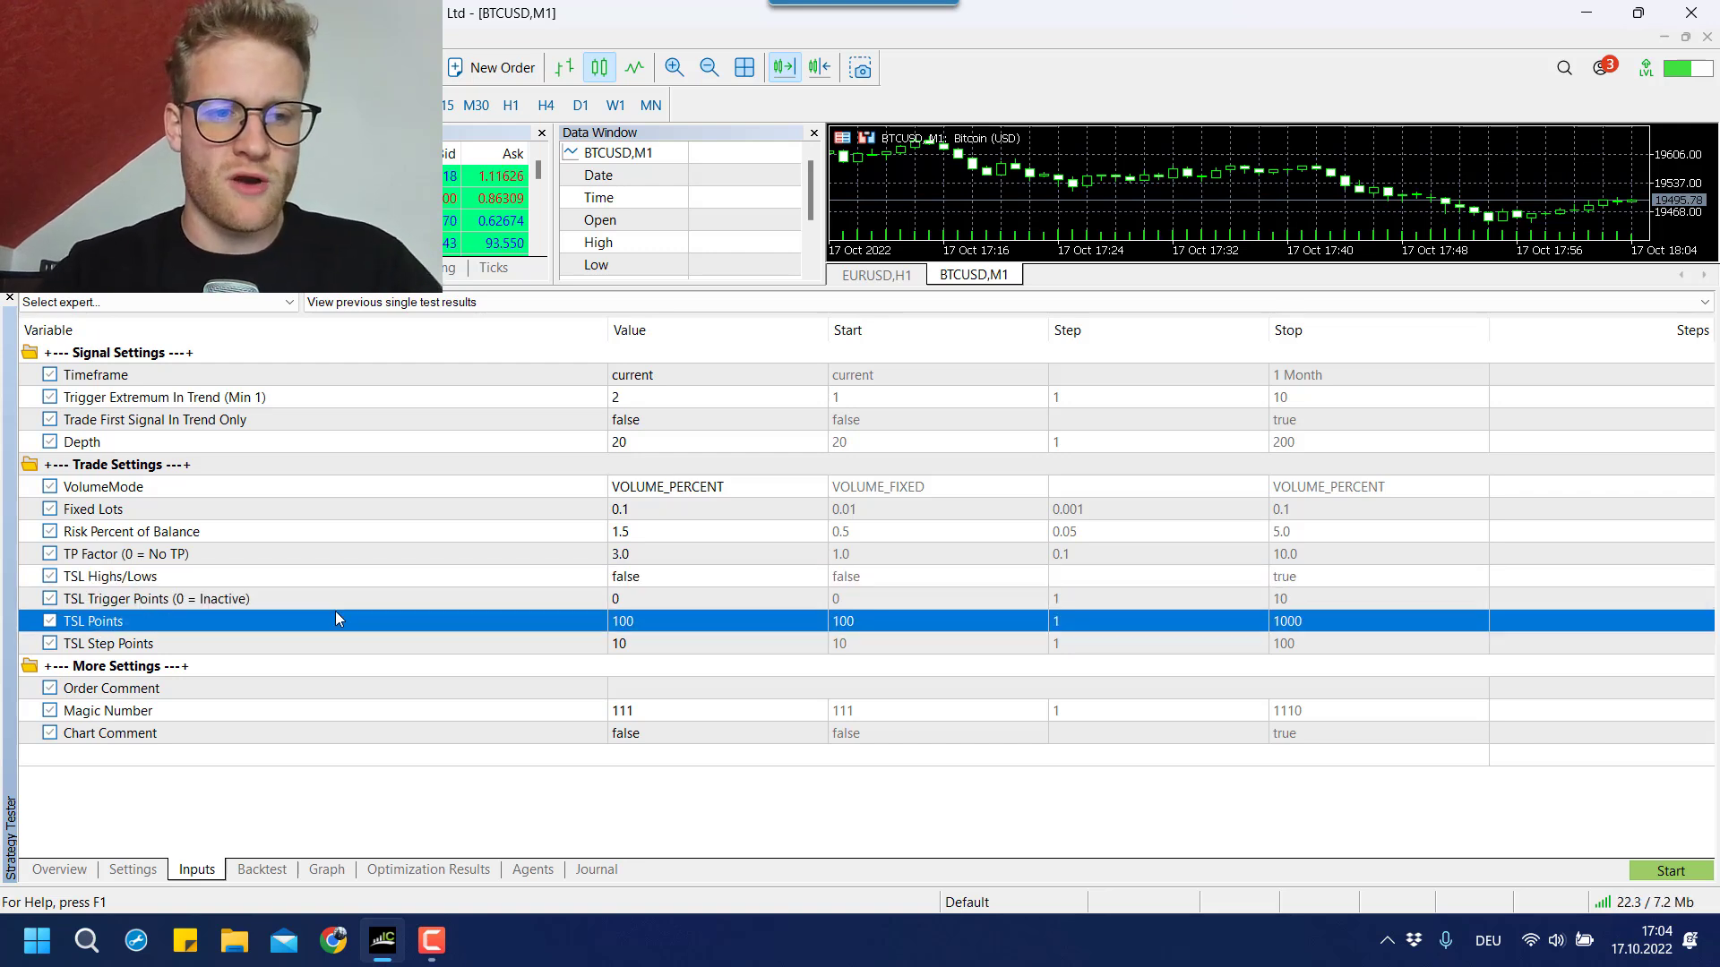
key("Up")
key("Up")
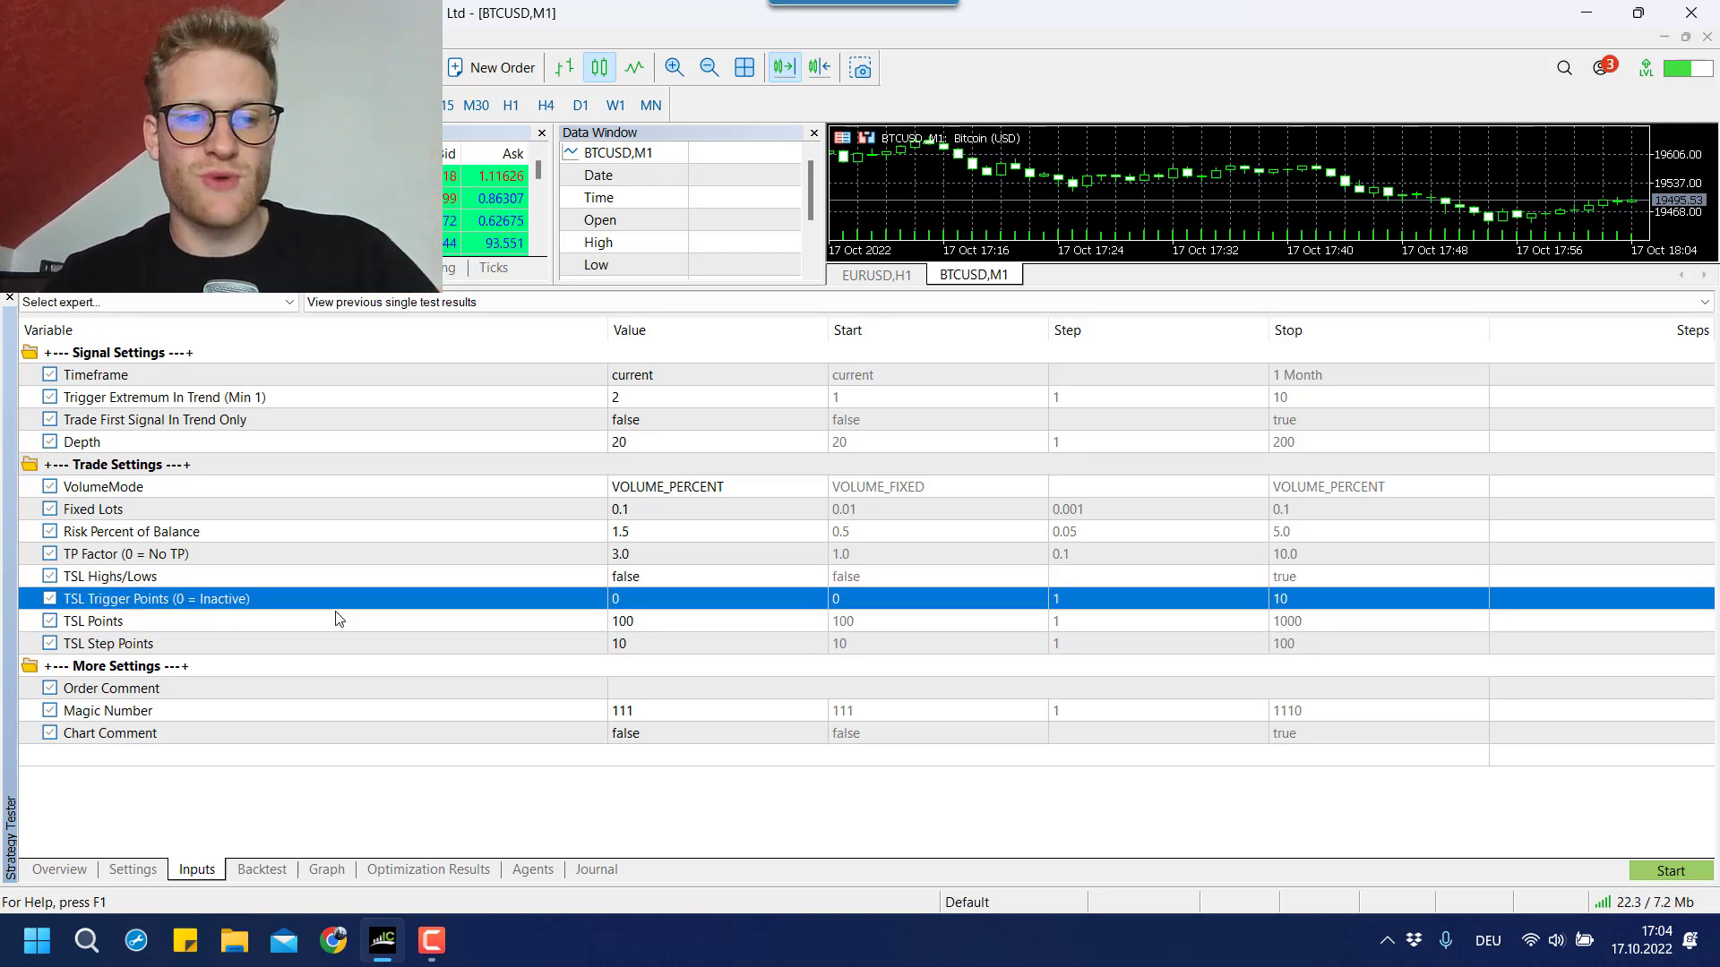
key("Down")
key("Down")
key("Up")
double_click(627, 599)
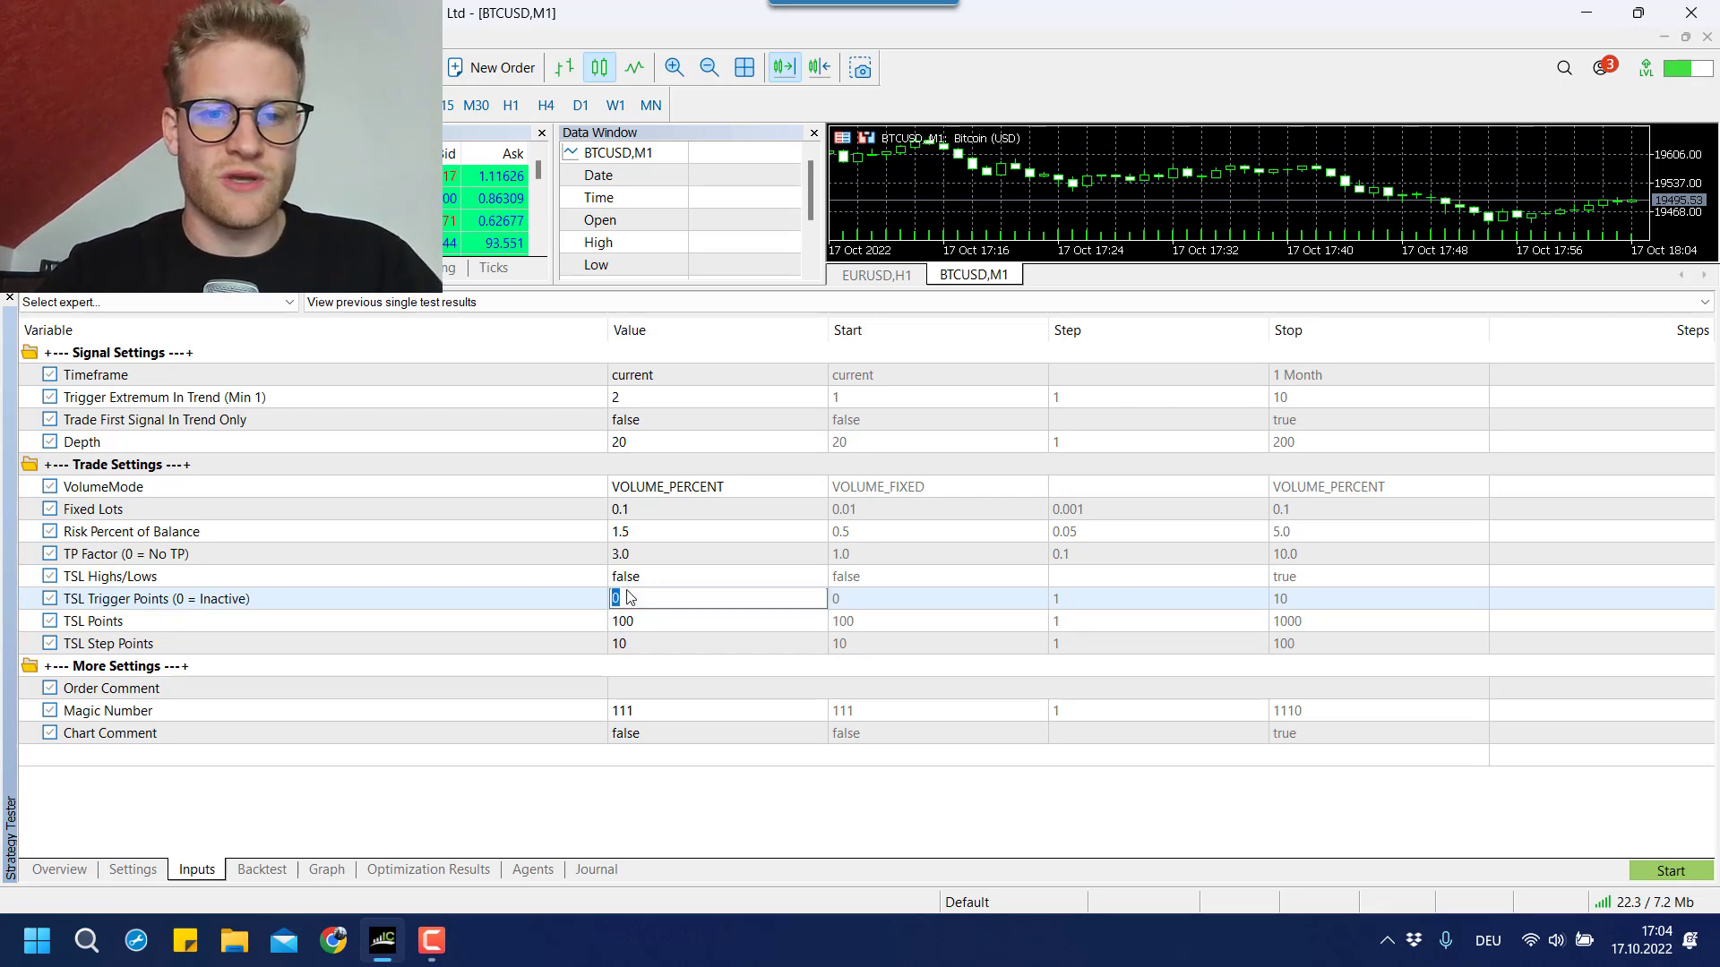
type("100")
left_click(667, 623)
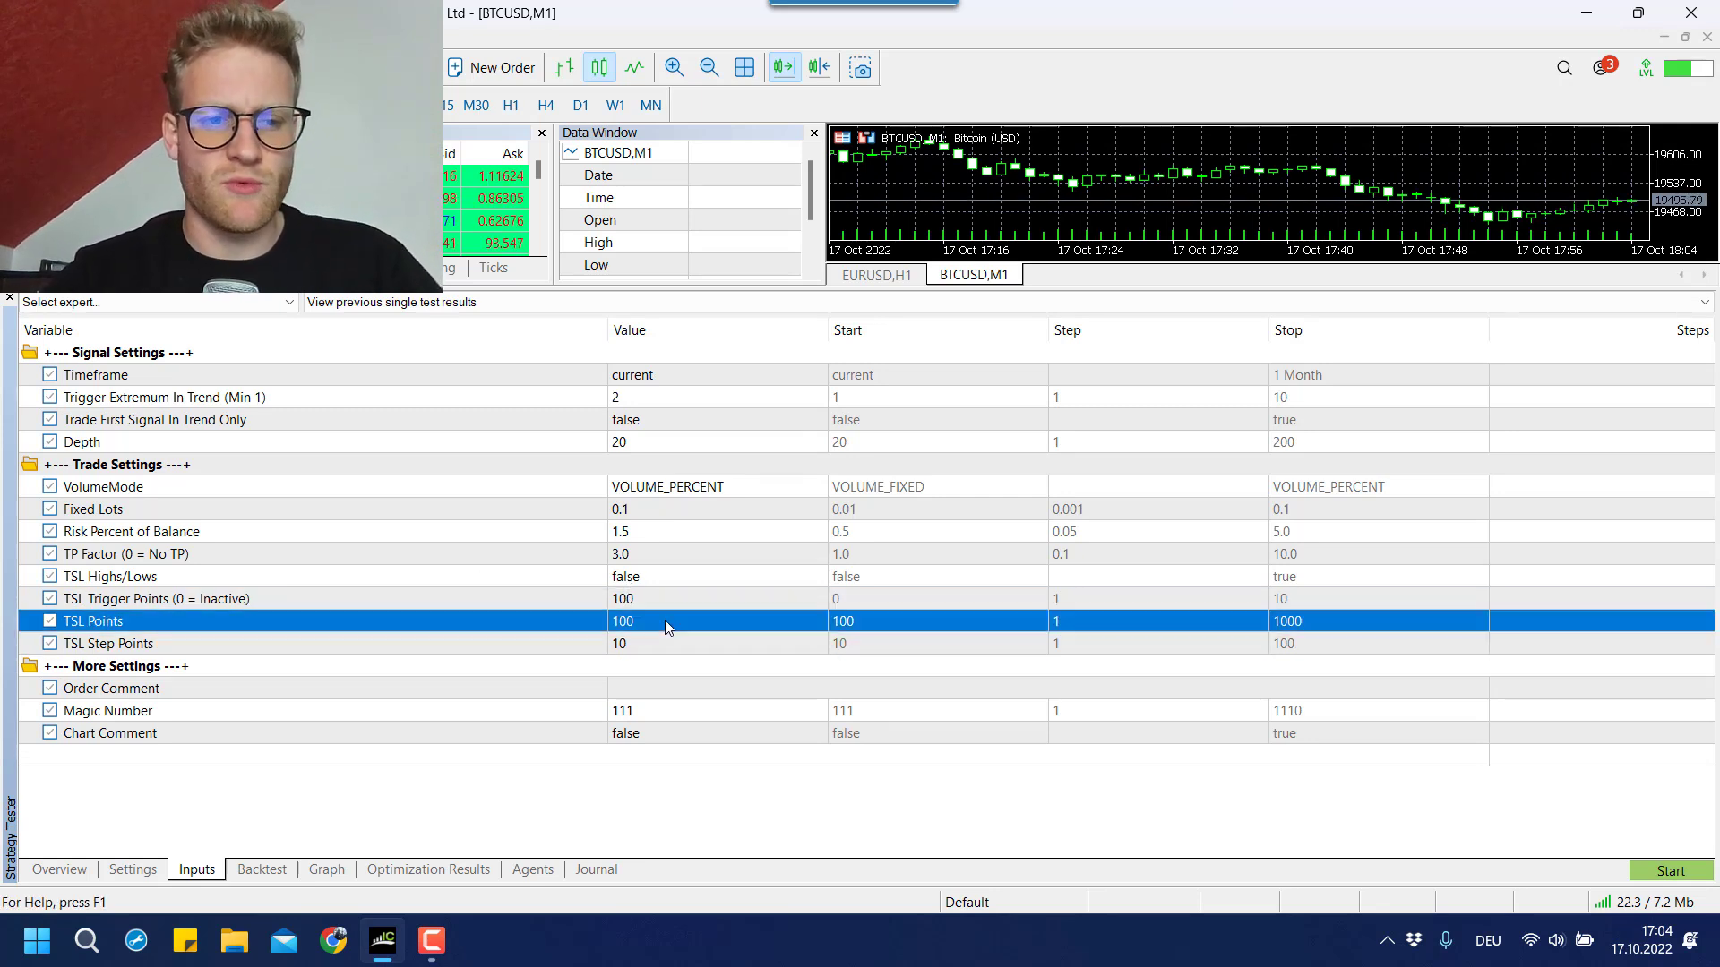
Set TSL Points to 20 in the Trade Settings.
double_click(668, 624)
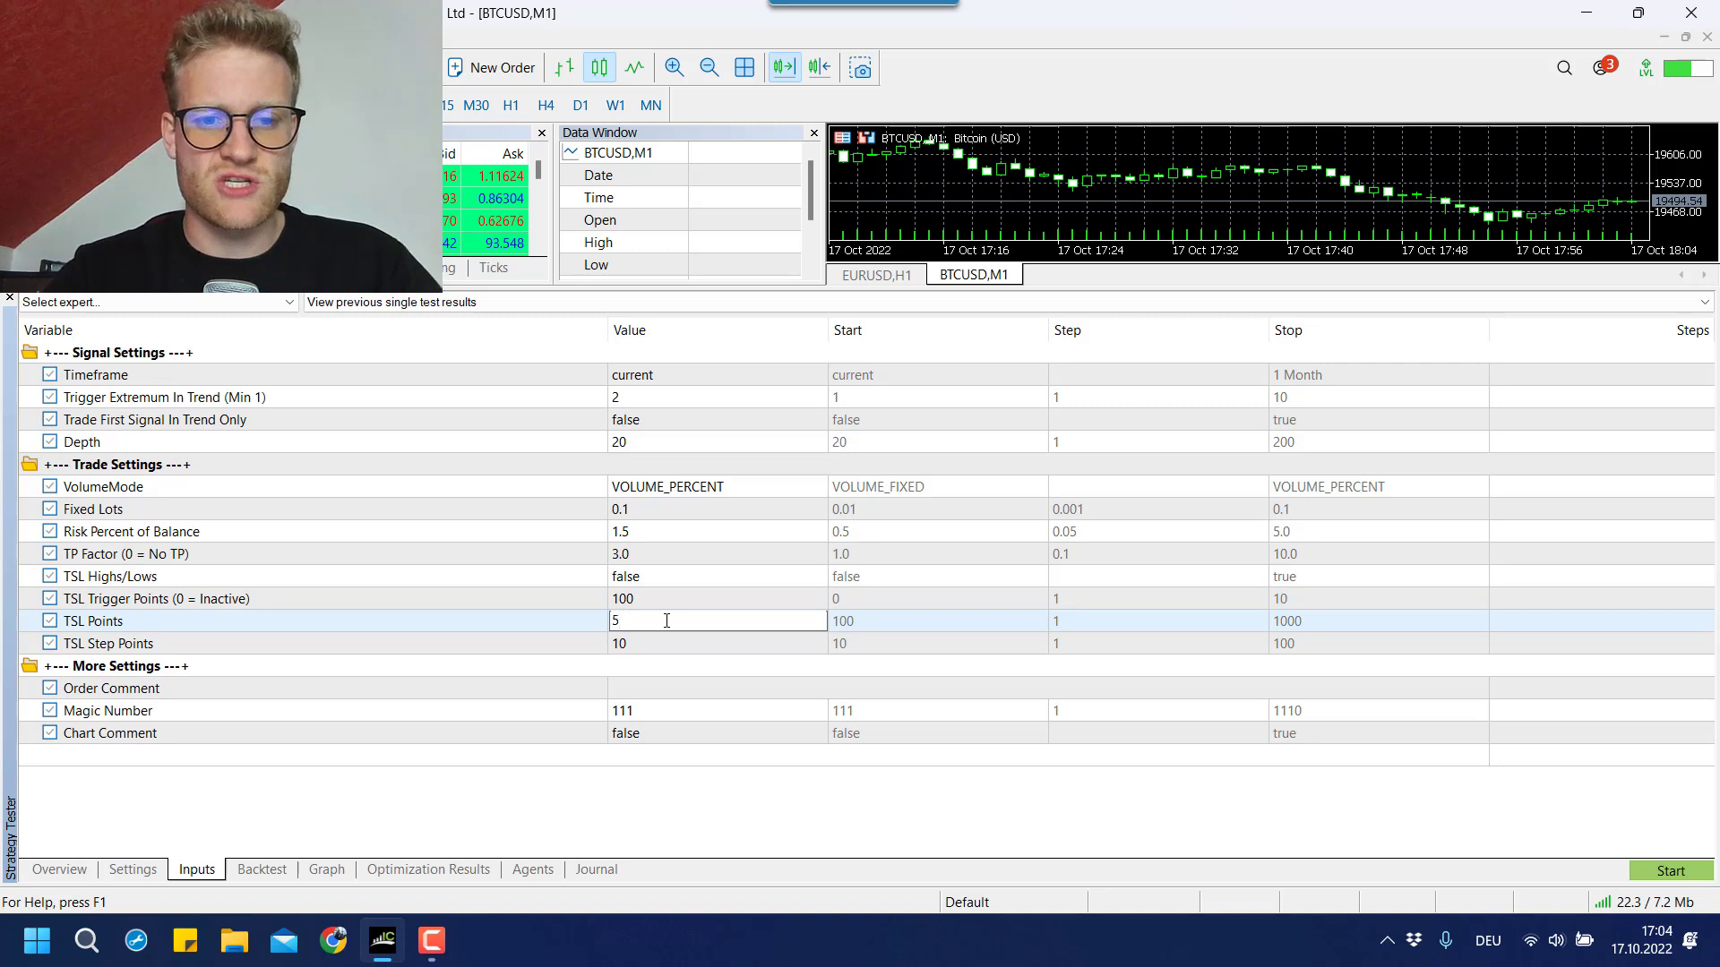
type("20")
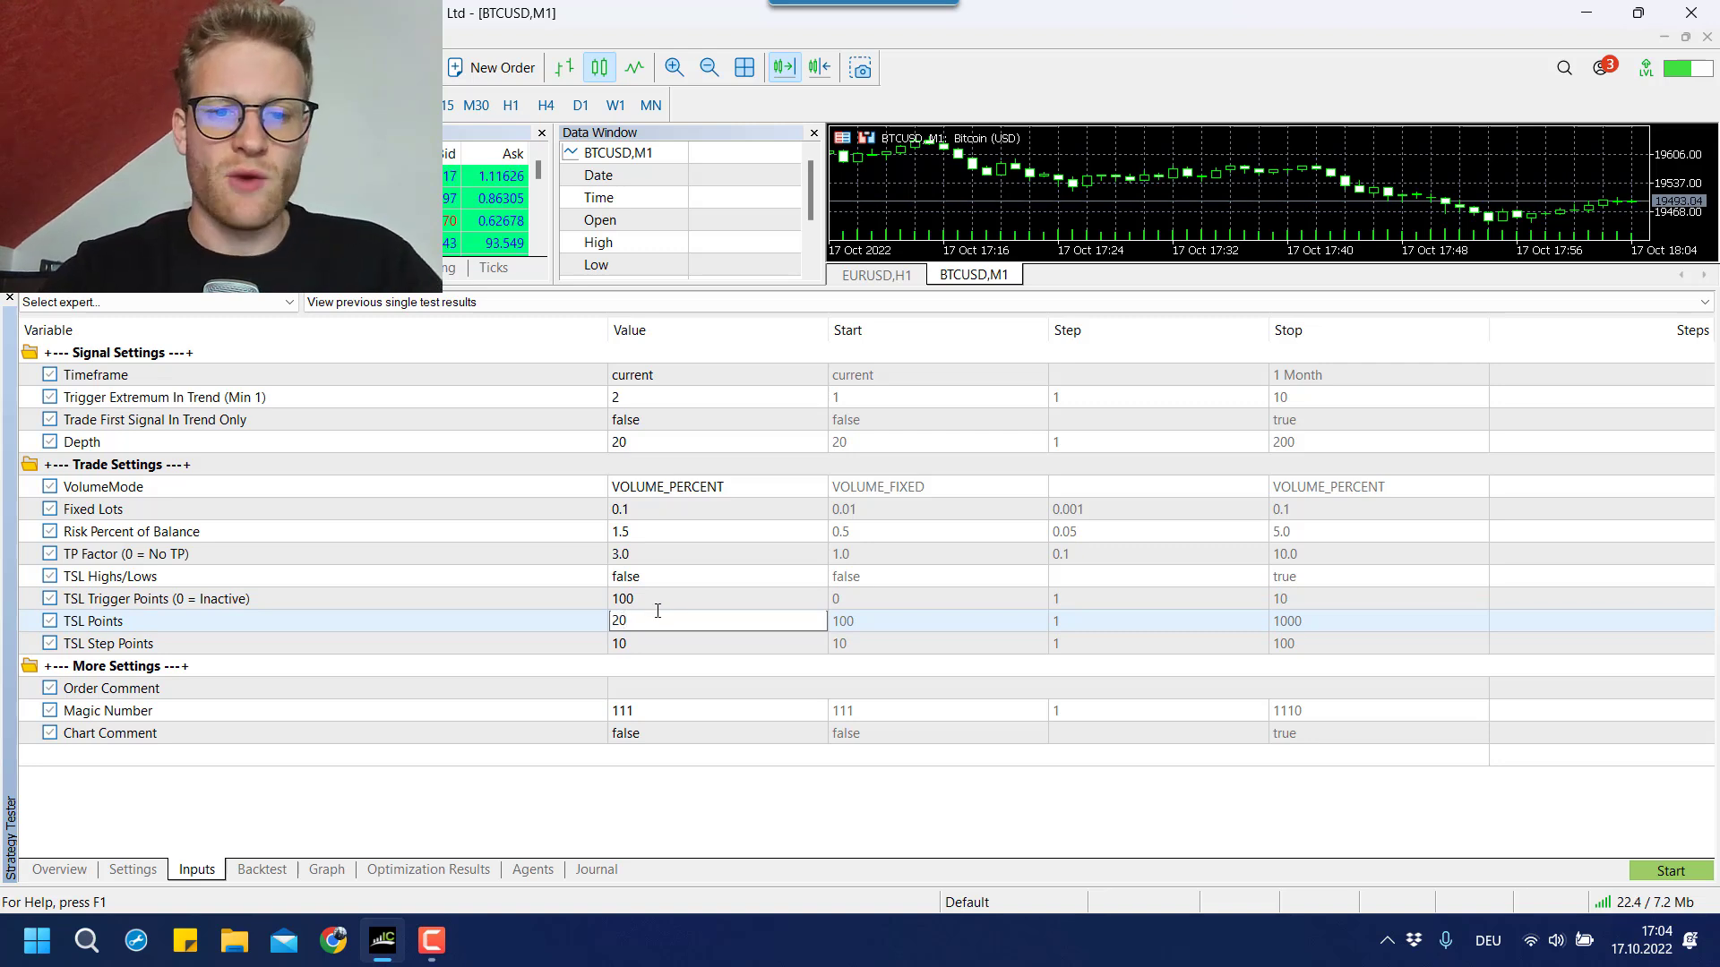
left_click(642, 645)
left_click(638, 624)
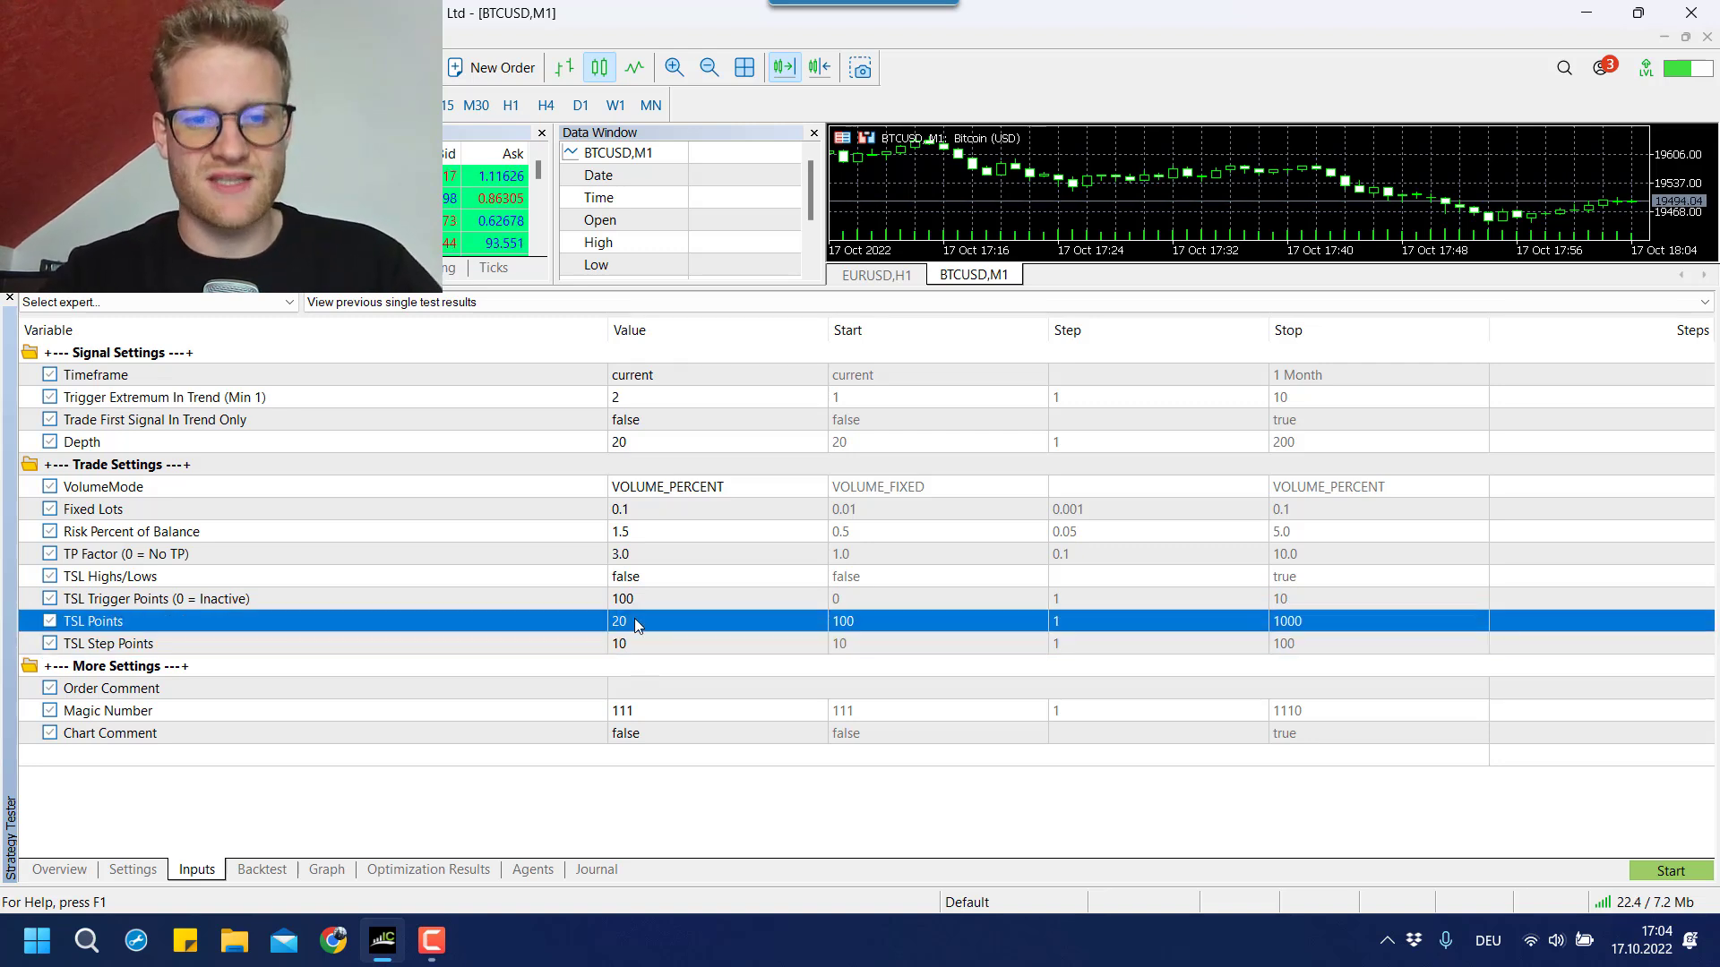
left_click(638, 624)
Compare the TSL Step Points input with TSL Points without editing either value.
left_click(637, 644)
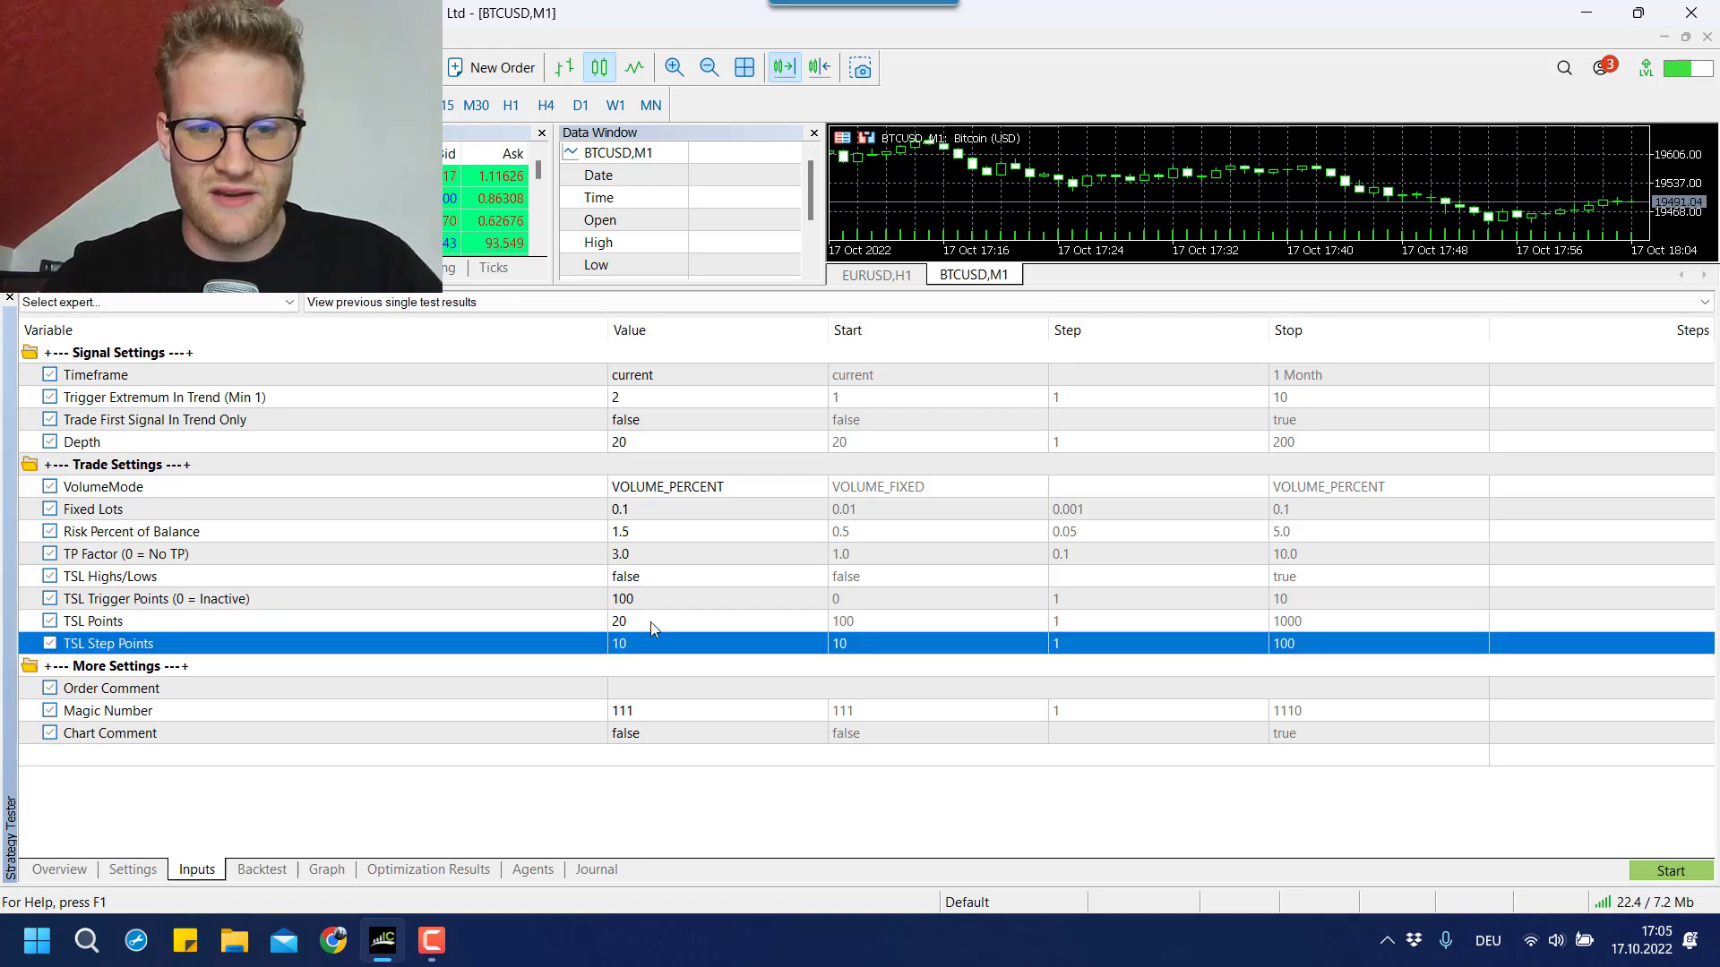
left_click(650, 621)
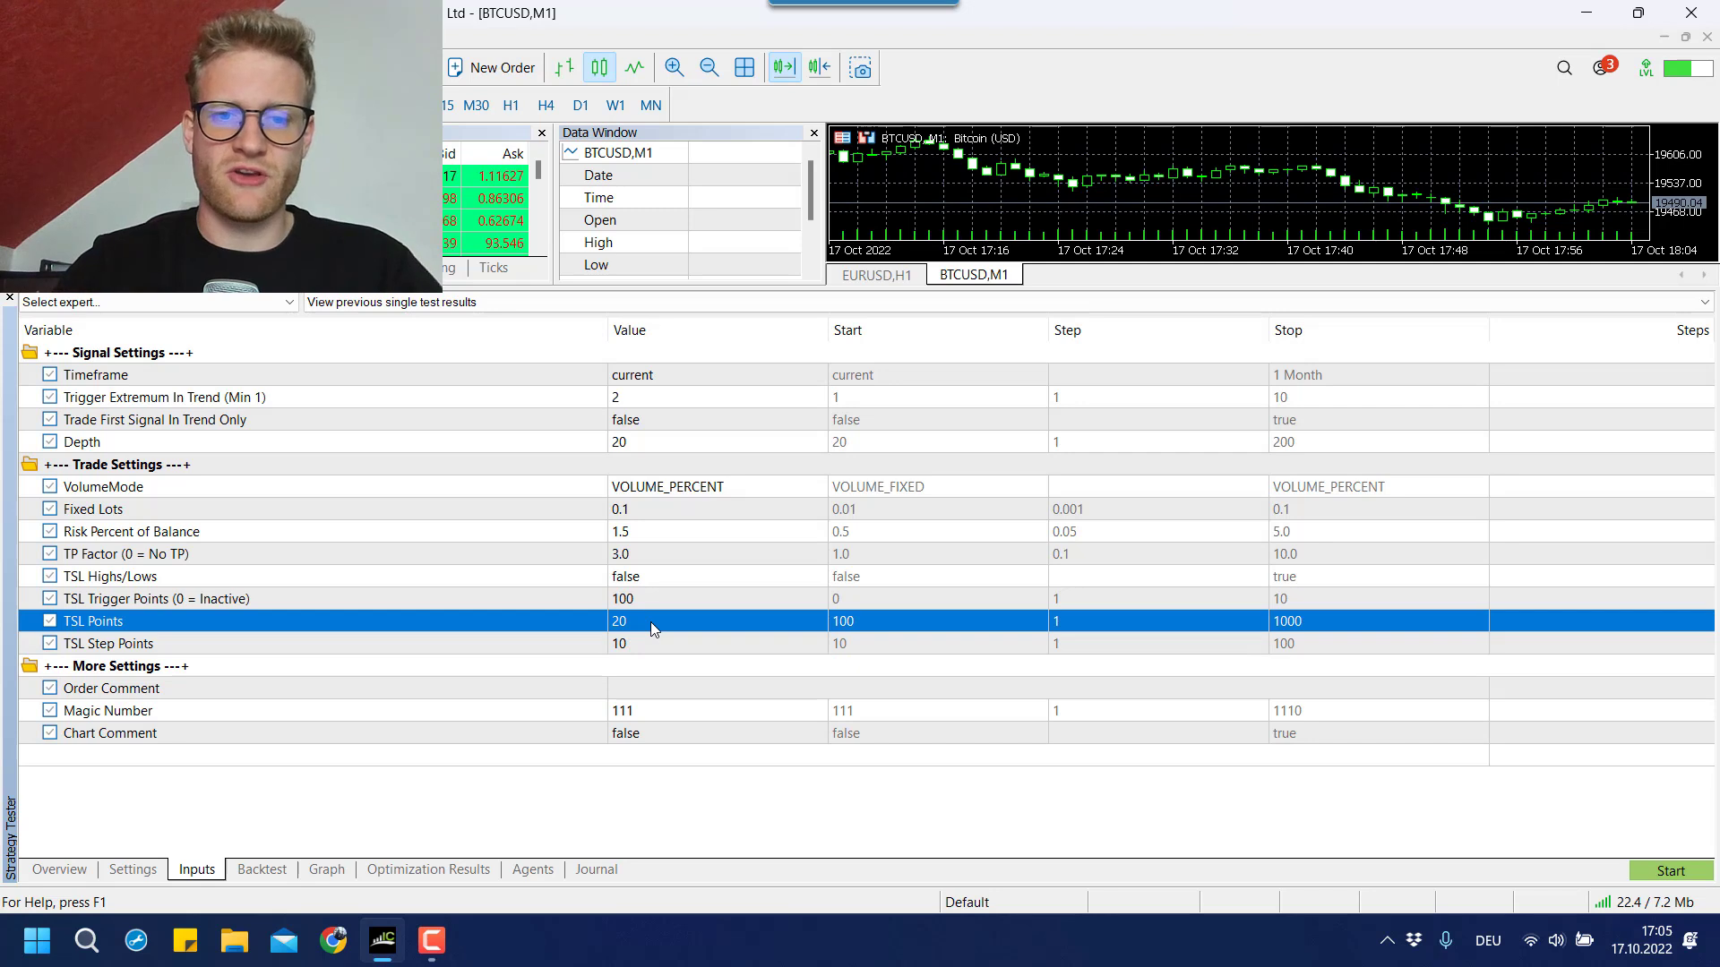
left_click(645, 644)
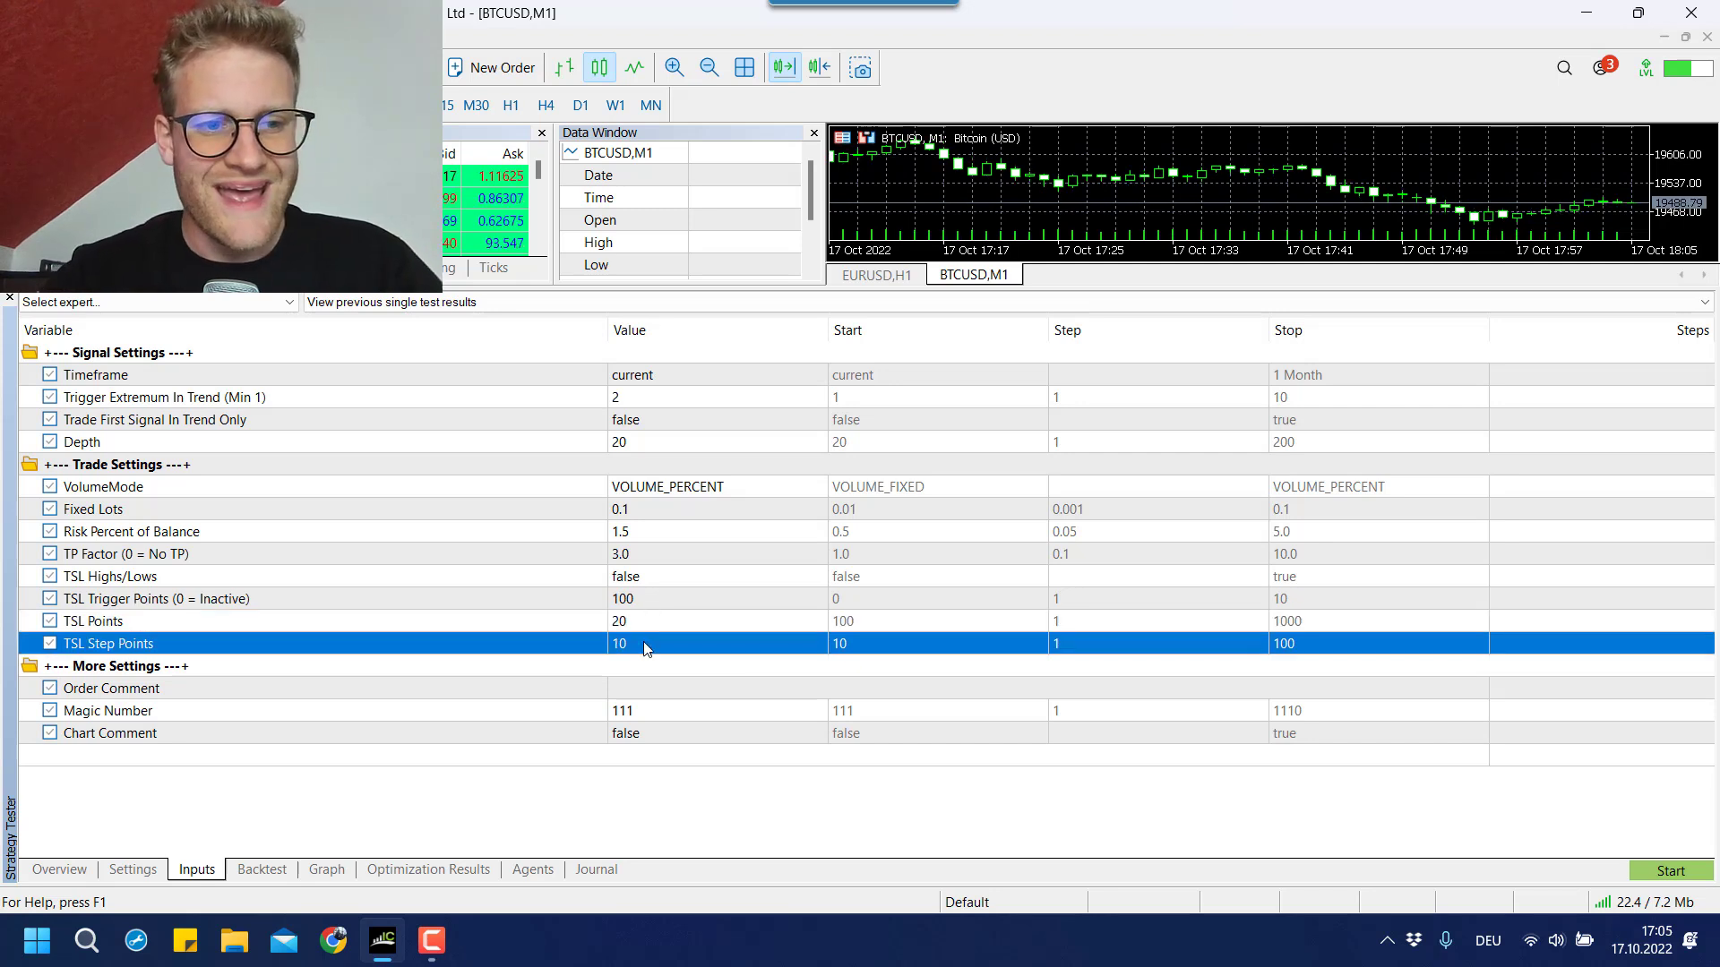
left_click(643, 645)
left_click(598, 650)
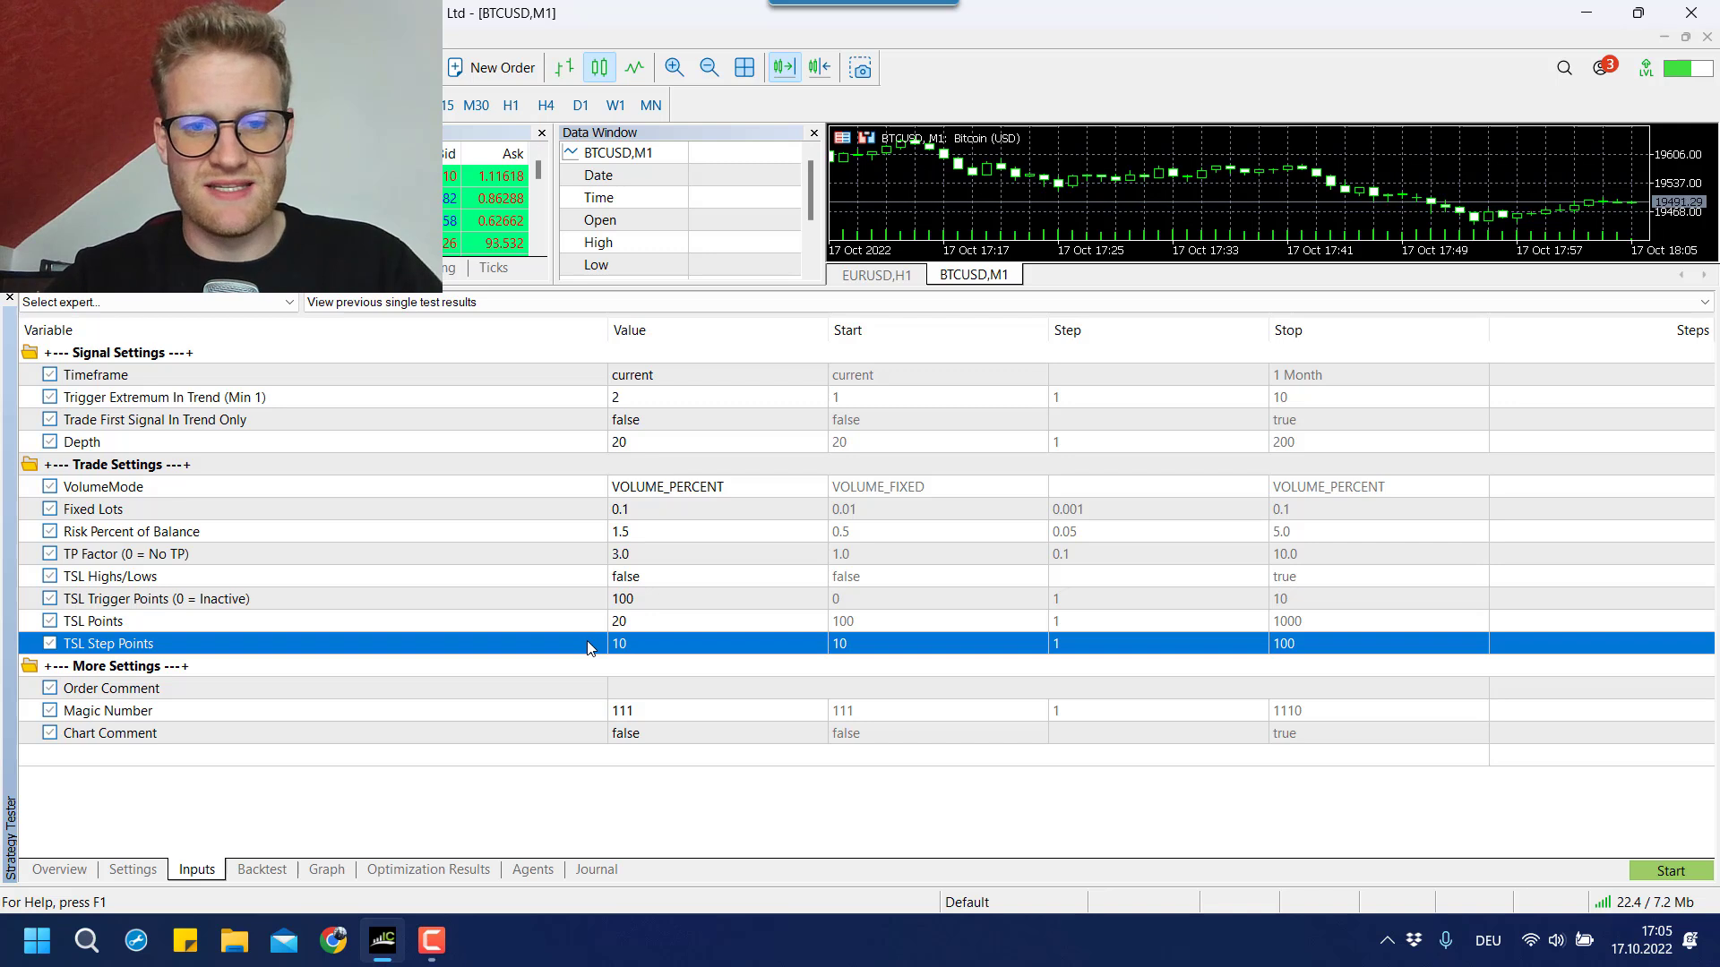
left_click(655, 643)
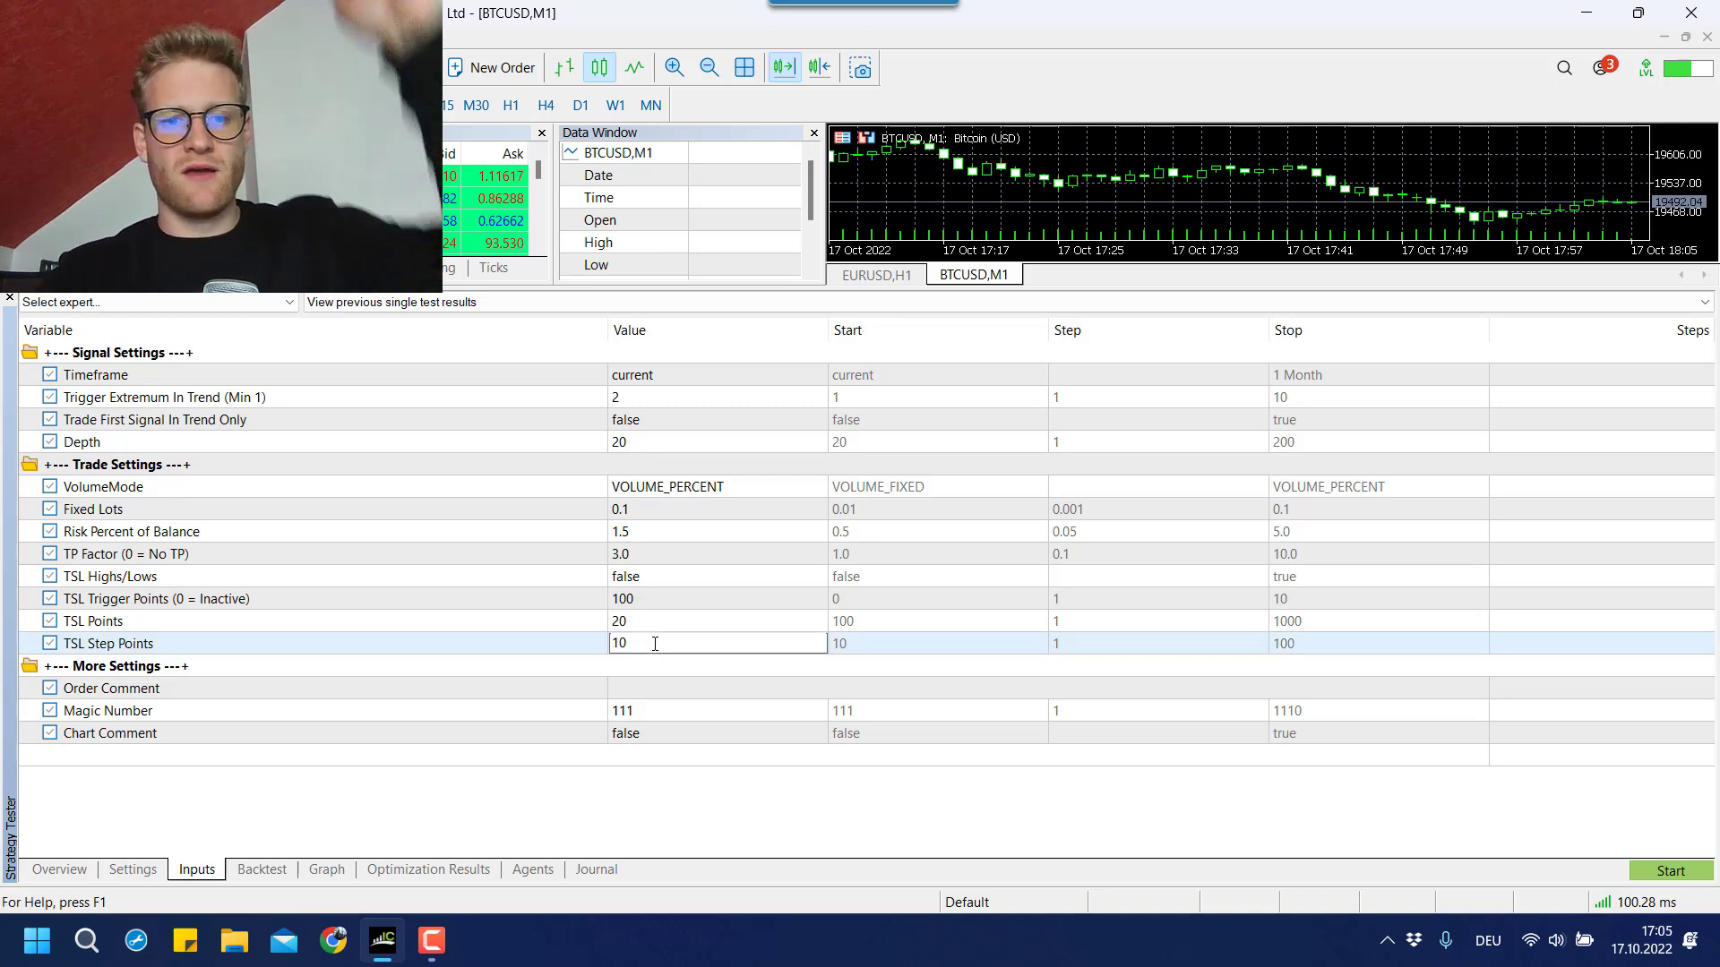
left_click(632, 621)
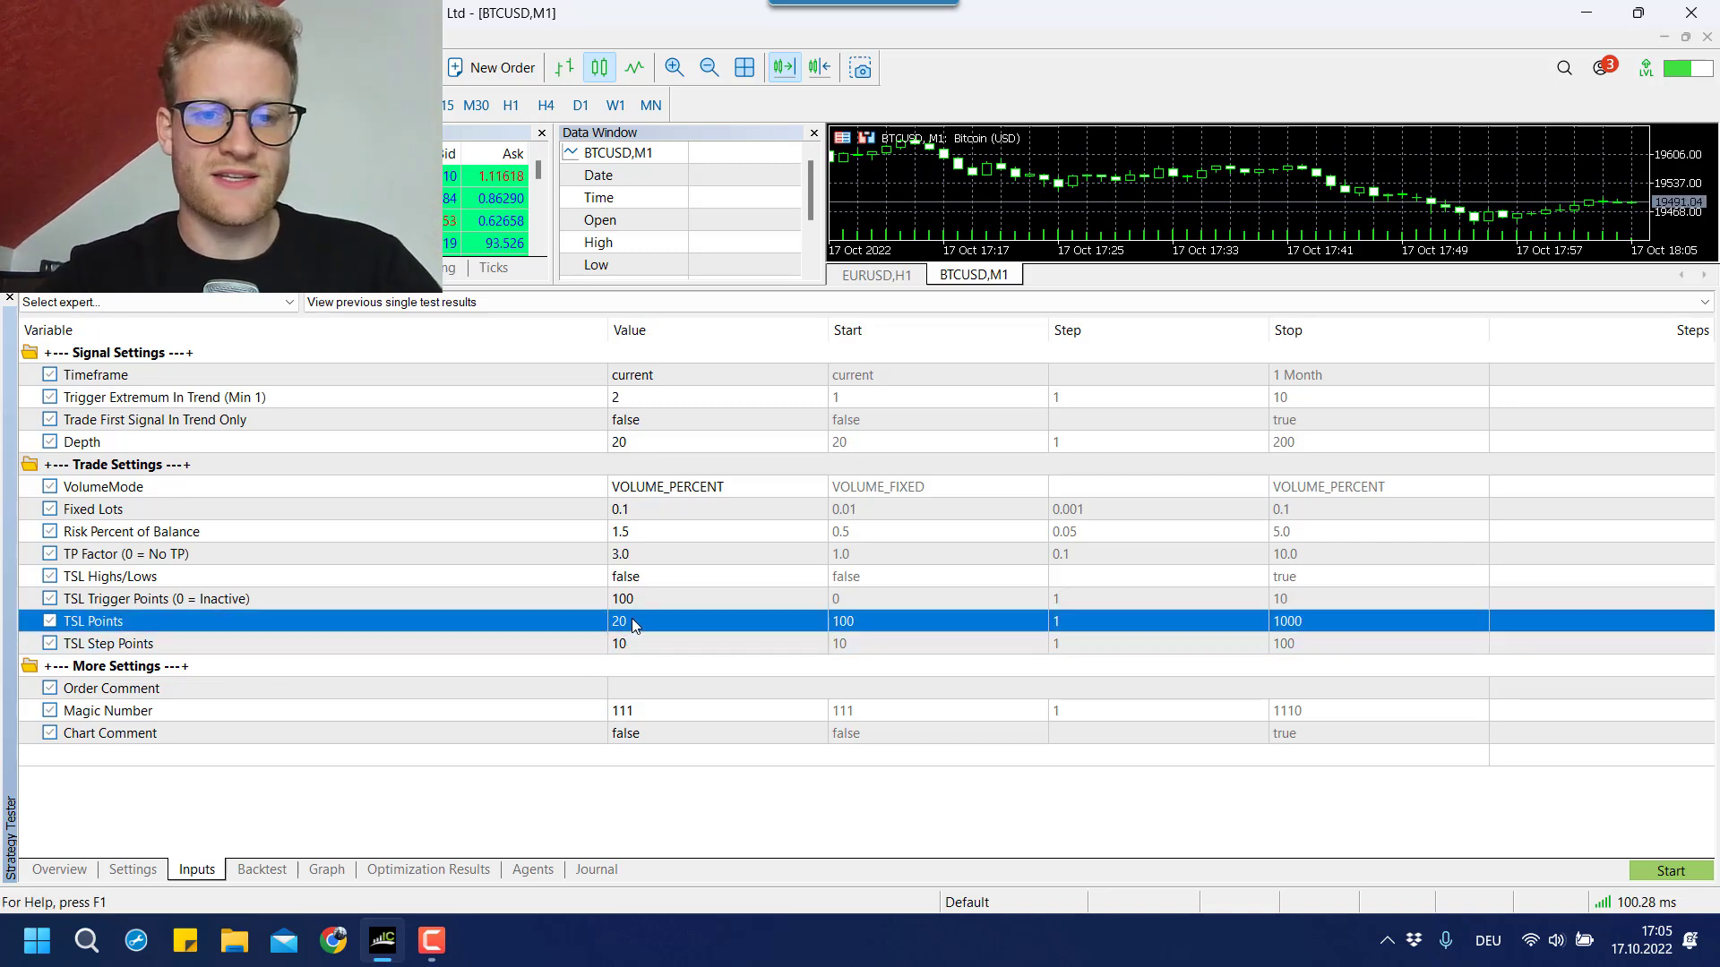
Review the Trade Settings inputs from VolumeMode down to TSL Step Points.
left_click(602, 486)
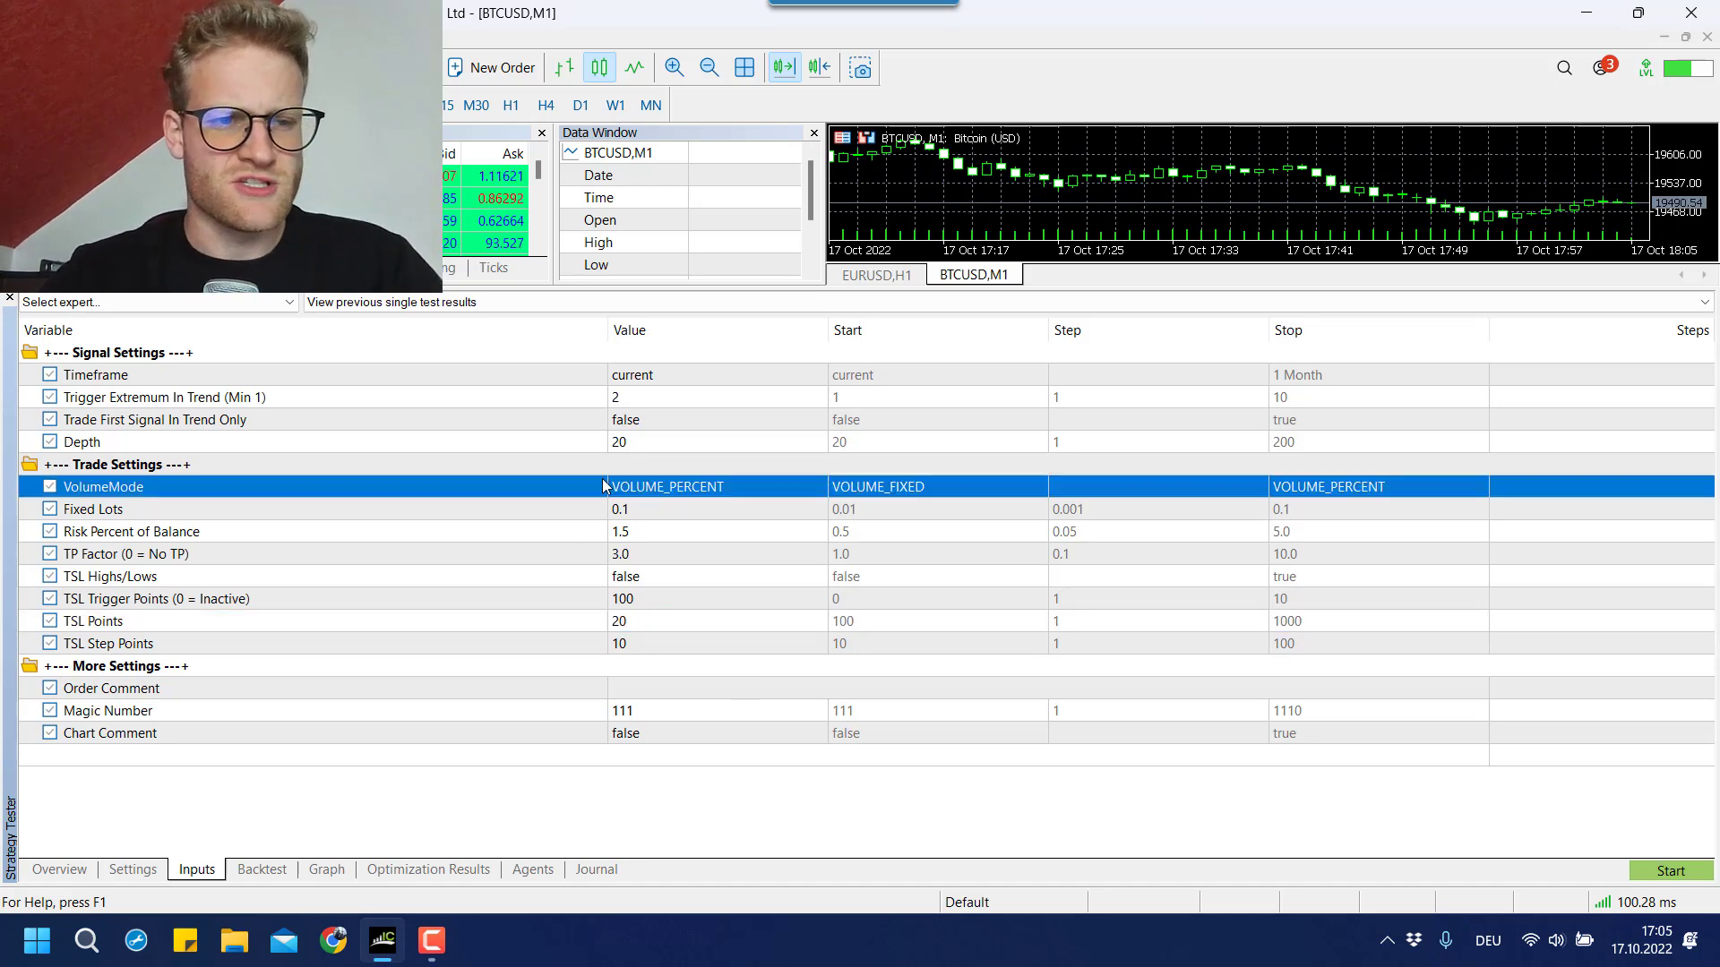
key("Down")
key("Down")
key("Down")
key("Down")
key("Down")
key("Down")
key("Up")
key("Up")
key("Up")
key("Up")
key("Up")
key("Down")
key("Down")
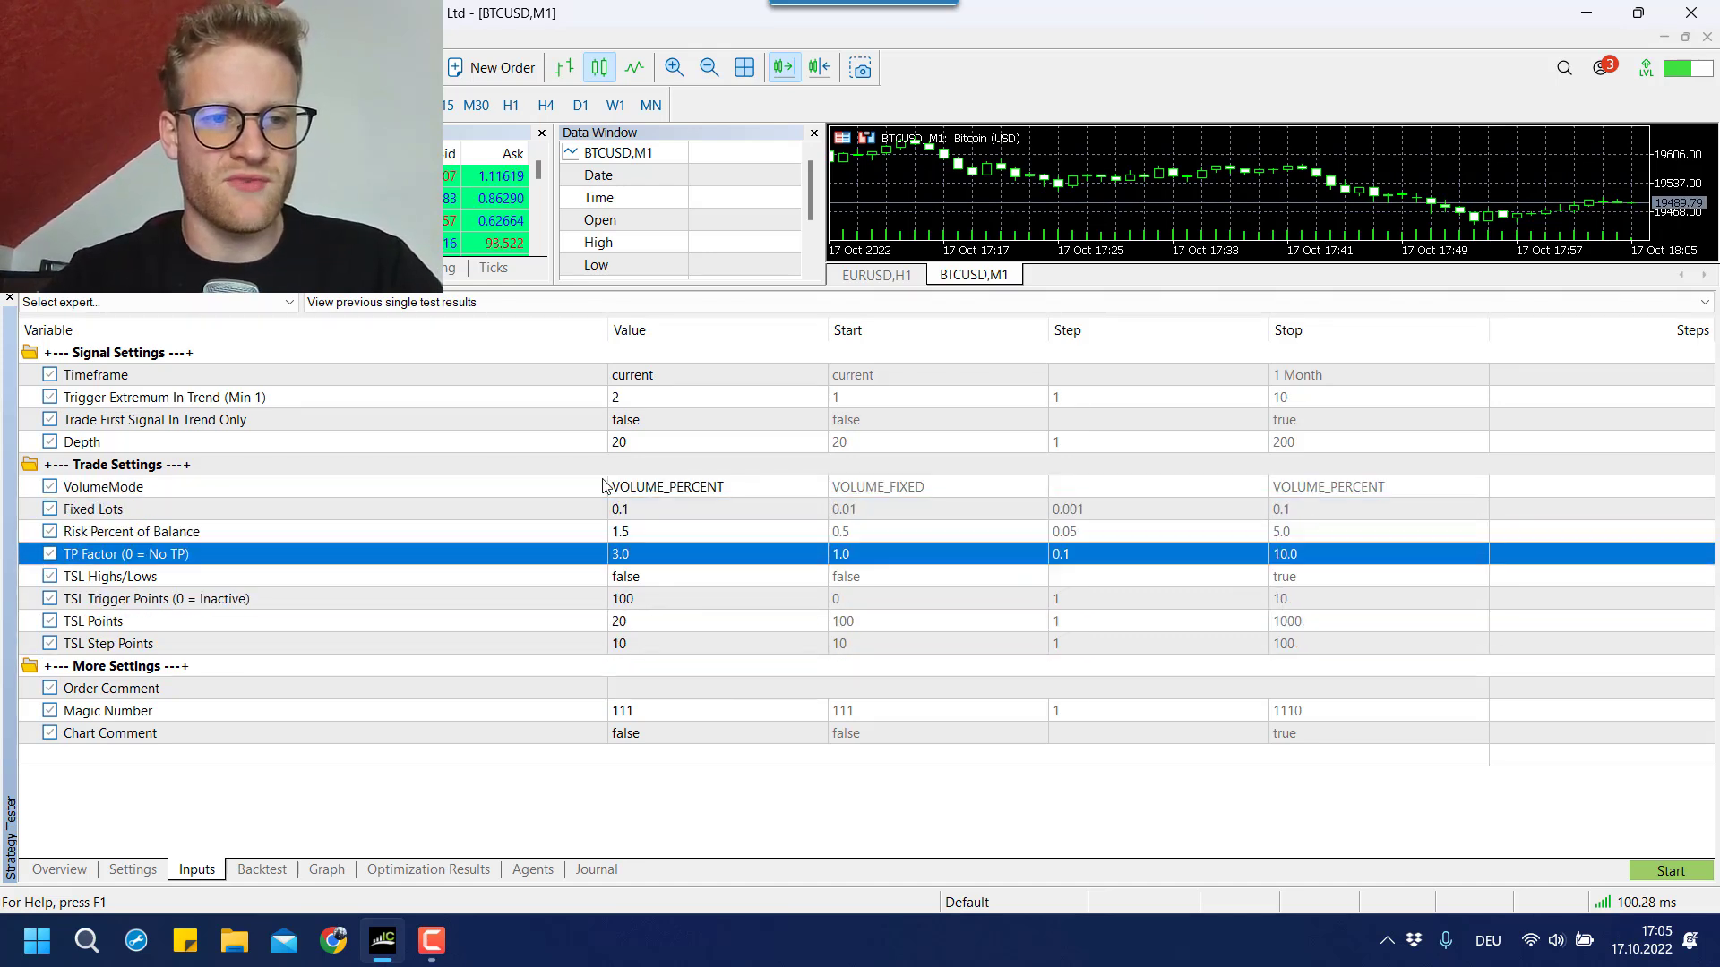
key("Up")
key("Up")
key("Down")
key("Down")
key("Down")
key("Down")
key("Down")
key("Down")
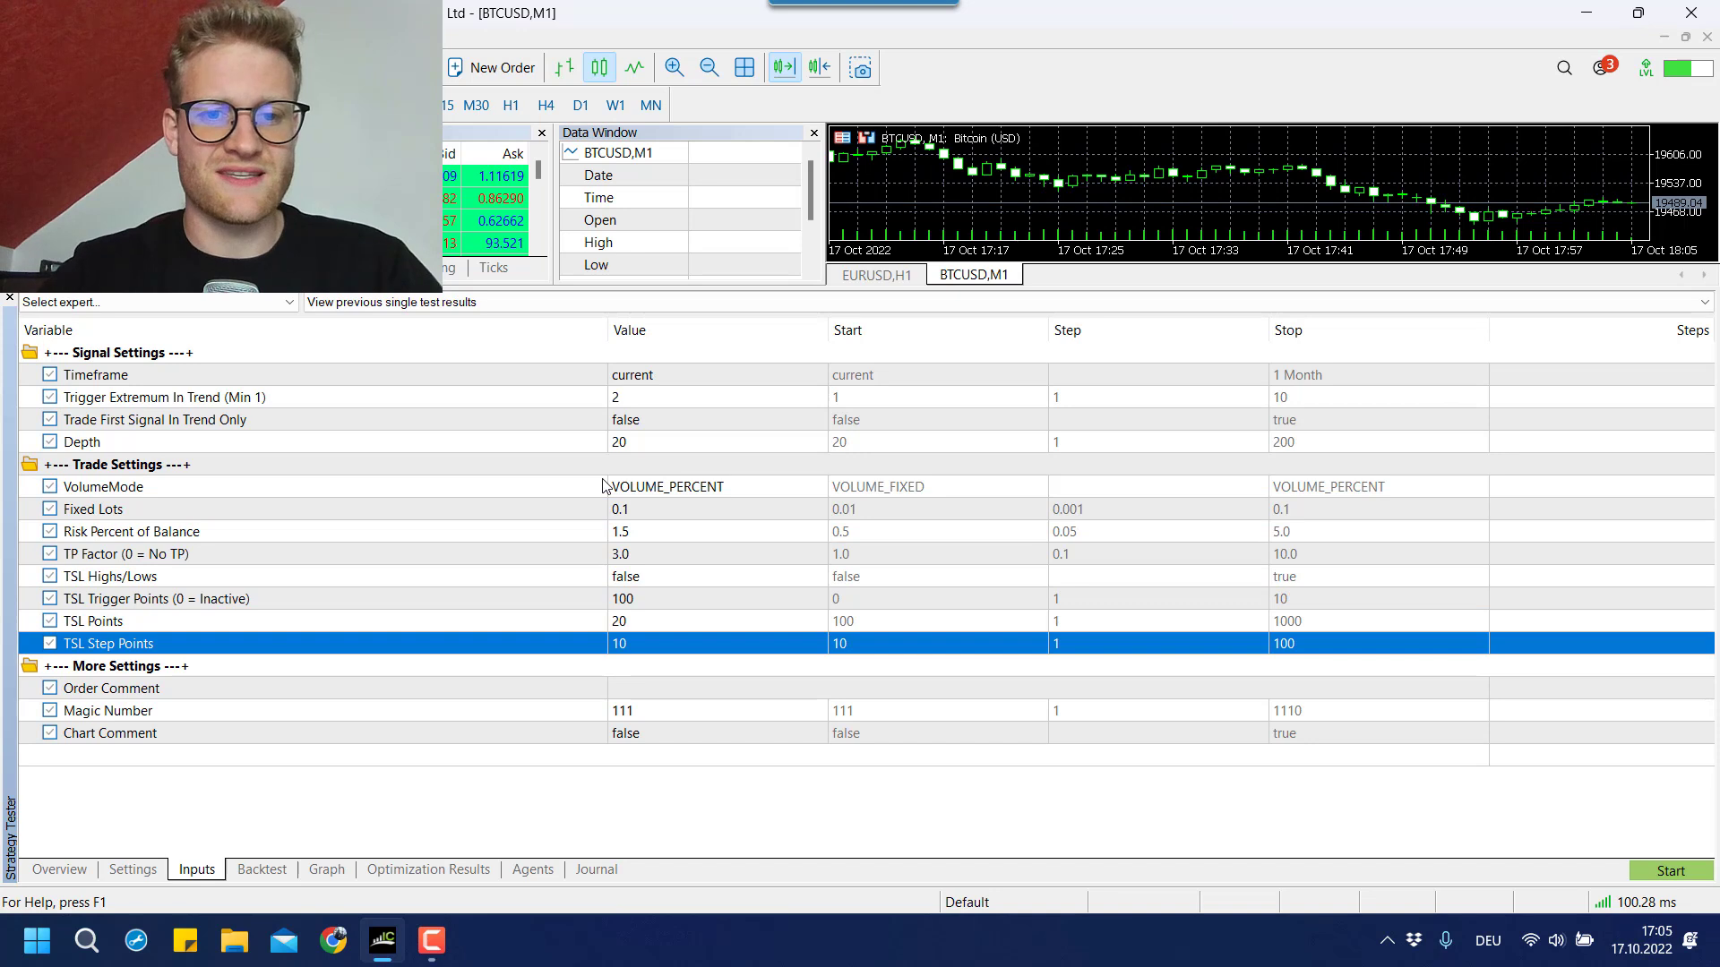
key("Up")
key("Up")
Set the Order Comment in the More Settings to "trend ea".
left_click(300, 669)
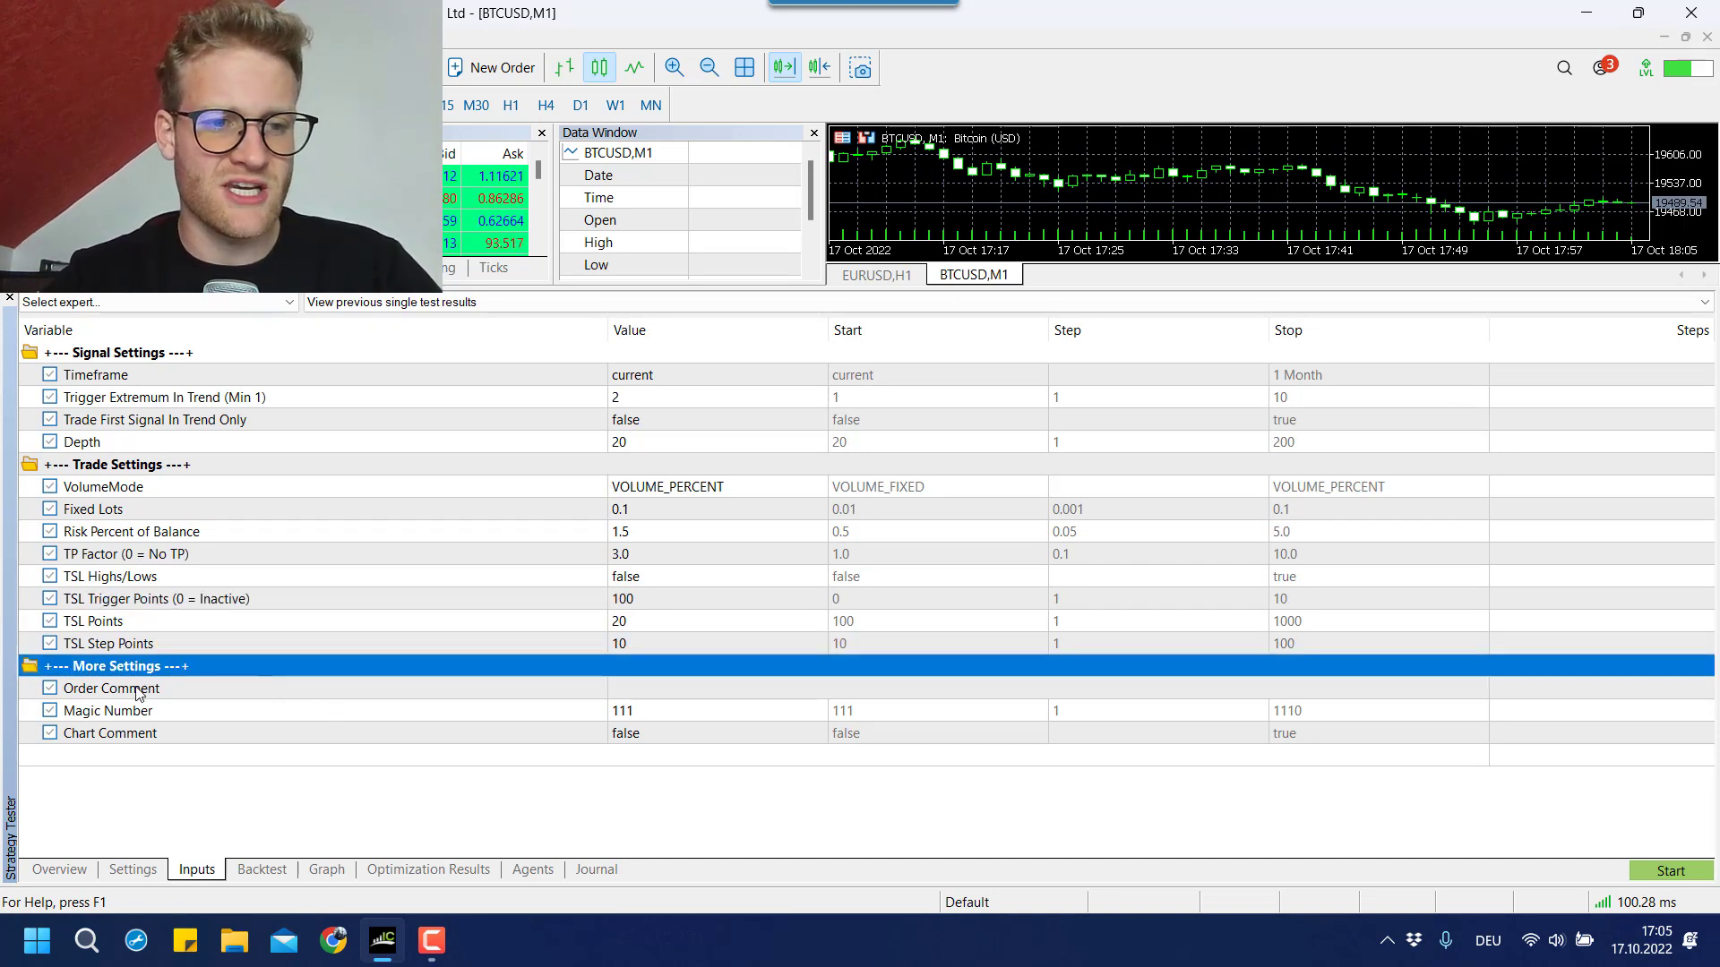
left_click(173, 696)
left_click(661, 687)
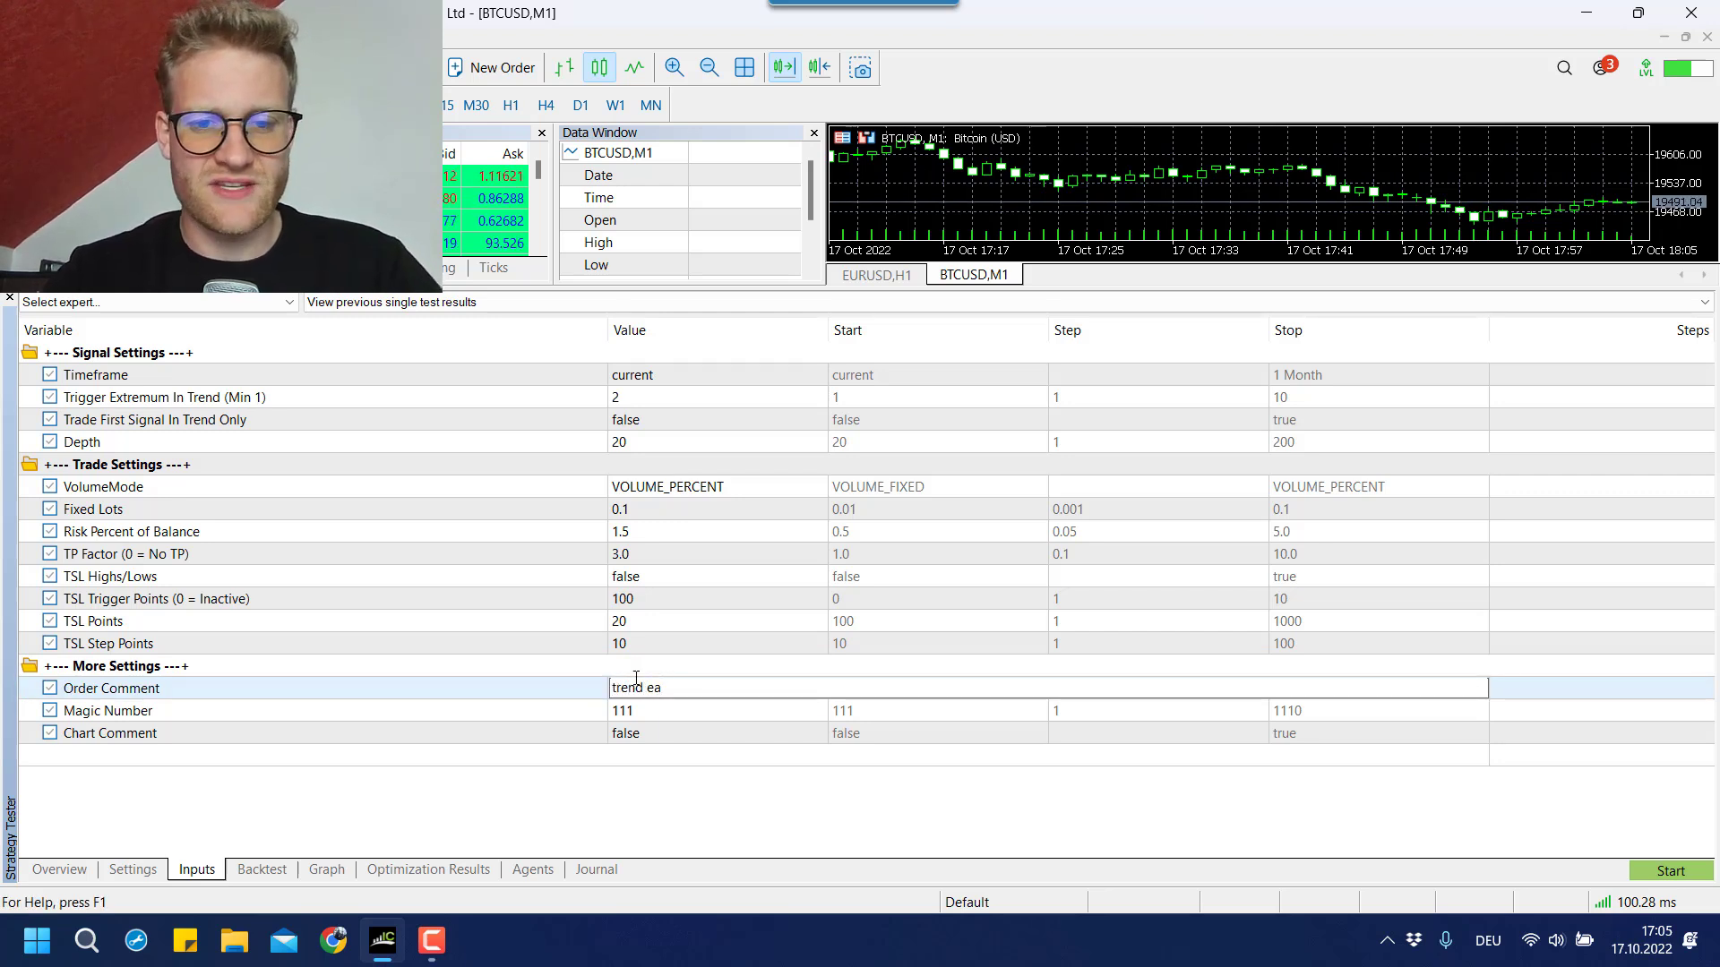
double_click(673, 687)
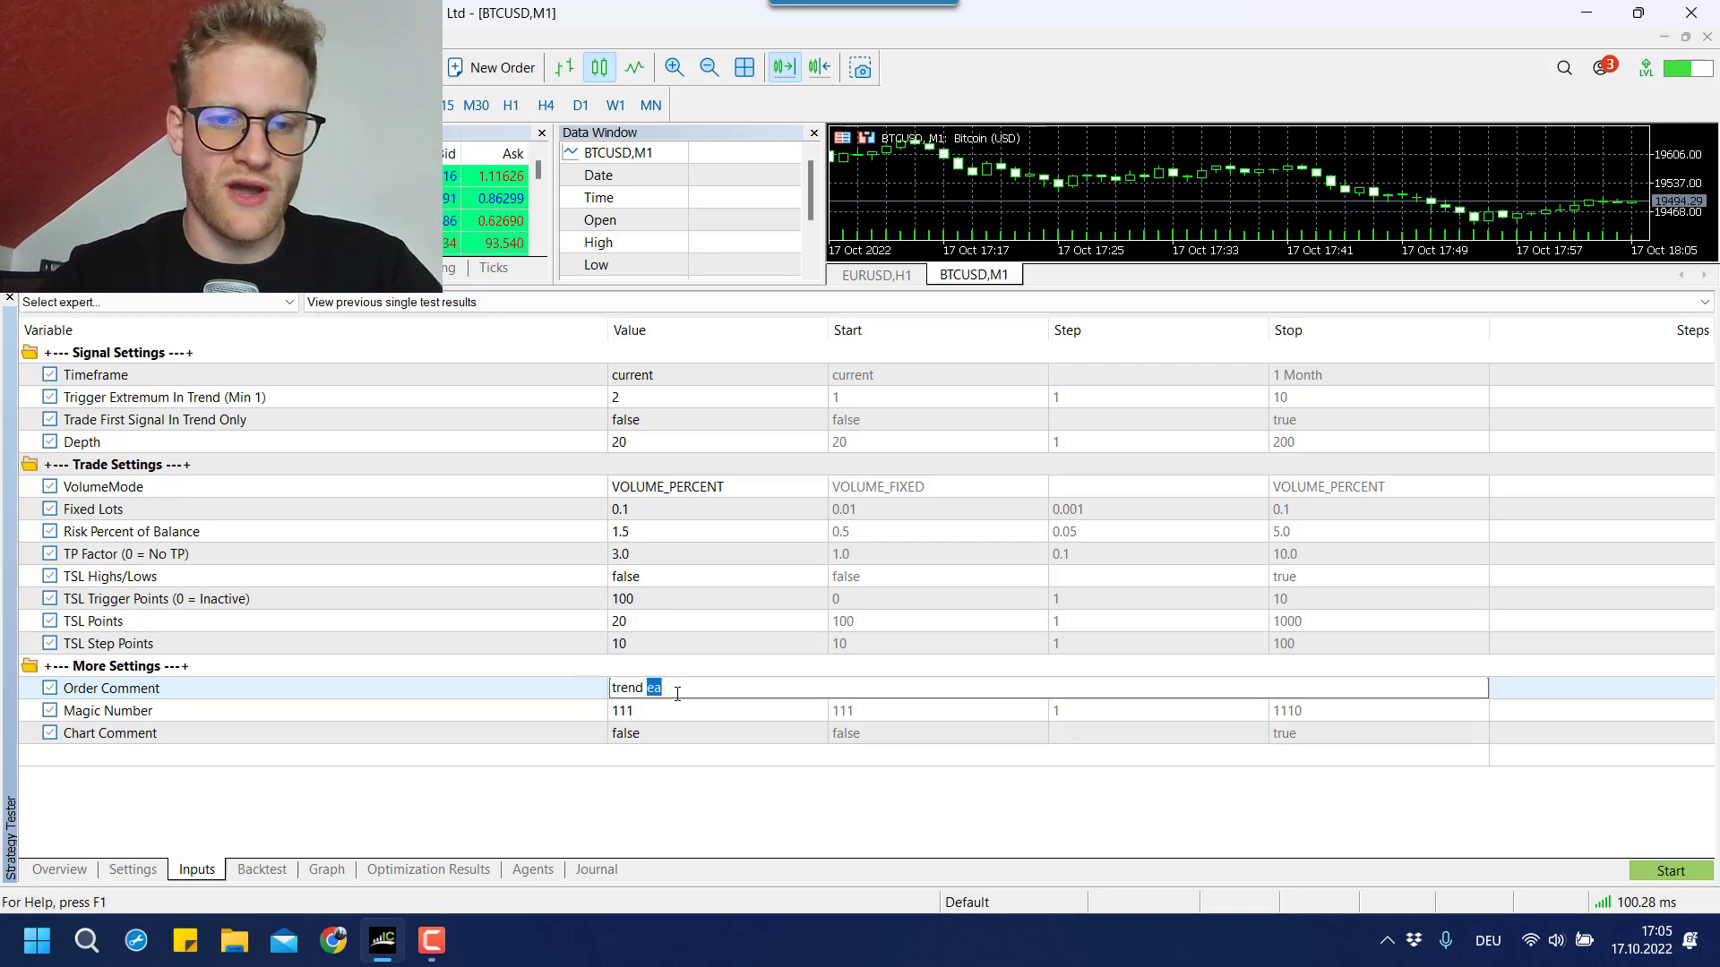
left_click(665, 708)
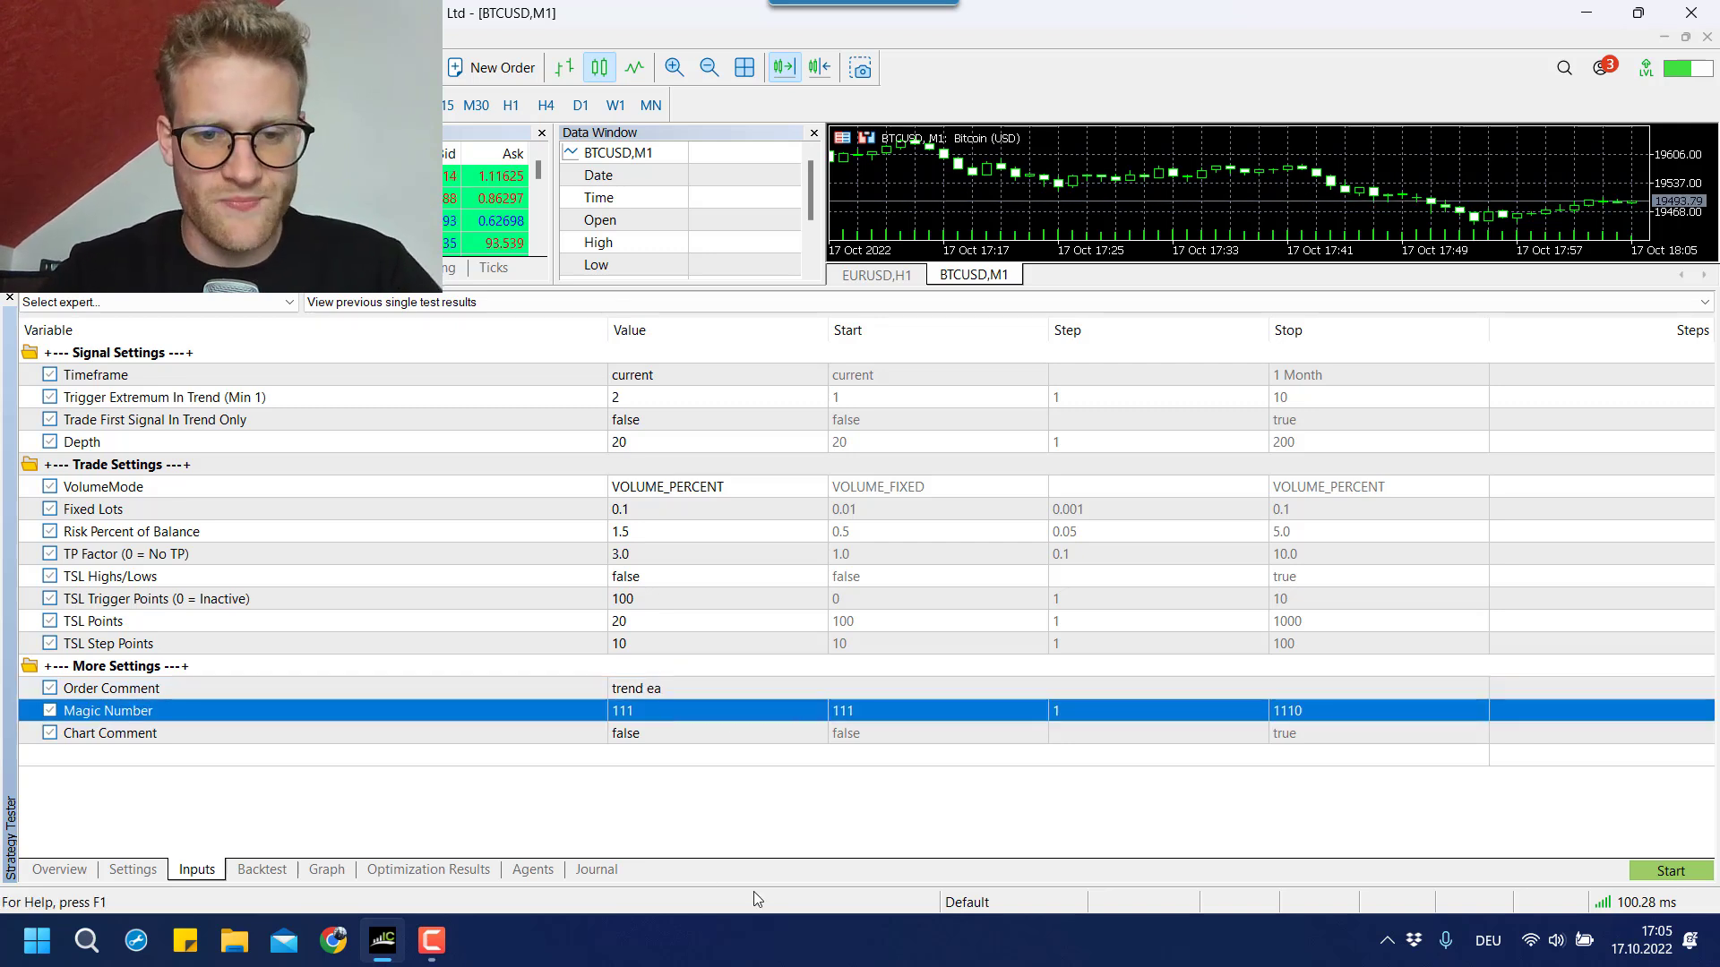
Set the Magic Number to 222.
left_click(646, 707)
type("222")
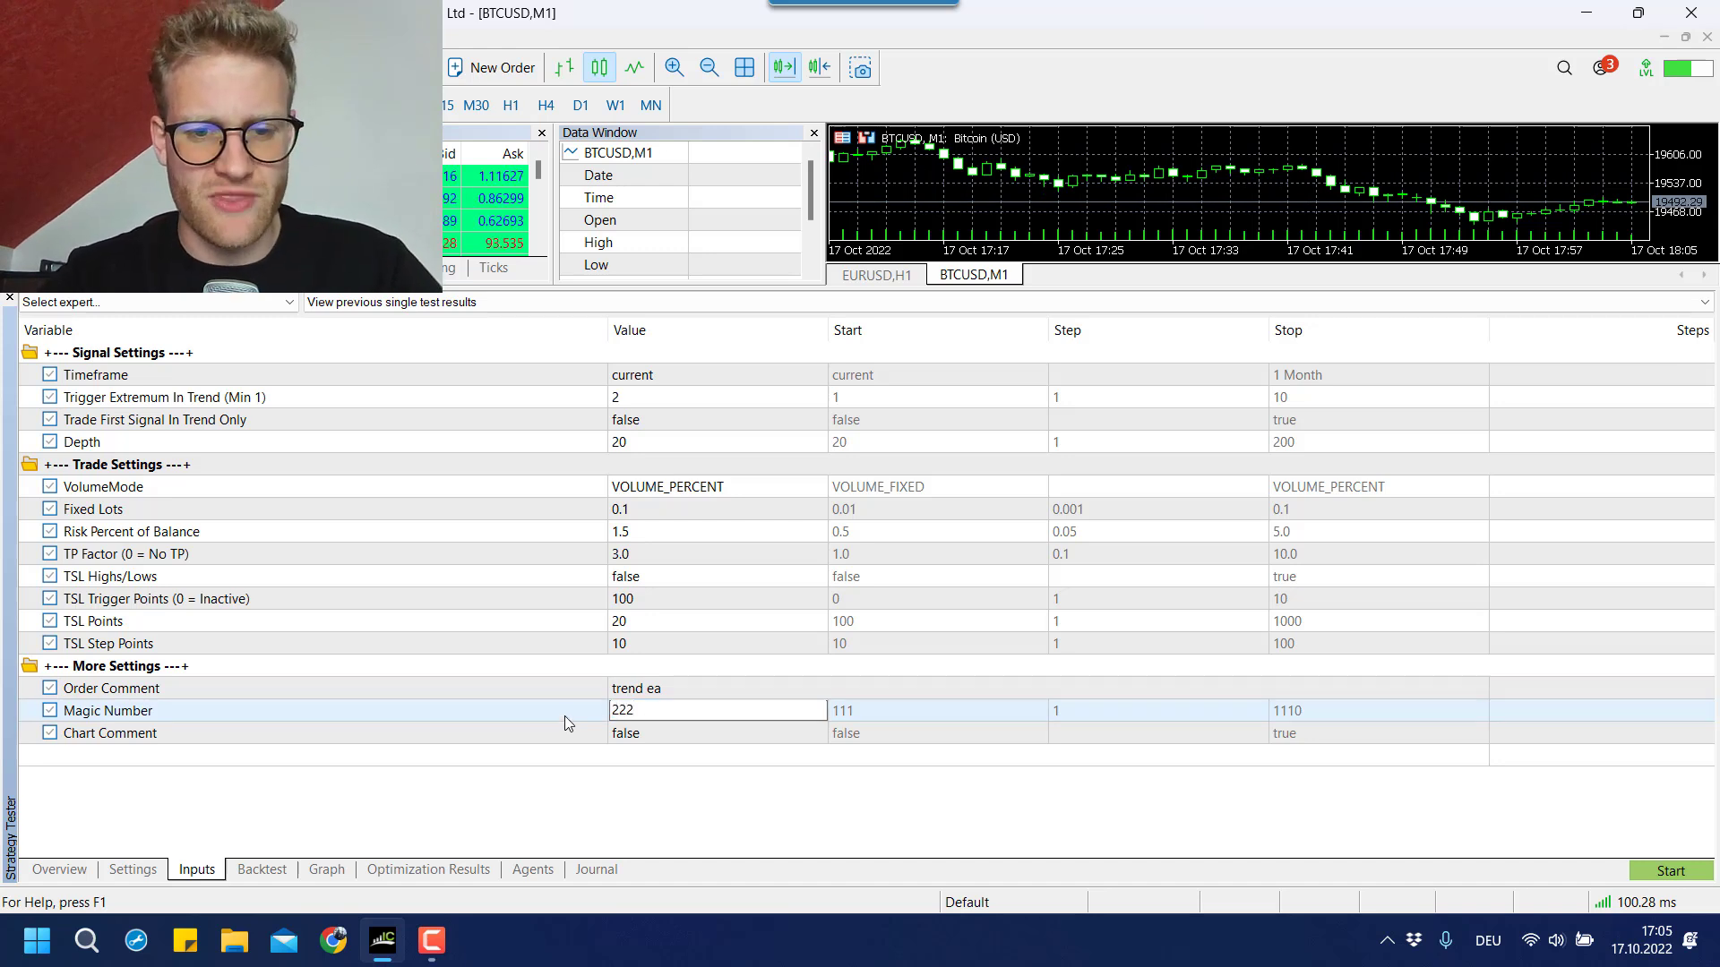
left_click(564, 717)
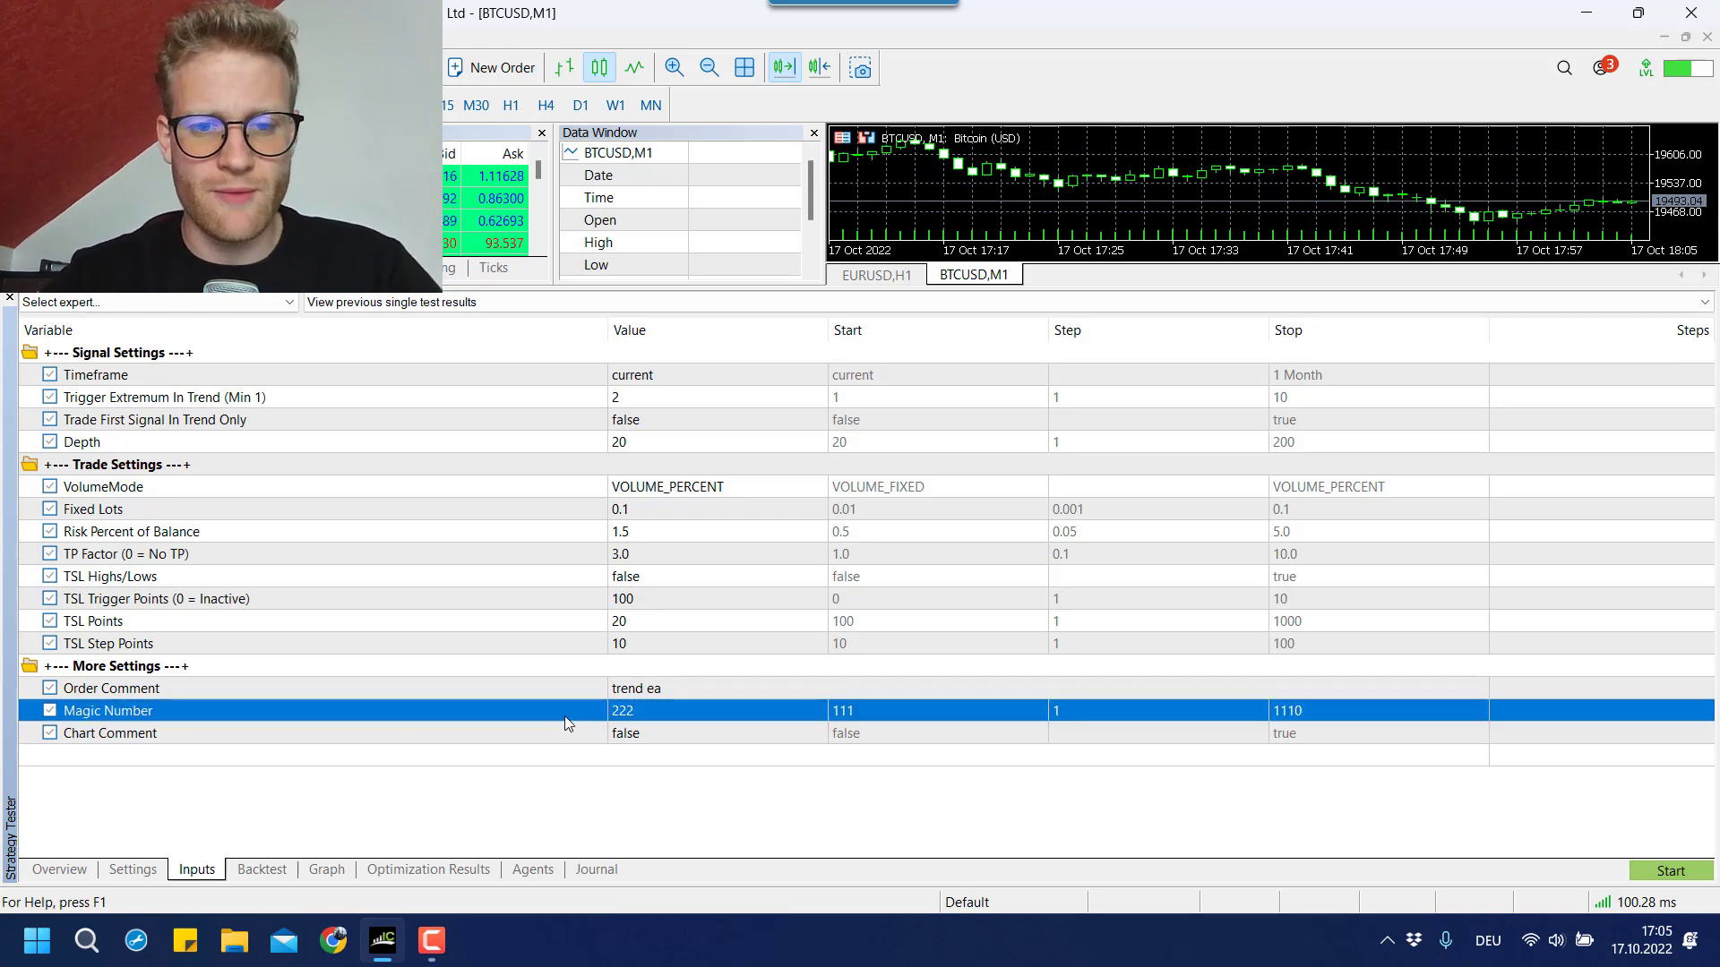
left_click(655, 731)
left_click(638, 712)
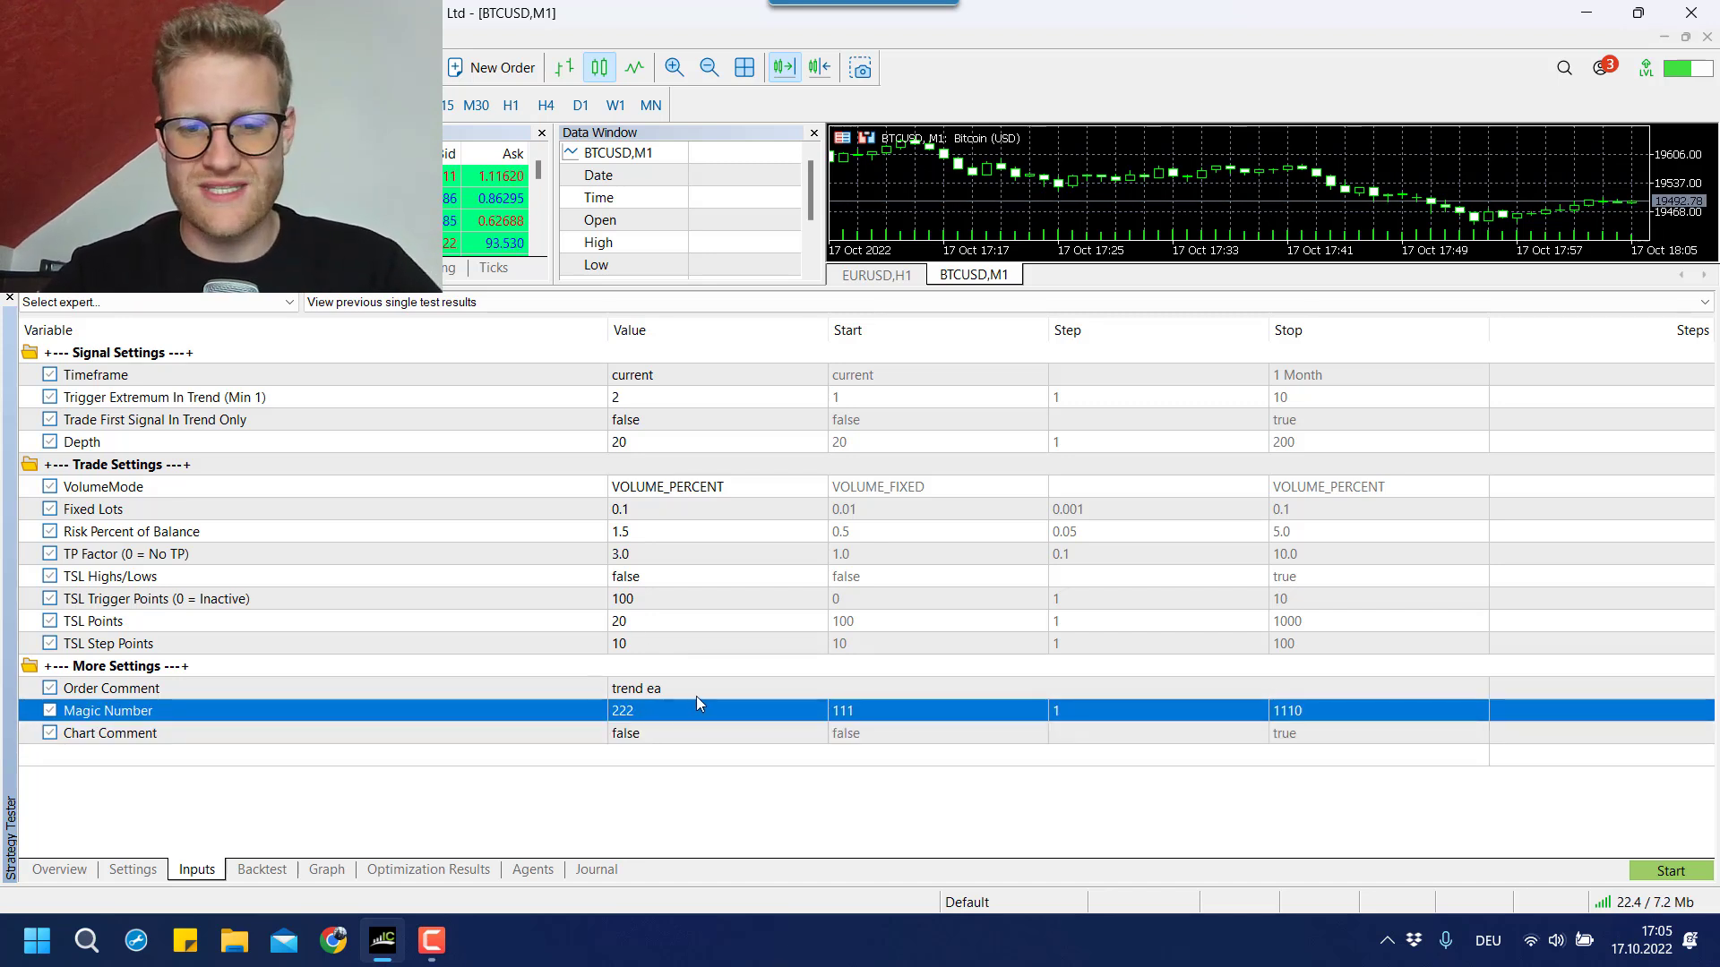
Check the Chart Comment input without changing its value.
left_click(640, 734)
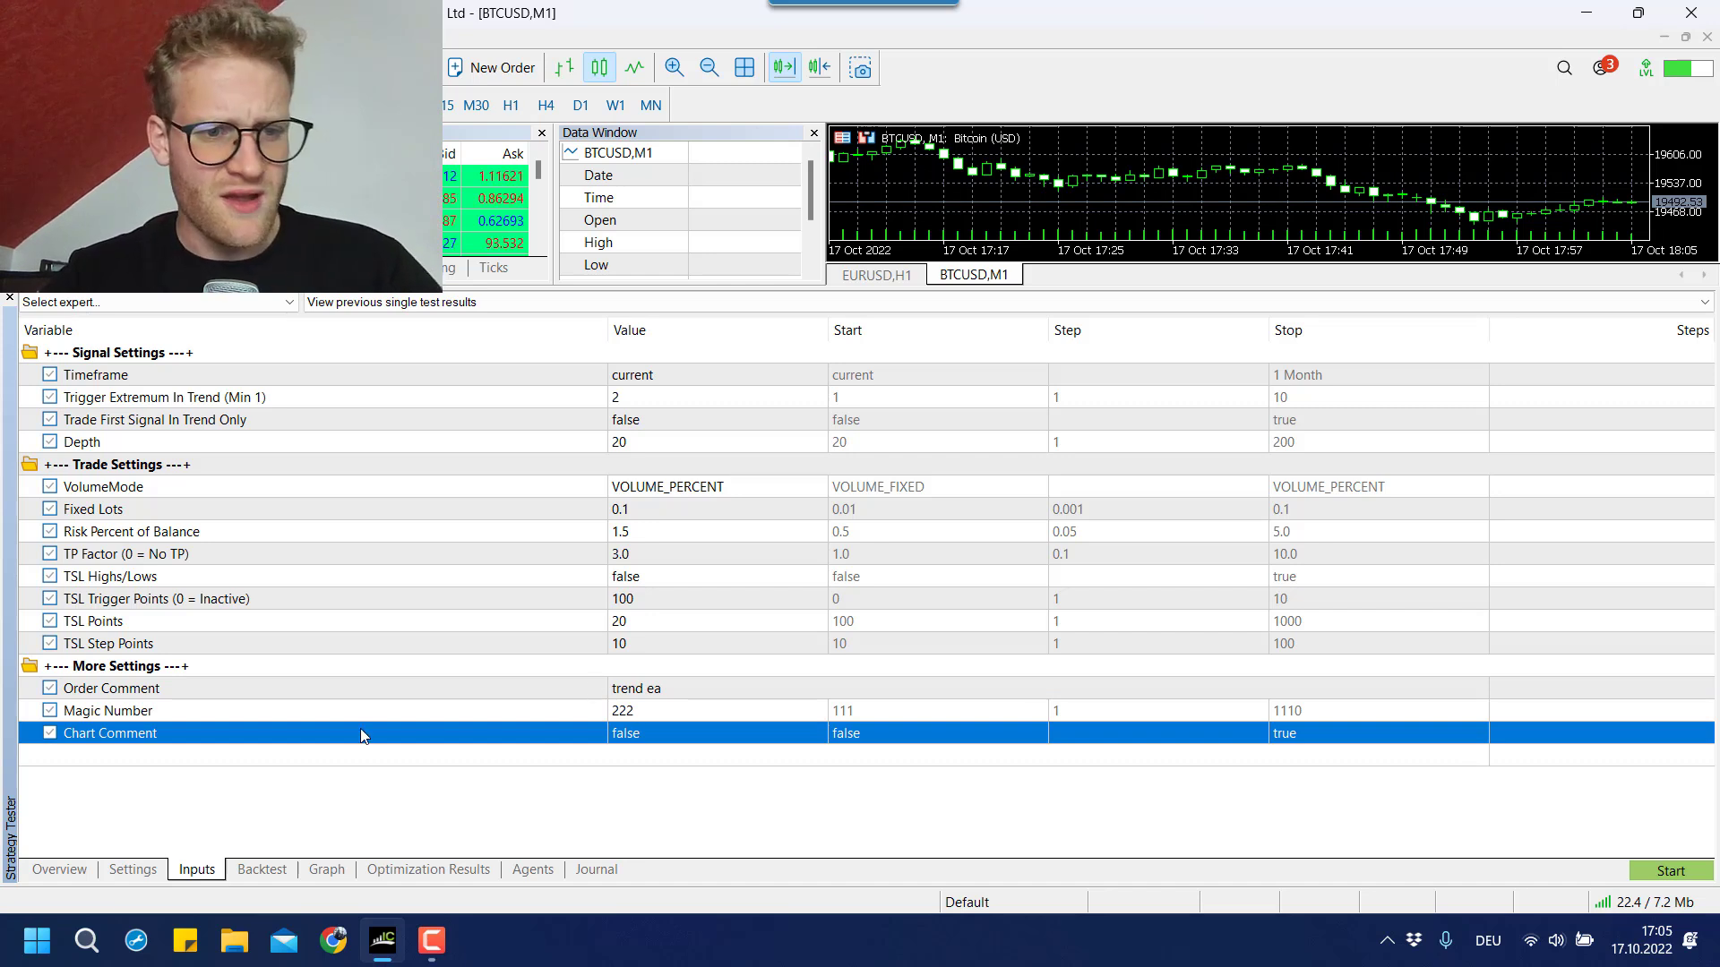
left_click(632, 740)
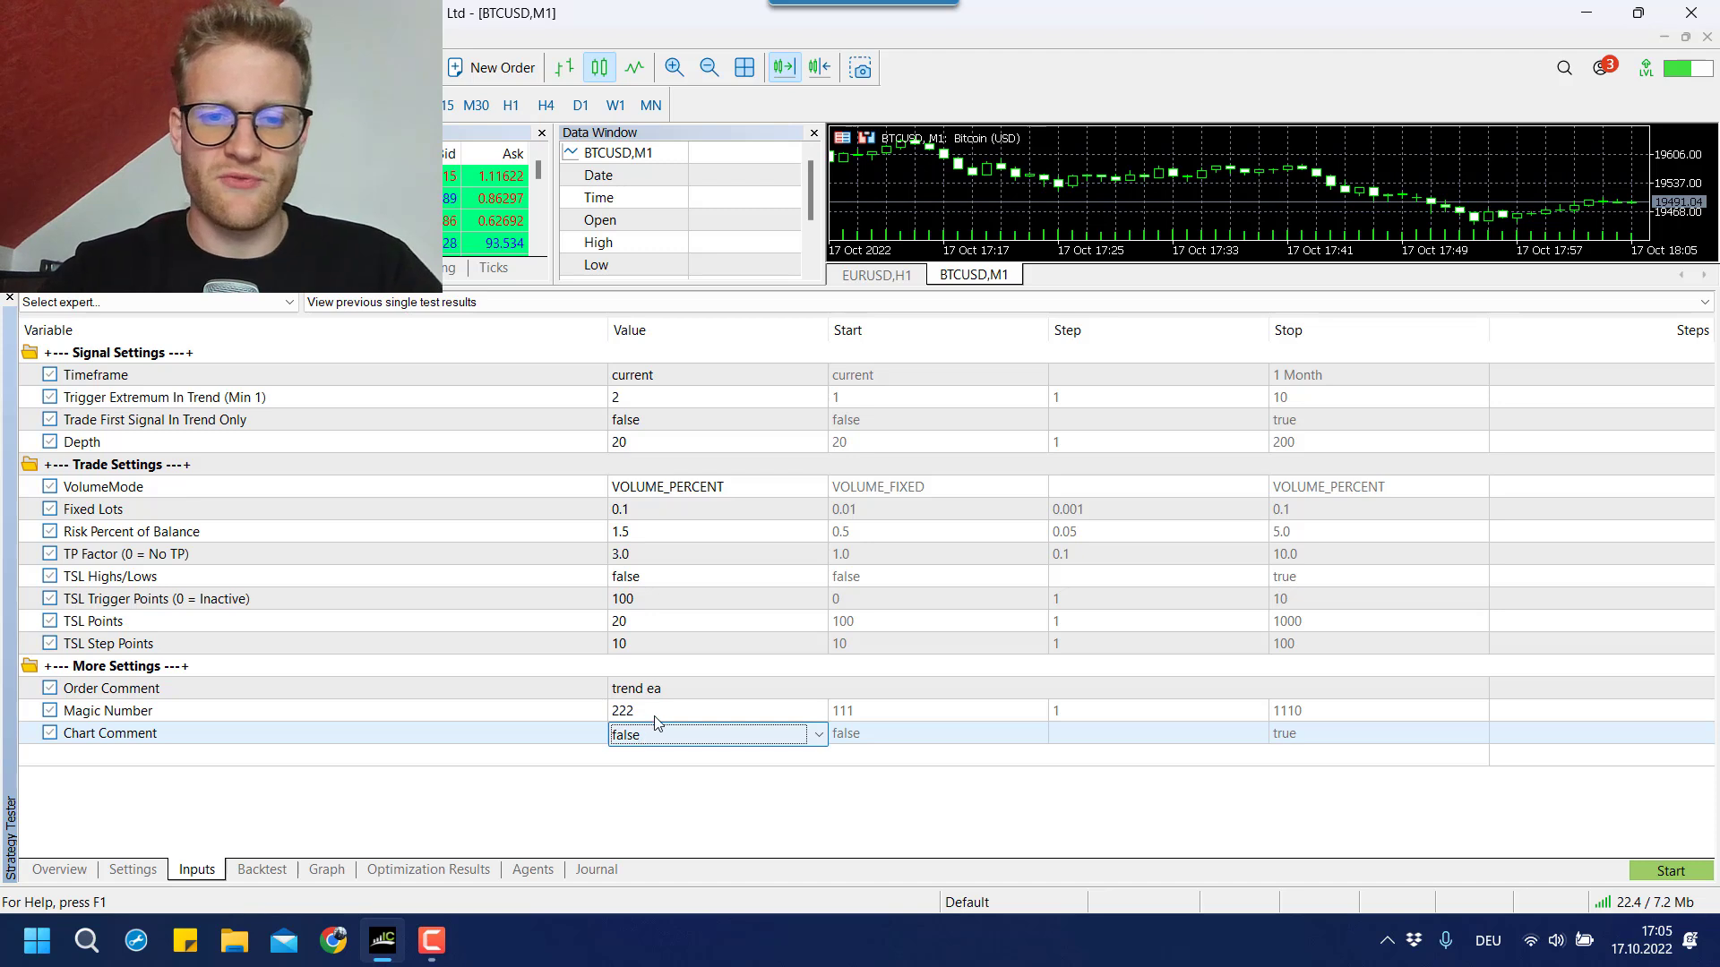
left_click(654, 717)
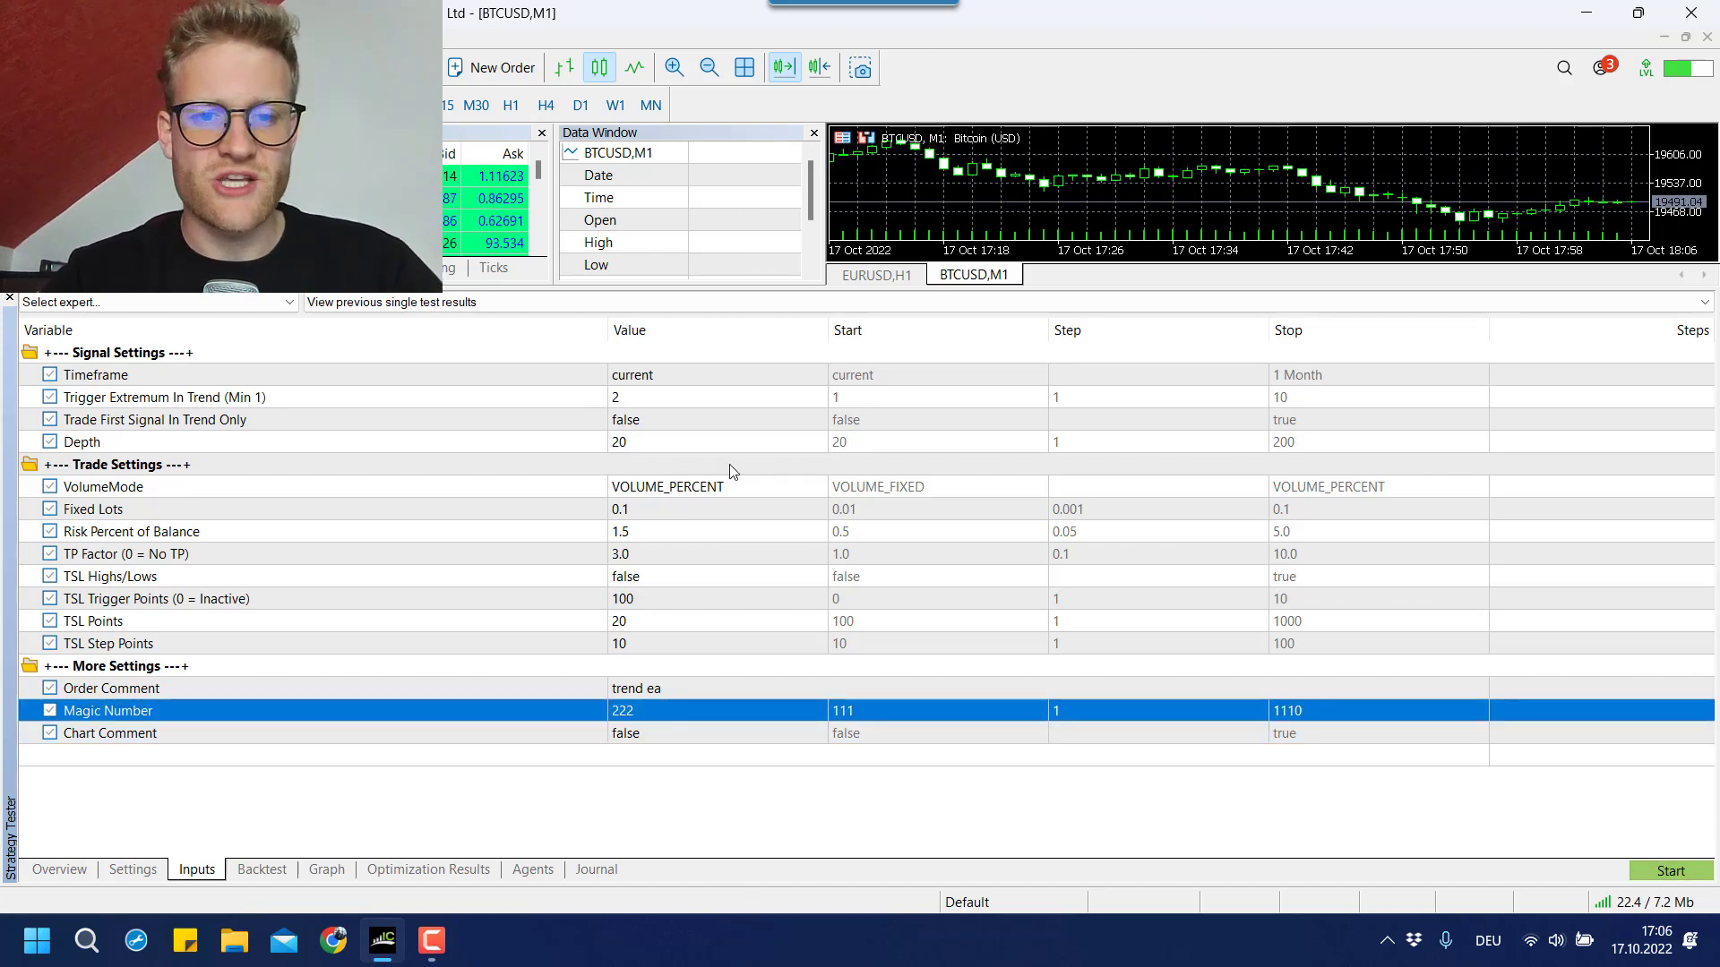
Review the Trade Settings from VolumeMode through Risk Percent of Balance and TP Factor to TSL Highs/Lows.
left_click(660, 491)
left_click(642, 529)
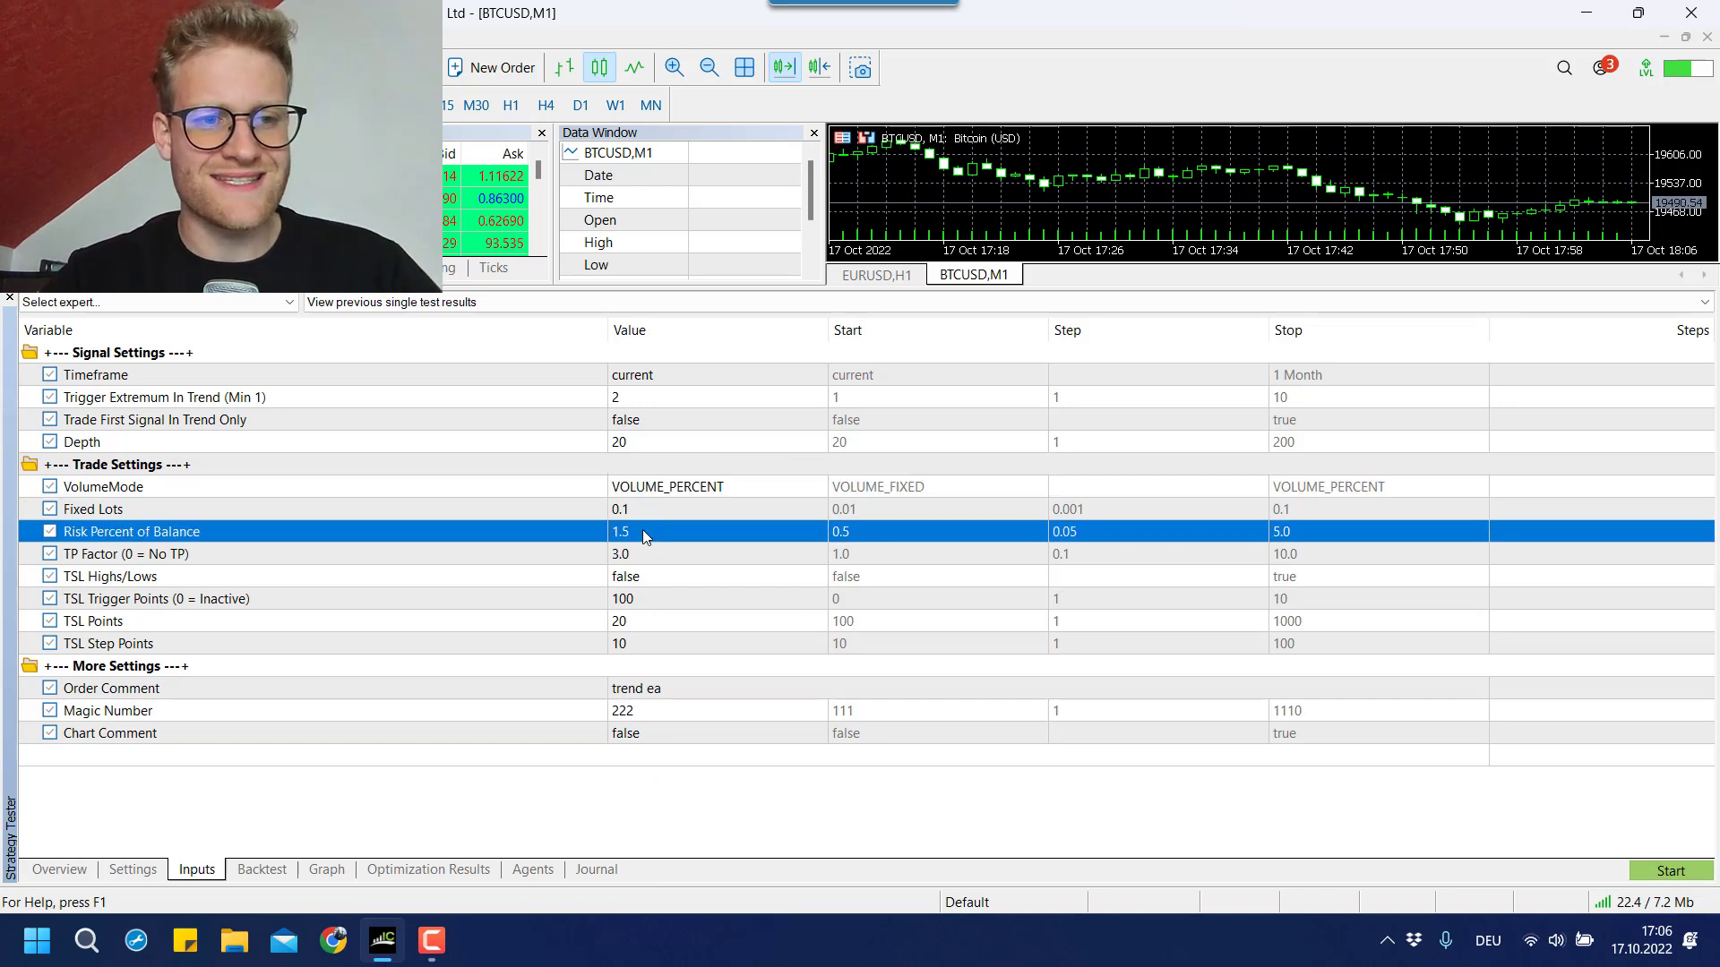
left_click(659, 549)
left_click(627, 529)
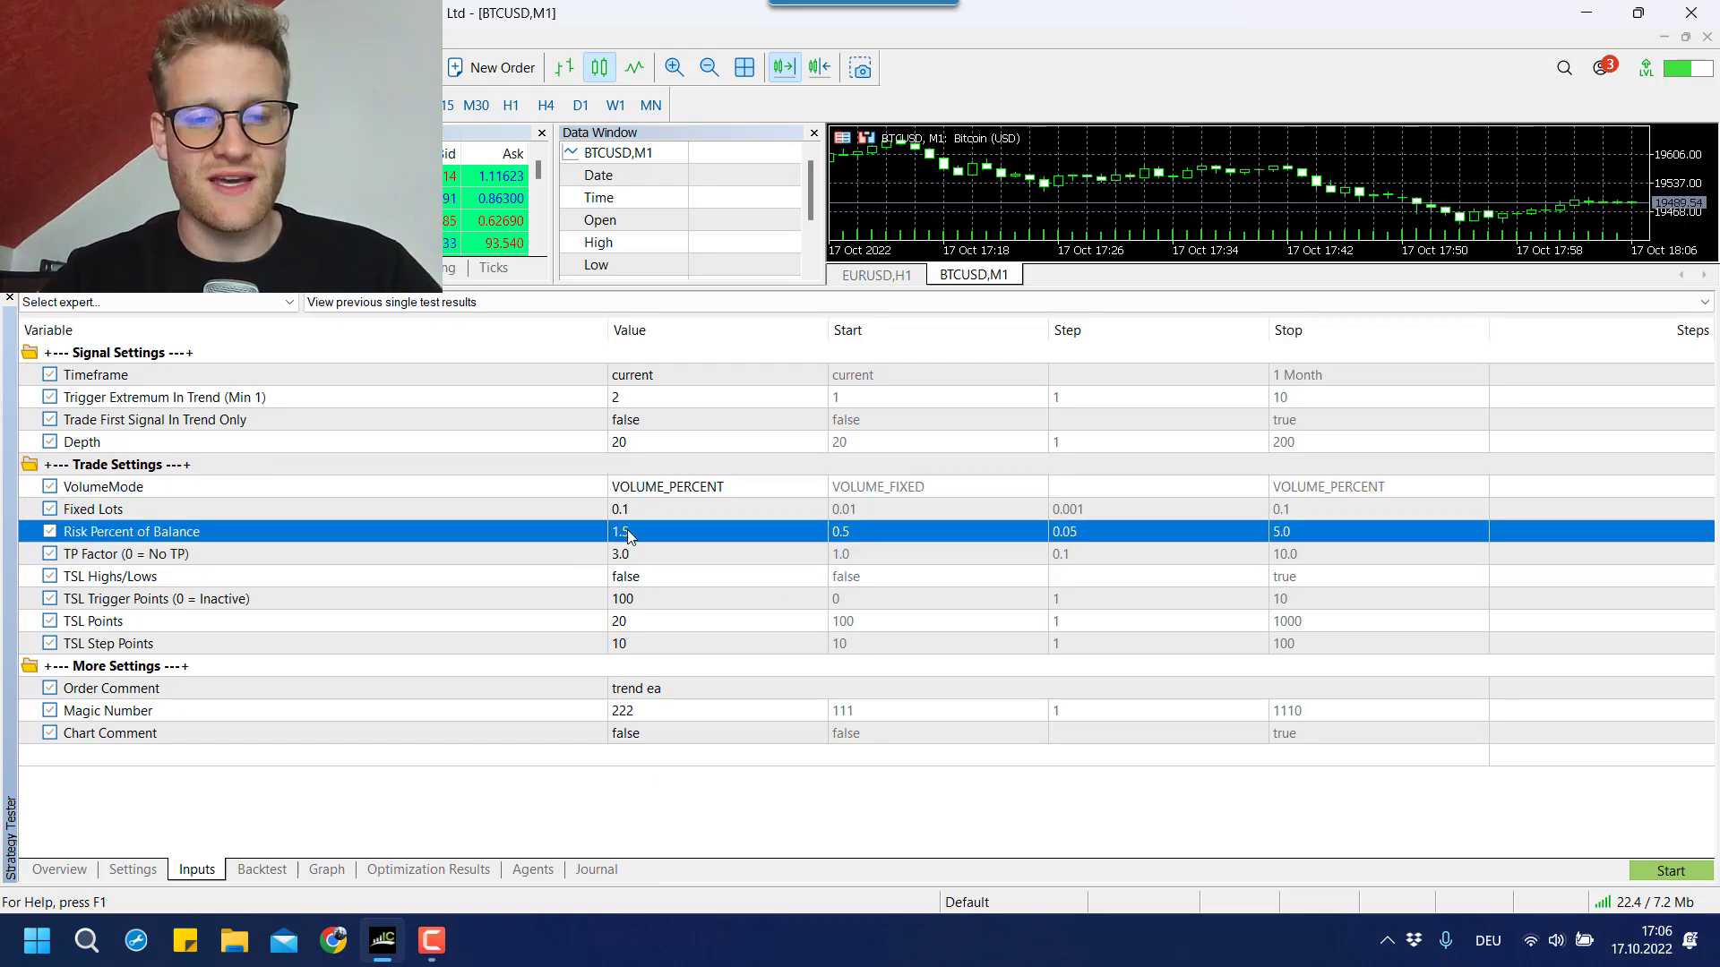
left_click(611, 555)
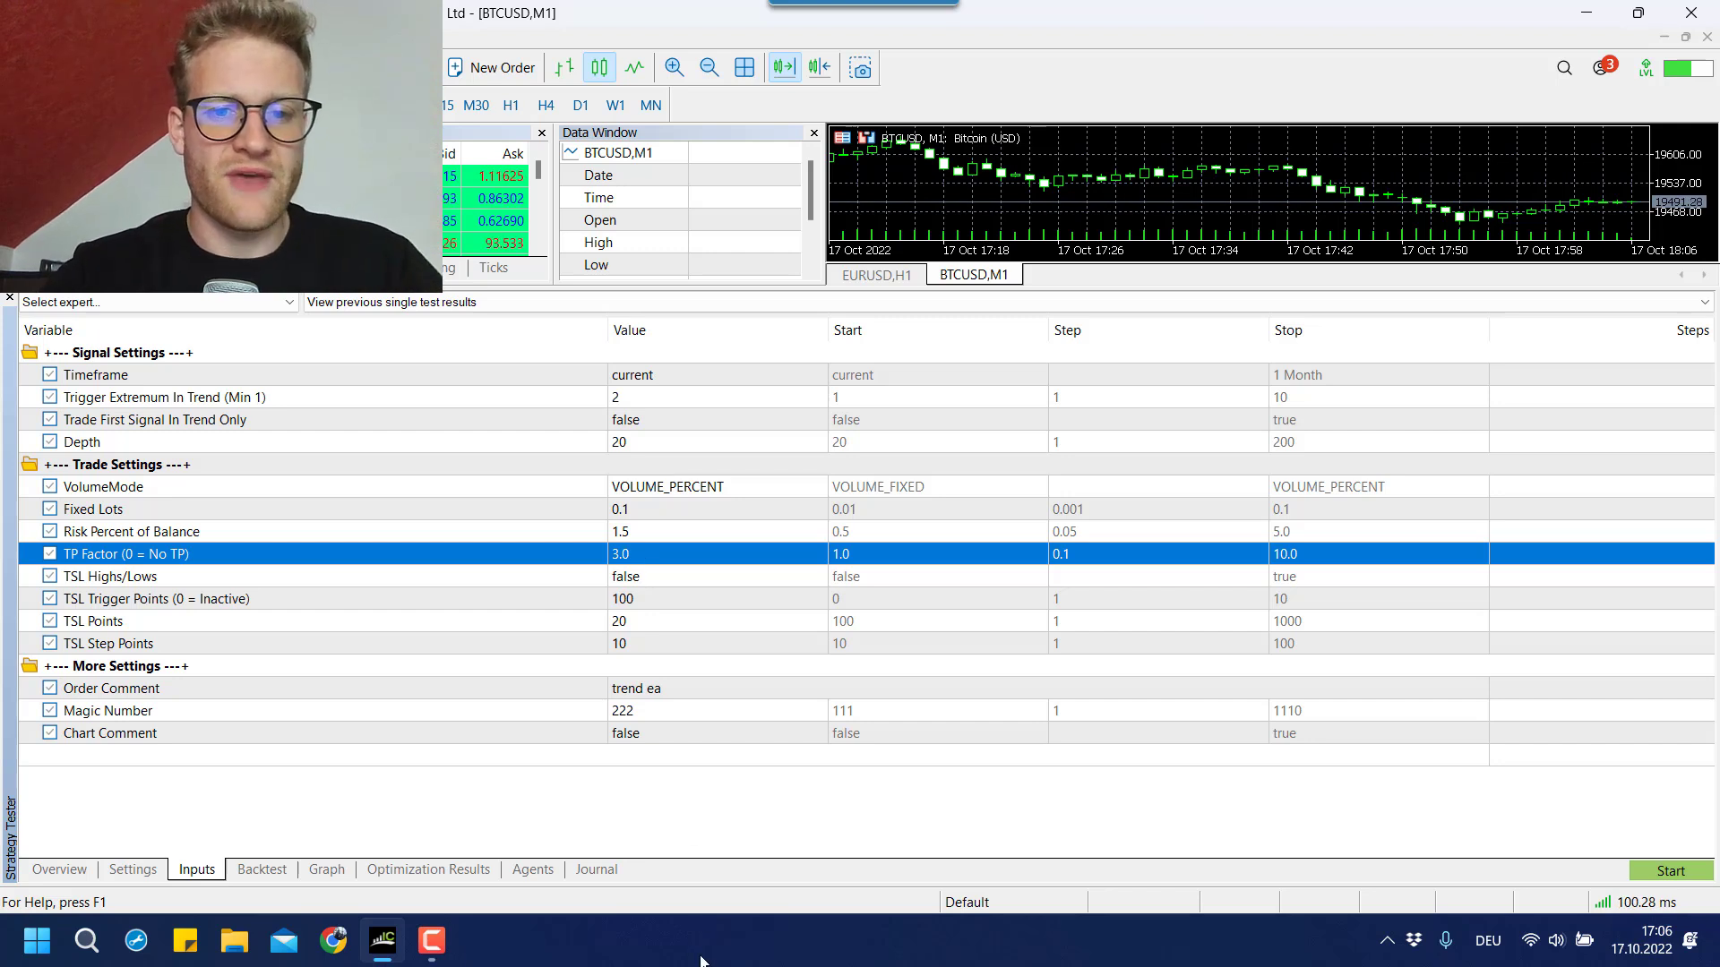
left_click(484, 578)
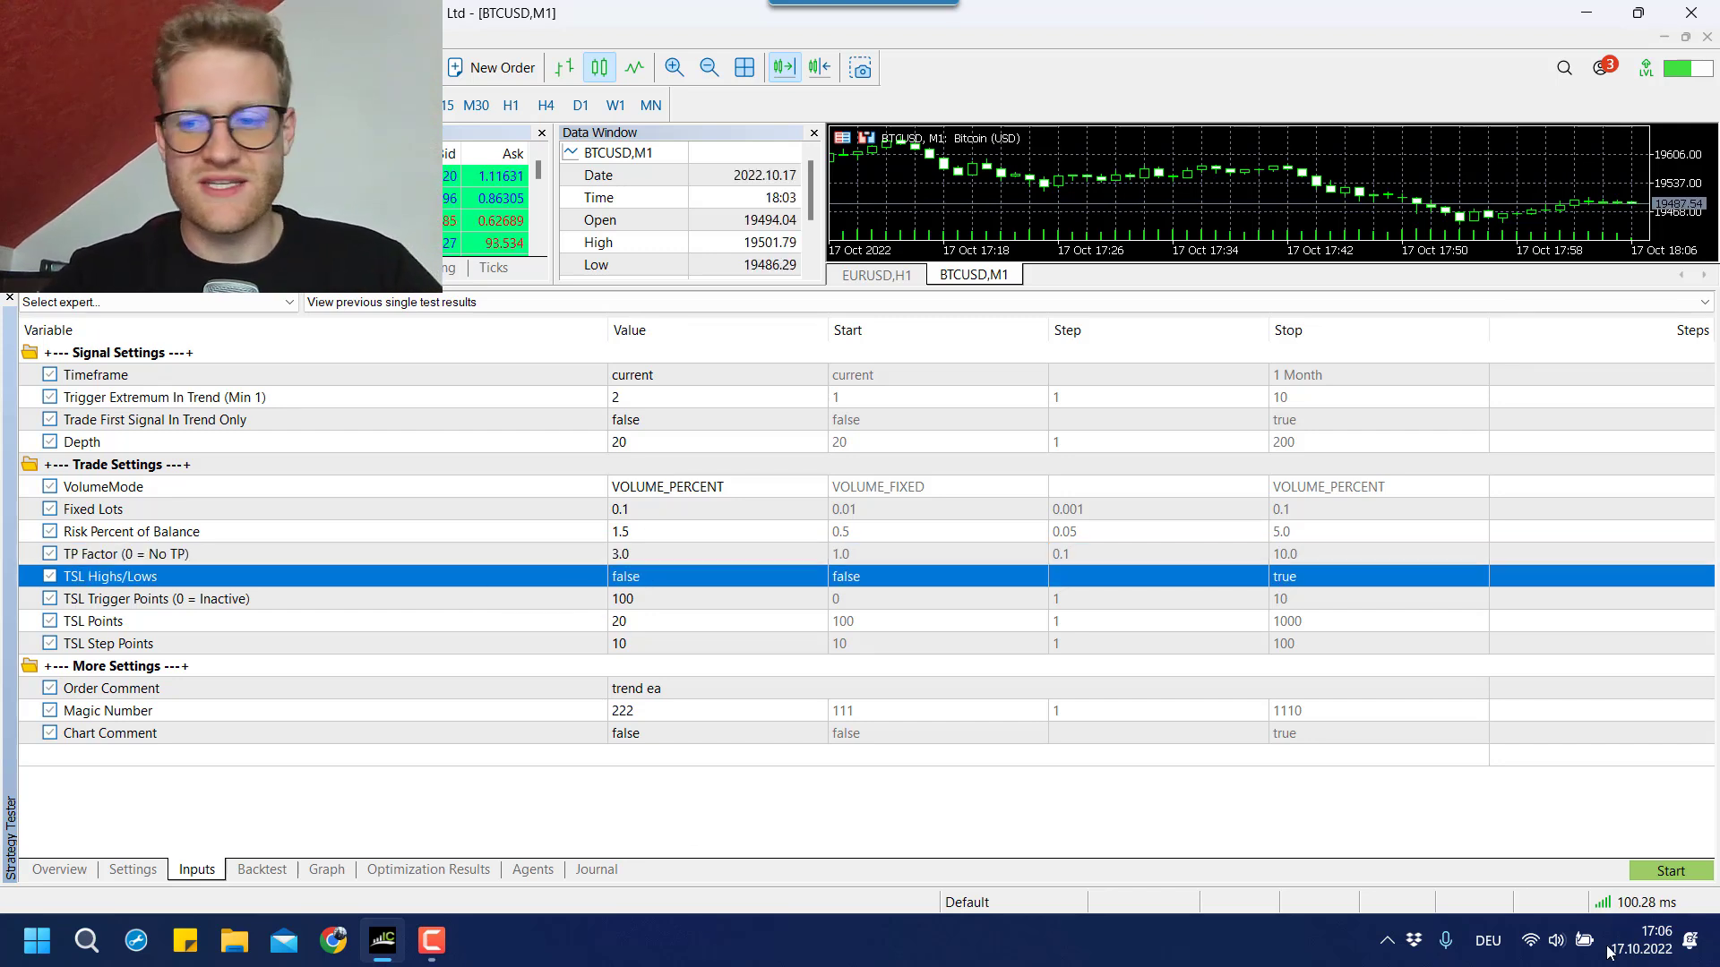
Run a visual backtest with the current inputs, watch it in a maximized window and close it.
left_click(1671, 871)
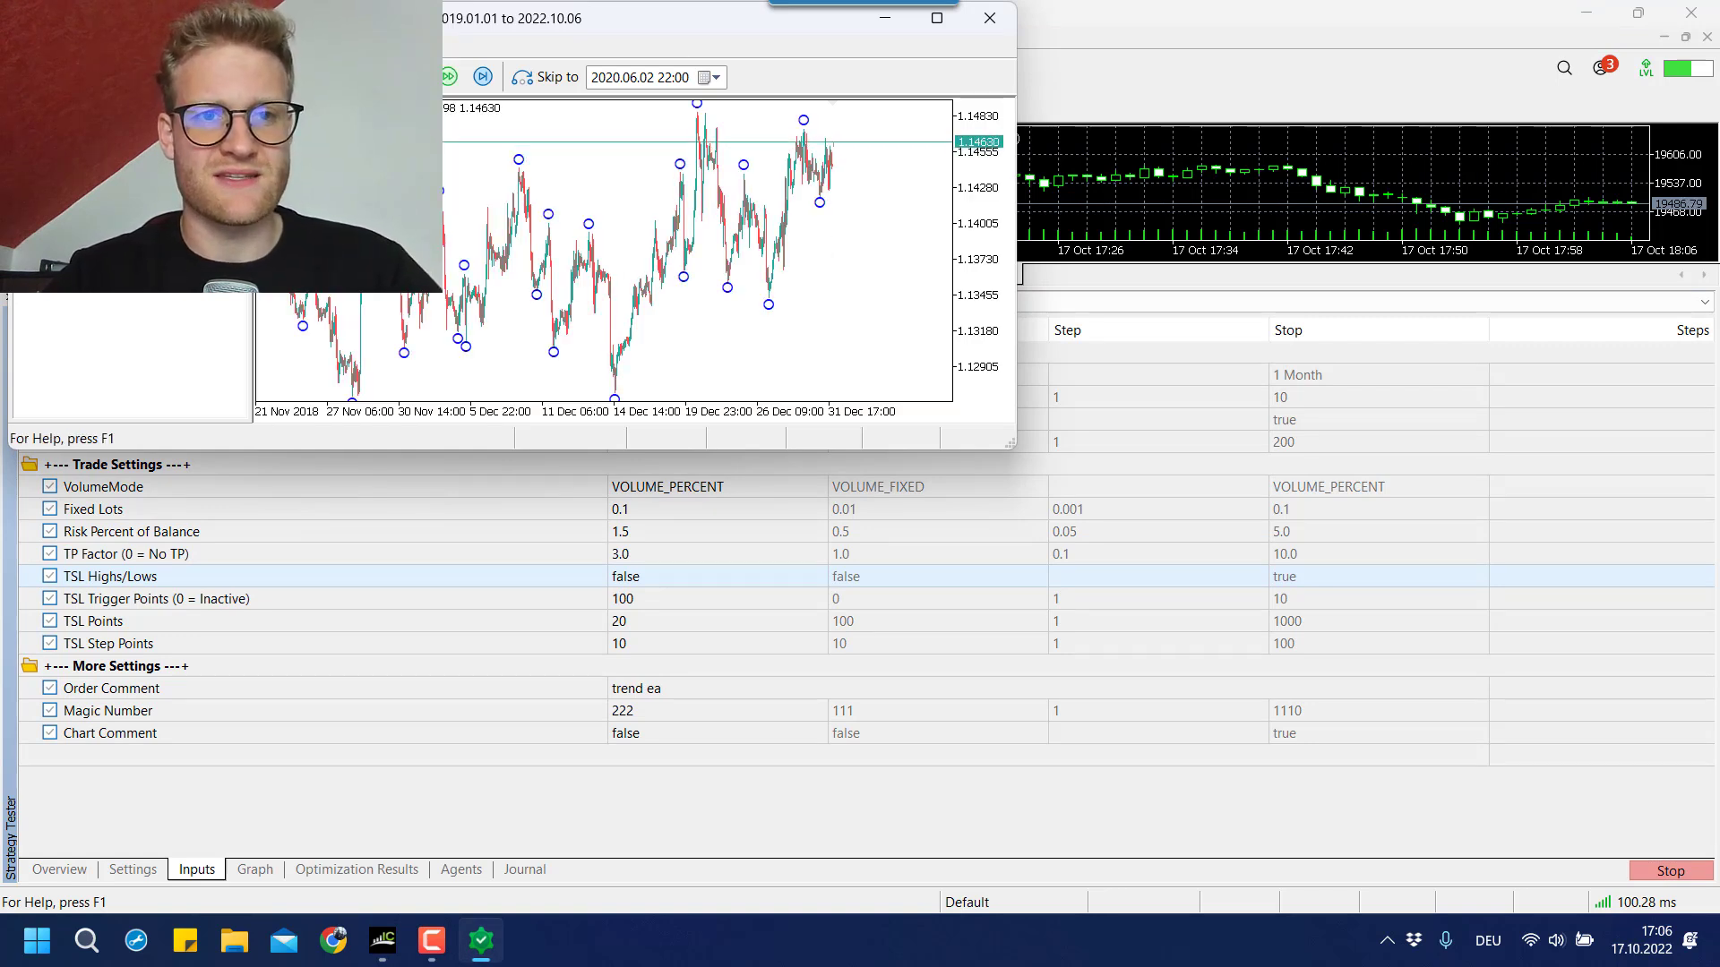
double_click(481, 27)
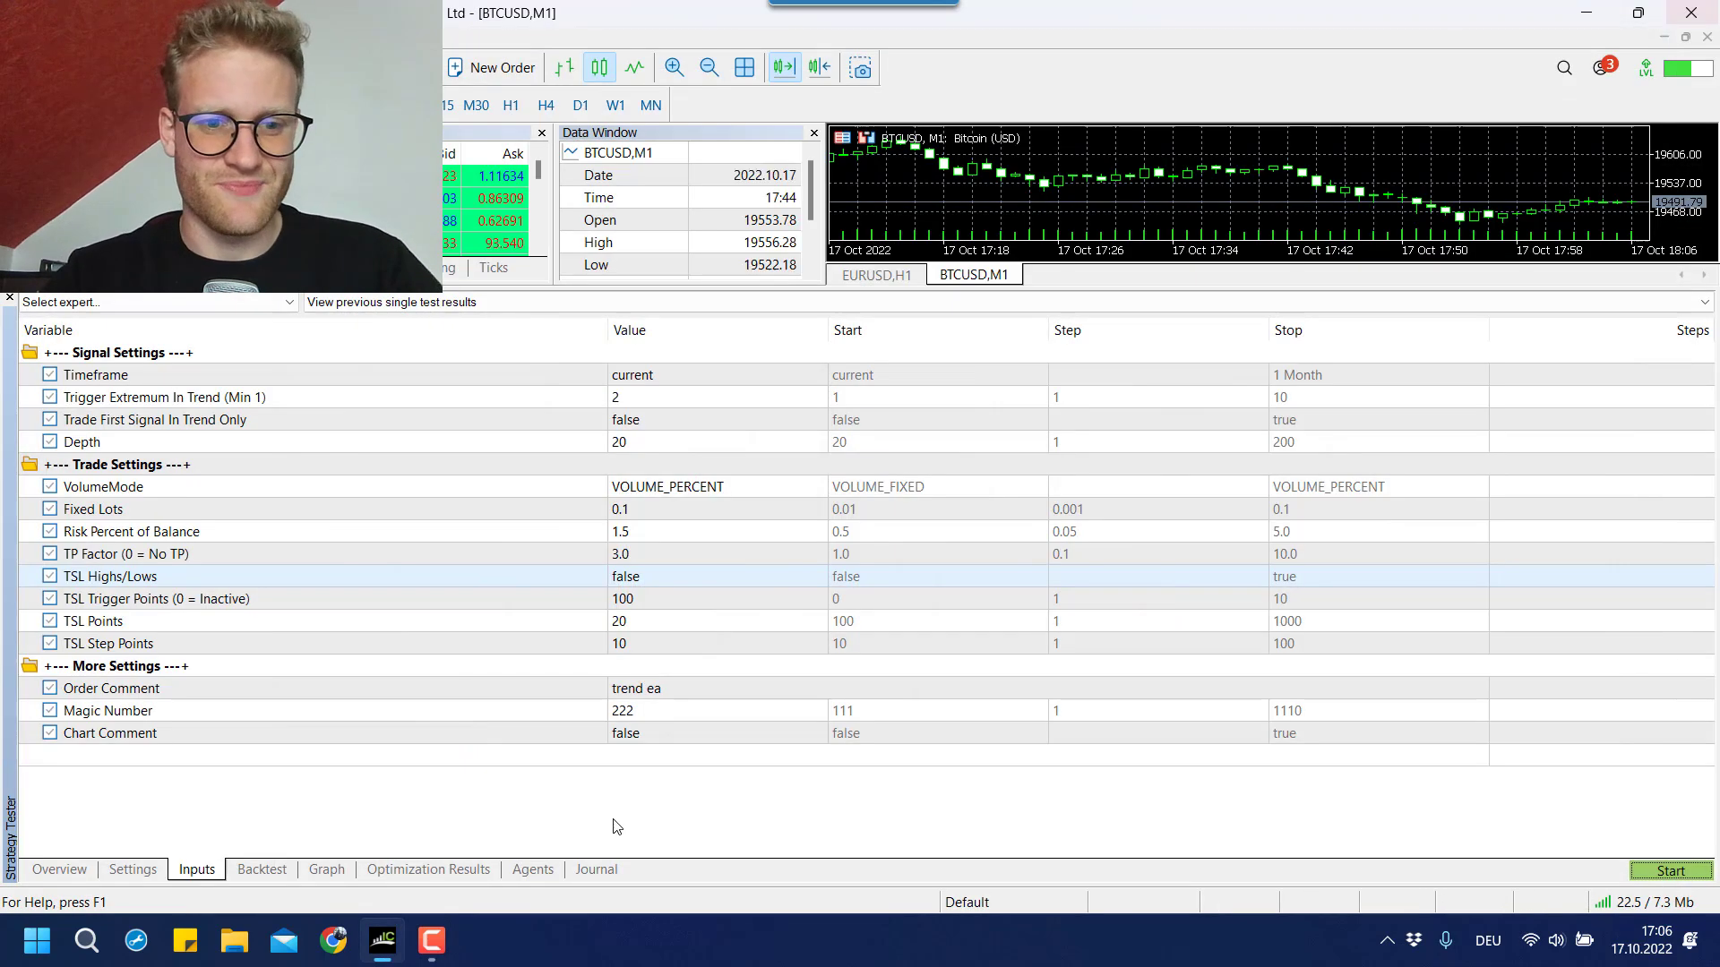
left_click(1691, 13)
Set TSL Points to 100, matching the TSL Trigger Points.
left_click(668, 594)
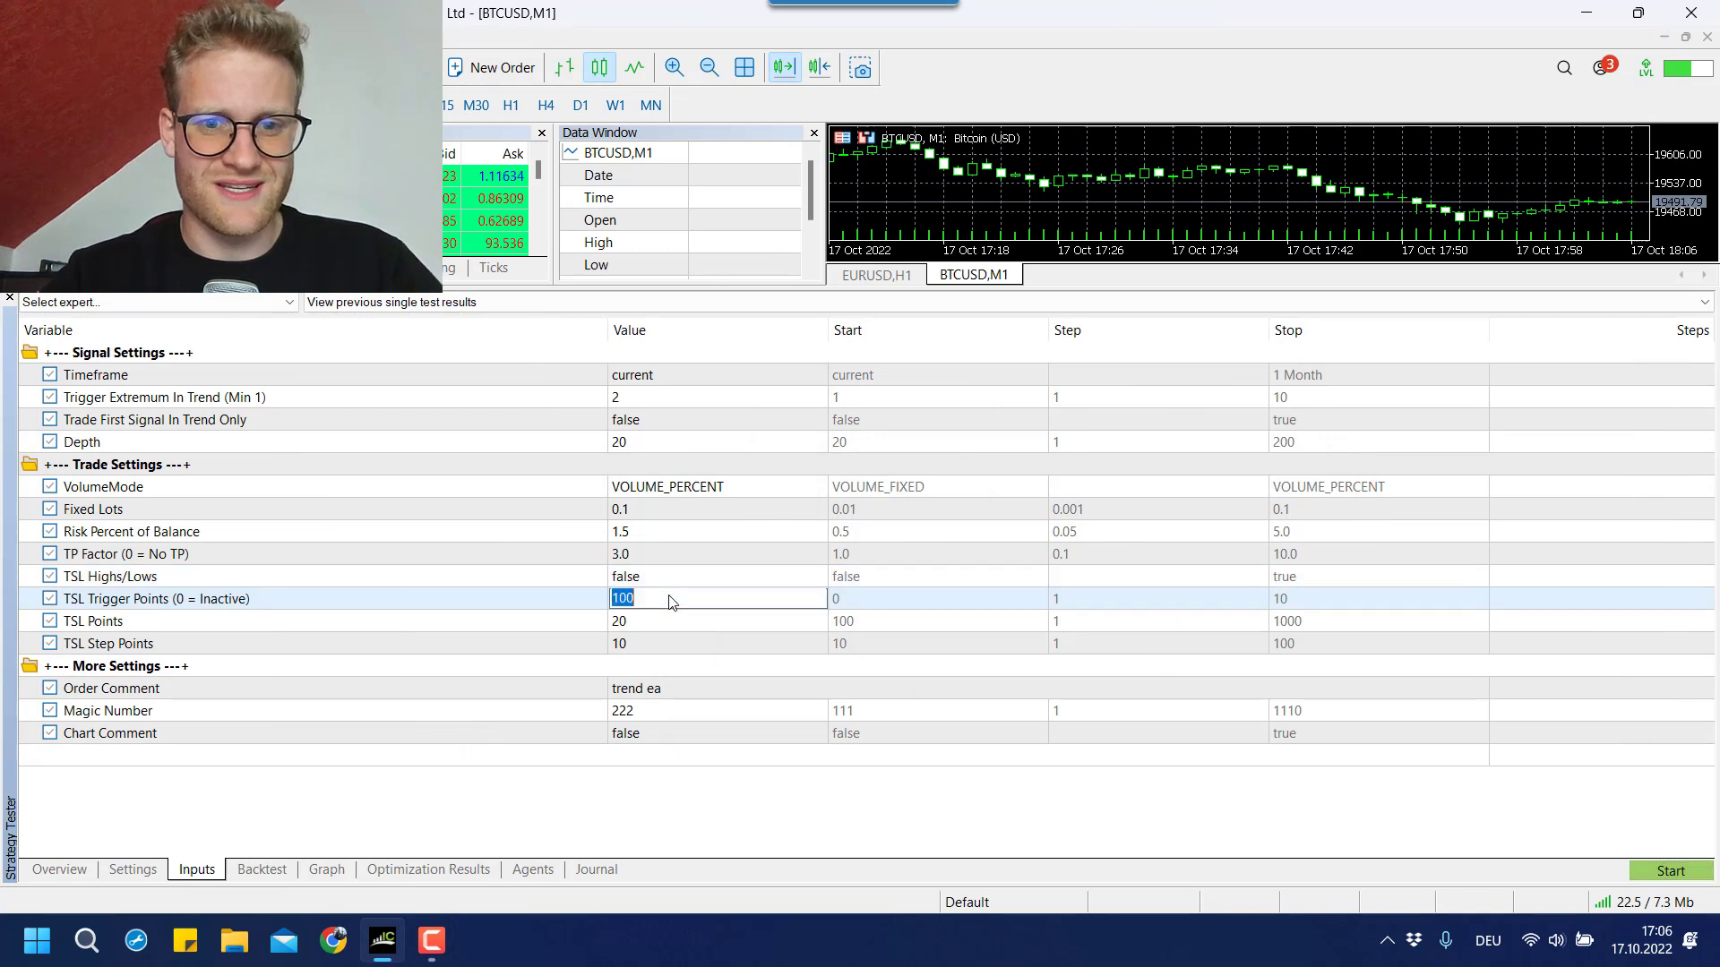
left_click(672, 620)
type("100")
left_click(1033, 697)
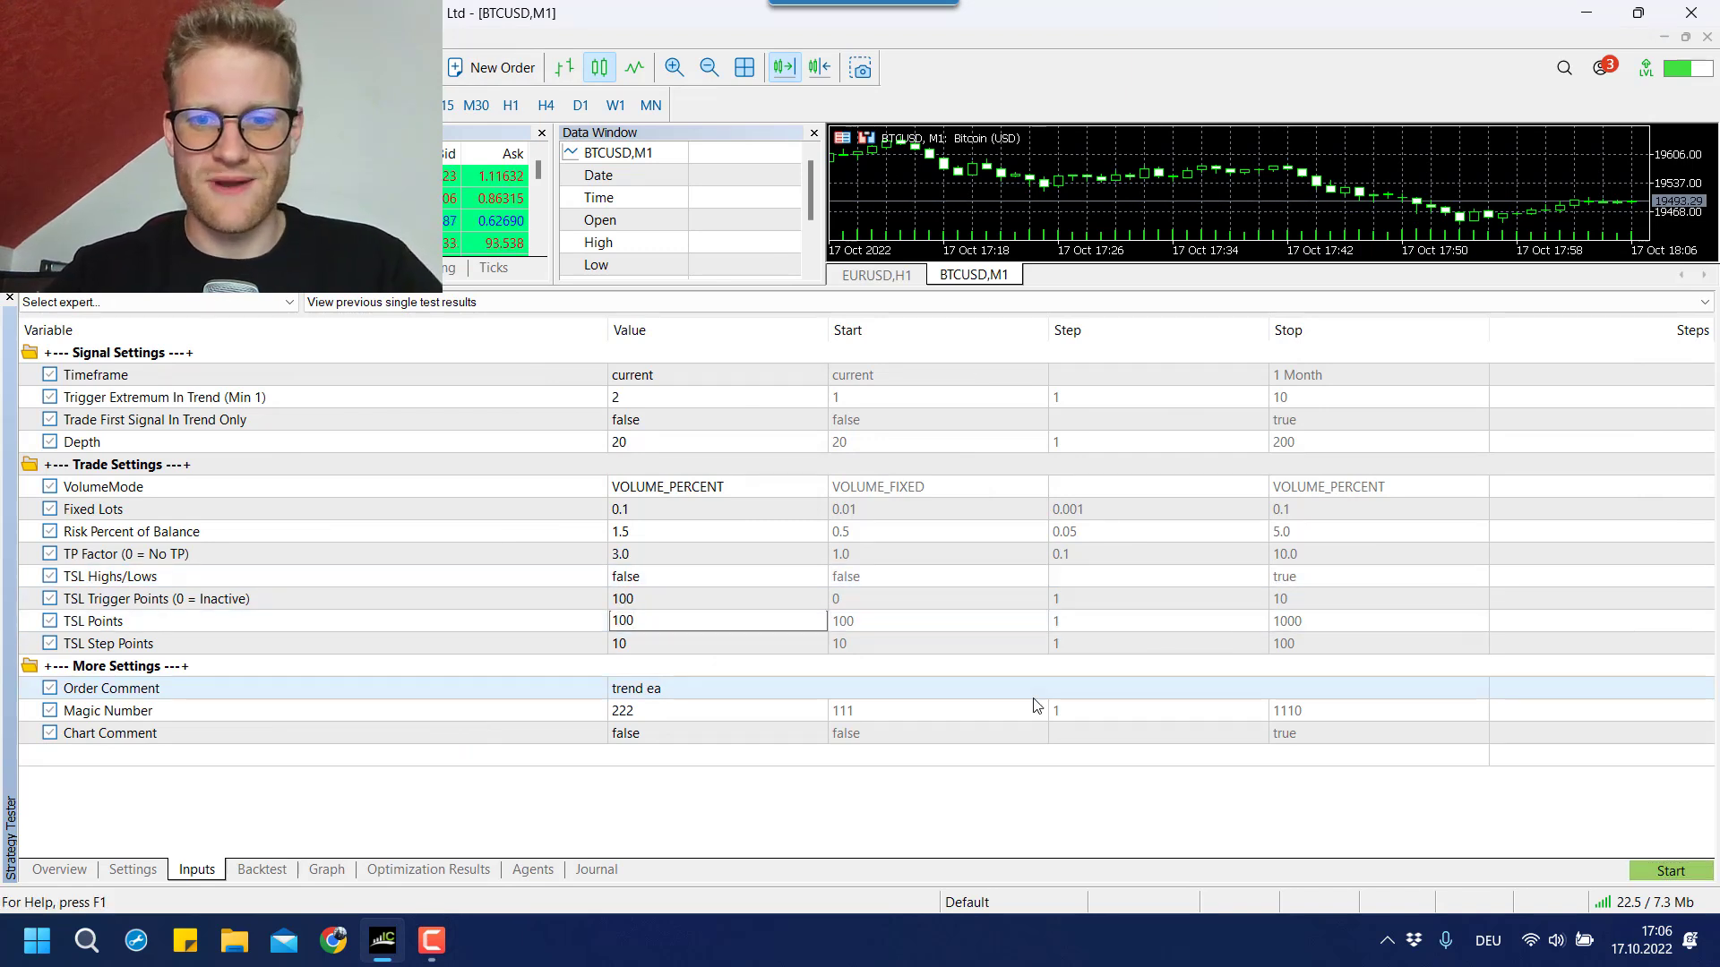
Run another visual backtest maximized, measure the mid-January sell trade from entry to exit, and close the test window.
left_click(1657, 869)
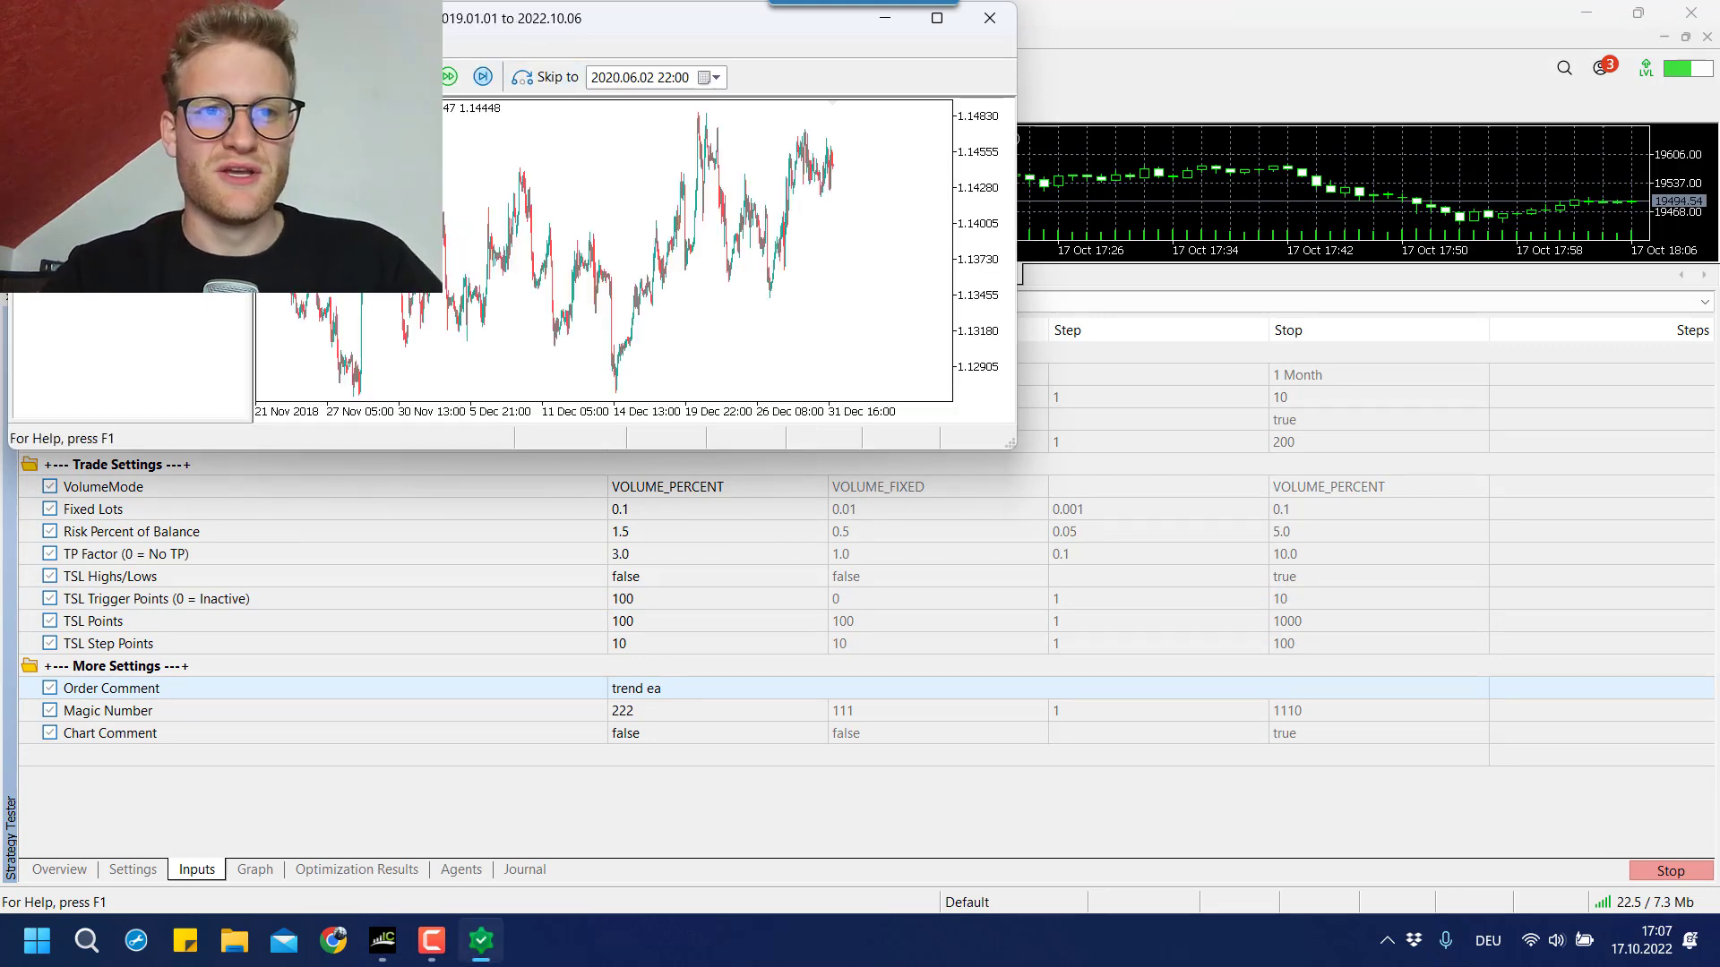
double_click(481, 18)
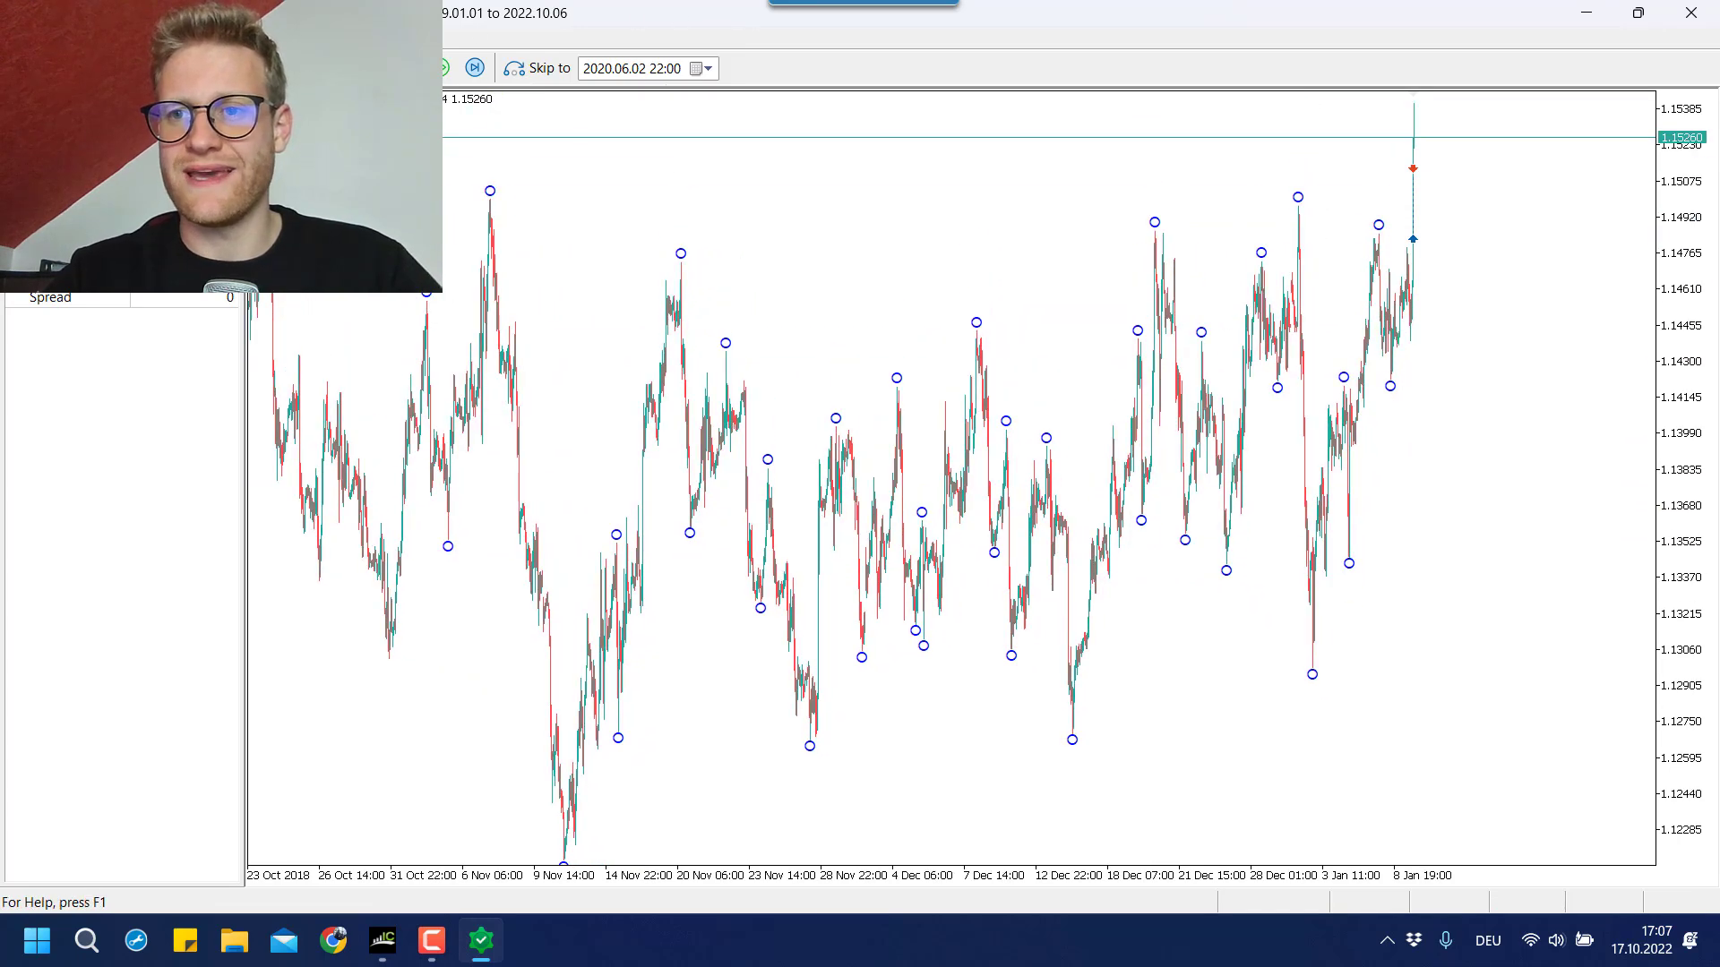
left_click_drag(1676, 228, 1126, 242)
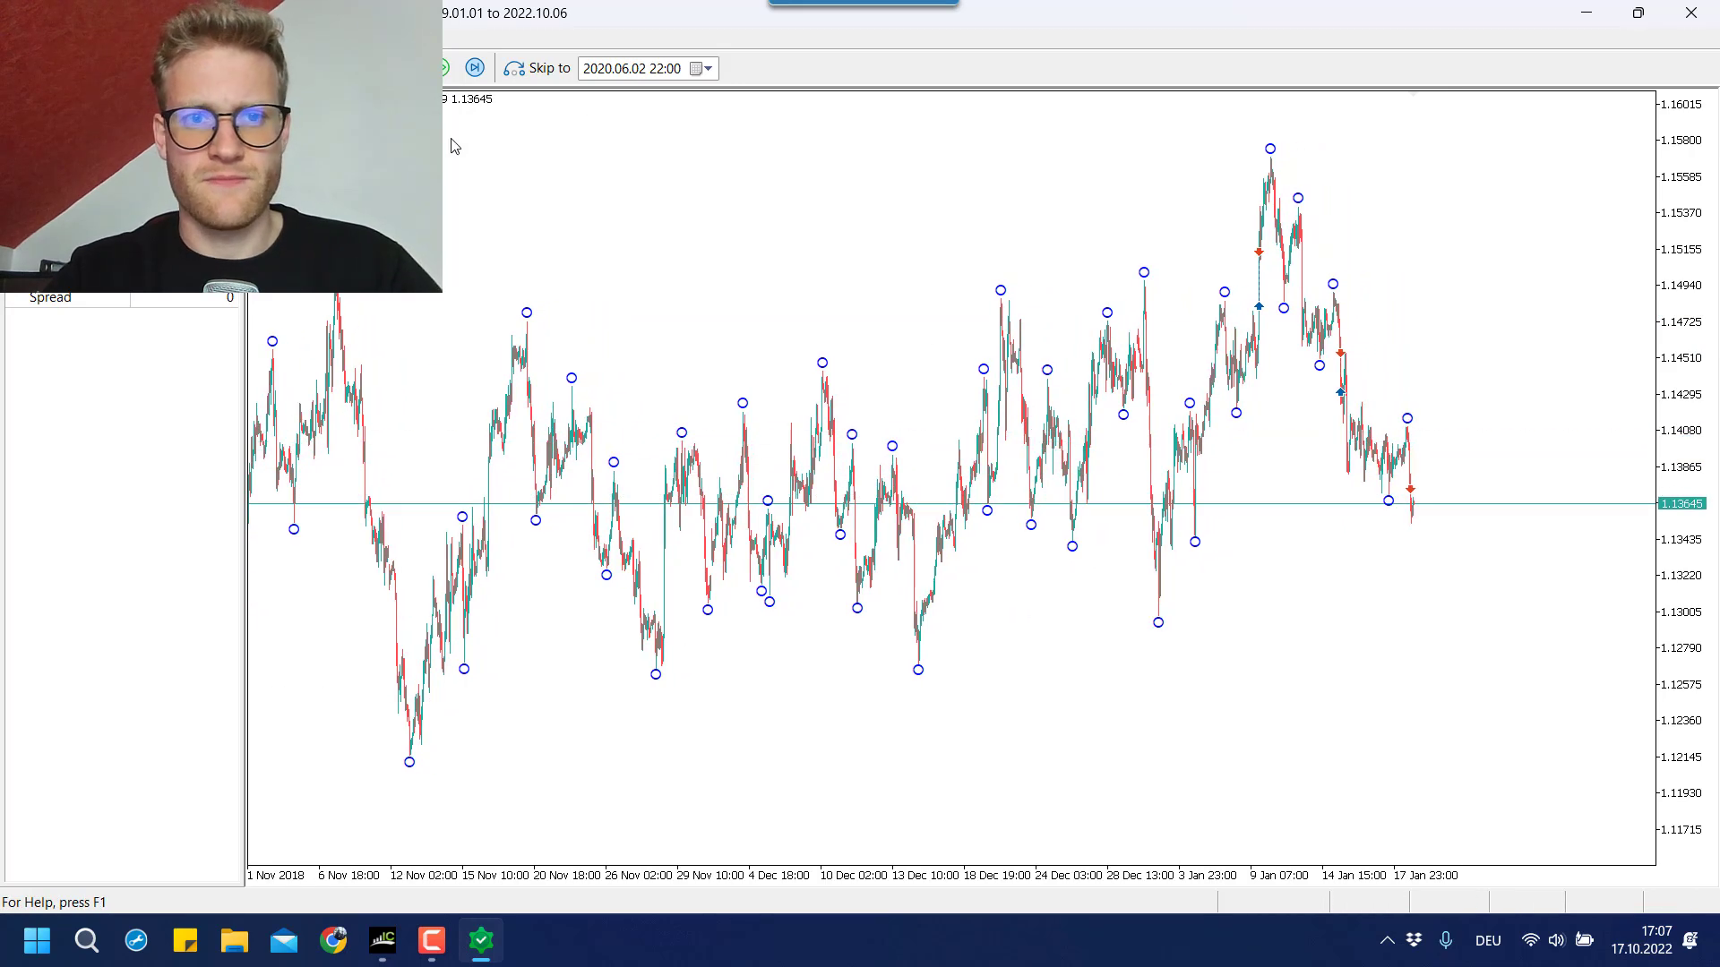
scroll(1307, 882, "up", 2)
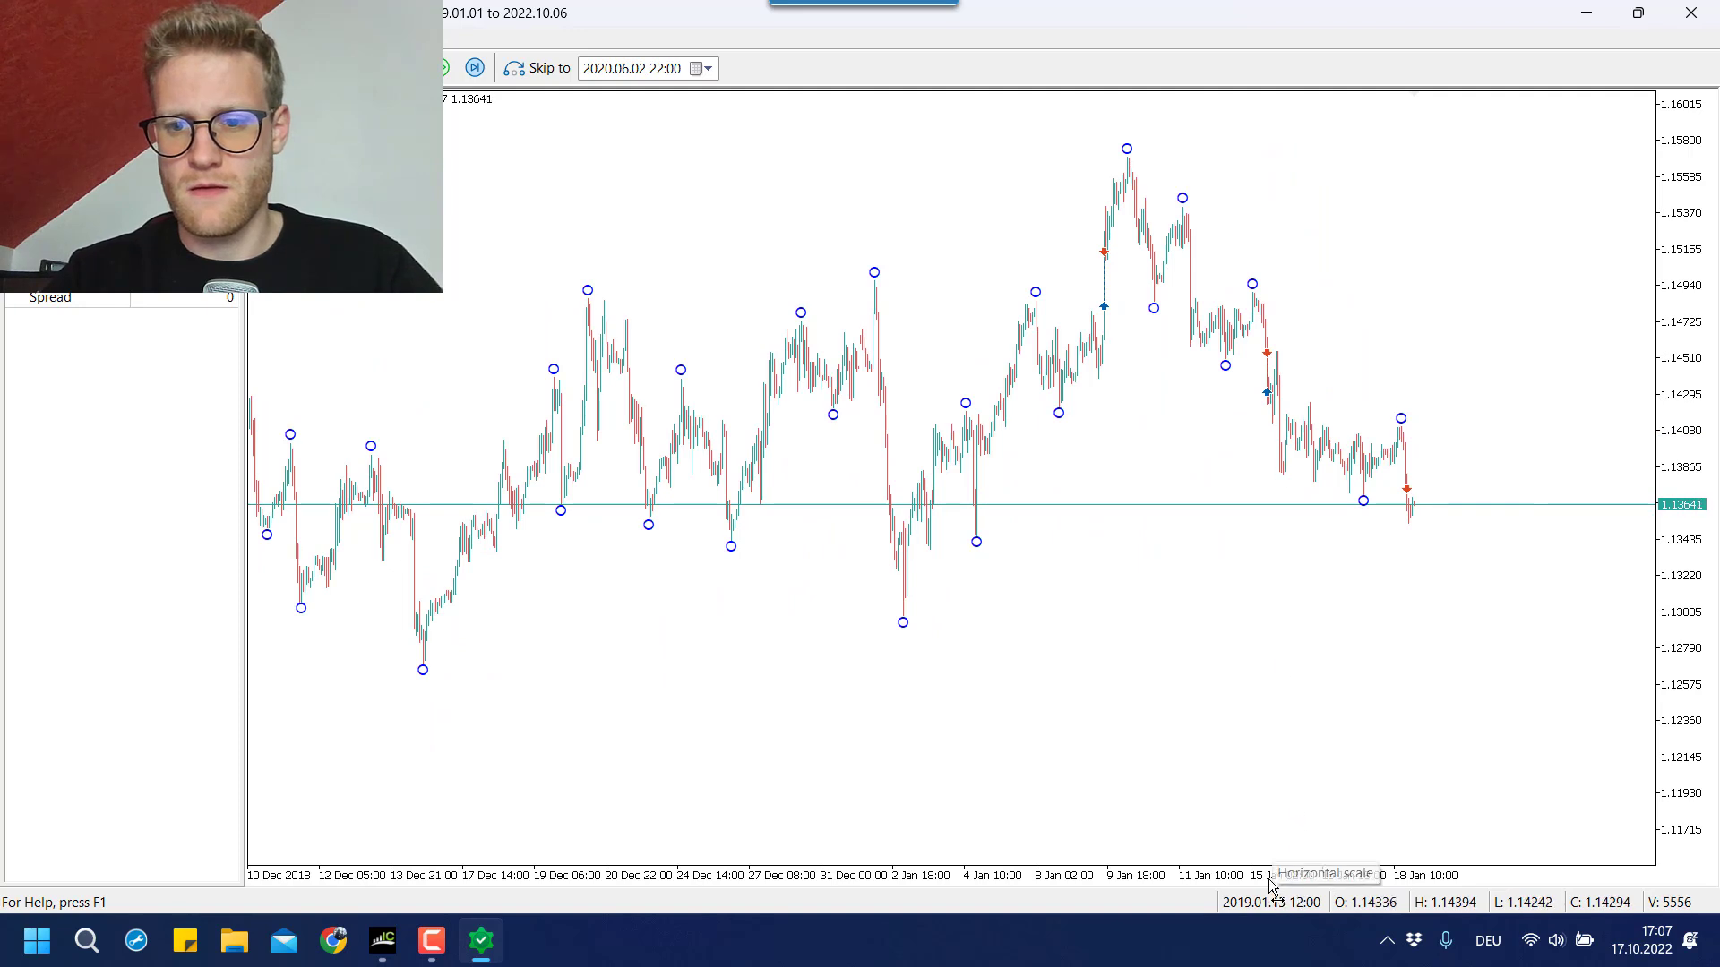
middle_click(1258, 358)
mouse_move(1259, 356)
left_mouse_down()
mouse_move(1262, 410)
mouse_move(1271, 387)
left_mouse_up()
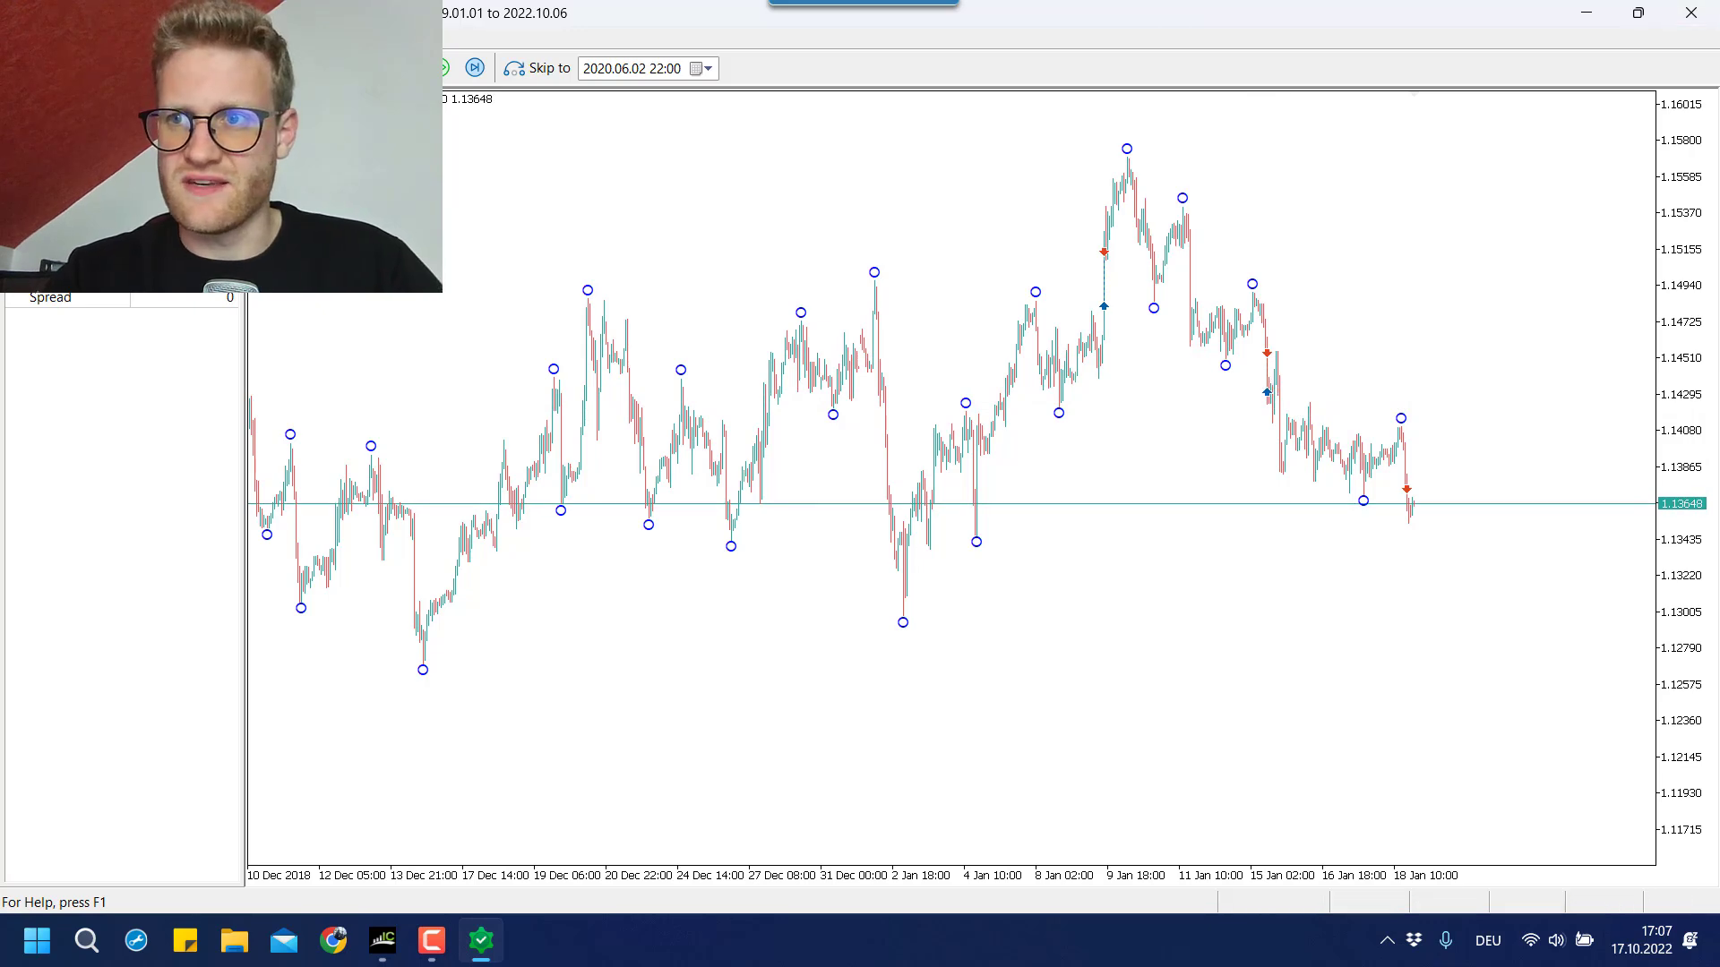
left_click(1687, 15)
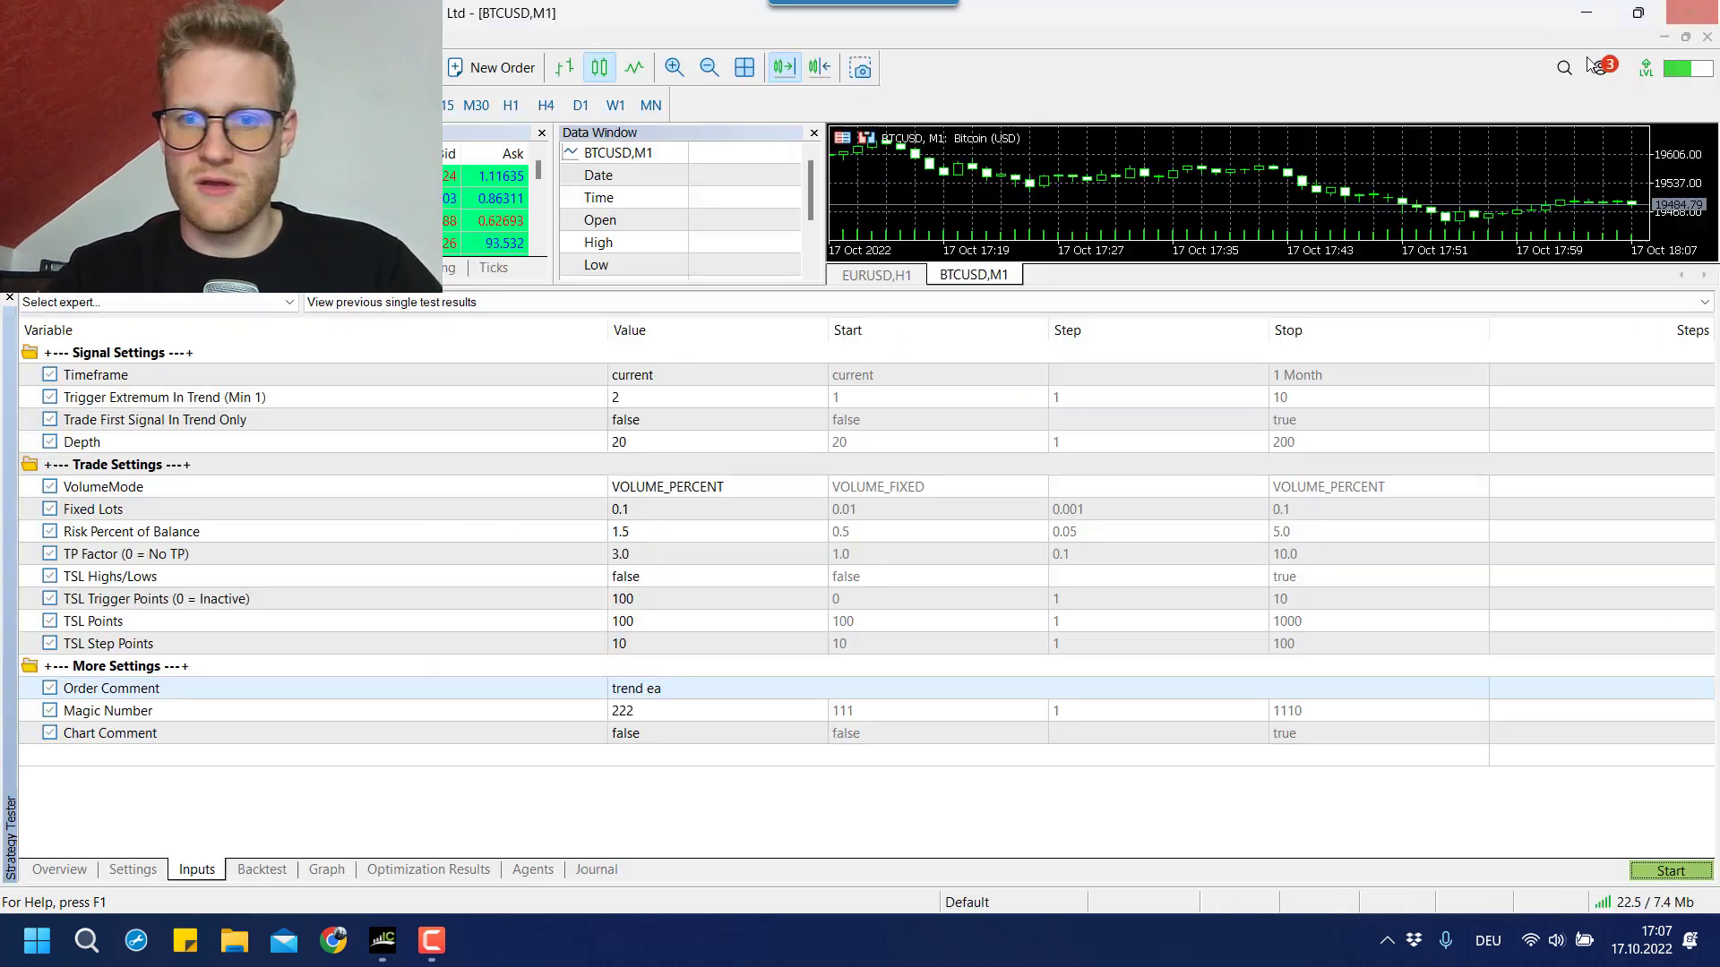
Set both TSL Trigger Points and TSL Points to 300.
double_click(630, 606)
type("30")
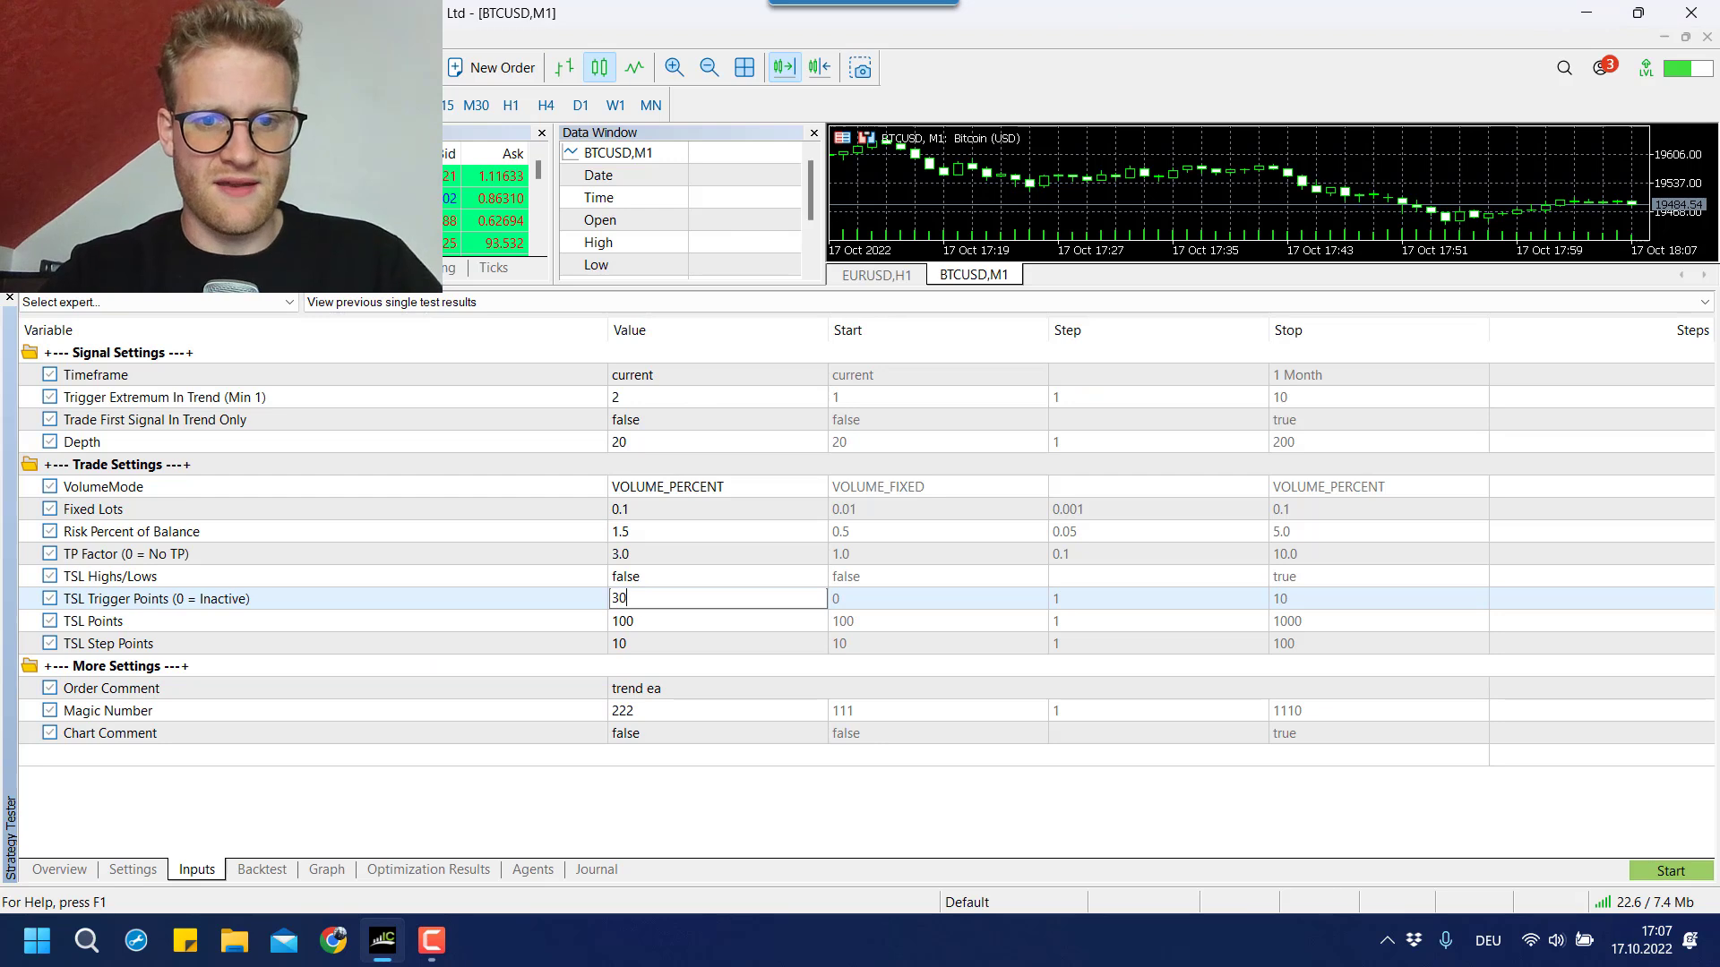
double_click(631, 621)
type("300")
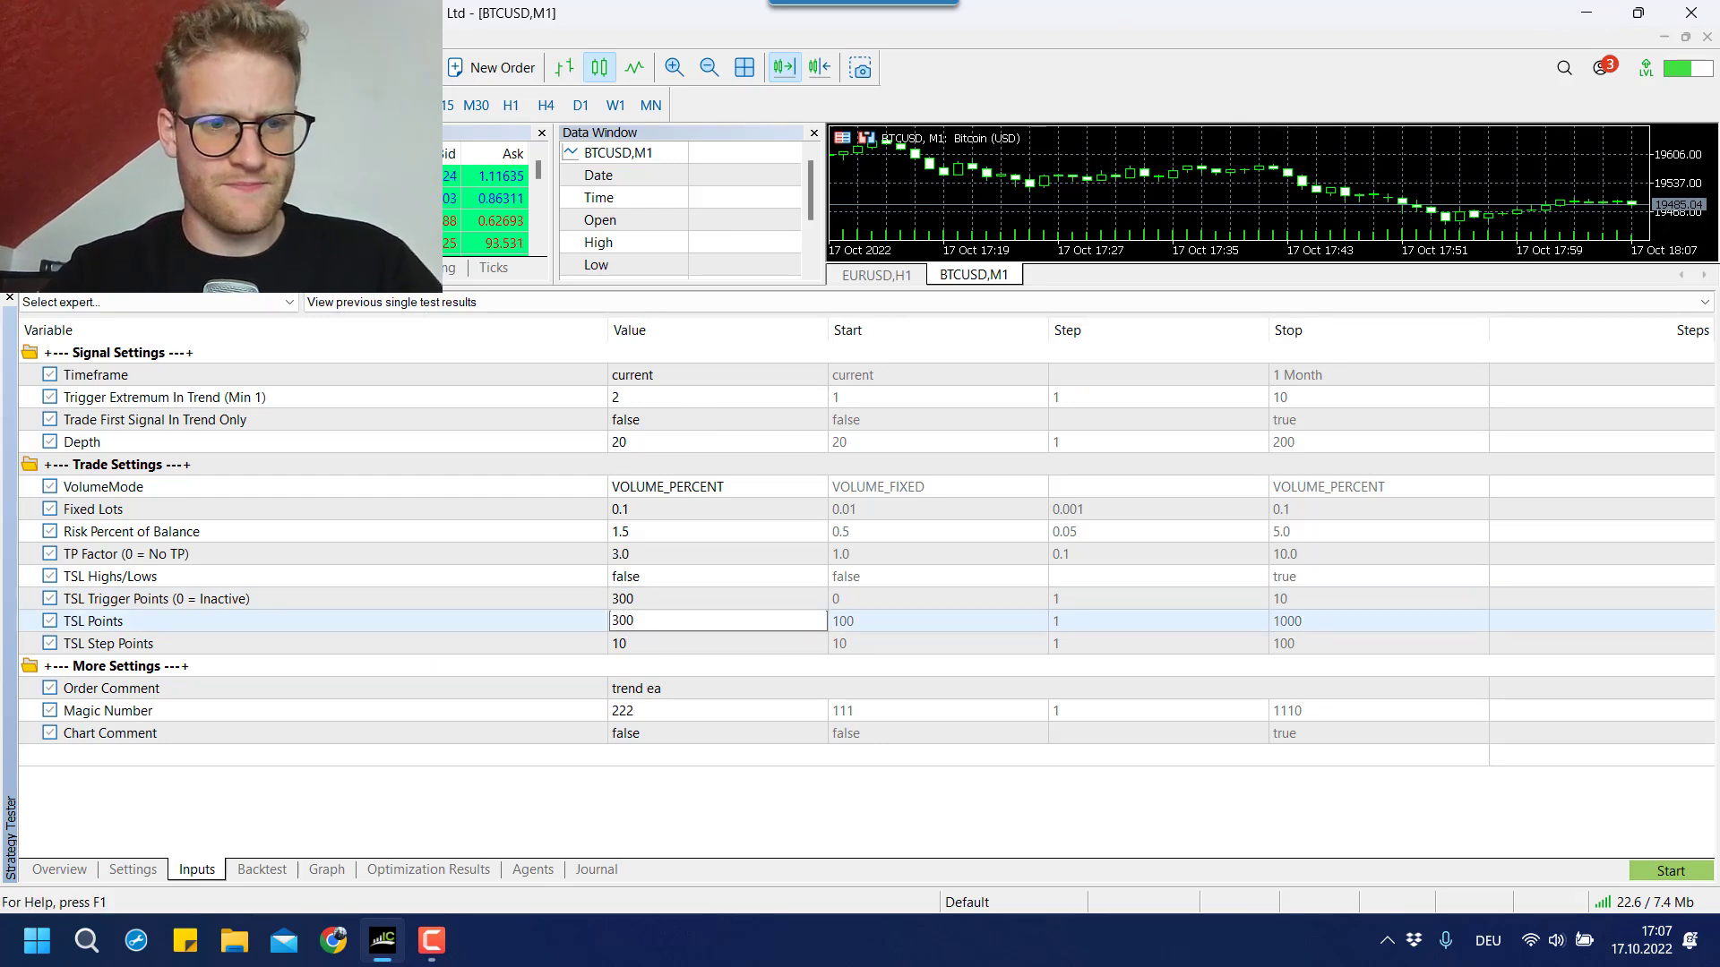
Start the visual backtest with the wider trailing stop in a maximized window and zoom in on the January 2019 trades.
left_click(1670, 871)
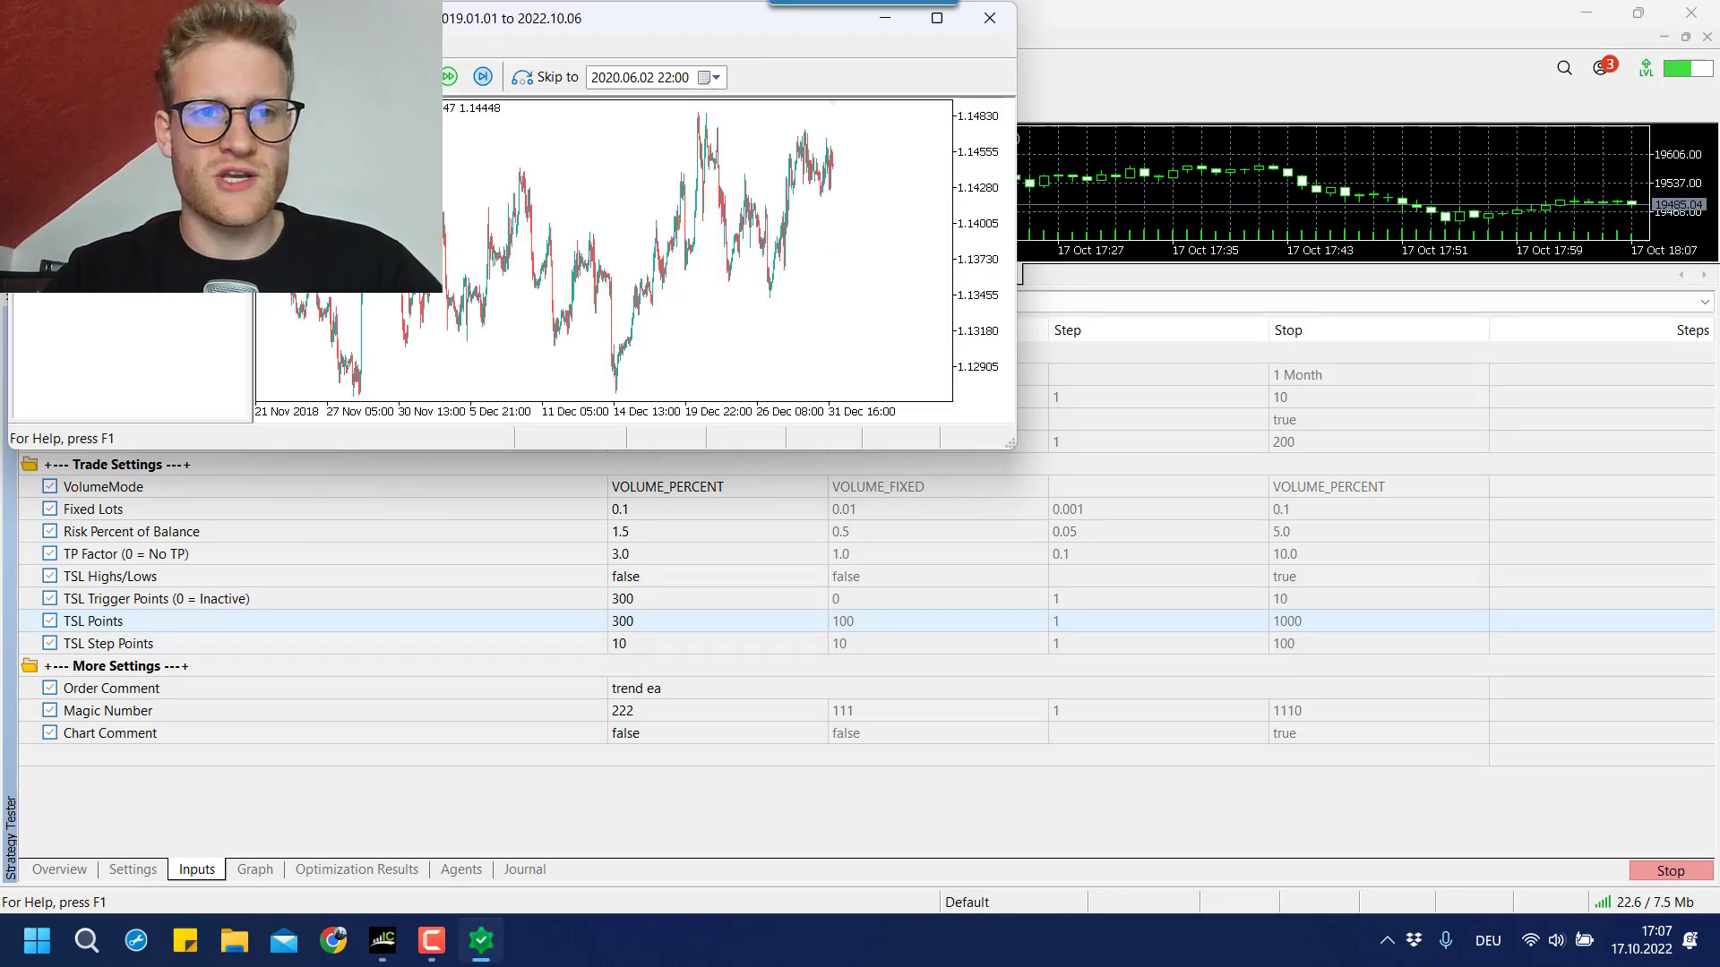
double_click(513, 21)
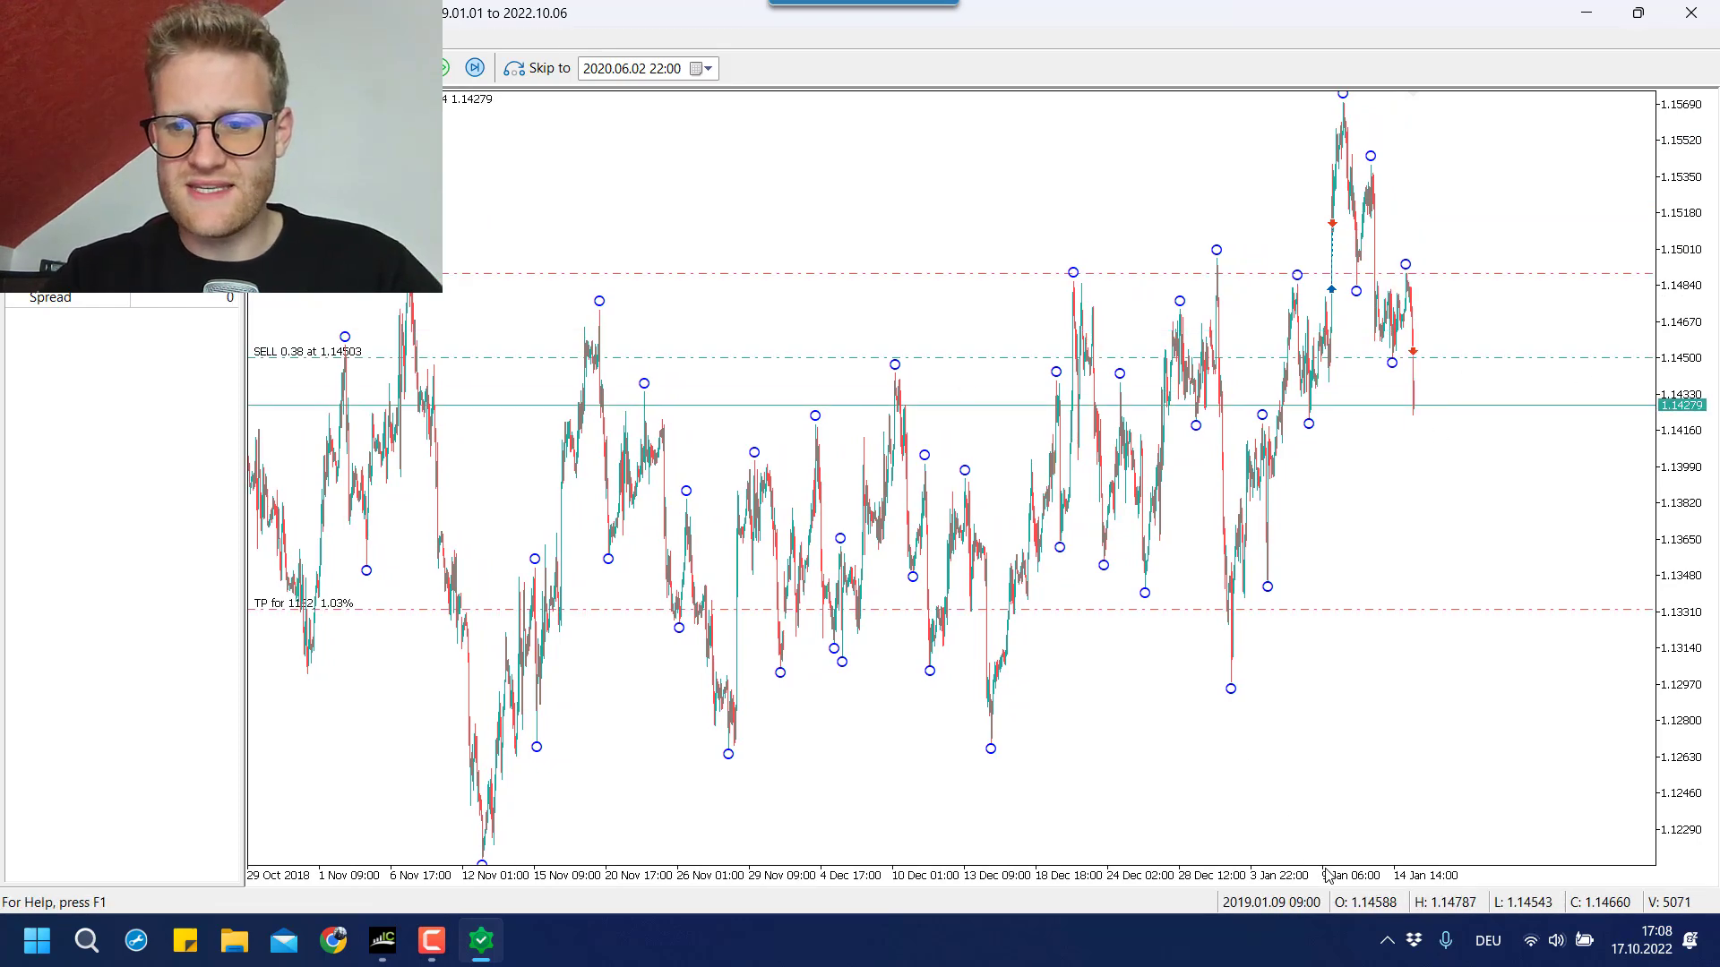
left_click_drag(1329, 875, 1374, 885)
left_click_drag(1272, 570, 790, 396)
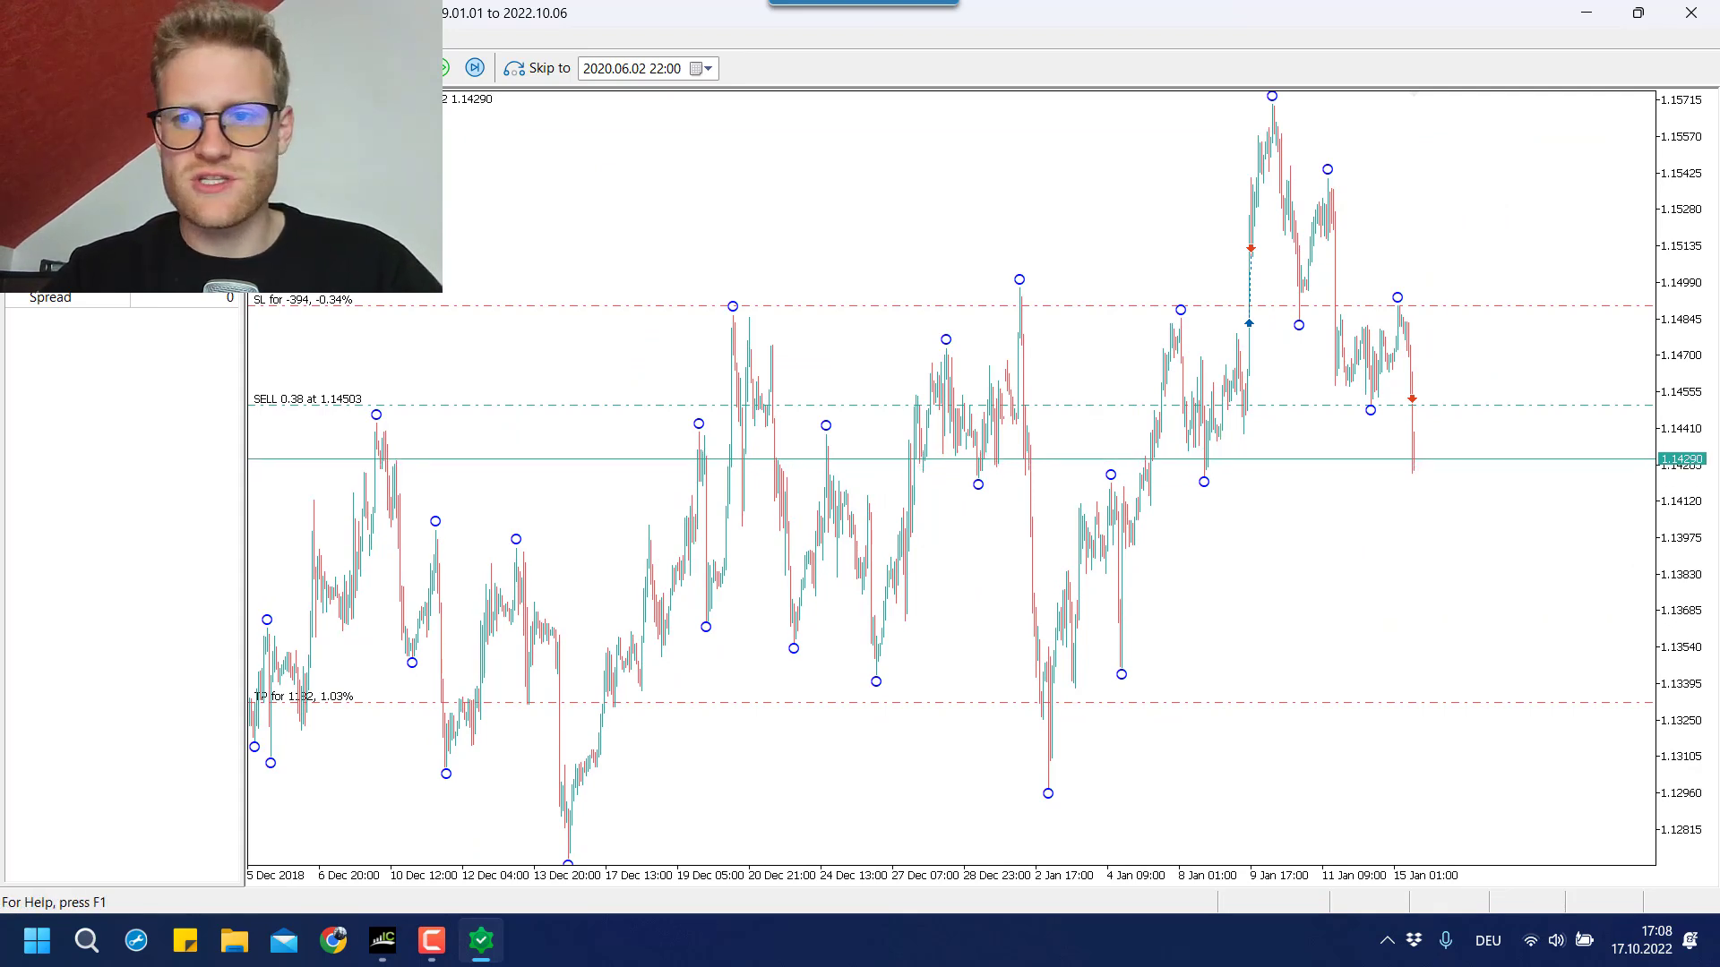
Measure the open sell trade's distance from its entry, follow its trailing stop through the following trades, and close the test window.
middle_click(1424, 403)
left_click_drag(1425, 403, 1431, 478)
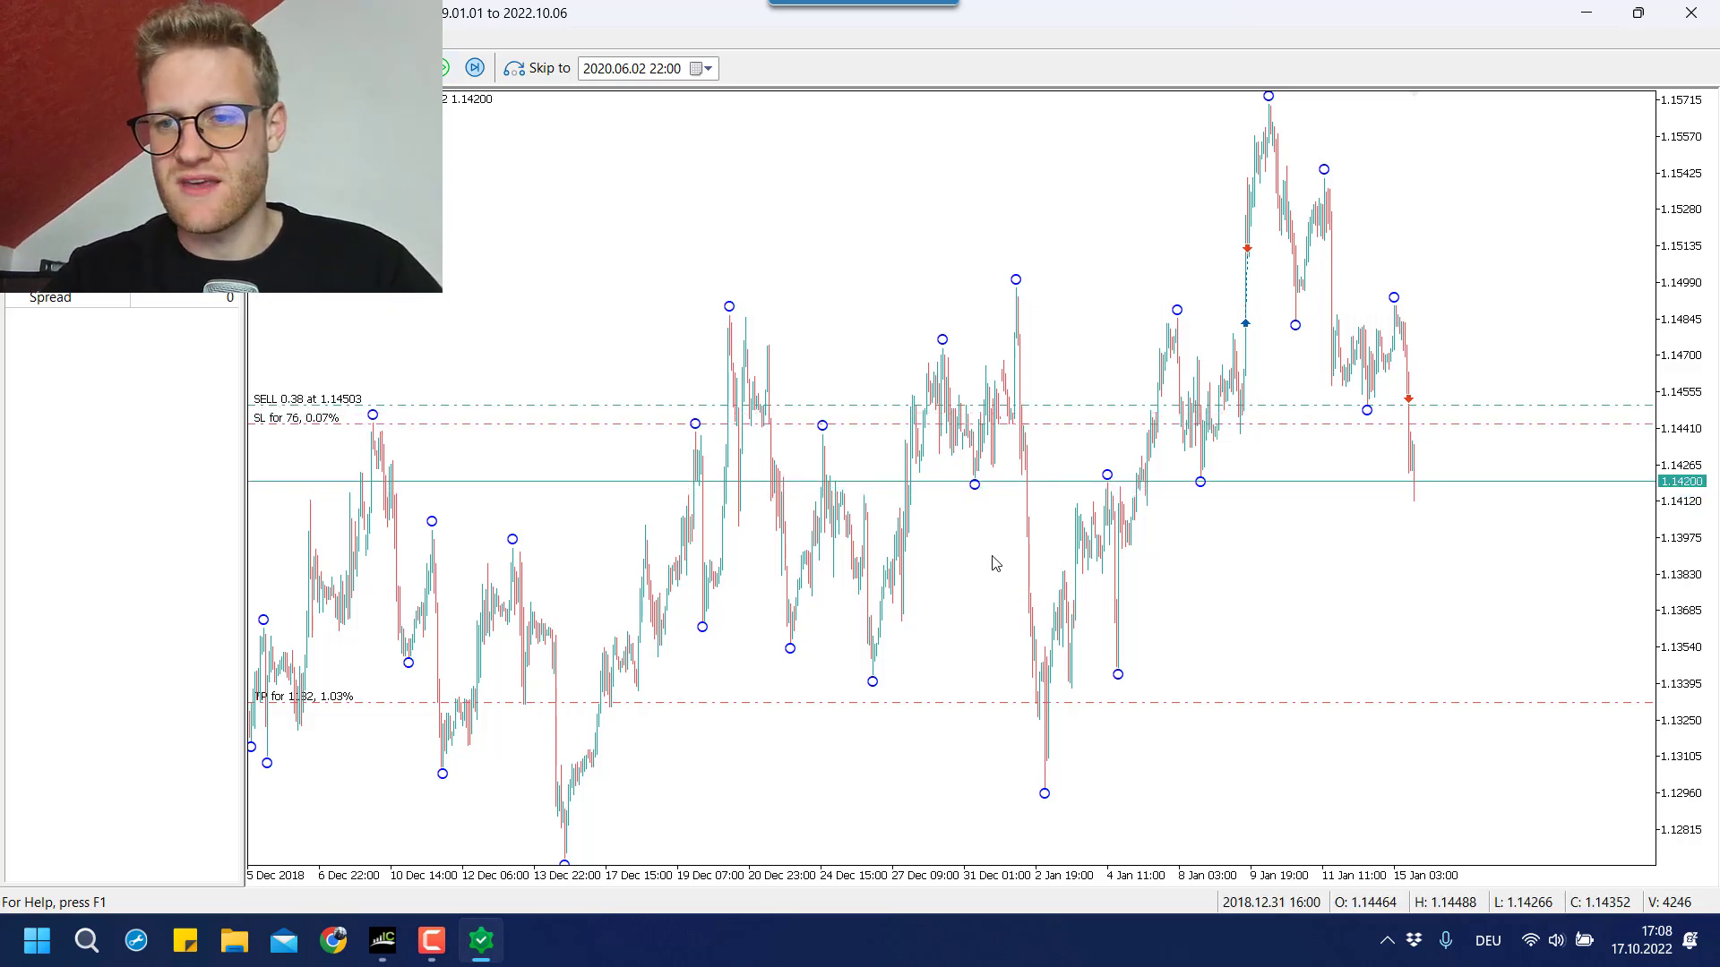
left_click_drag(1169, 886, 1379, 654)
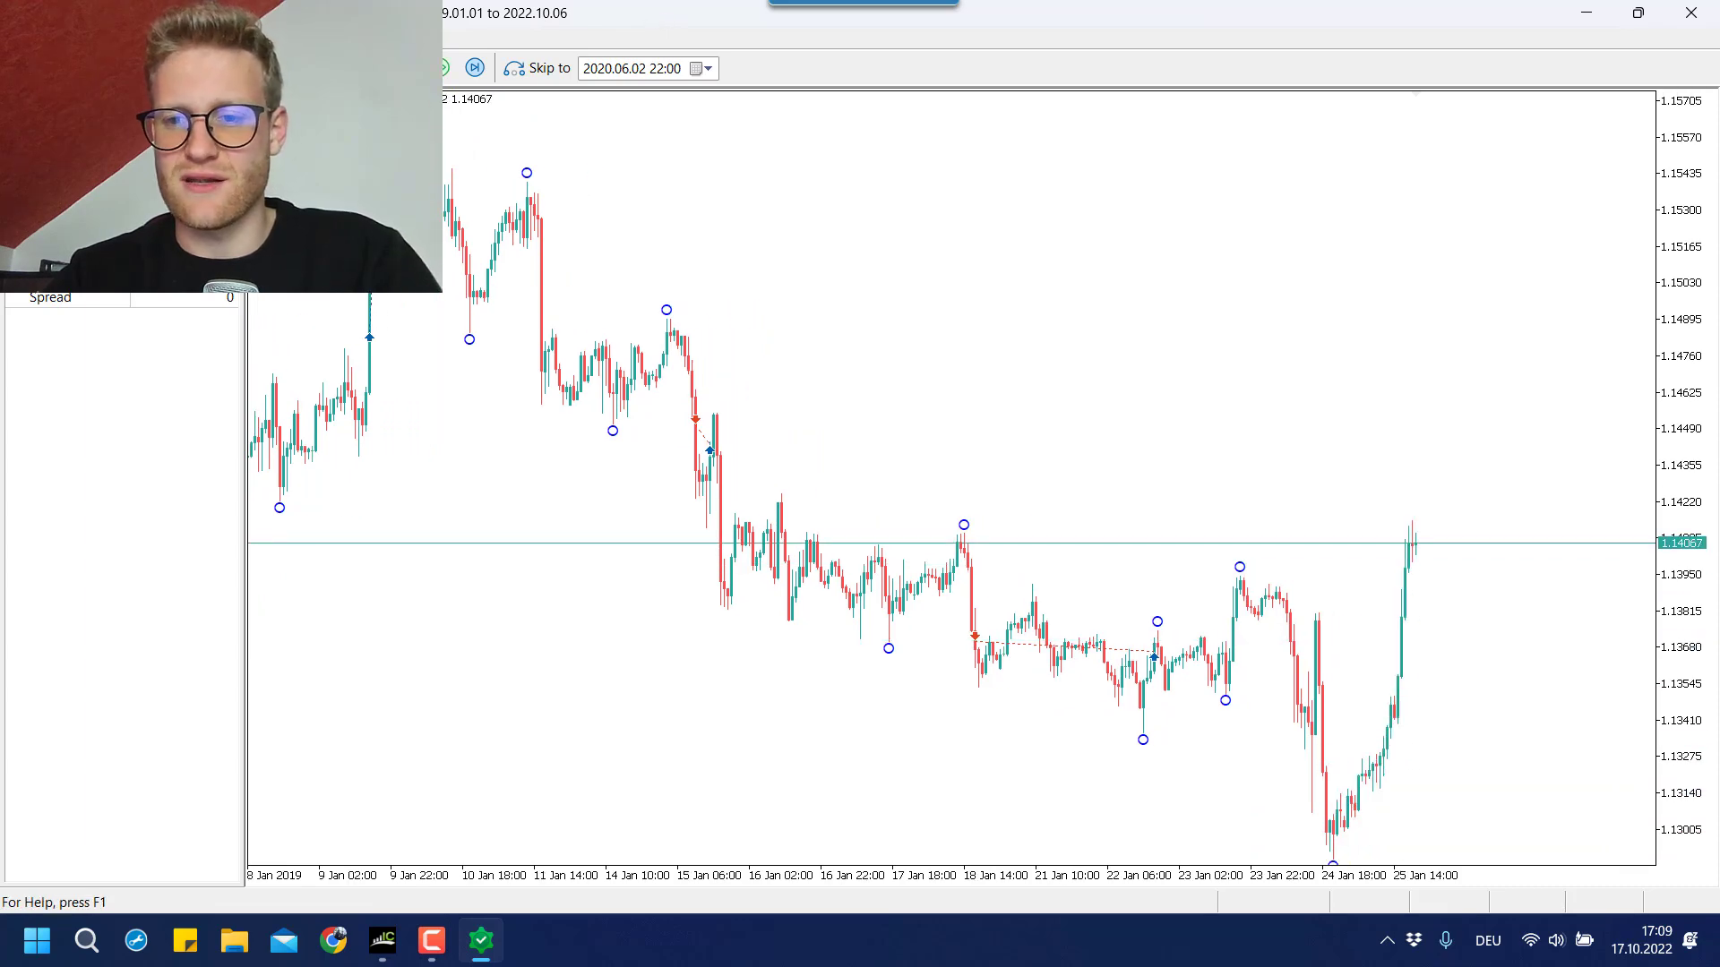
key("minus")
key("minus")
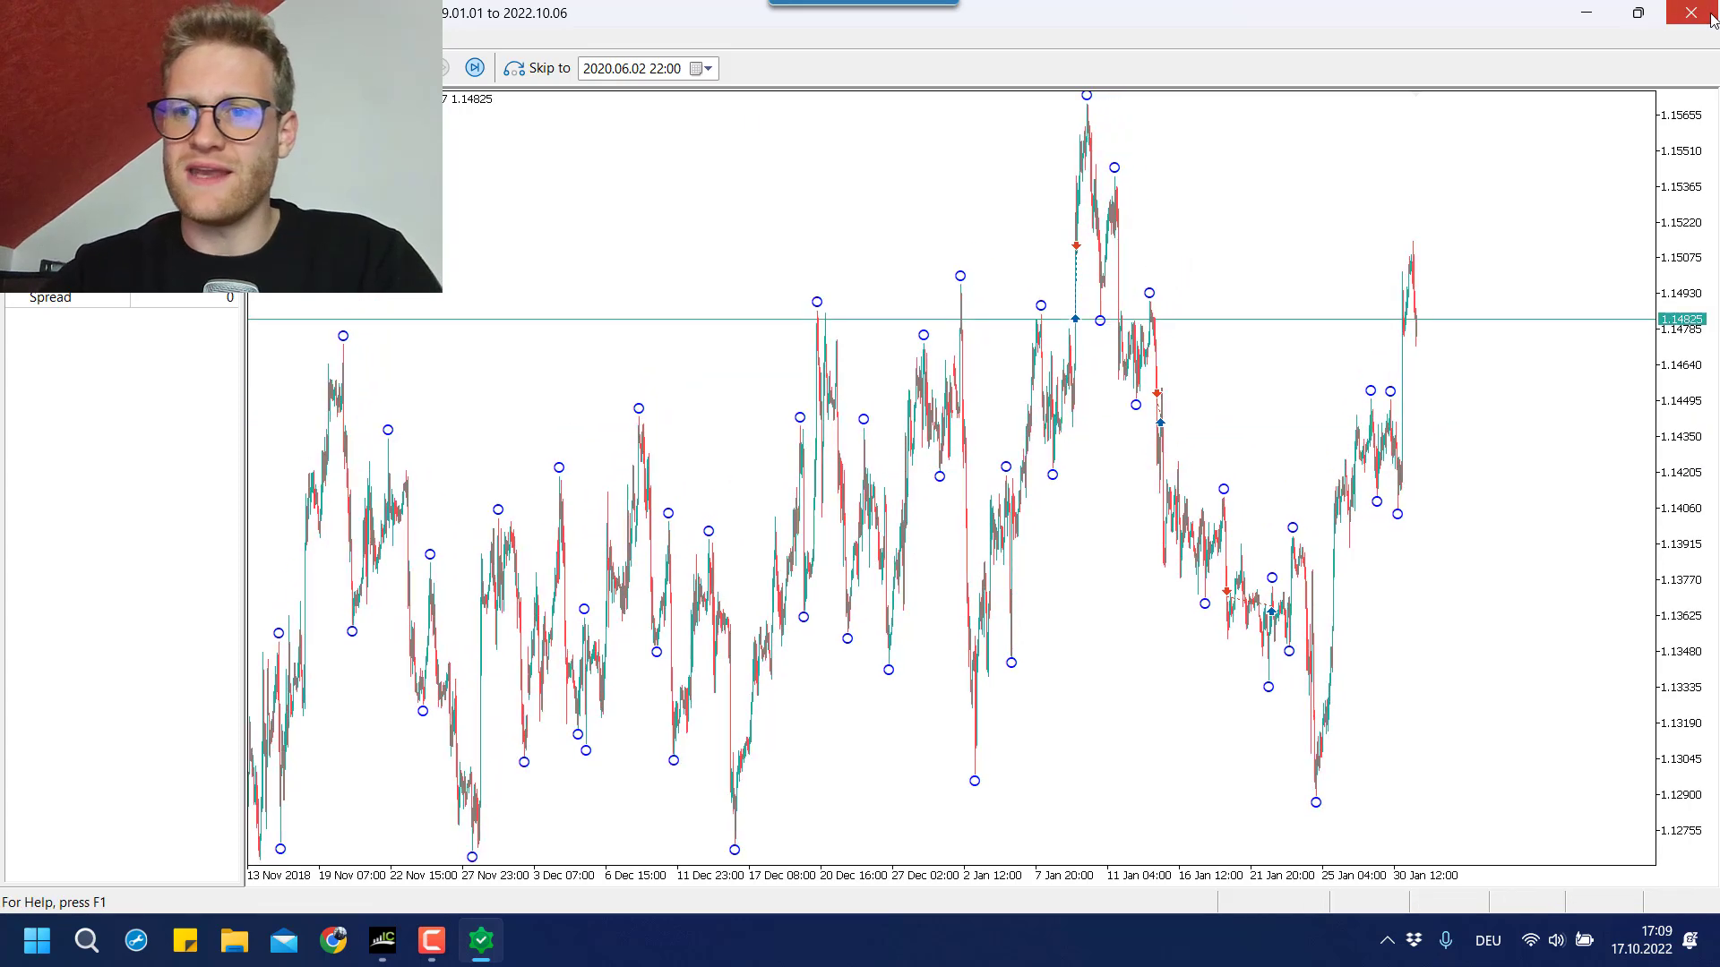
key("alt+F4")
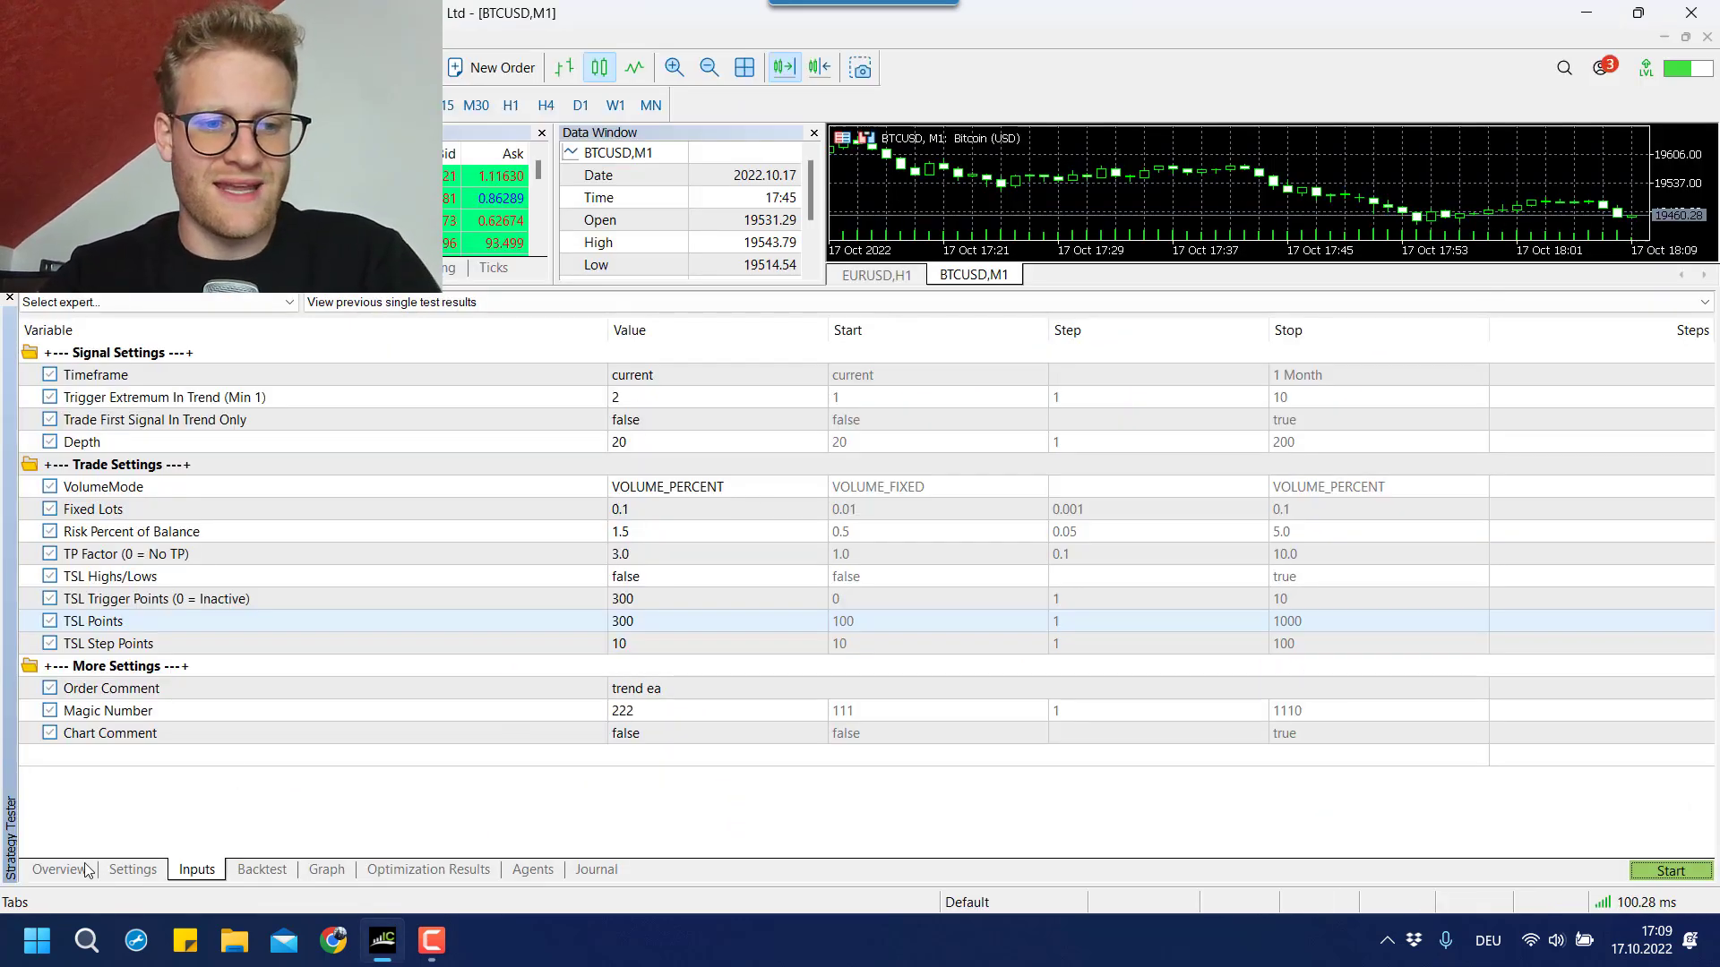
Enlarge the price chart area above the Strategy Tester and show the expert's general test settings.
left_click(712, 618)
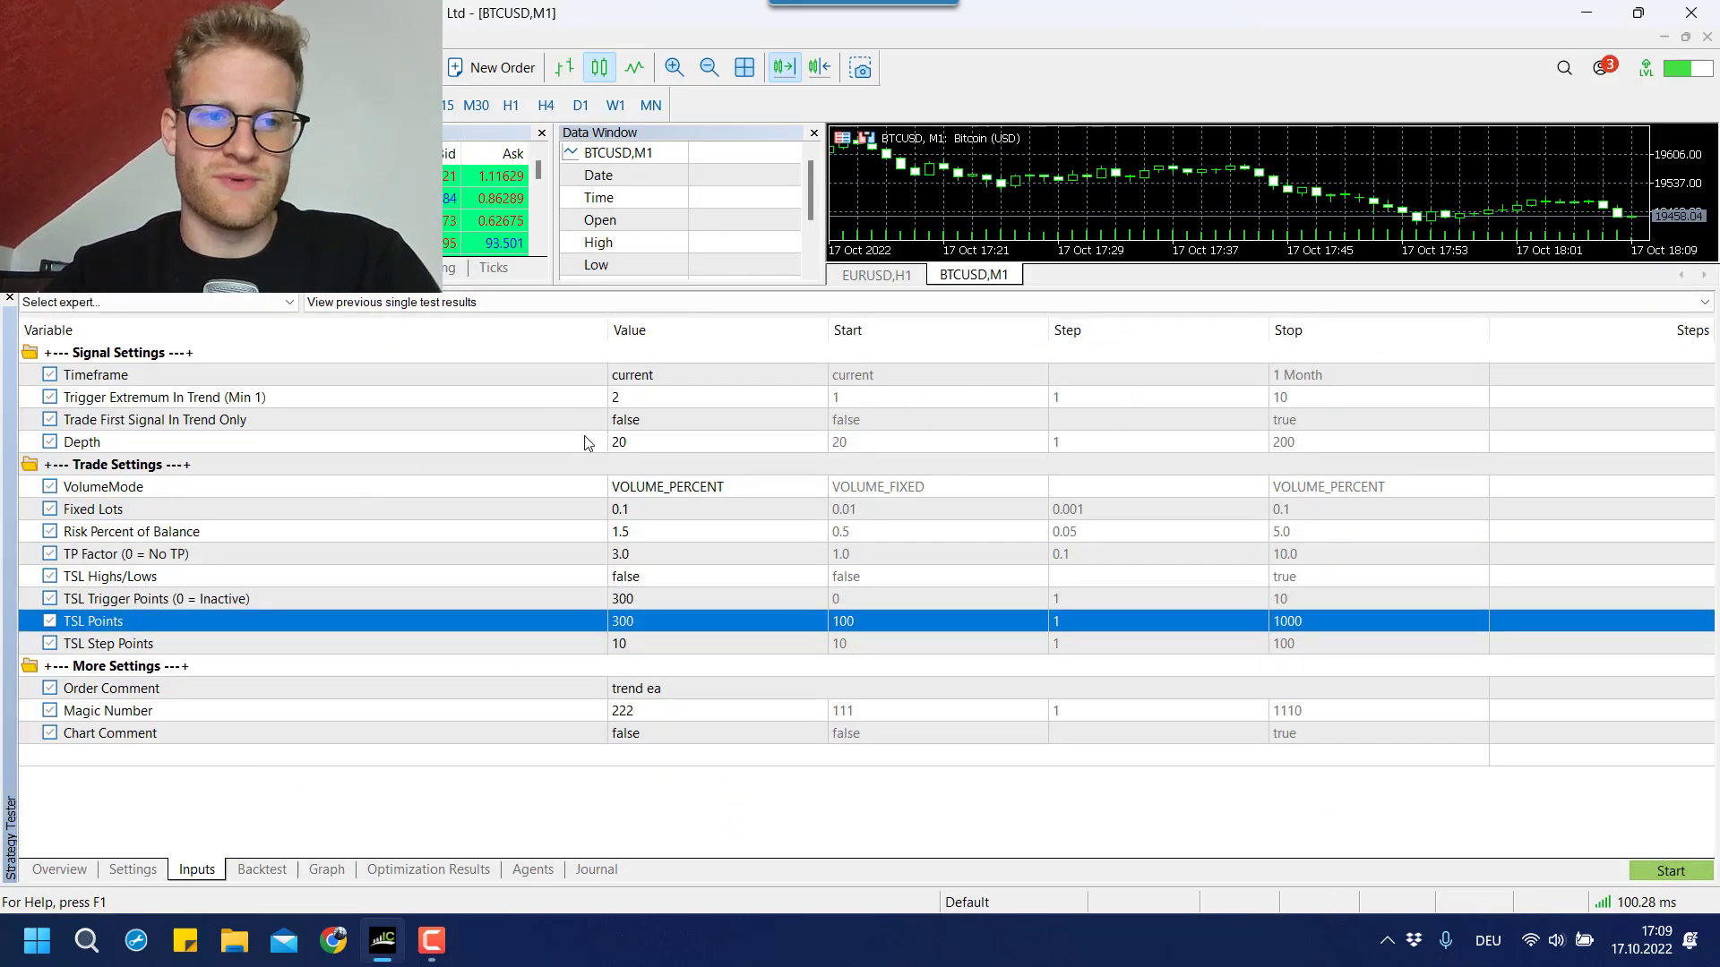
left_click(822, 423)
left_click_drag(957, 298, 956, 474)
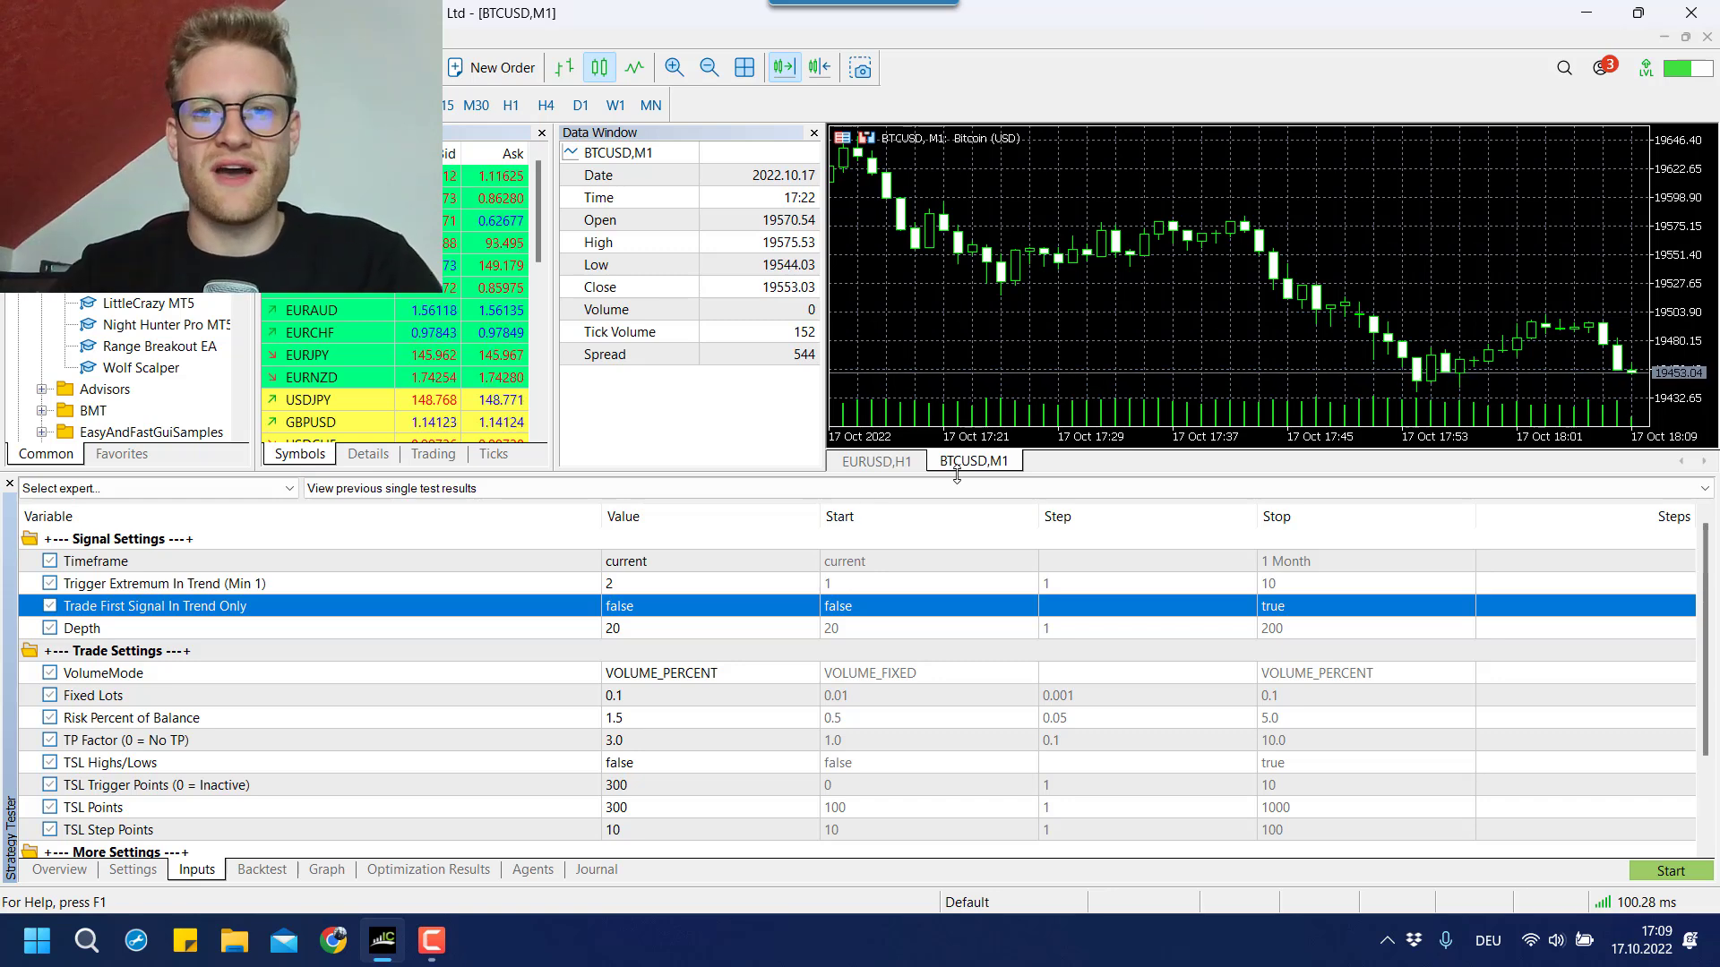
left_click(99, 867)
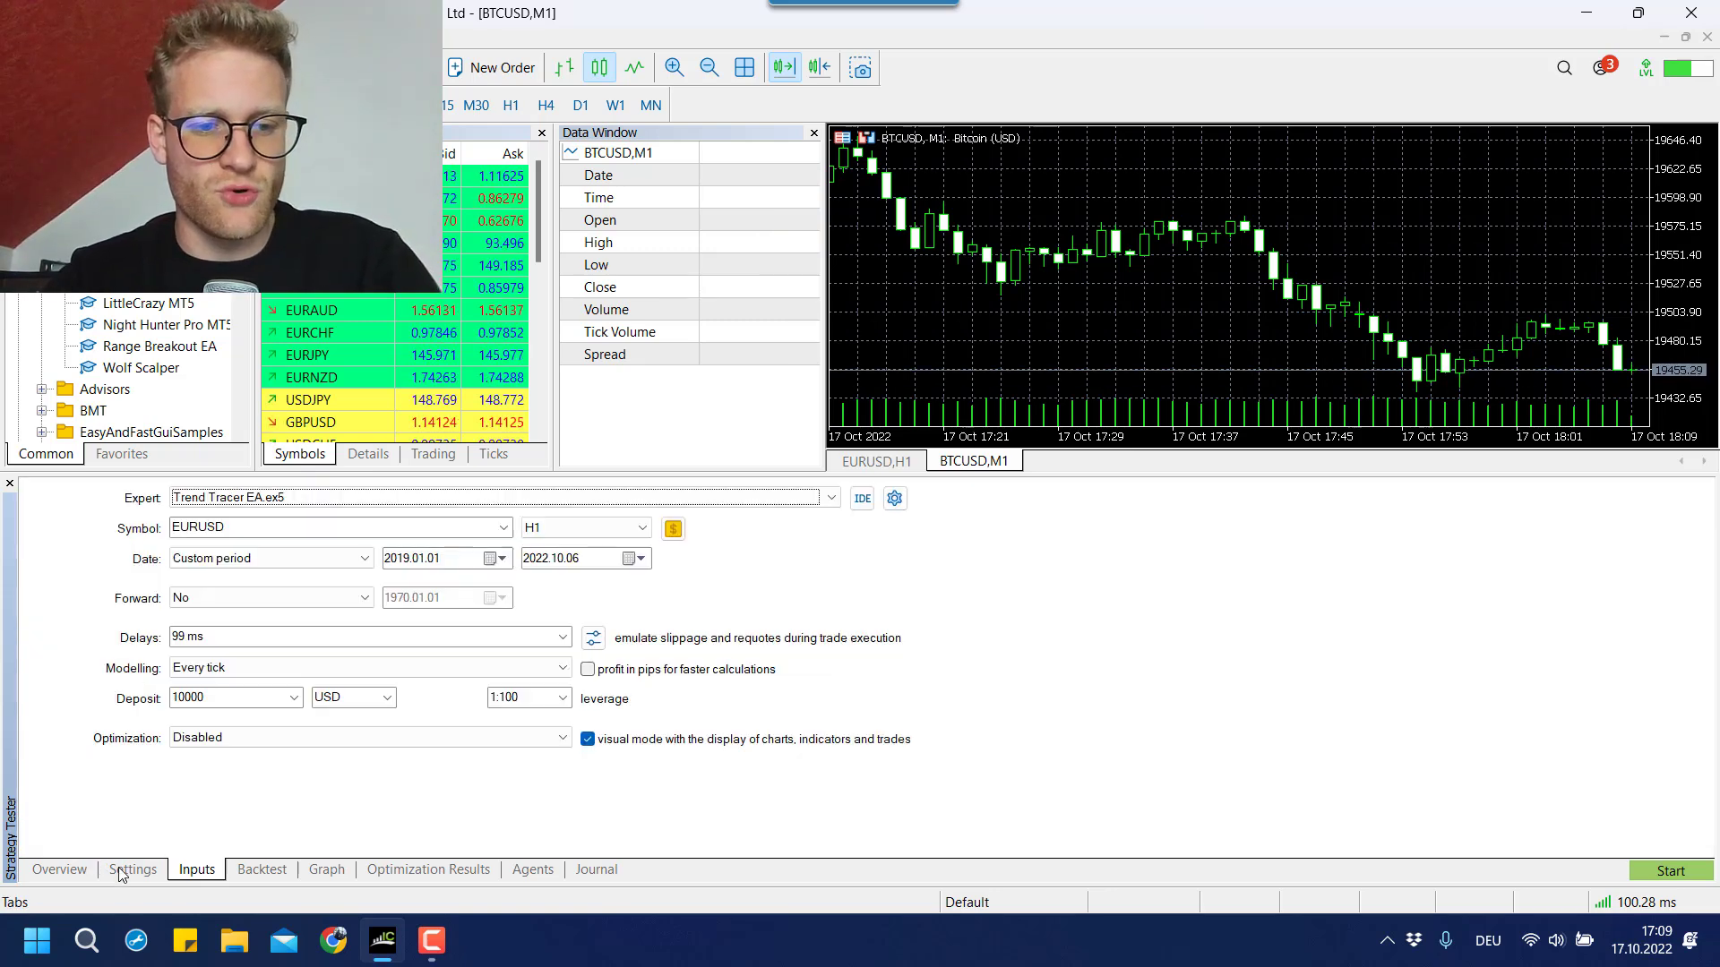